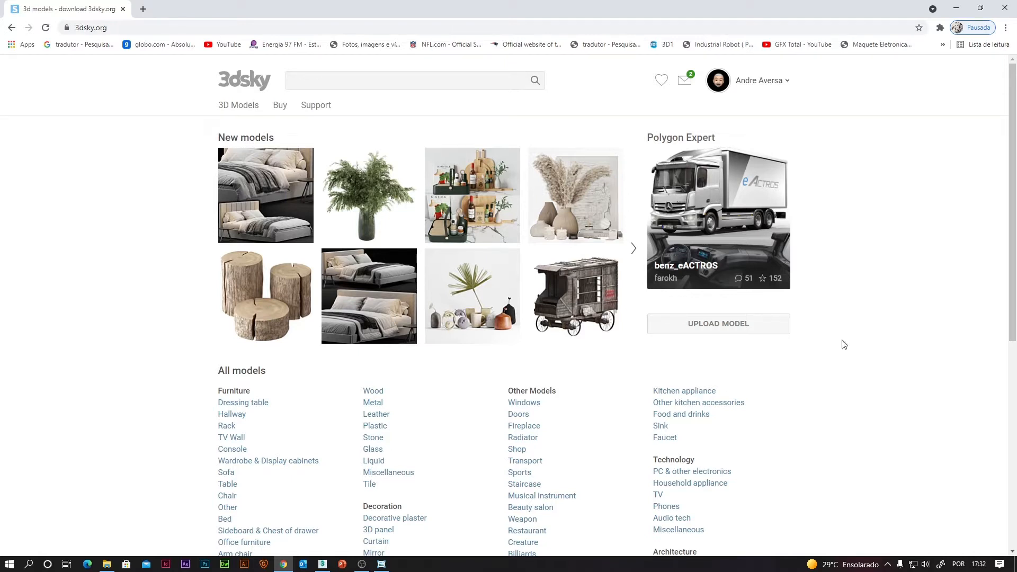
Open the 3D models catalogue on 3dsky and filter it to free models only.
click(249, 107)
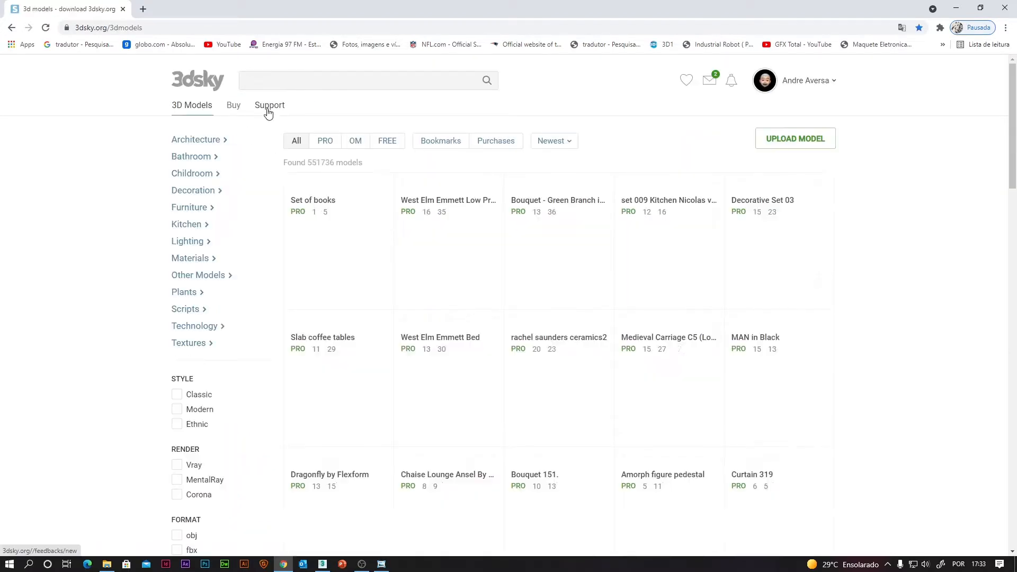
click(388, 141)
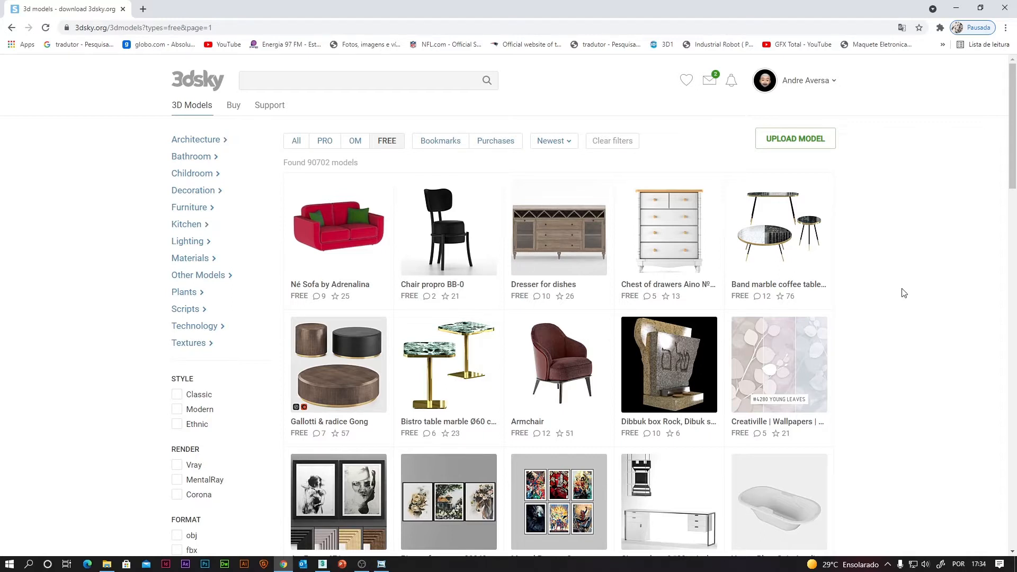
Look through the first page of free models and the available category, format, colour and material filters.
scroll(904, 293, down, 15)
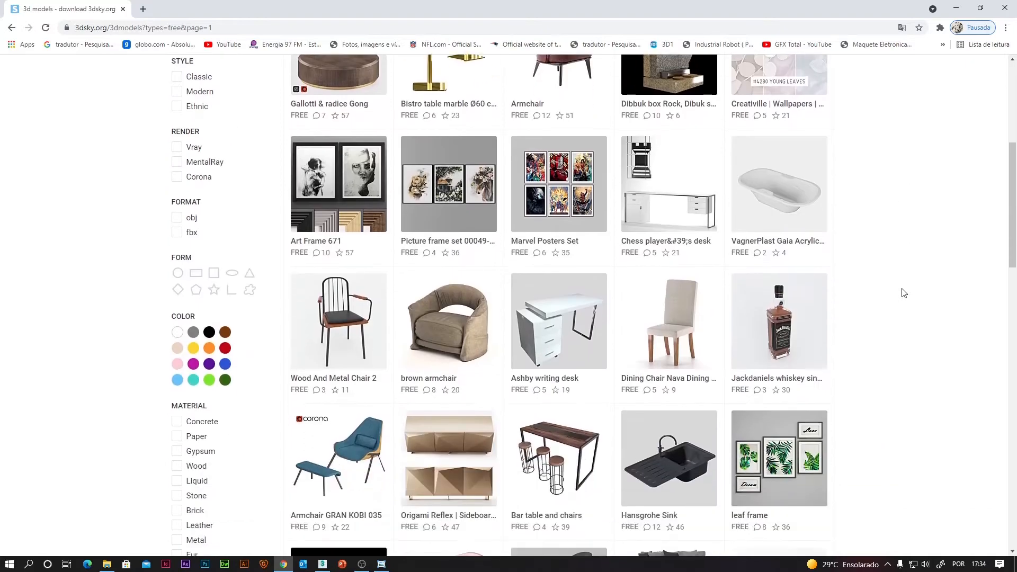
scroll(904, 293, down, 12)
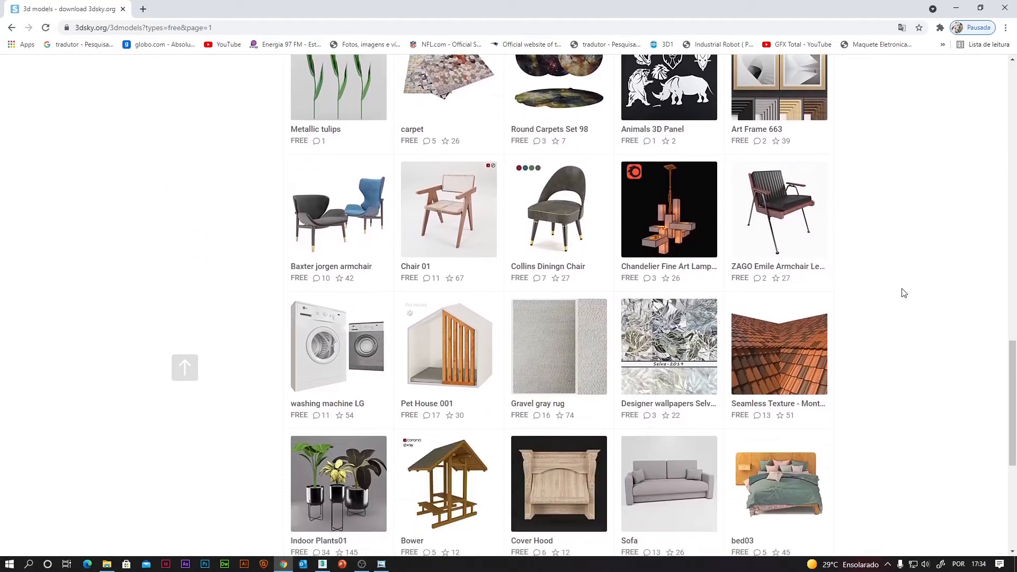
scroll(904, 293, up, 19)
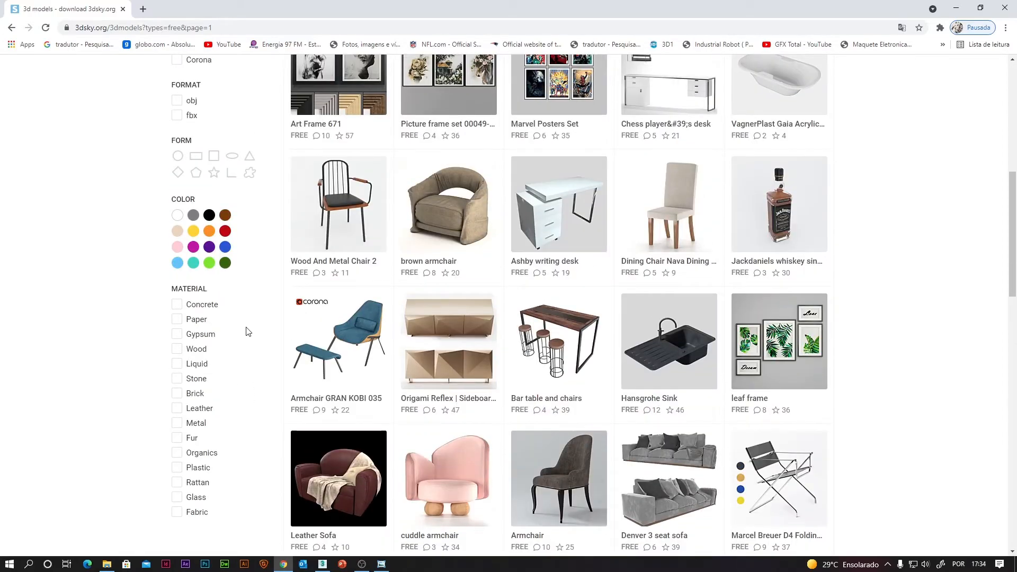
scroll(247, 331, up, 7)
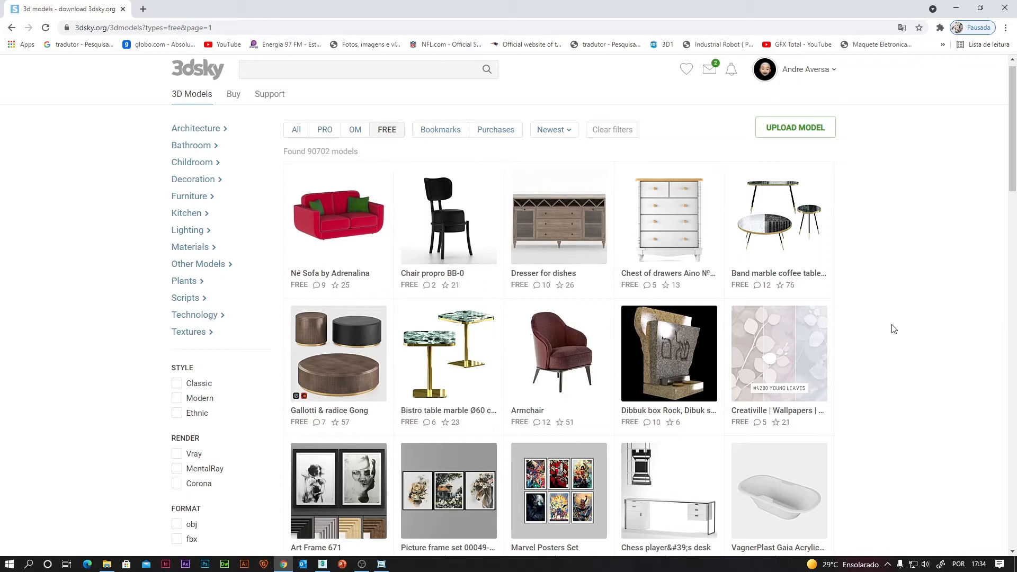
scroll(894, 329, down, 12)
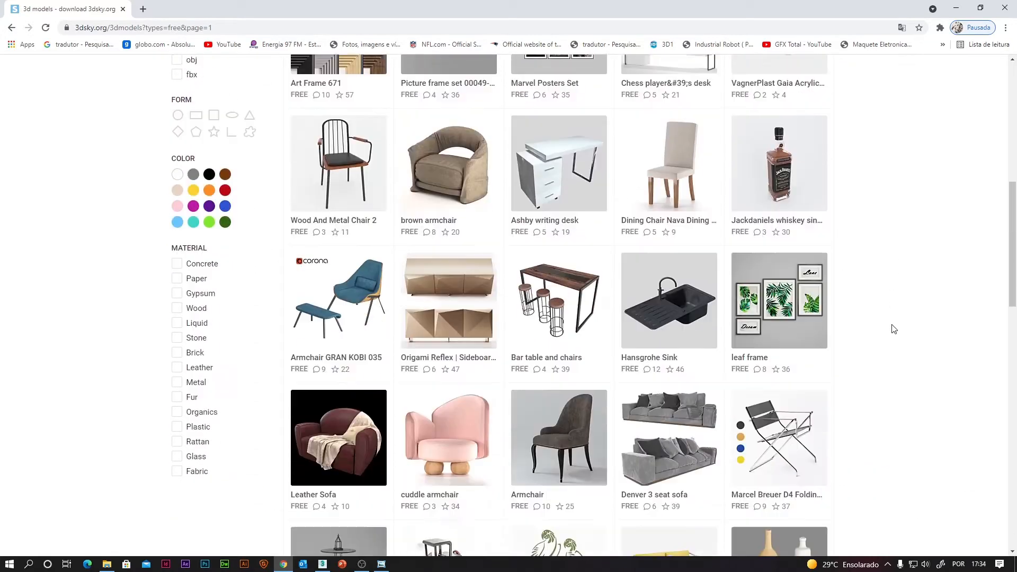
scroll(894, 329, down, 10)
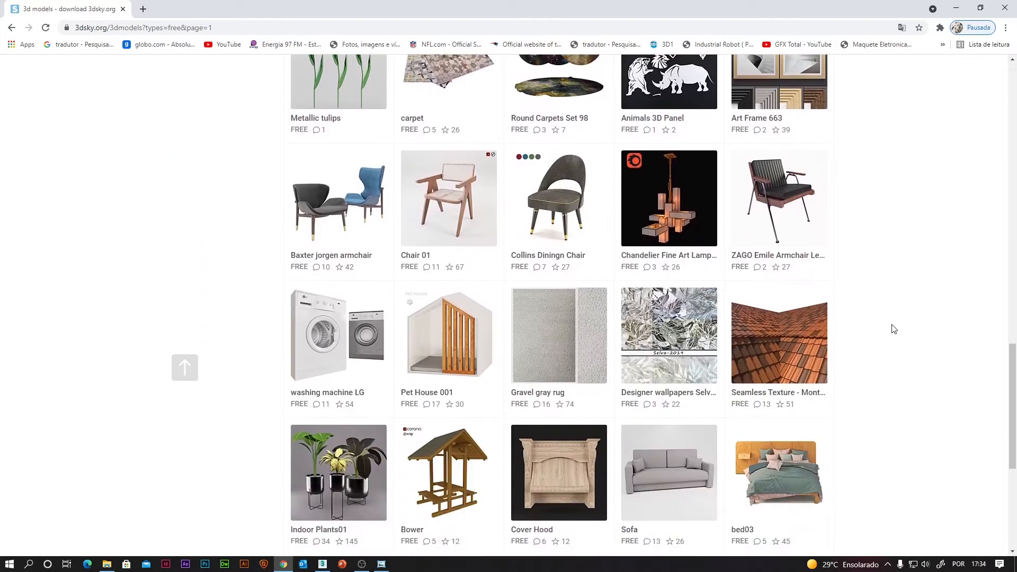
scroll(893, 329, down, 4)
scroll(894, 329, up, 11)
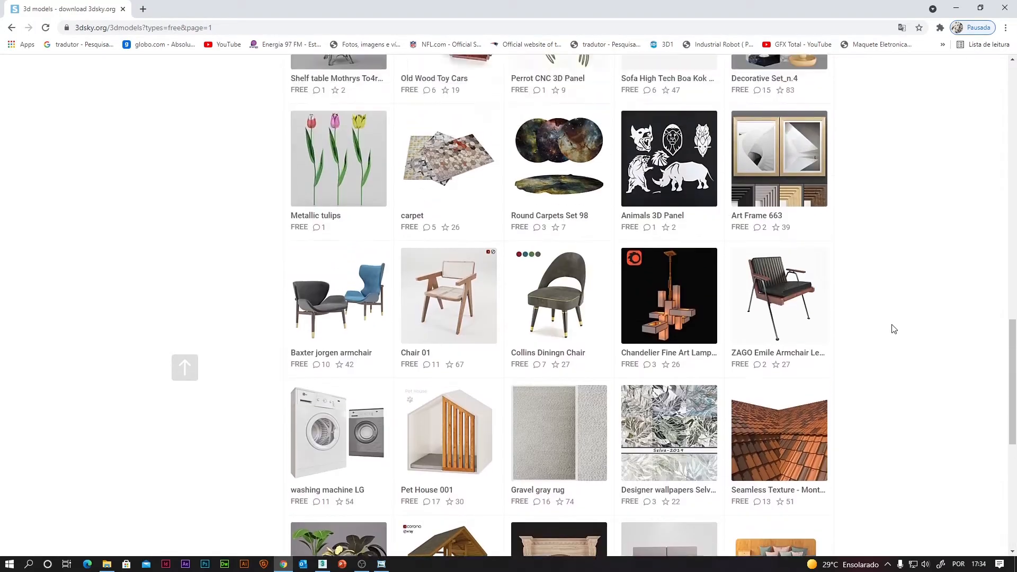
scroll(893, 329, up, 11)
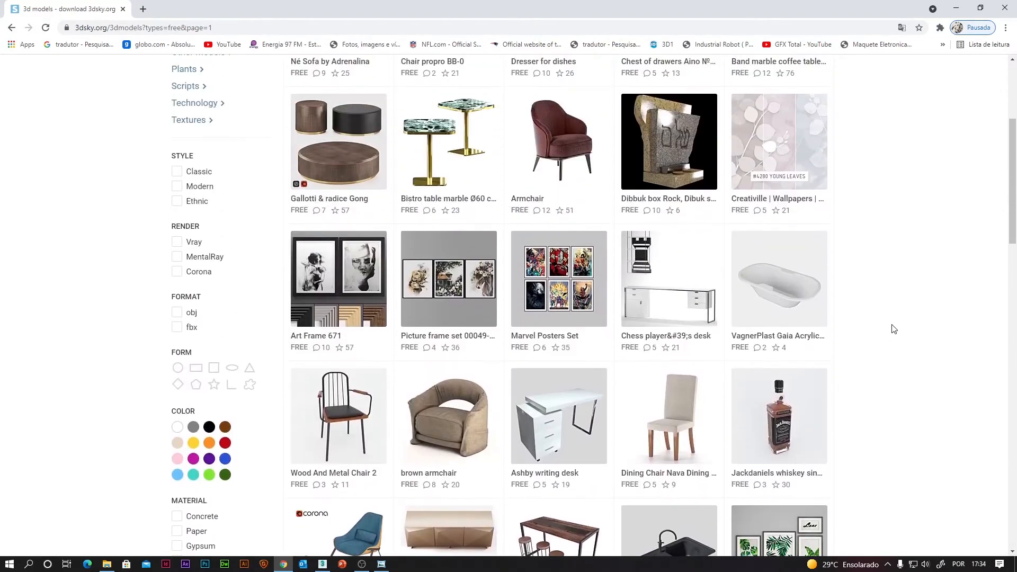
scroll(894, 329, up, 4)
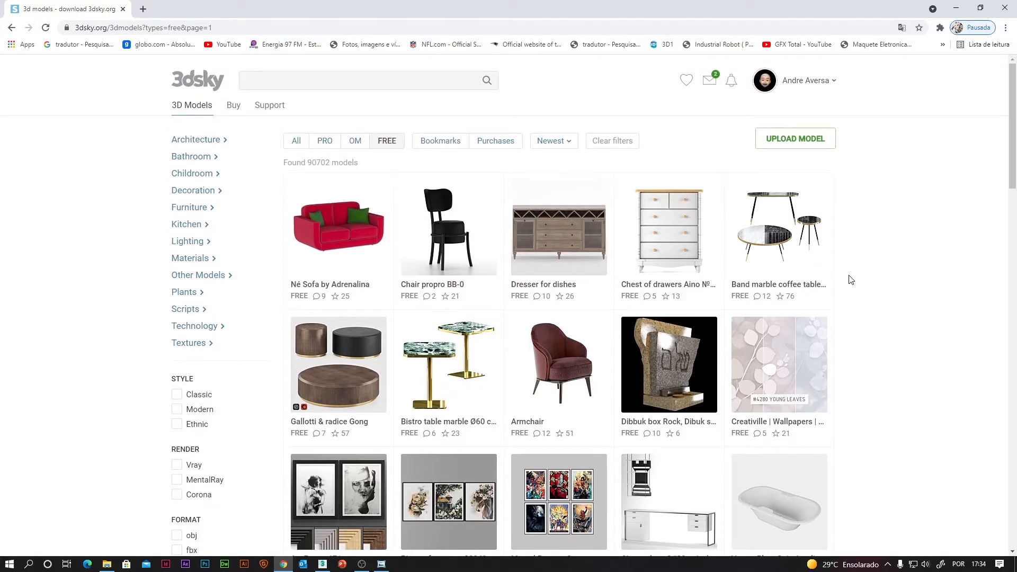
Preview the marble coffee tables, Art Frame 671, Armchair GRAN KOBI 035, Old Wood Toy Cars, Decorative Set_n.4 and Indoor Plants01 models.
mouse_move(795, 243)
scroll(928, 341, down, 4)
mouse_move(352, 307)
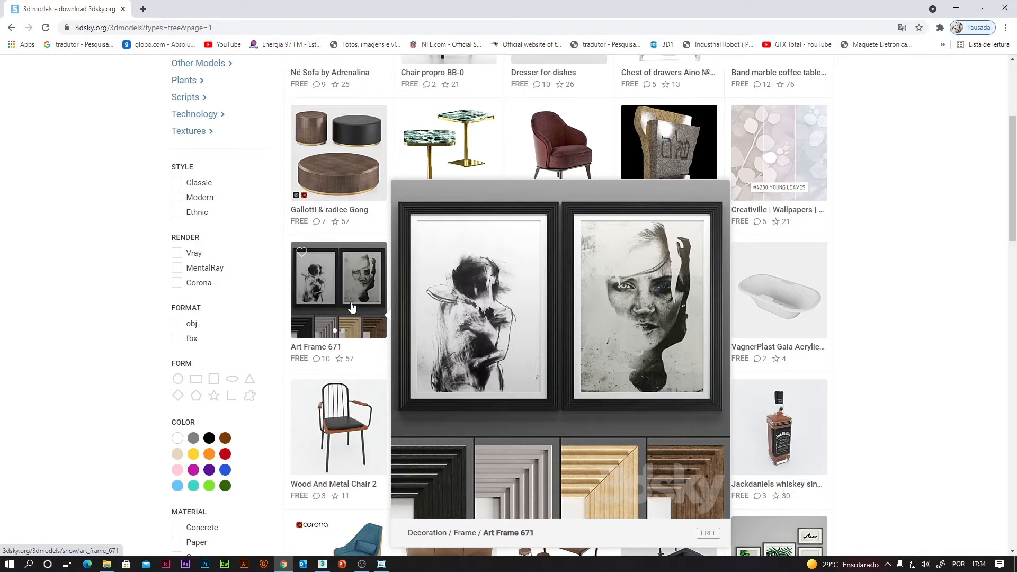
scroll(869, 342, down, 4)
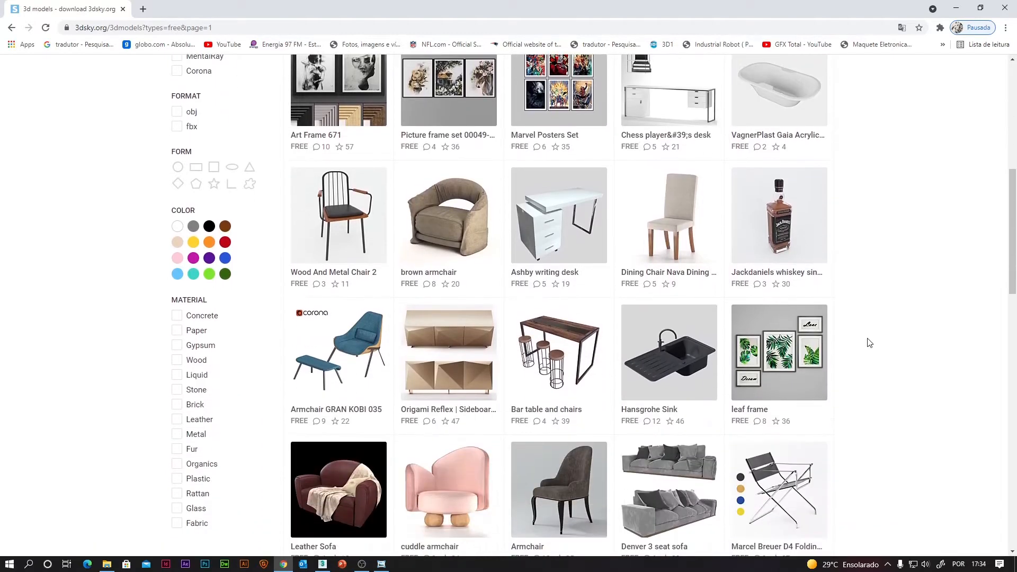
mouse_move(320, 347)
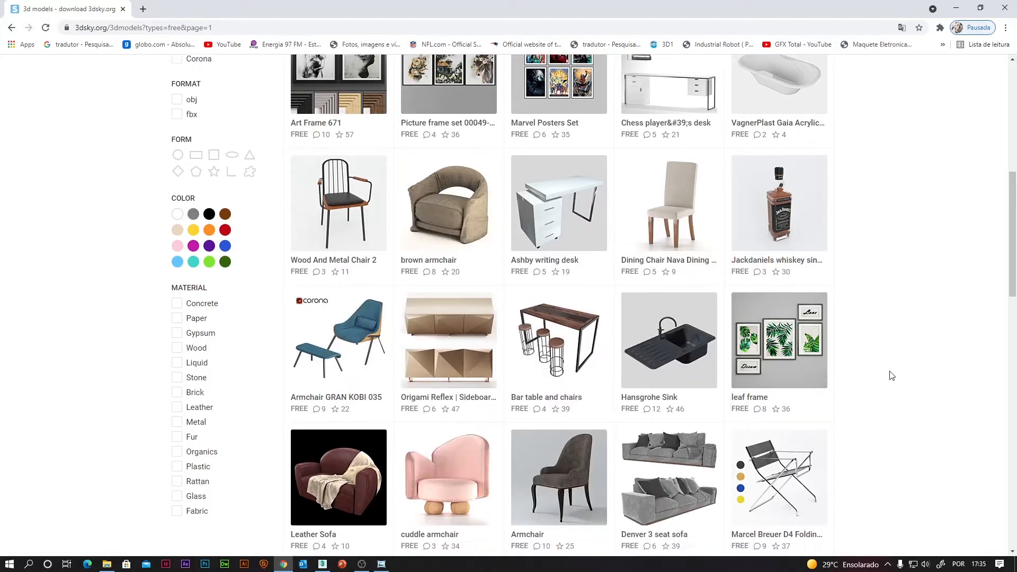
scroll(887, 376, down, 5)
scroll(892, 376, down, 1)
mouse_move(452, 339)
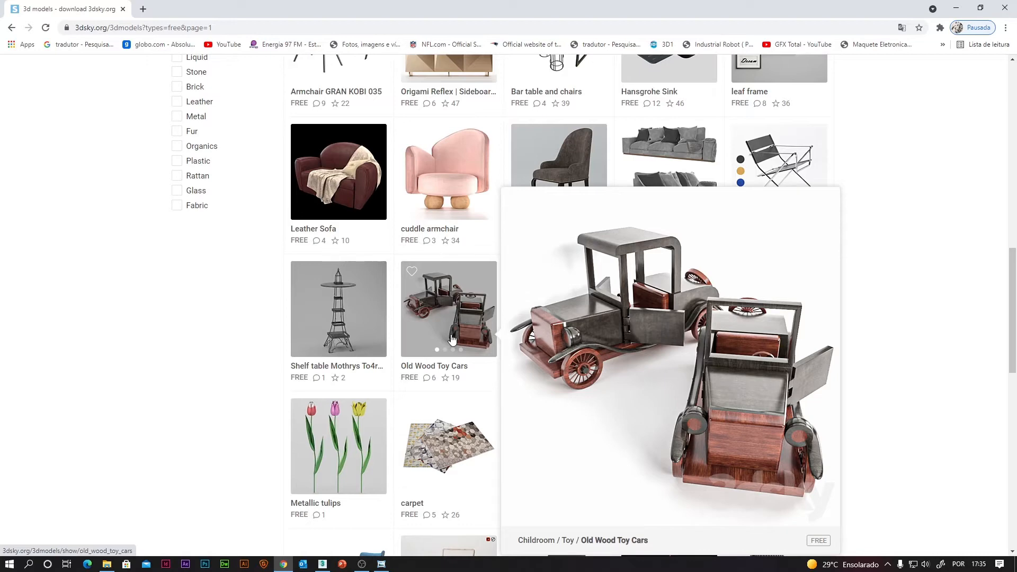
scroll(991, 352, down, 5)
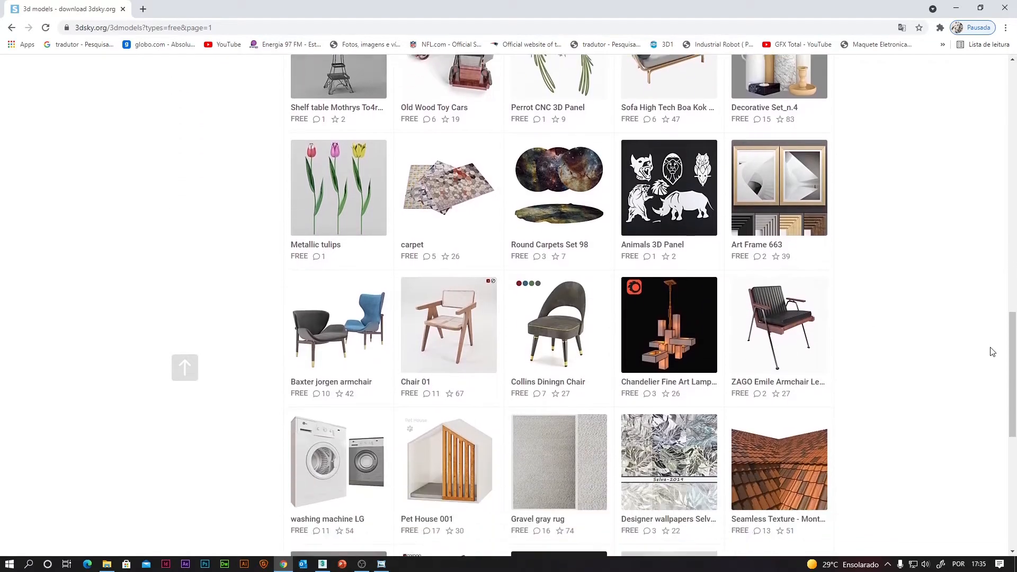
scroll(808, 154, up, 2)
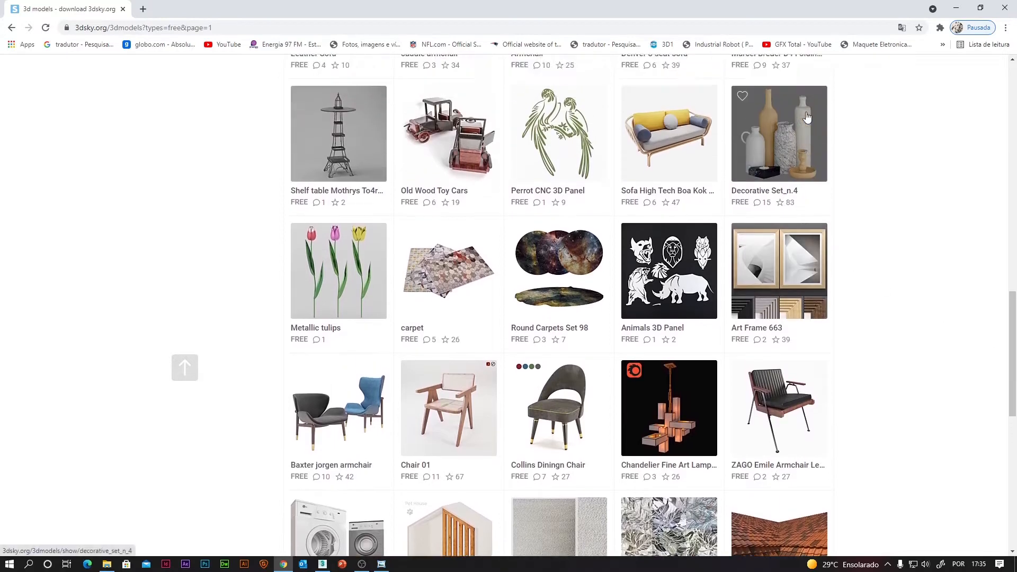
scroll(808, 117, up, 1)
mouse_move(793, 207)
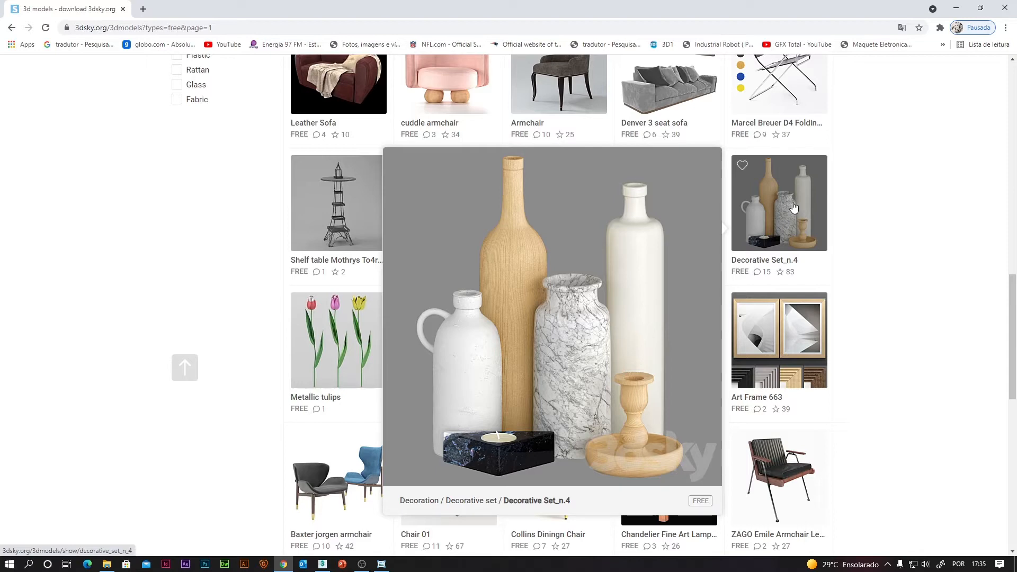
scroll(953, 318, down, 6)
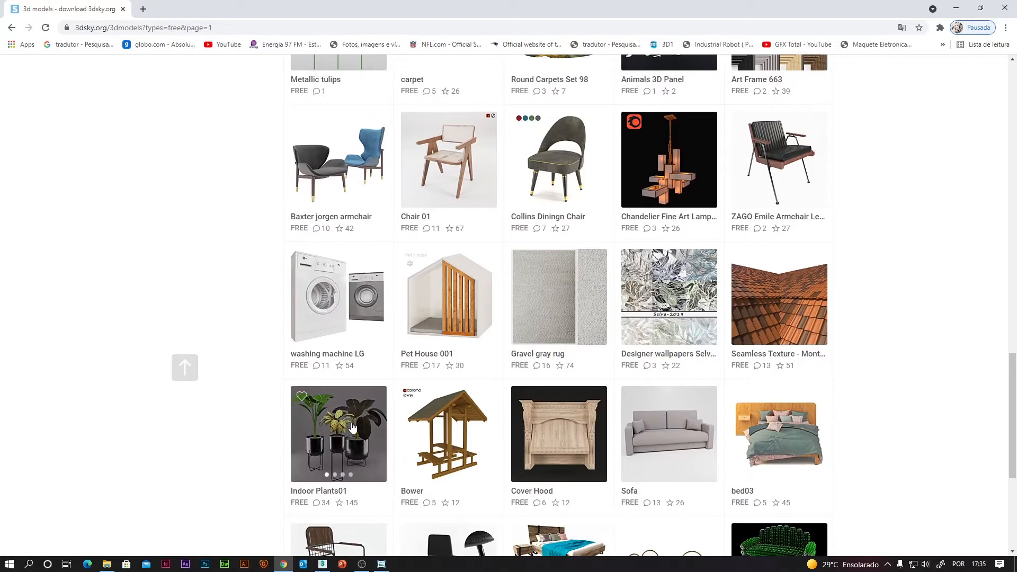
mouse_move(352, 426)
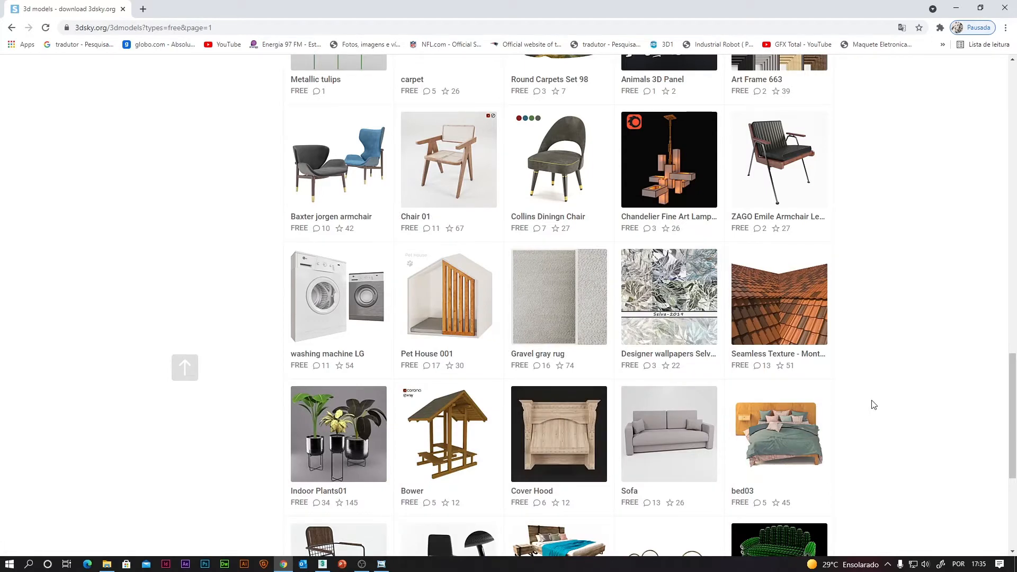
Switch to the photo viewer to examine the 3DSky_render image, and switch to 3ds Max.
click(380, 564)
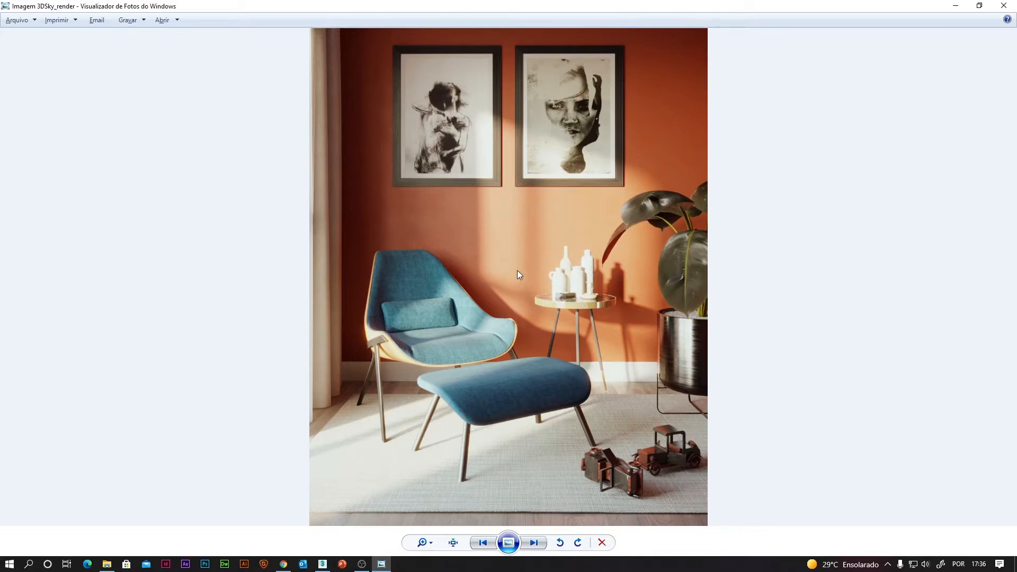
click(322, 564)
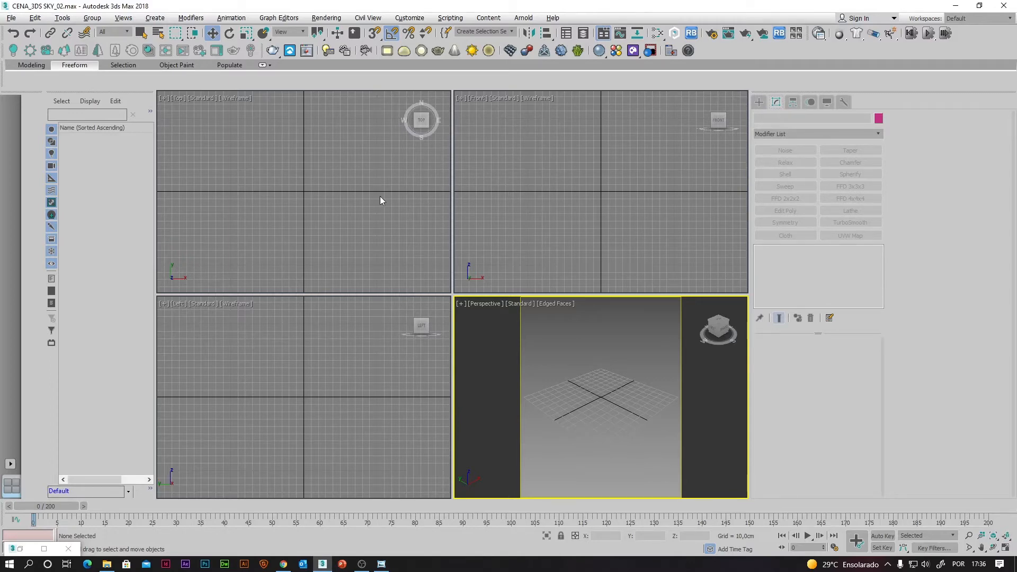
Check the display unit scale and the system unit settings of the scene in Units Setup.
click(410, 18)
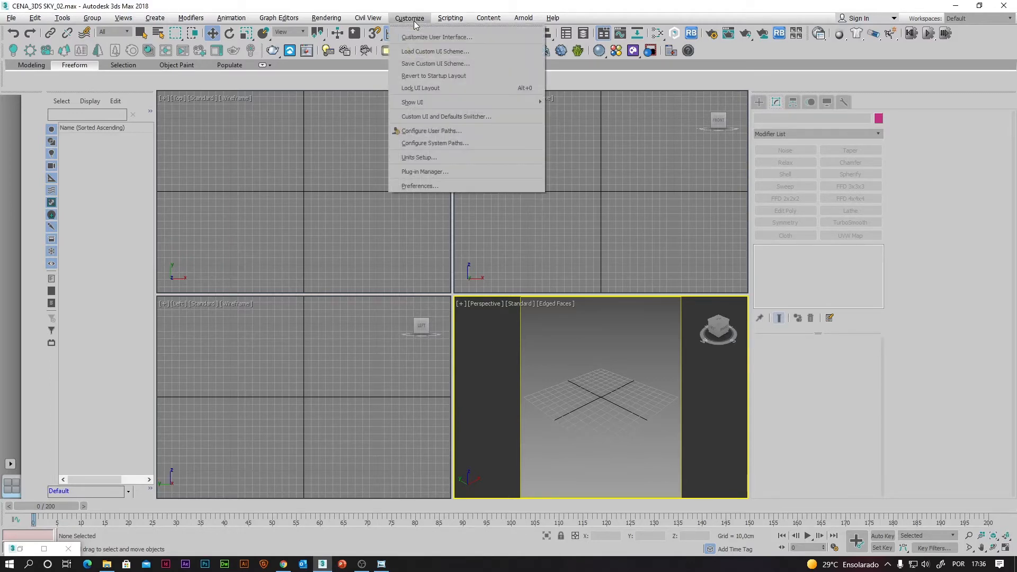
click(417, 158)
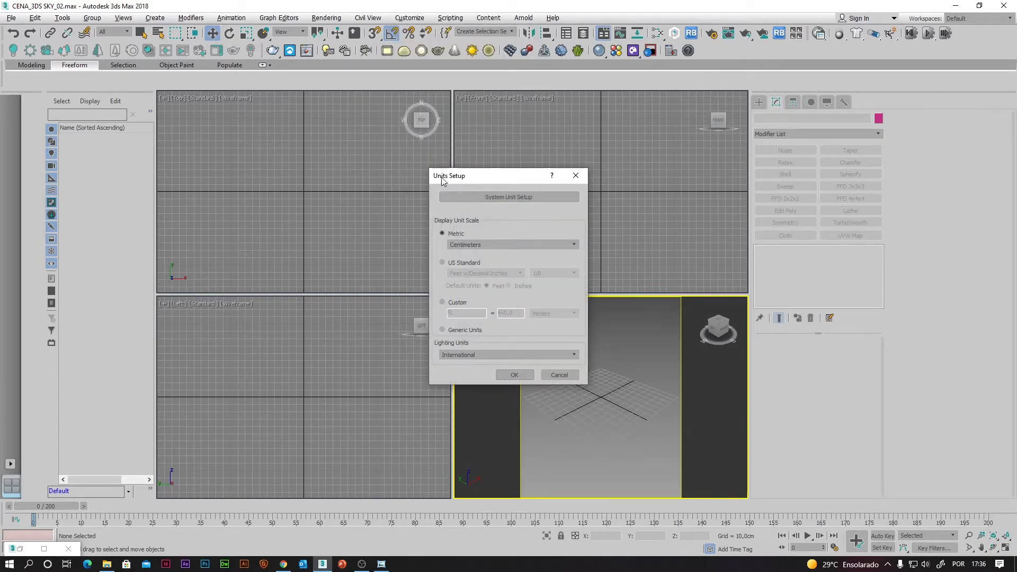
click(498, 196)
click(508, 334)
click(516, 374)
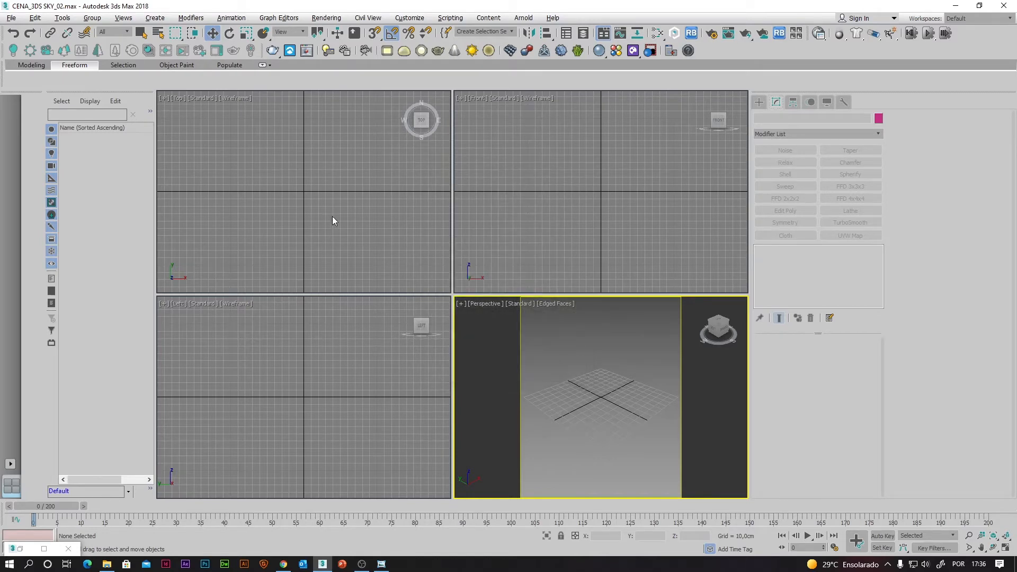
Create a standard primitive plane about 158 cm long and 82 cm wide in the Top viewport.
click(332, 217)
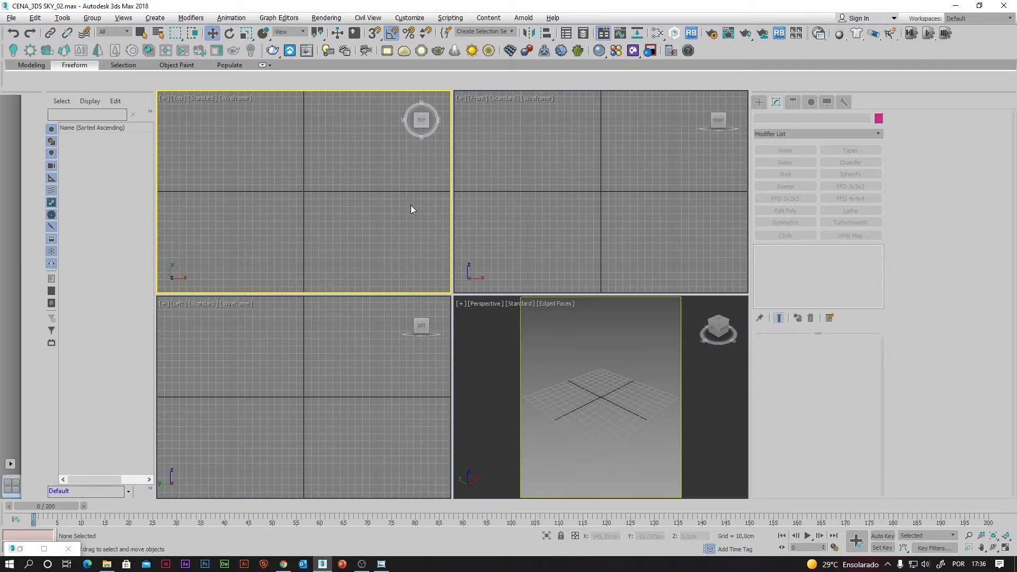
click(761, 105)
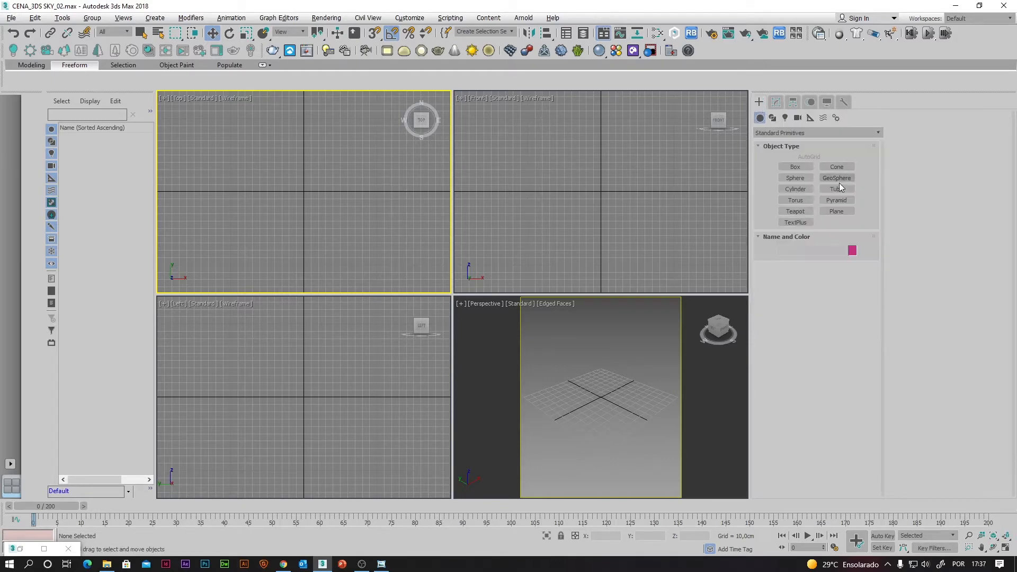
click(841, 212)
drag(278, 130, 340, 247)
click(212, 33)
Rename the new plane as Cortina.
click(776, 102)
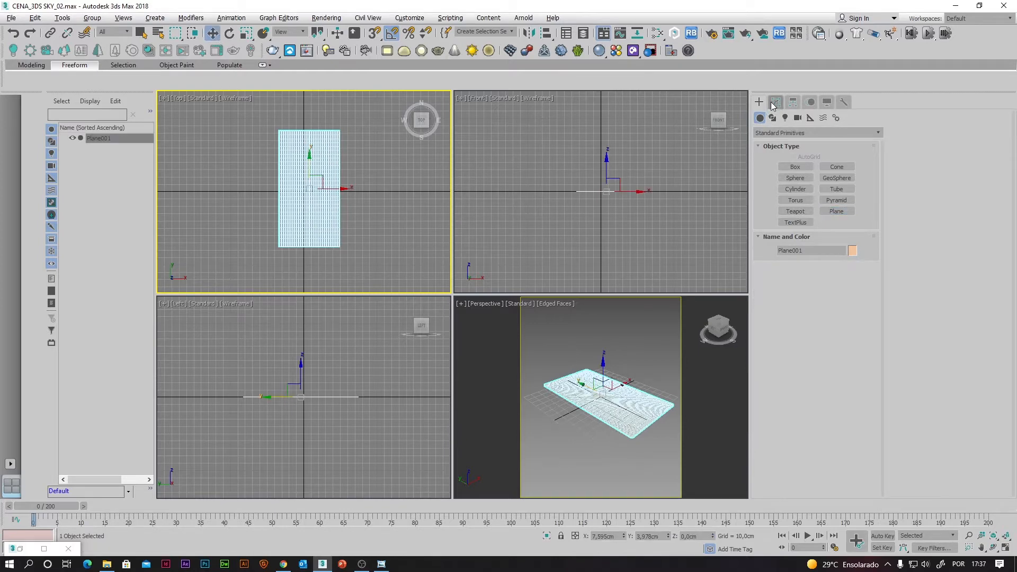
drag(794, 118, 745, 120)
text(ort)
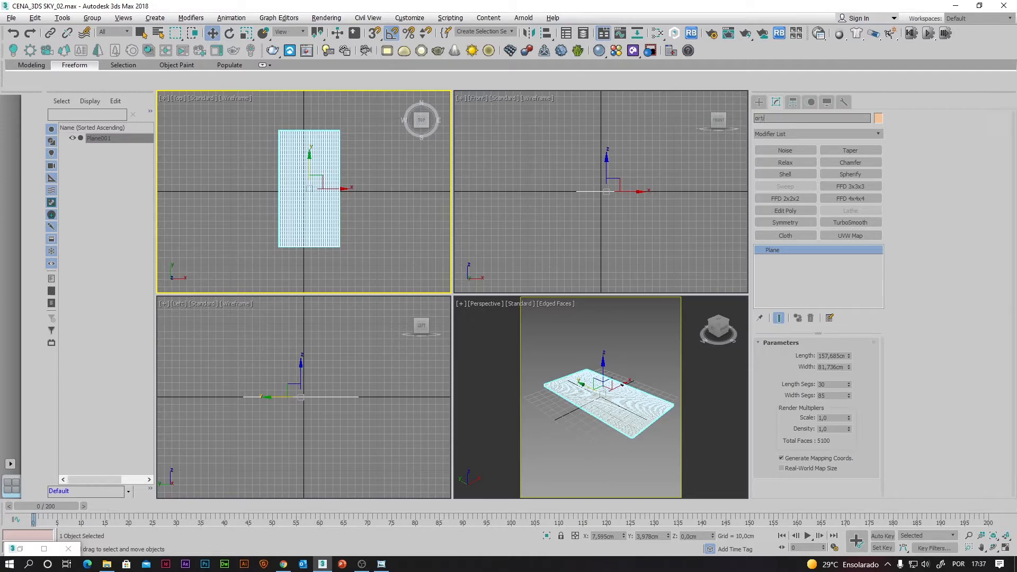
text(ina)
drag(772, 119, 716, 122)
text(Co)
Set the Cortina plane's length to 270 cm and its width to 150 cm.
click(833, 356)
double_click(826, 356)
text(2)
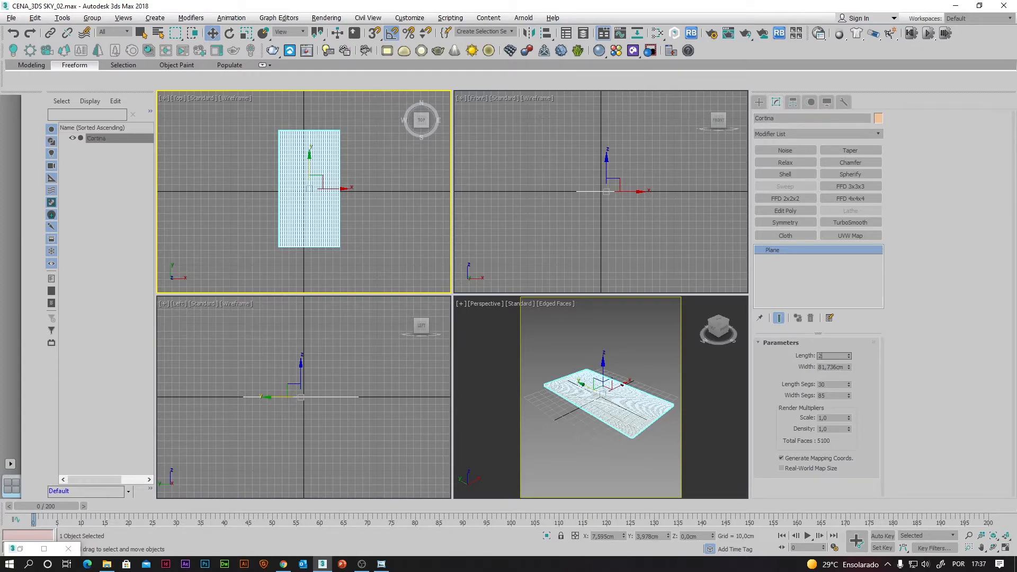
text(70)
key(Return)
double_click(827, 366)
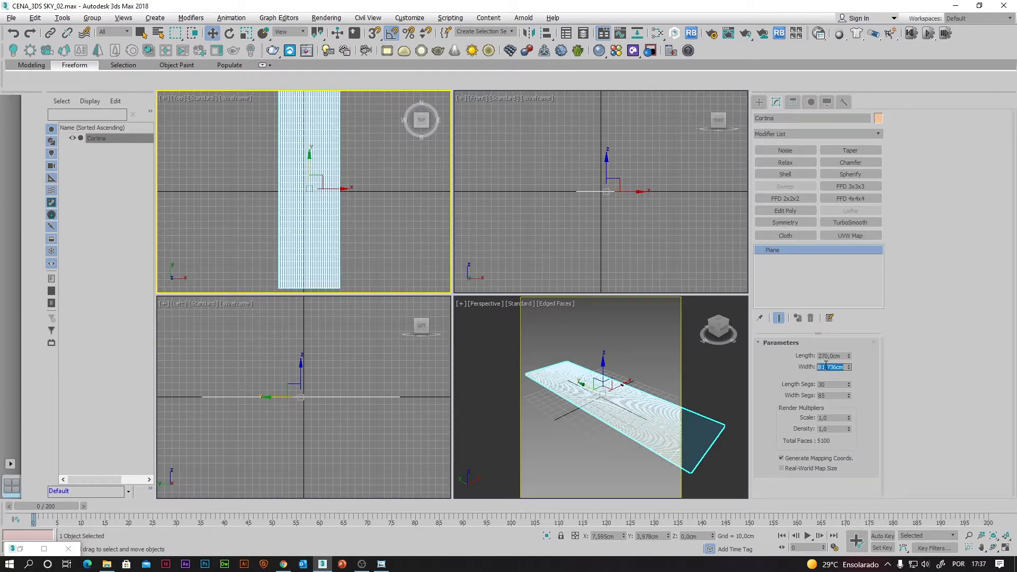
text(150)
key(Return)
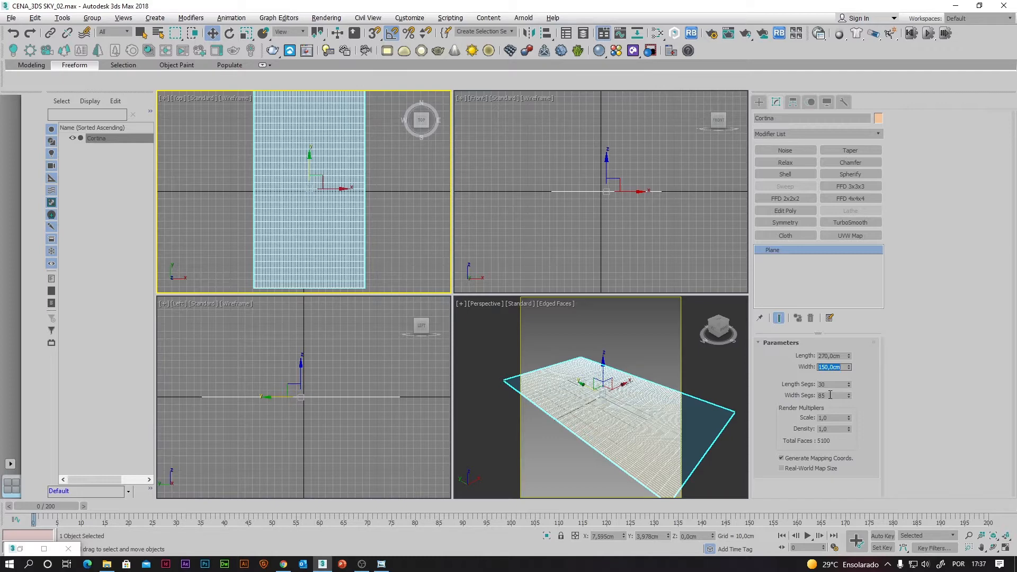
Centre the Cortina plane on the origin by resetting its X and Y positions to 0.
scroll(323, 194, down, 2)
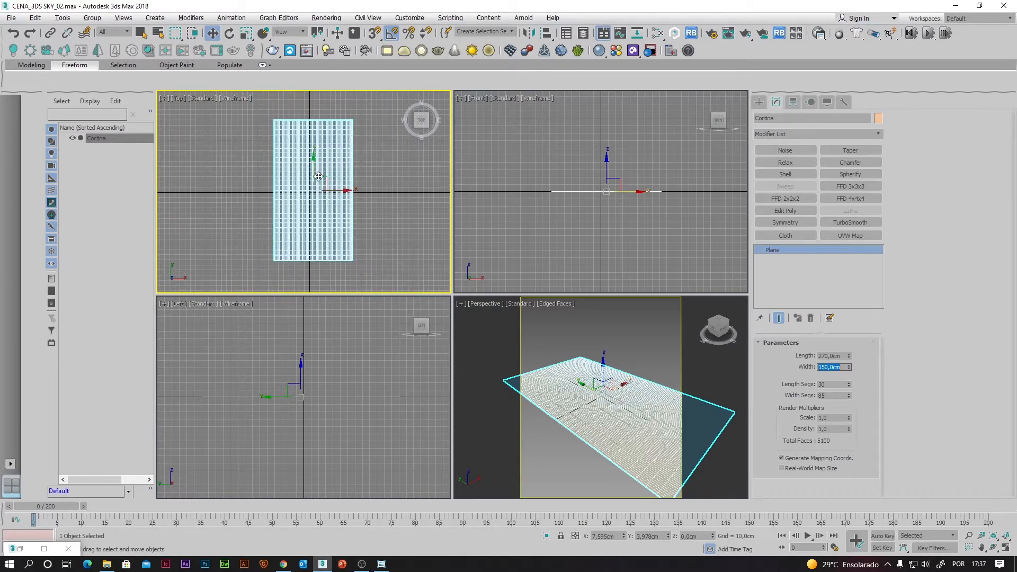
right_click(623, 536)
right_click(668, 538)
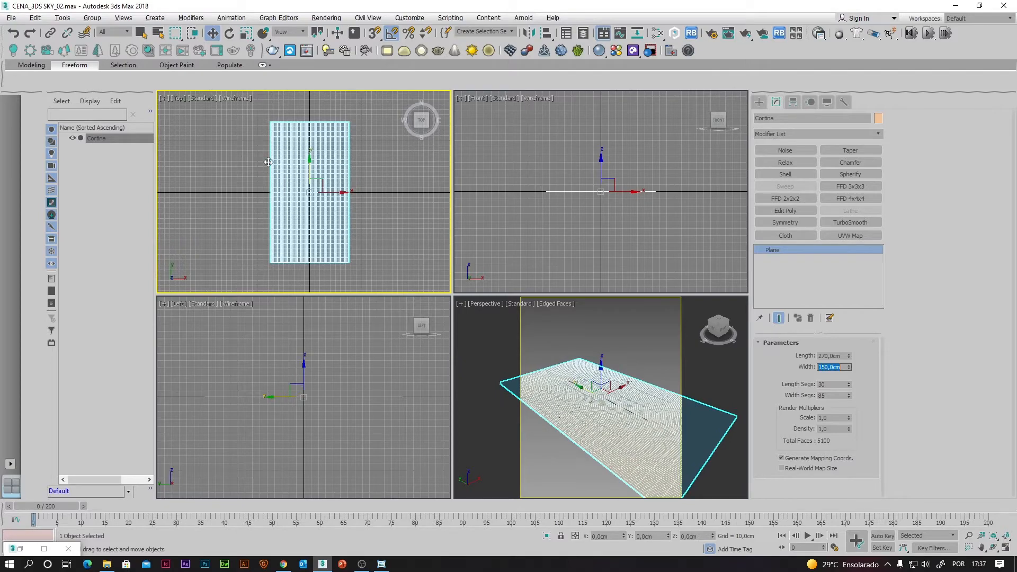
Rotate the Cortina plane 90 degrees about the X axis so that it stands vertically.
click(229, 33)
drag(313, 174, 317, 221)
click(212, 32)
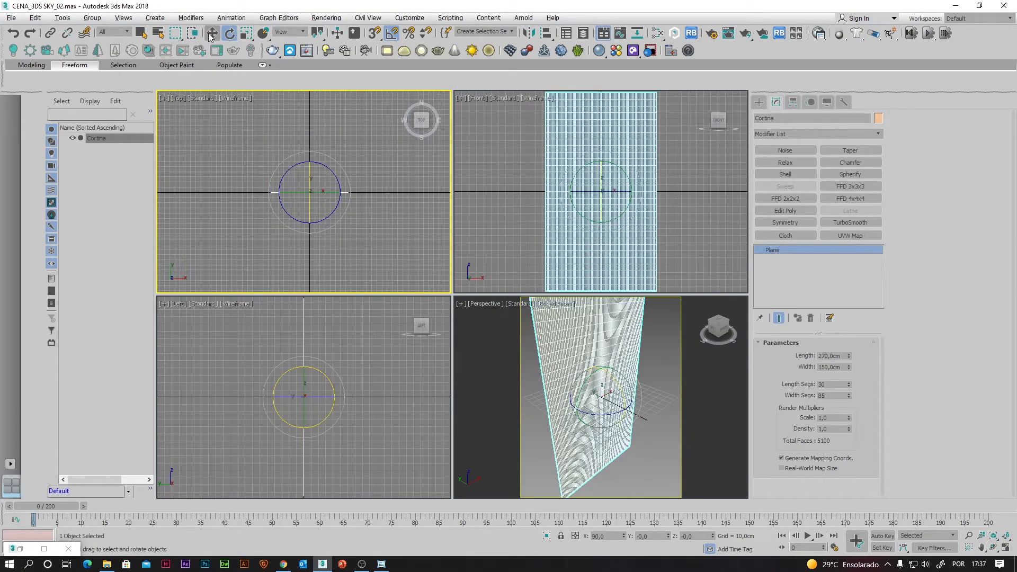
Raise the Cortina plane in the front view to Z about 139 cm so its lower edge sits near the ground line.
scroll(683, 217, down, 4)
middle_drag(682, 213, 671, 231)
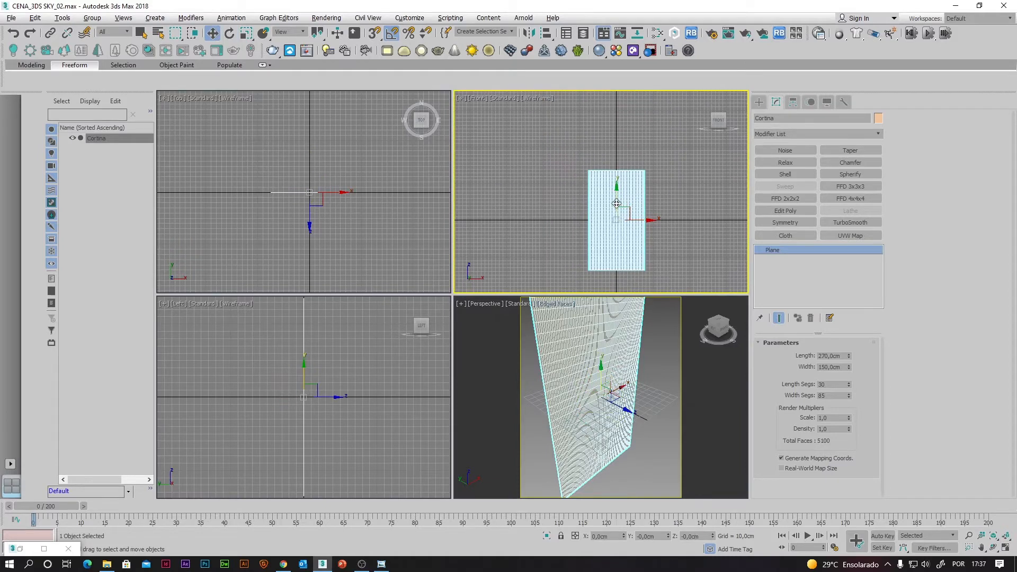
drag(619, 204, 619, 152)
alt+middle_drag(646, 412, 636, 389)
alt+middle_drag(641, 317, 654, 365)
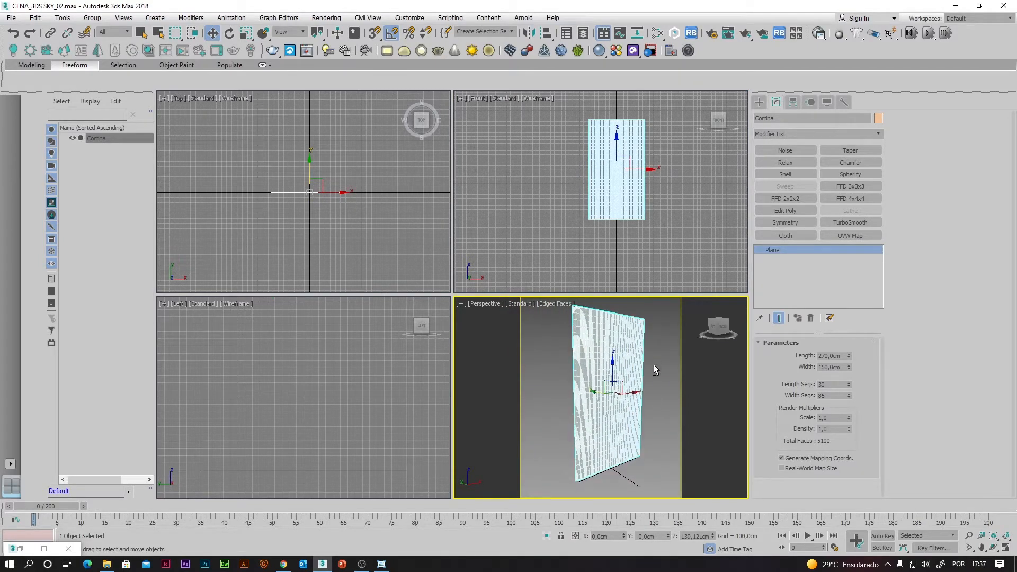
Create a box around the base of the curtain in the top view, about 34 cm long, 192 cm wide and 19 cm high.
click(408, 247)
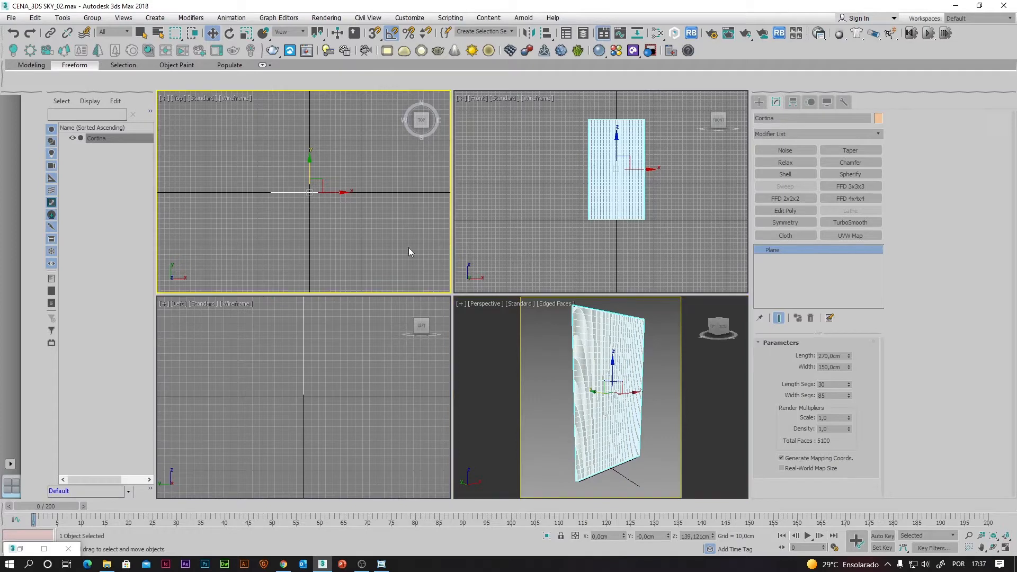
scroll(346, 229, up, 2)
alt+middle_drag(687, 418, 676, 445)
middle_drag(352, 236, 354, 250)
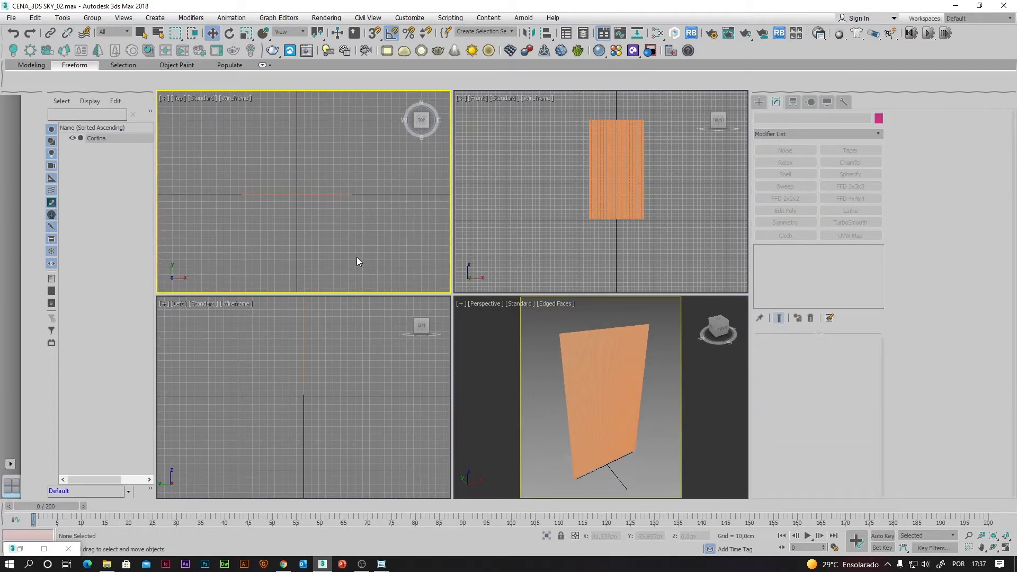
click(759, 101)
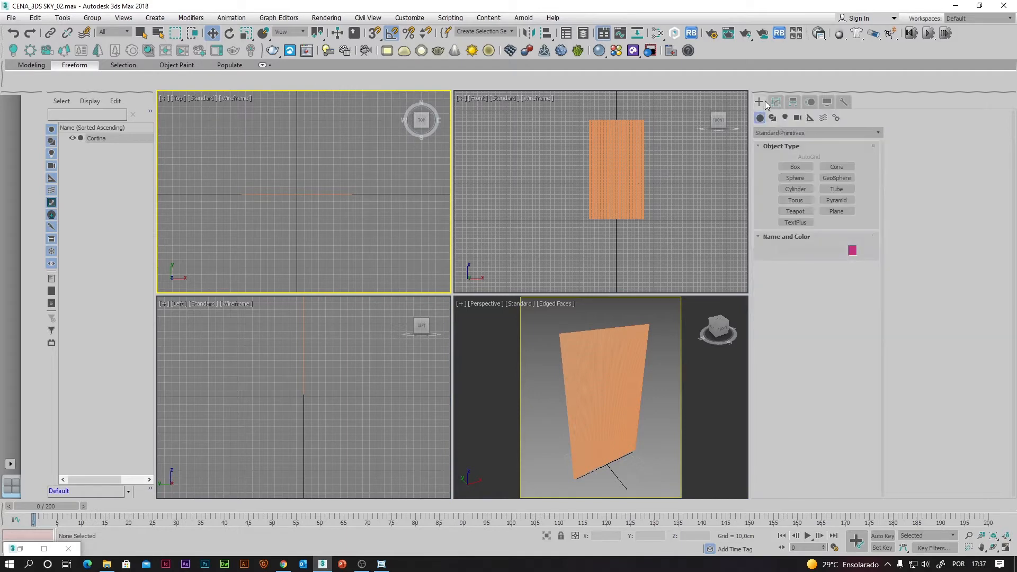
click(806, 167)
drag(223, 182, 364, 207)
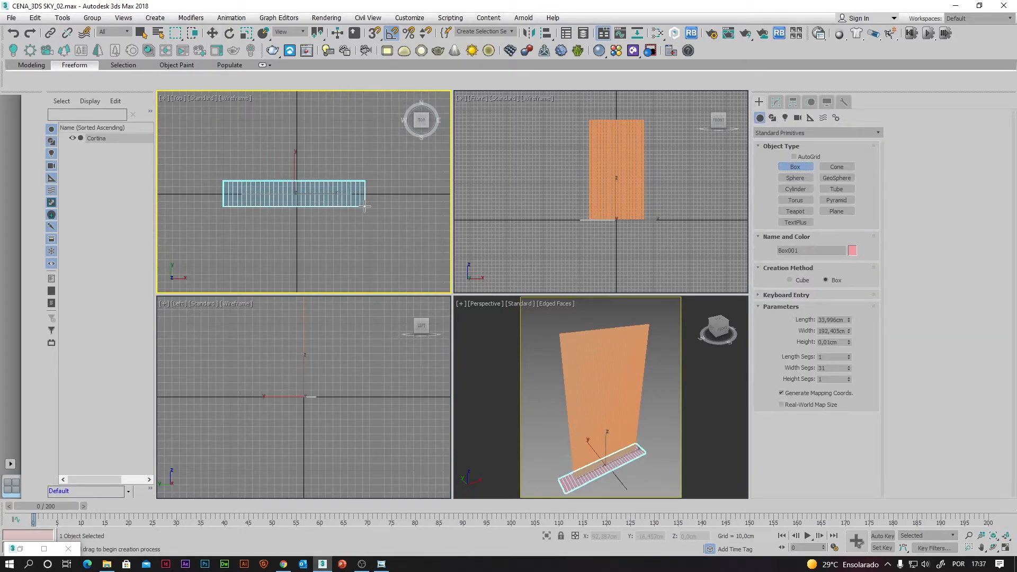
click(364, 192)
Move the box up to Z about 261 cm in the front view so it overlaps the curtain's upper edge.
click(212, 33)
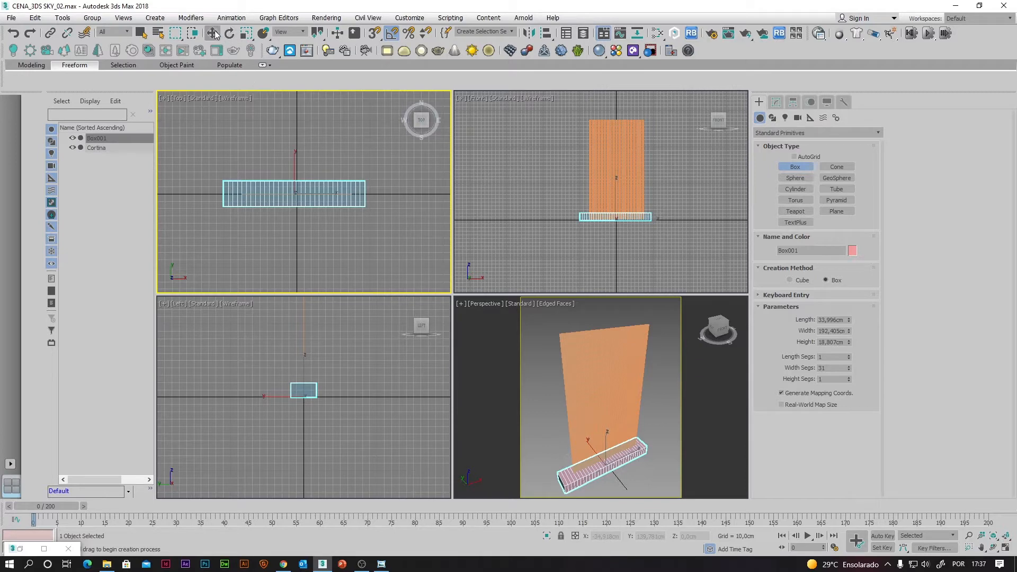
right_click(654, 175)
drag(616, 194, 618, 96)
middle_drag(649, 155, 656, 216)
scroll(656, 216, up, 2)
scroll(635, 180, up, 1)
middle_drag(634, 178, 653, 218)
scroll(655, 216, up, 1)
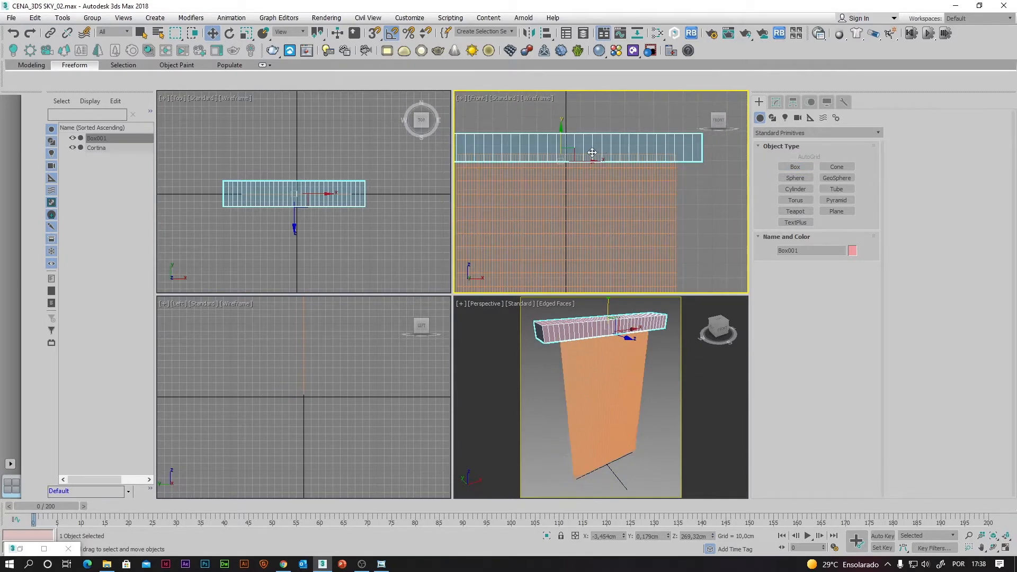
middle_drag(620, 163, 641, 167)
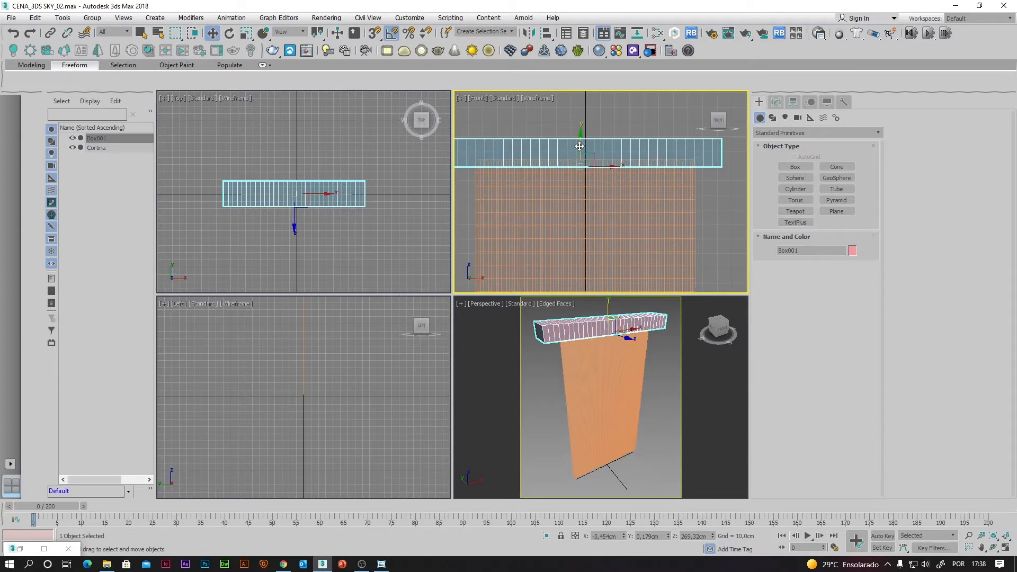
drag(581, 146, 581, 158)
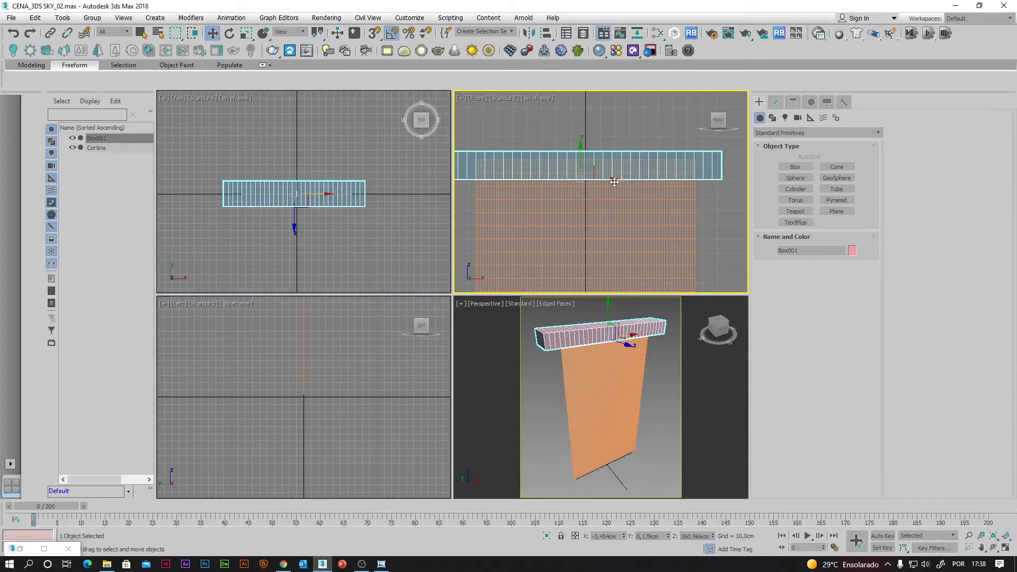
Centre the box on the origin by resetting its X and Y positions to 0.
right_click(624, 537)
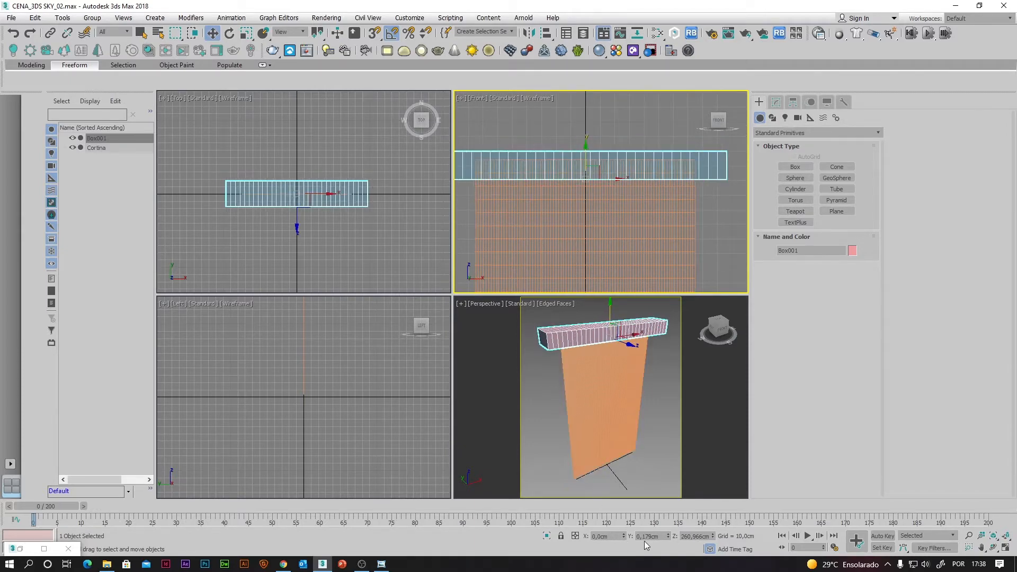
right_click(668, 538)
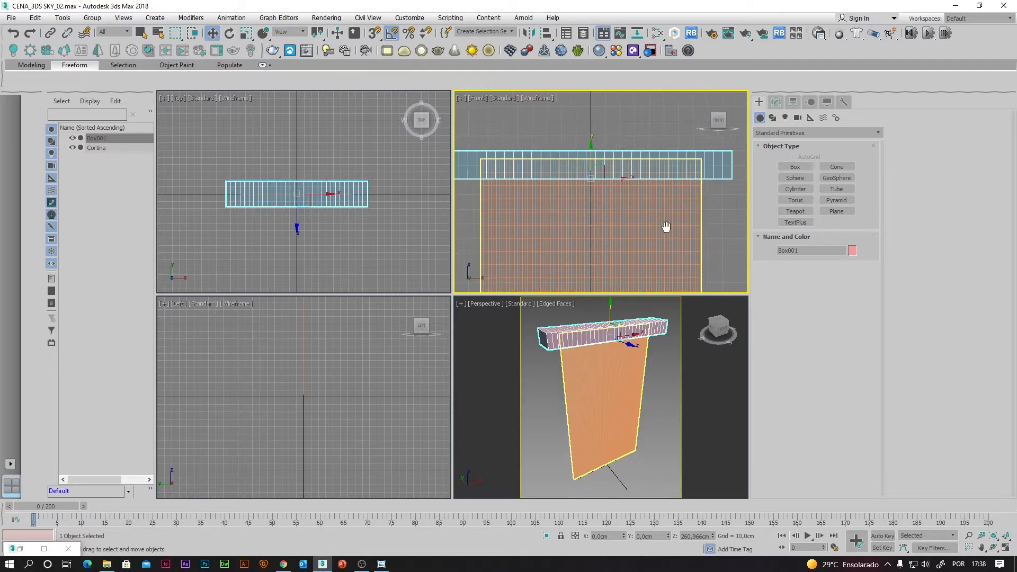
middle_drag(665, 227, 676, 226)
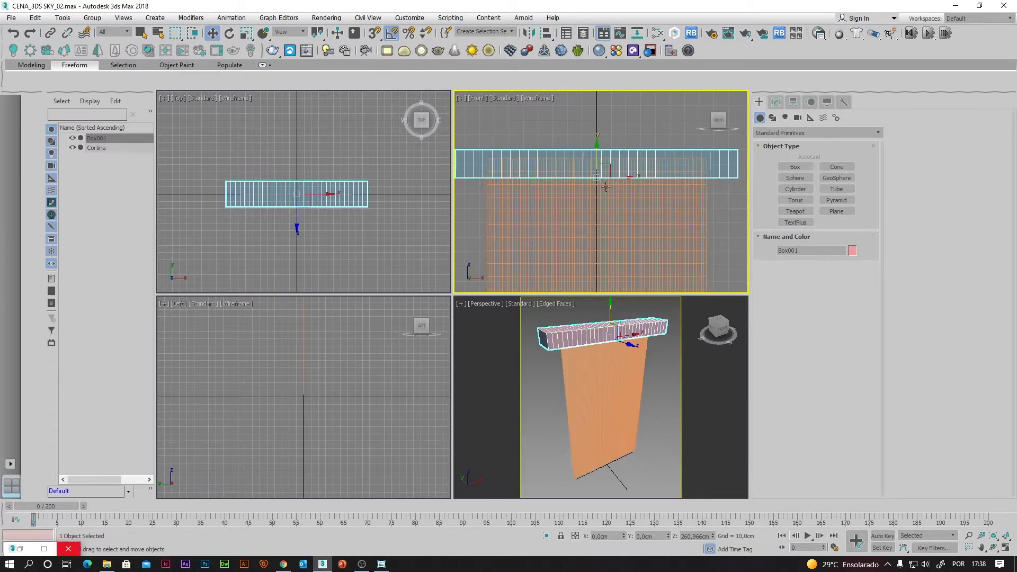
middle_drag(618, 129, 623, 125)
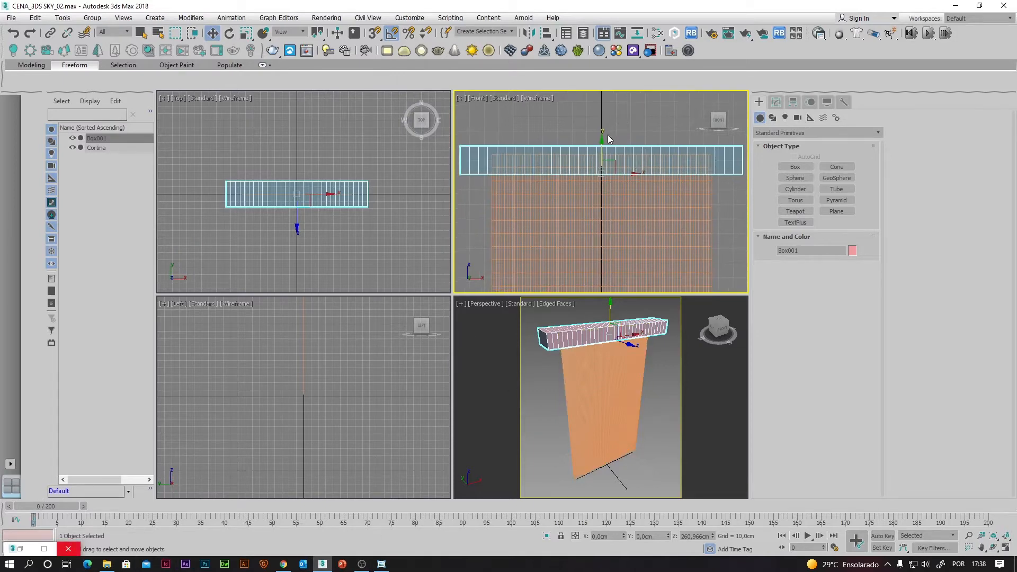
Turn on Auto Key with the box selected and advance the animation to frame 75.
click(834, 548)
click(592, 409)
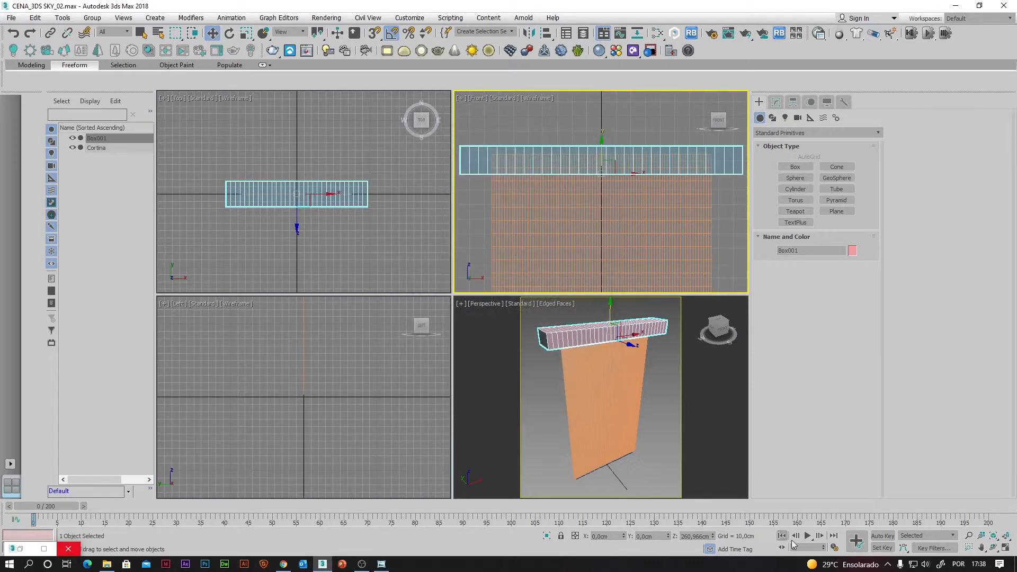
click(882, 537)
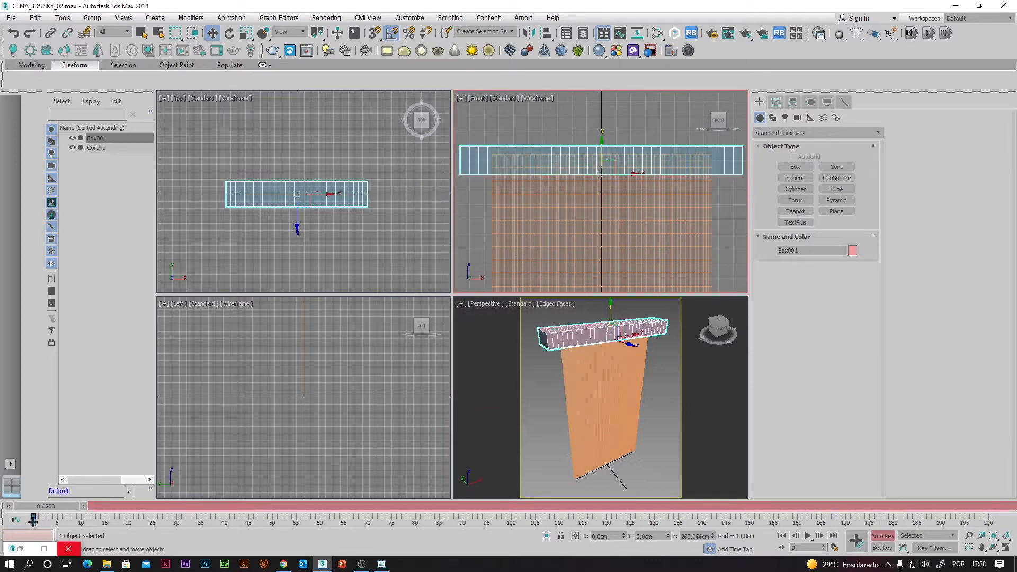
drag(65, 507, 236, 524)
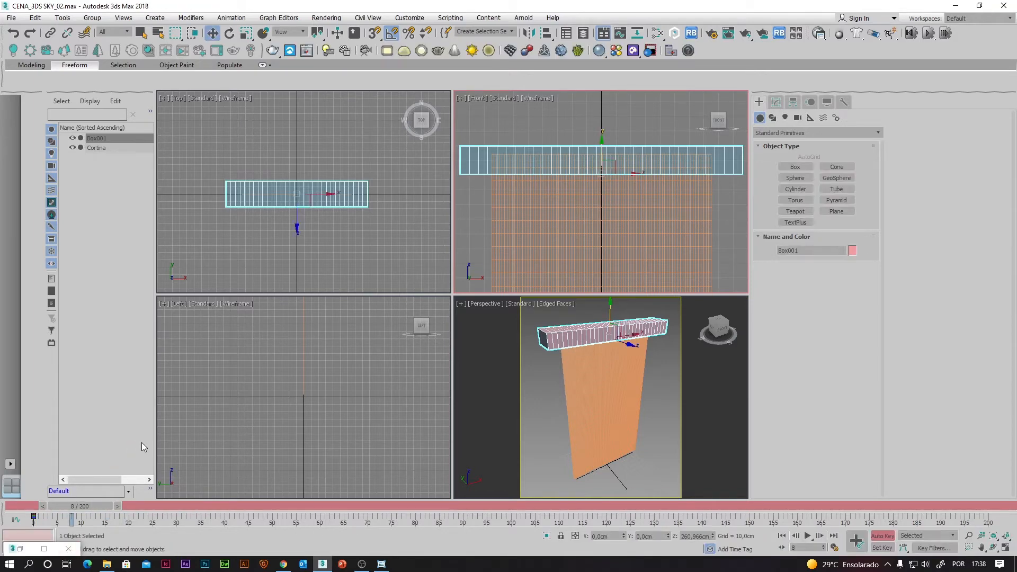
drag(100, 506, 402, 529)
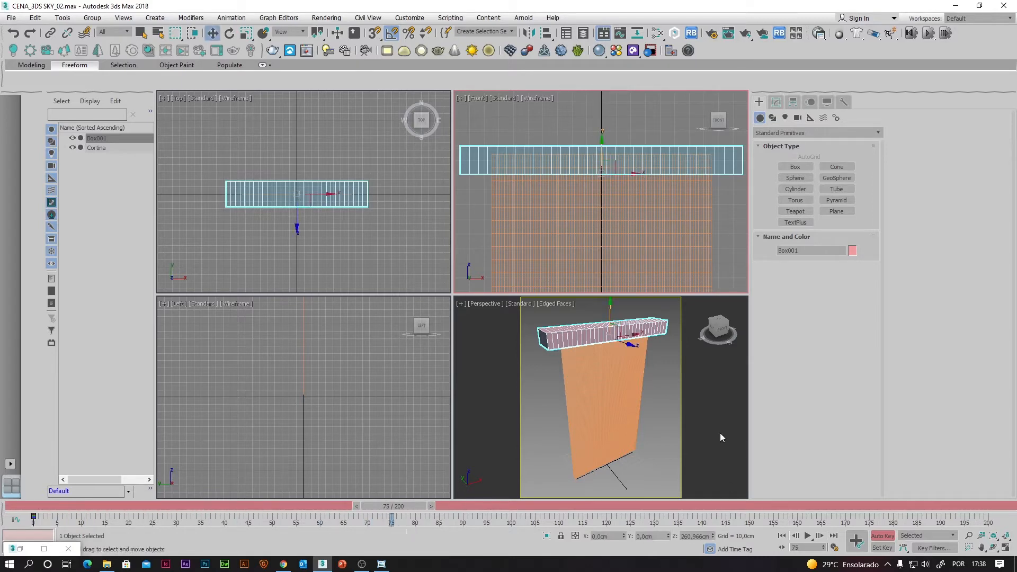
Scale the box along the X axis in the front view to about half its width at frame 75.
click(246, 33)
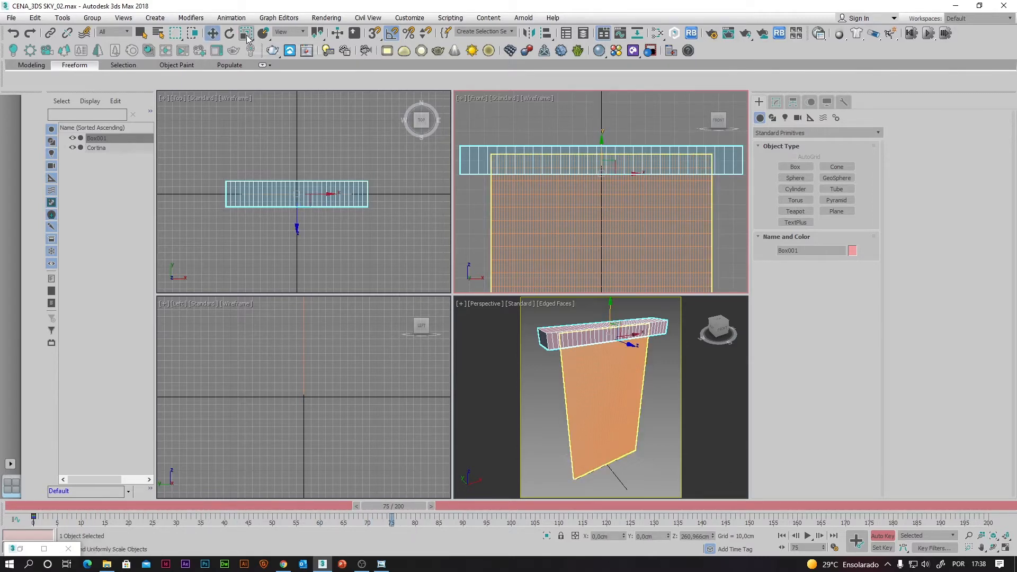
right_click(647, 125)
click(634, 178)
drag(639, 173, 606, 185)
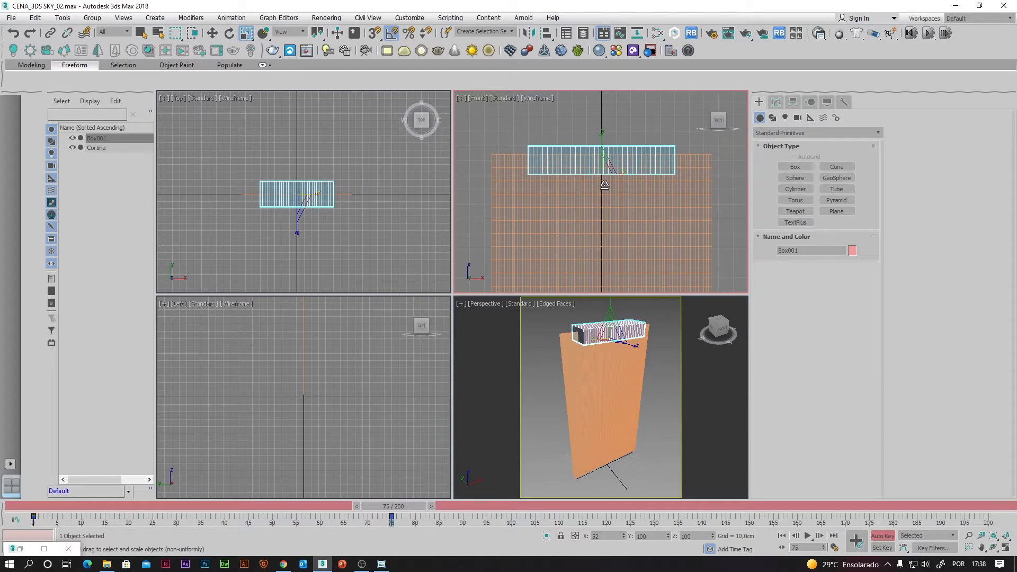
Return the animation to frame 0 and turn off Auto Key.
click(213, 33)
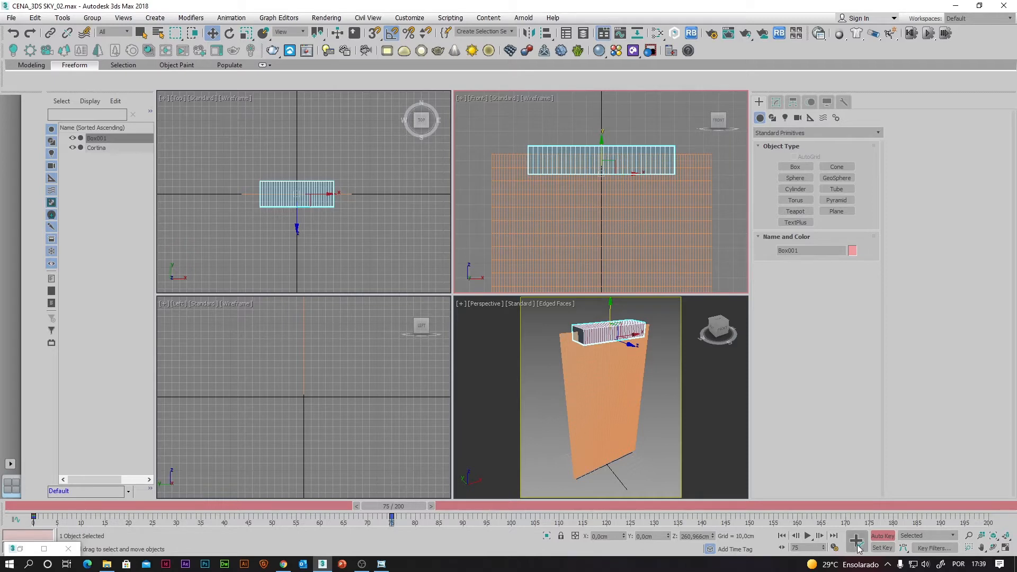
drag(391, 507, 48, 507)
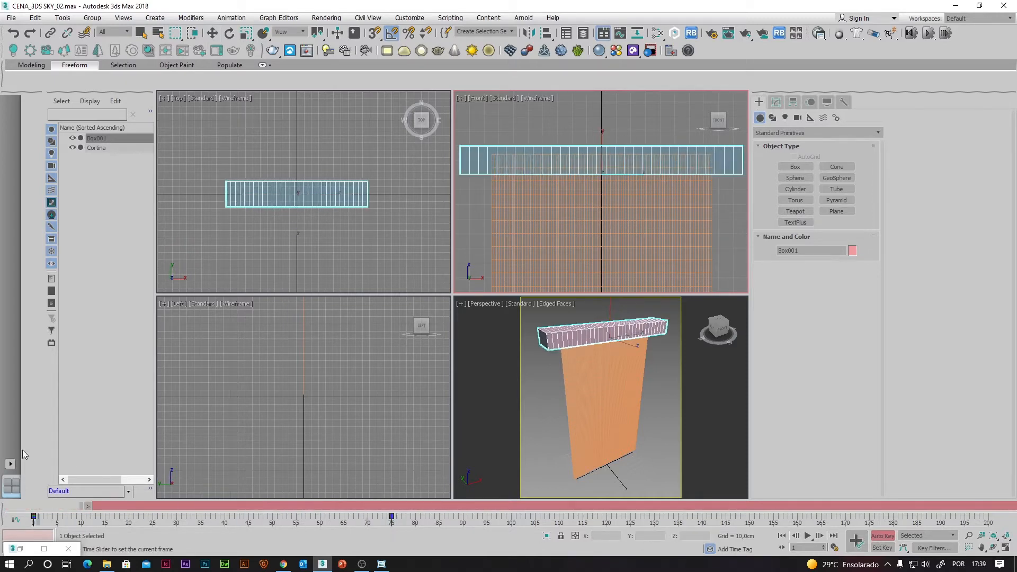
drag(23, 454, 22, 495)
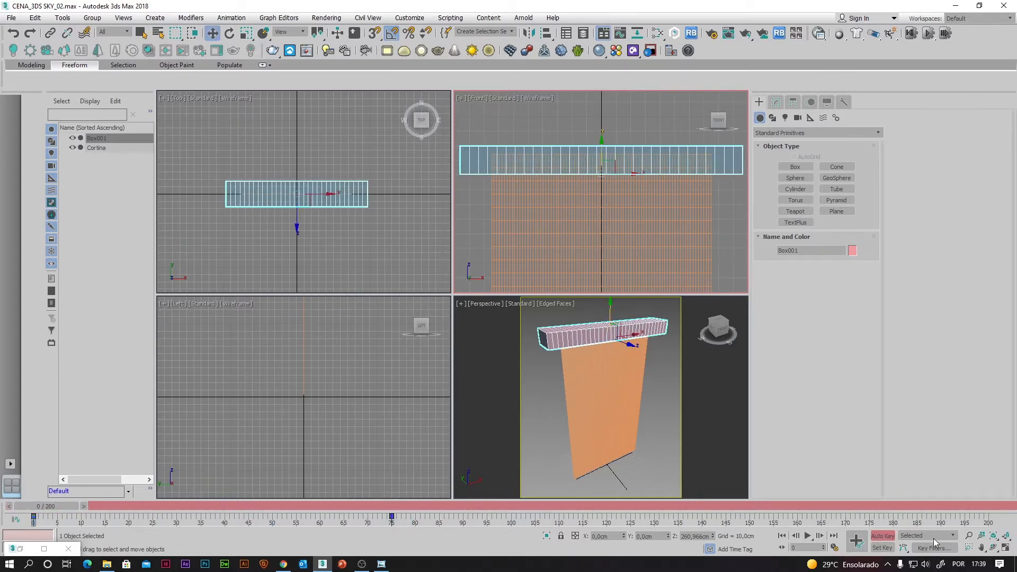
click(886, 536)
Apply a Cloth modifier to the Cortina plane and expand its sub-object levels.
click(635, 371)
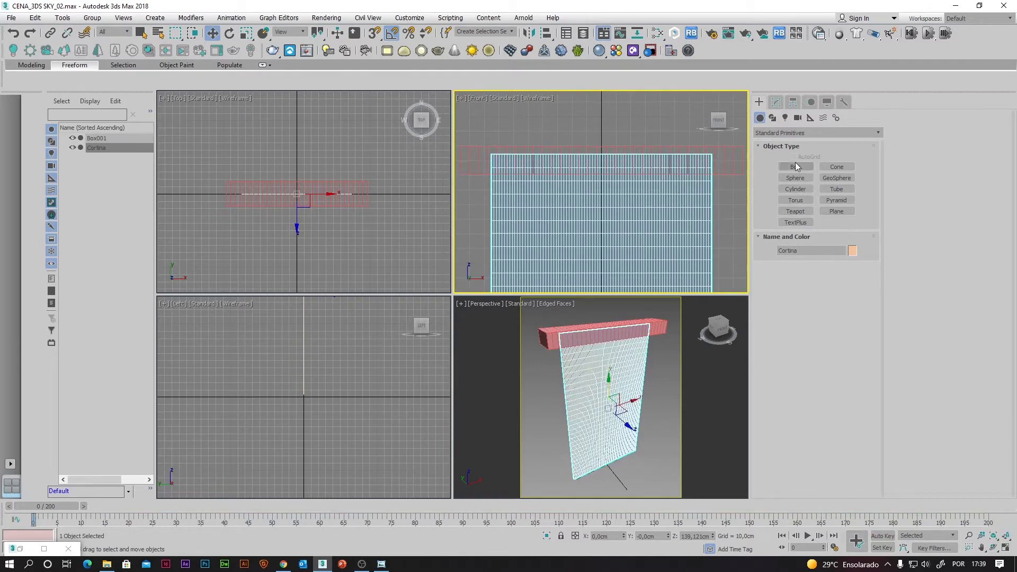
click(777, 103)
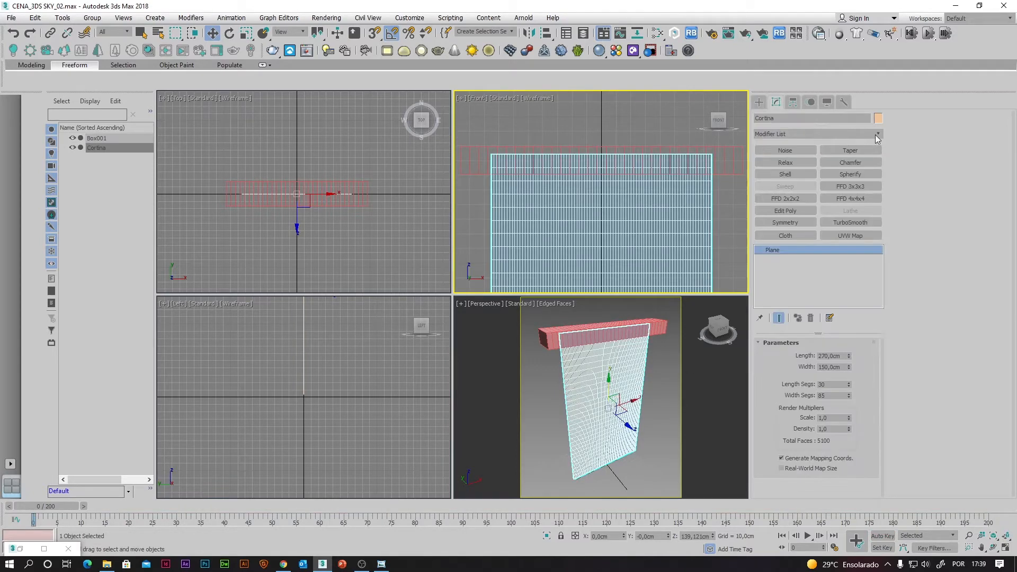
click(880, 134)
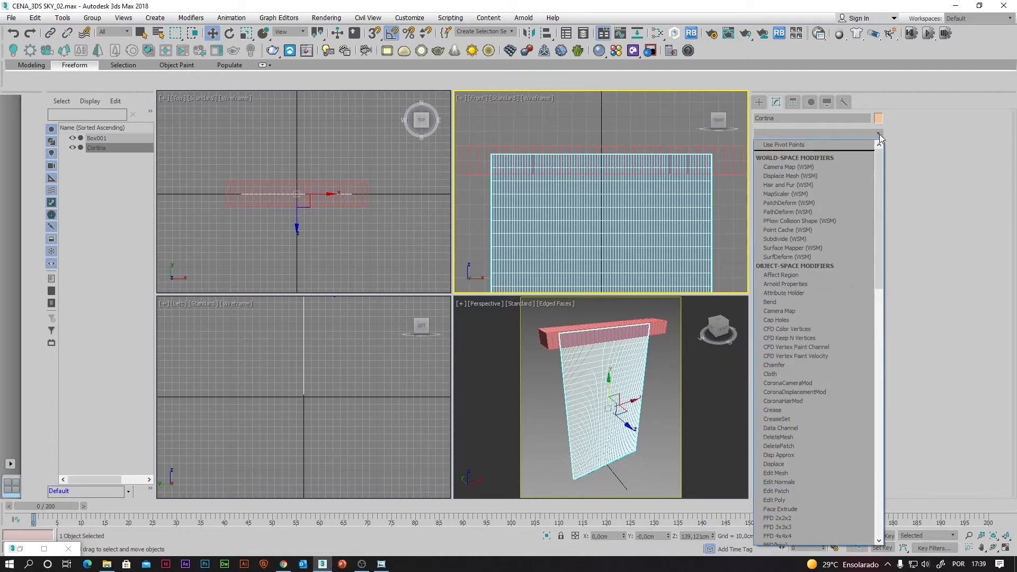
scroll(816, 154, down, 8)
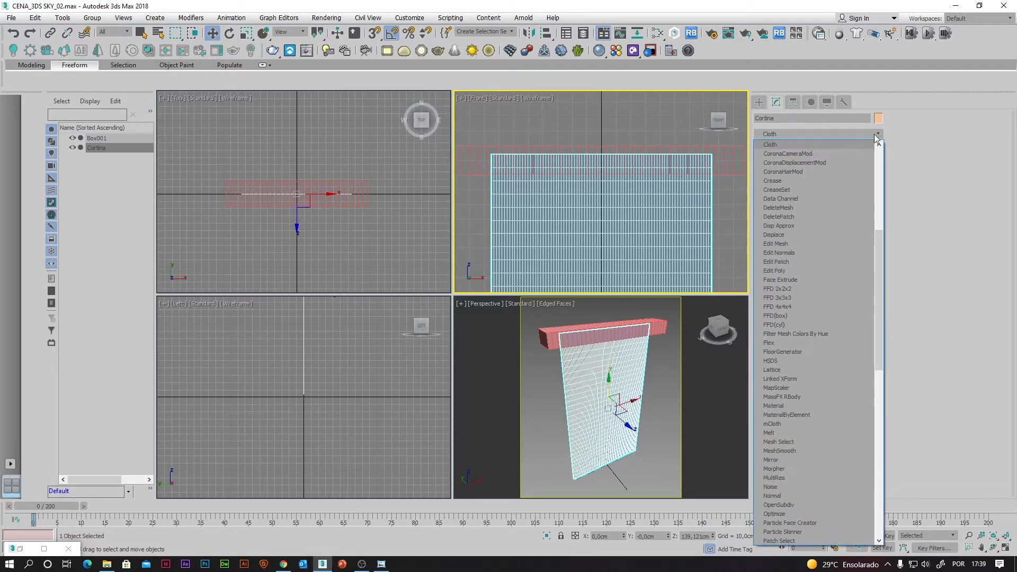
click(802, 147)
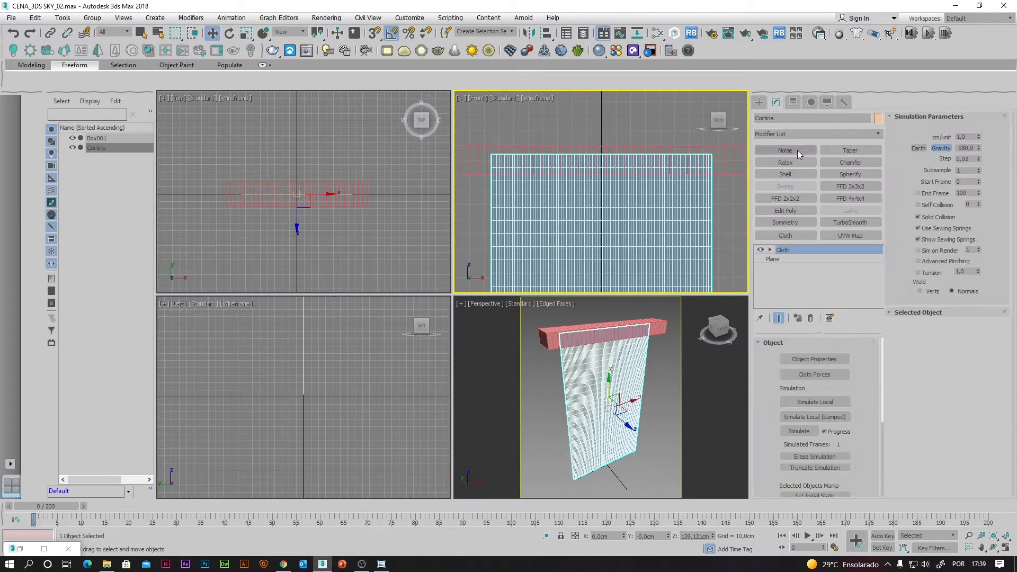
click(770, 250)
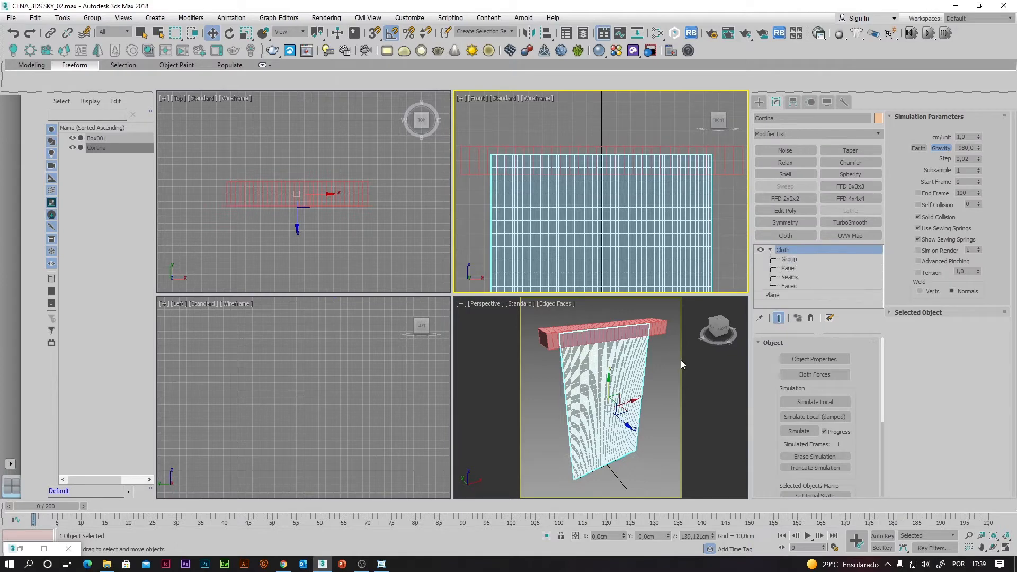
Set Cortina as a Cloth object in the Cloth modifier's object properties.
click(799, 359)
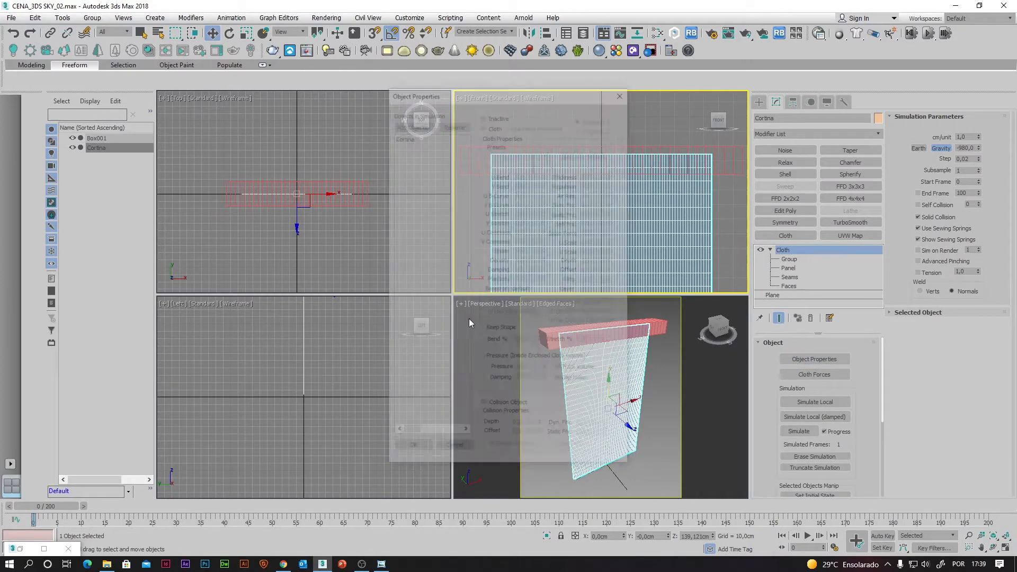
click(409, 138)
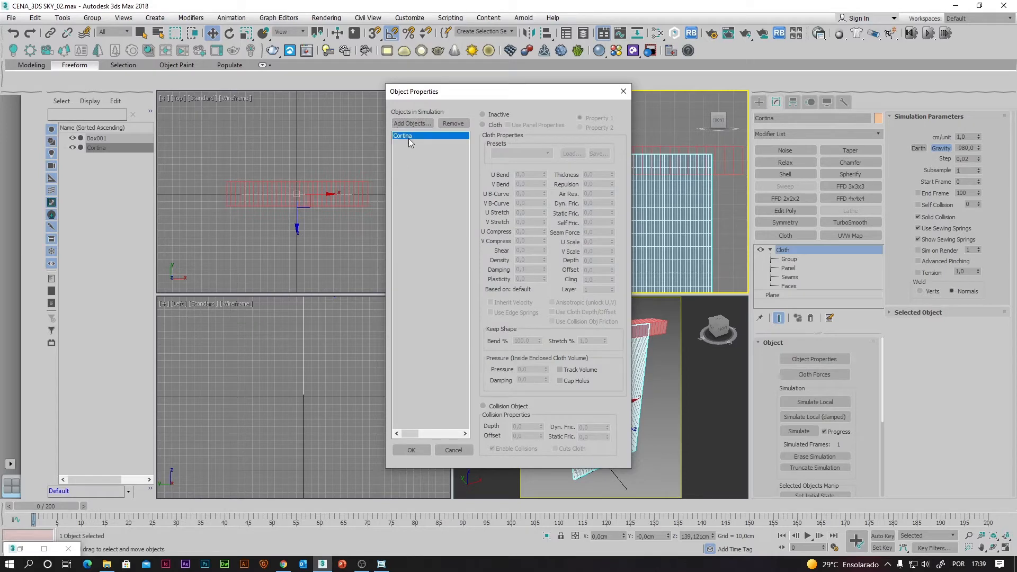
click(483, 125)
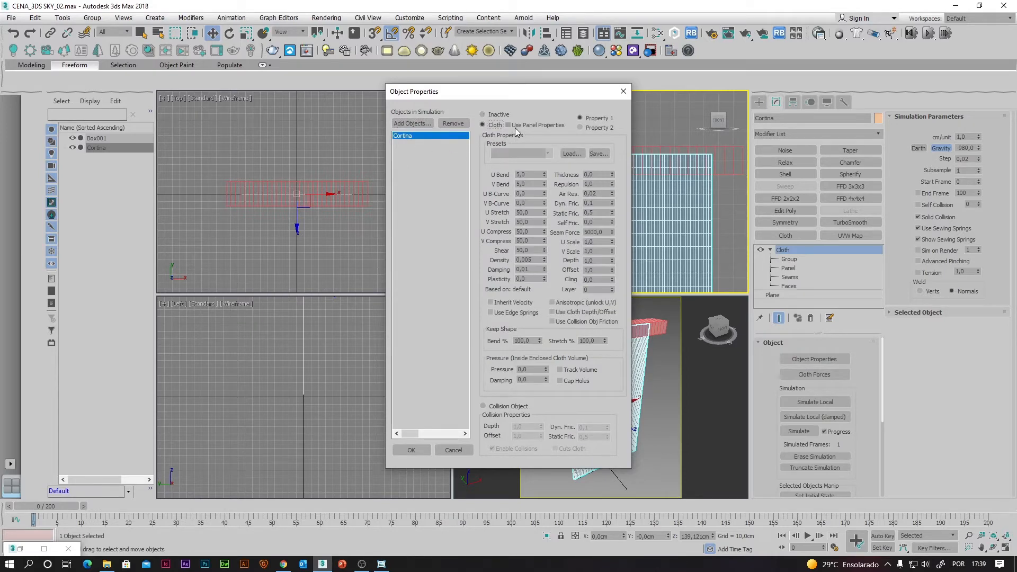
Add Box001 to the cloth simulation and set it as a Collision Object.
click(410, 124)
click(49, 77)
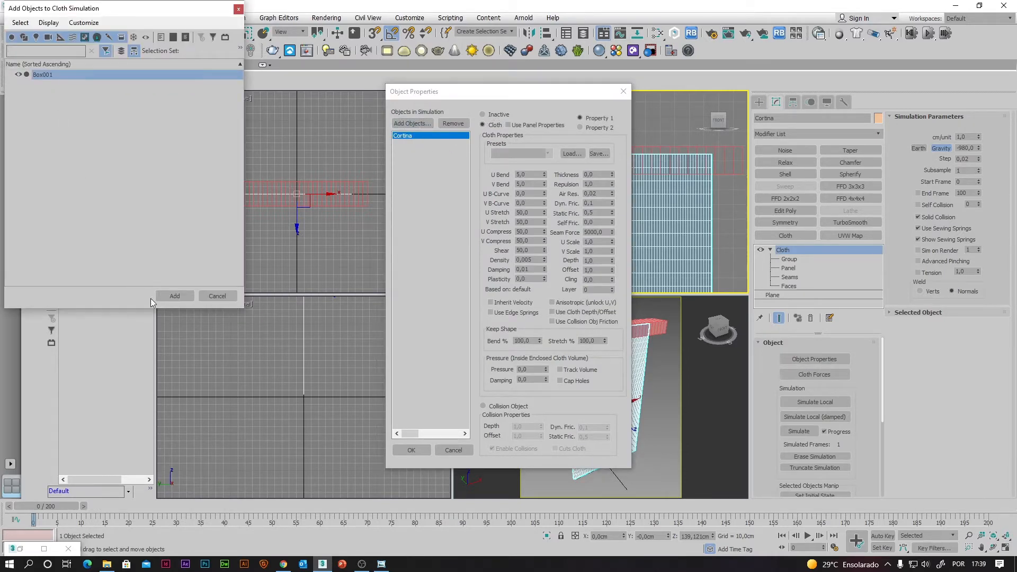
click(175, 296)
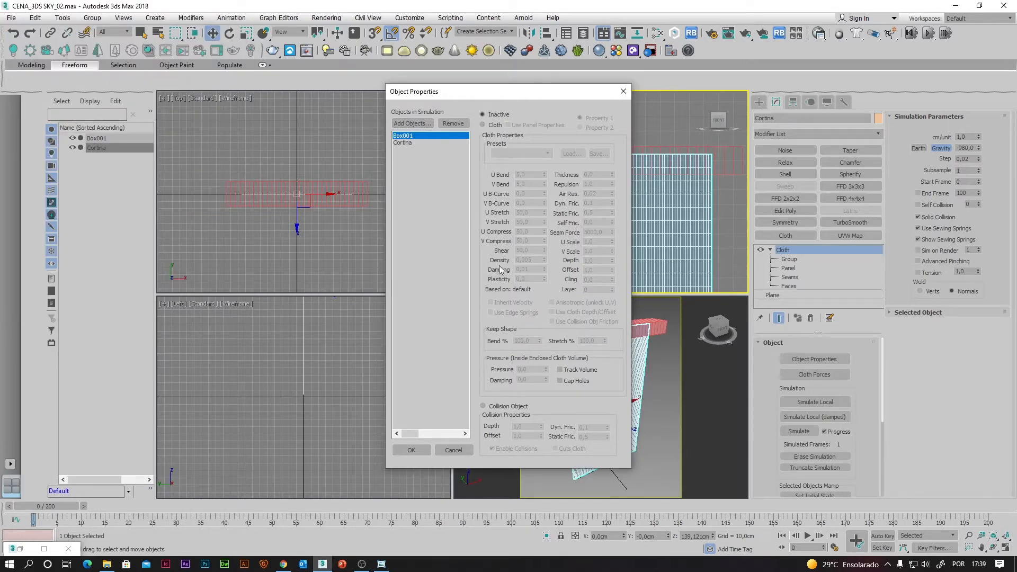
click(482, 406)
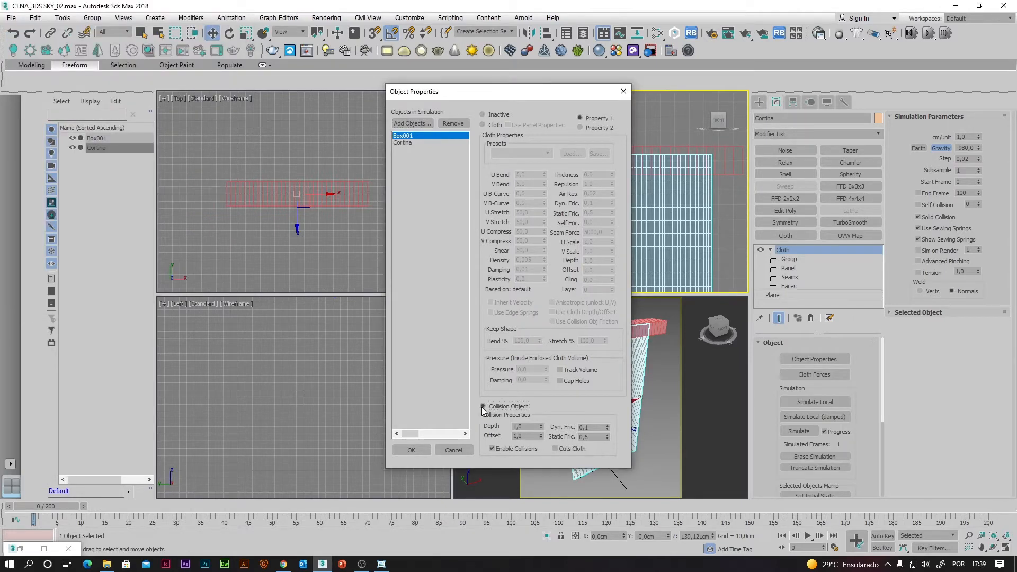
Make a Cloth group from the top two rows of the Cortina plane's vertices and attach it to the surface of Box001.
click(411, 450)
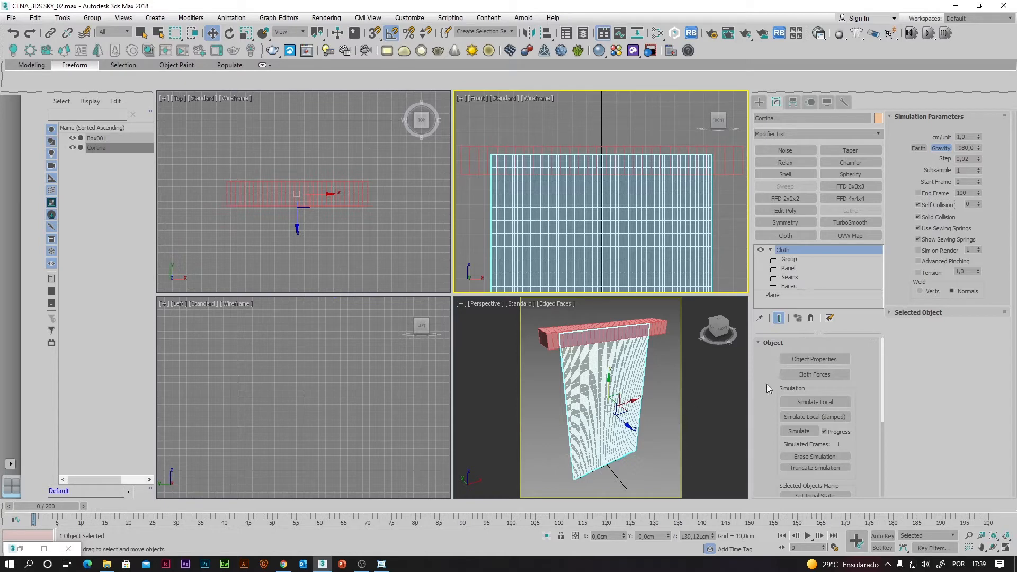
click(789, 259)
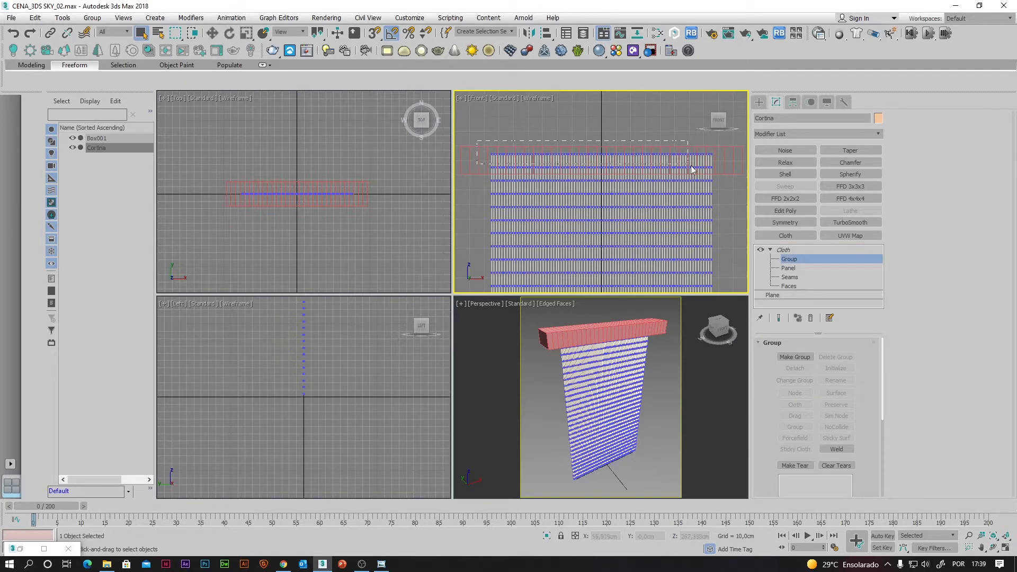
drag(720, 173, 719, 173)
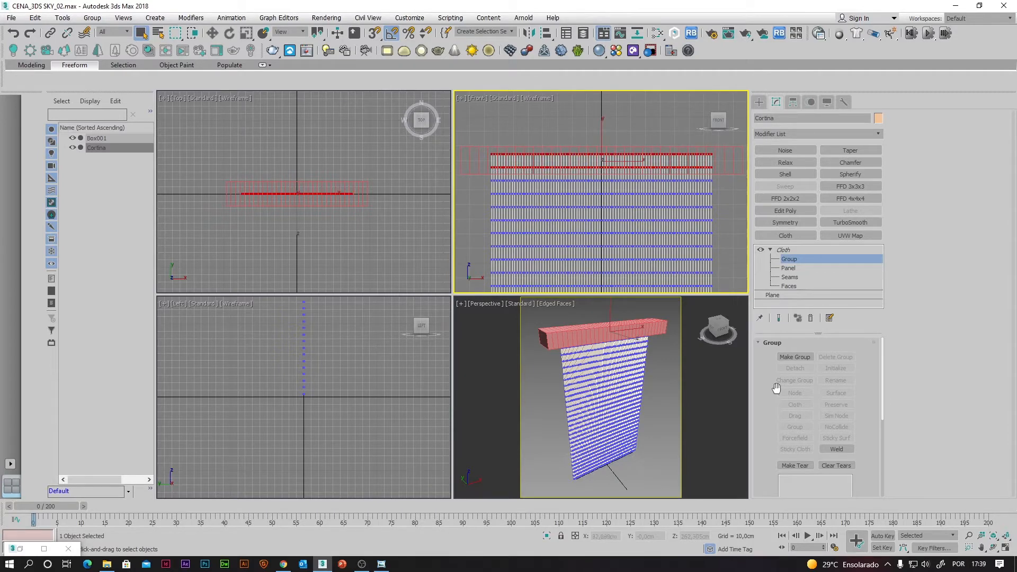
click(795, 358)
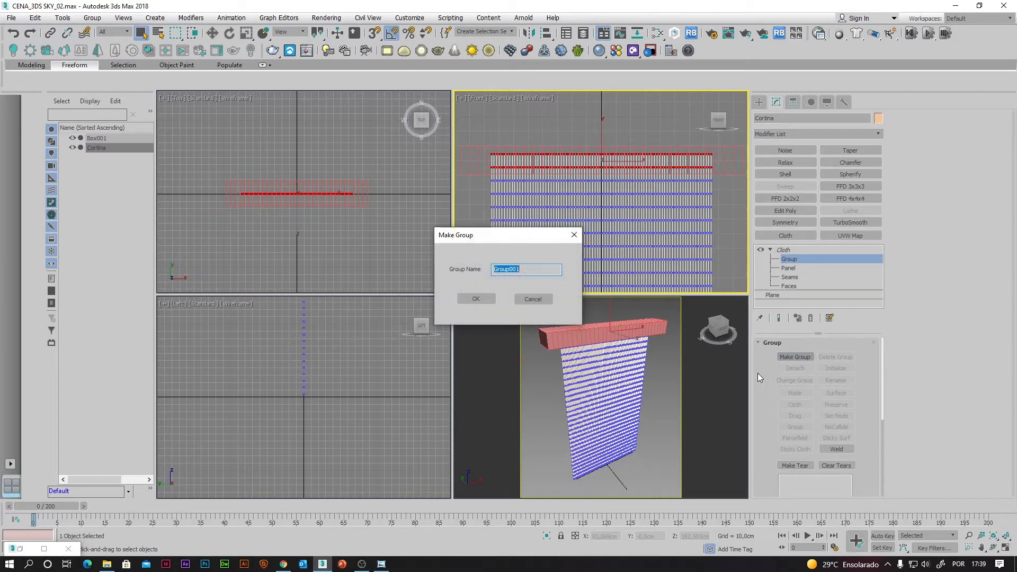
click(476, 298)
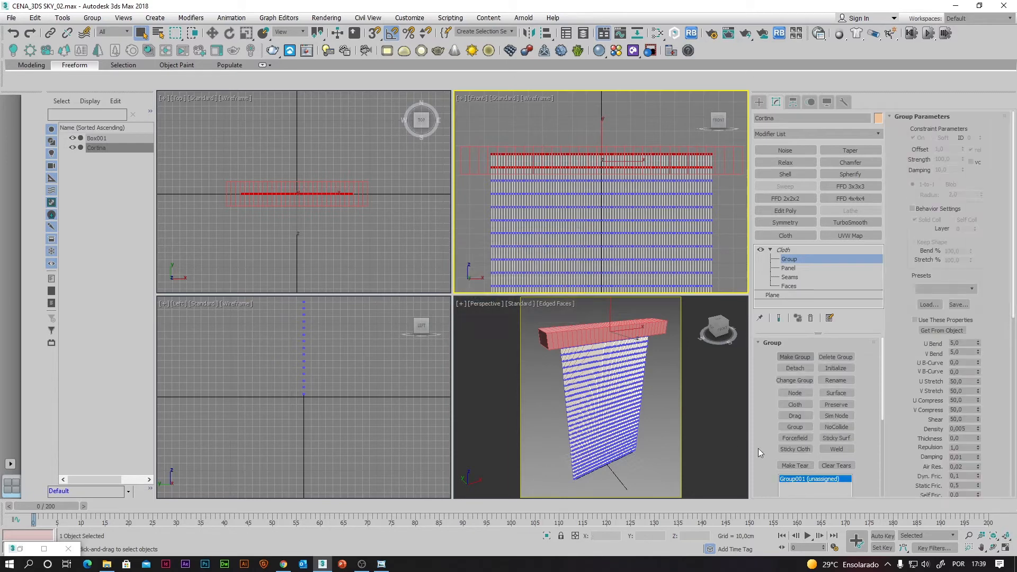
click(837, 393)
click(724, 174)
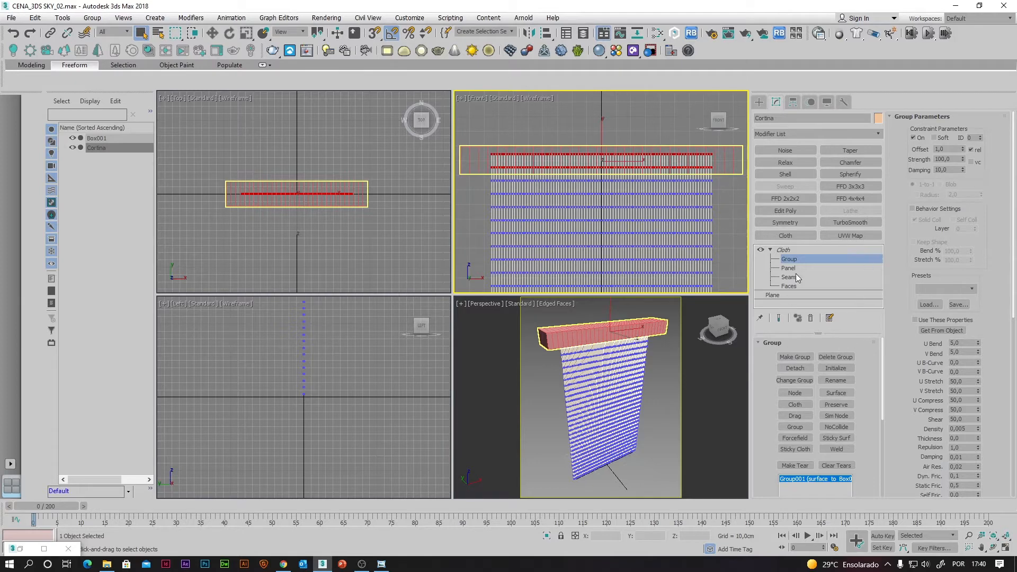
Run the full Cloth simulation on the curtain and display the perspective view in Default Shading without edged faces.
click(796, 251)
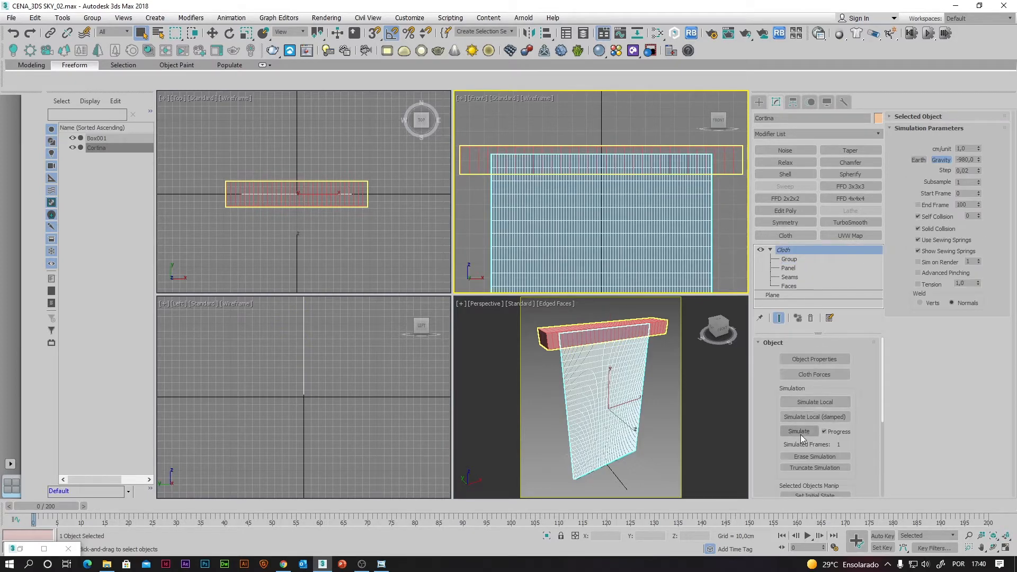
click(799, 431)
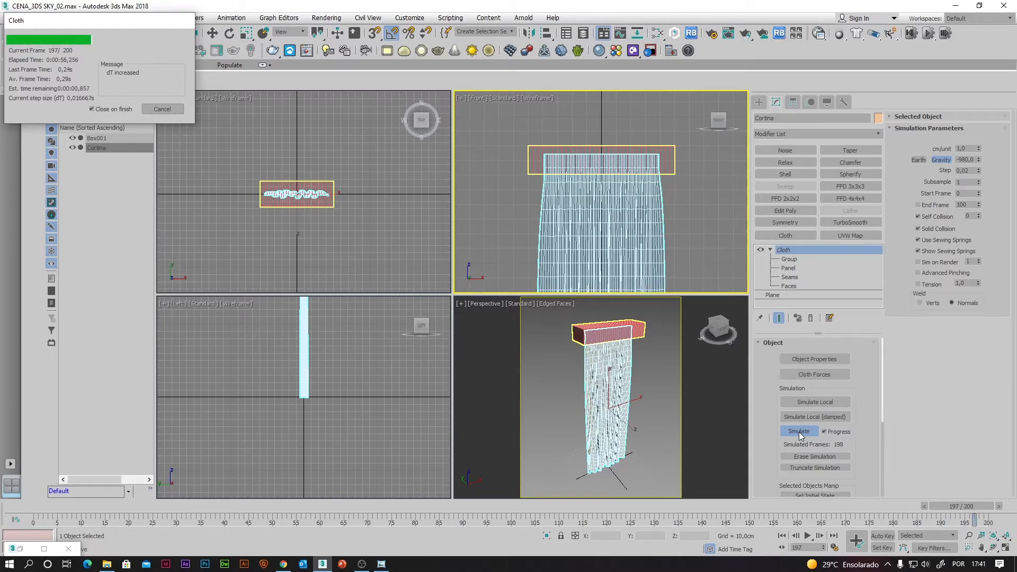
click(653, 389)
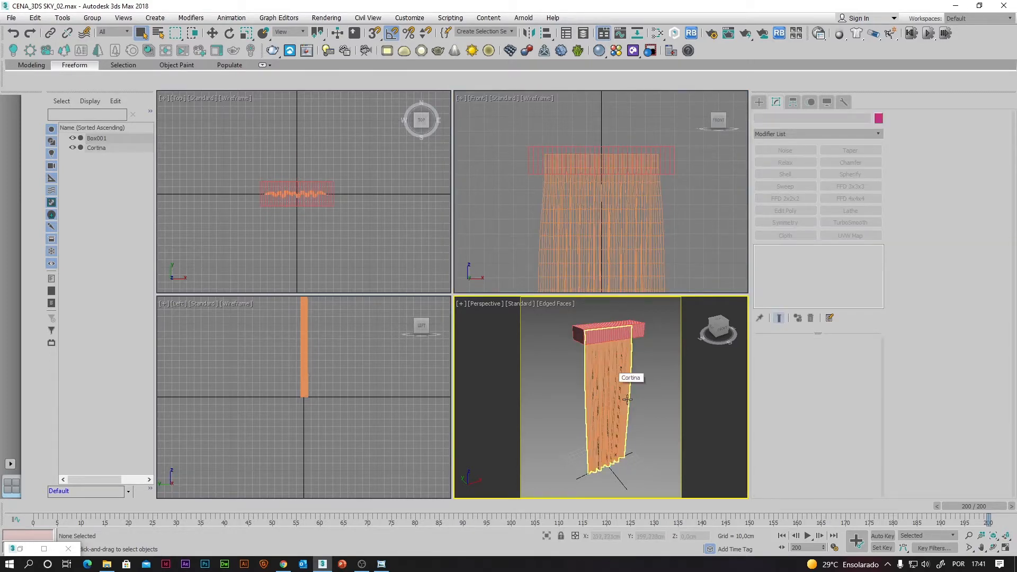
key(F4)
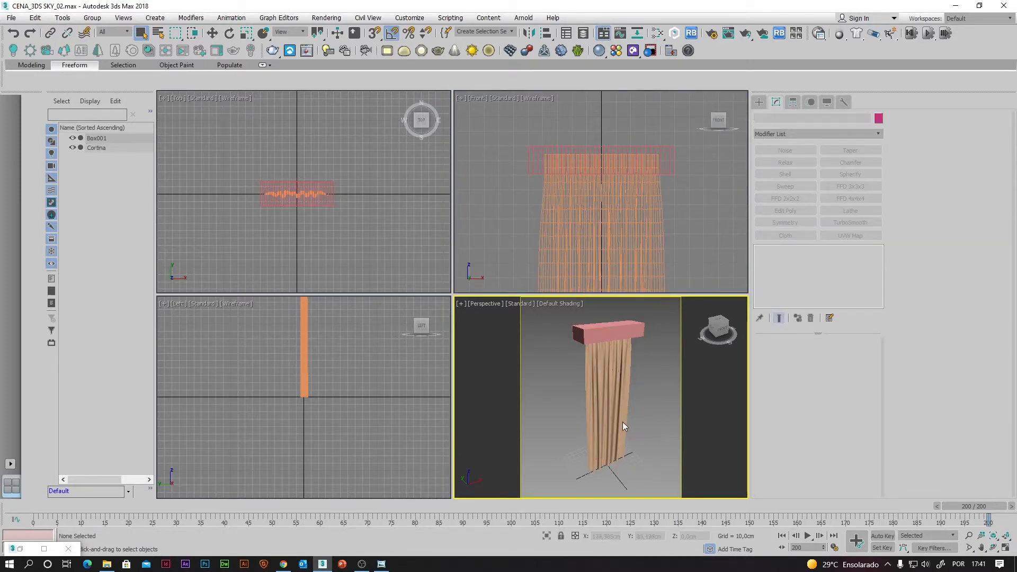
click(567, 306)
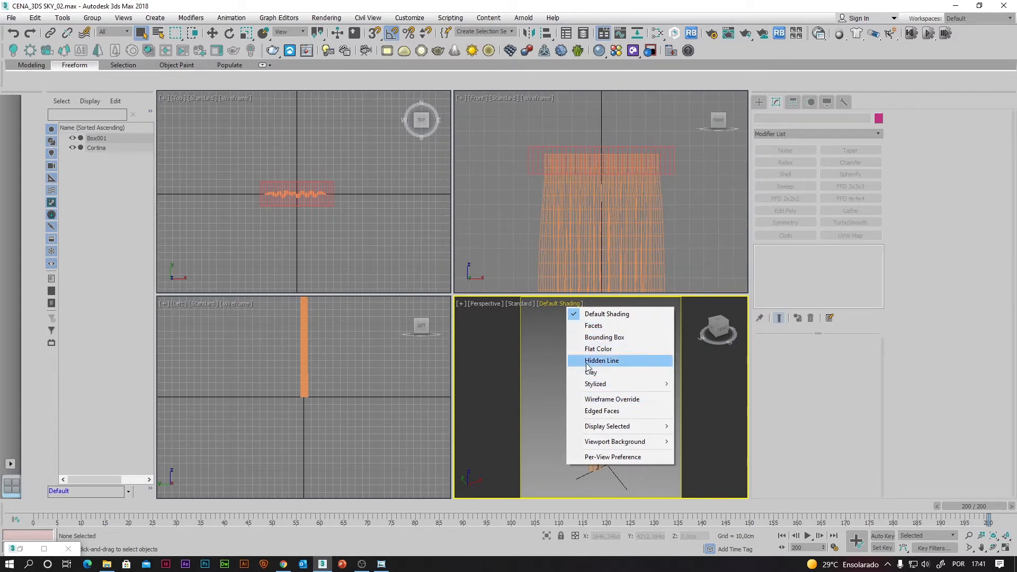
click(559, 353)
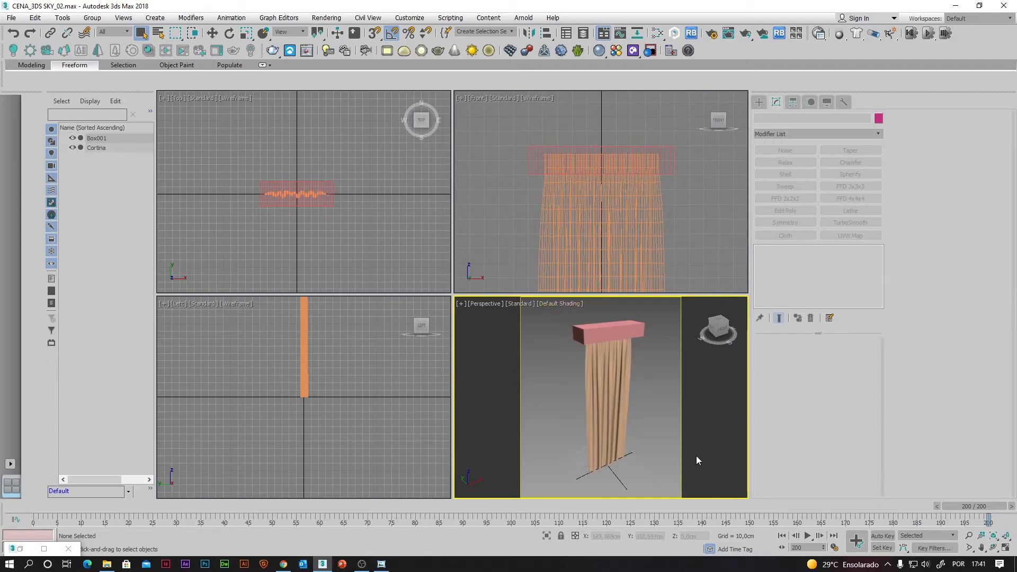
Maximize the perspective view and convert the simulated Cortina object to an Editable Poly.
click(1005, 548)
click(519, 320)
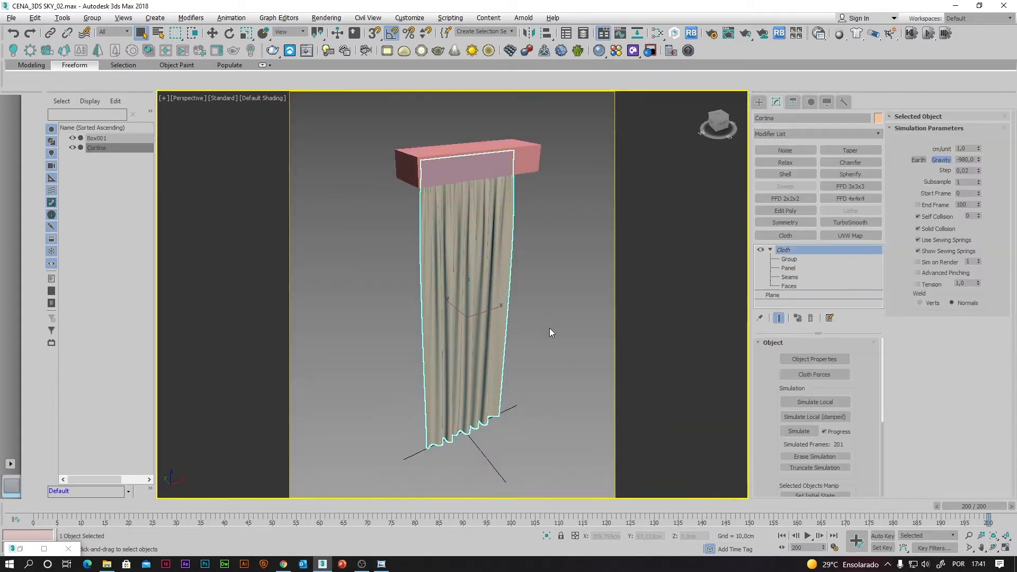
mouse_move(549, 328)
alt+middle_down()
mouse_move(541, 306)
mouse_move(522, 306)
mouse_move(566, 313)
mouse_move(512, 312)
mouse_move(542, 310)
alt+middle_up()
right_click(471, 260)
mouse_move(525, 379)
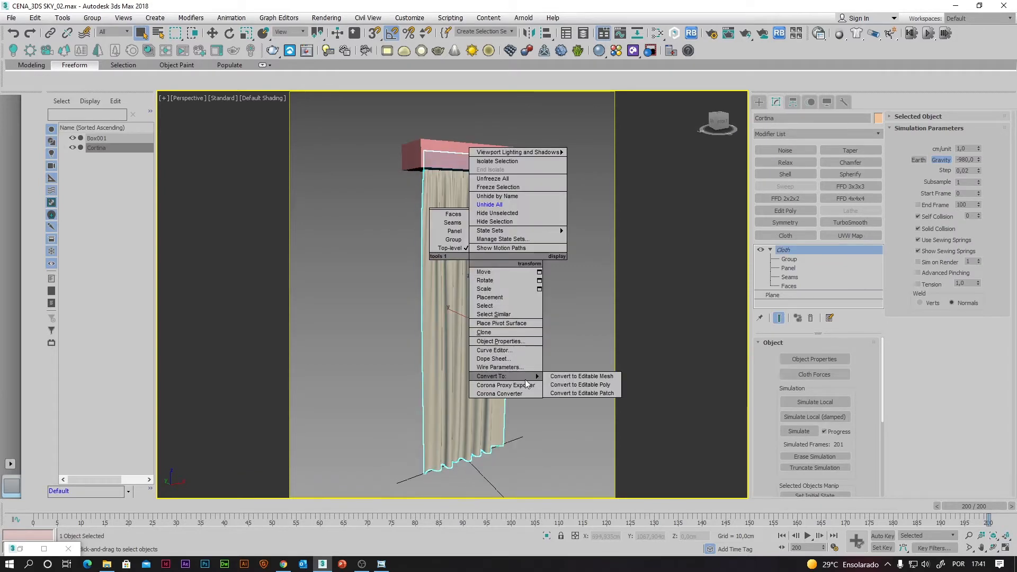
click(581, 385)
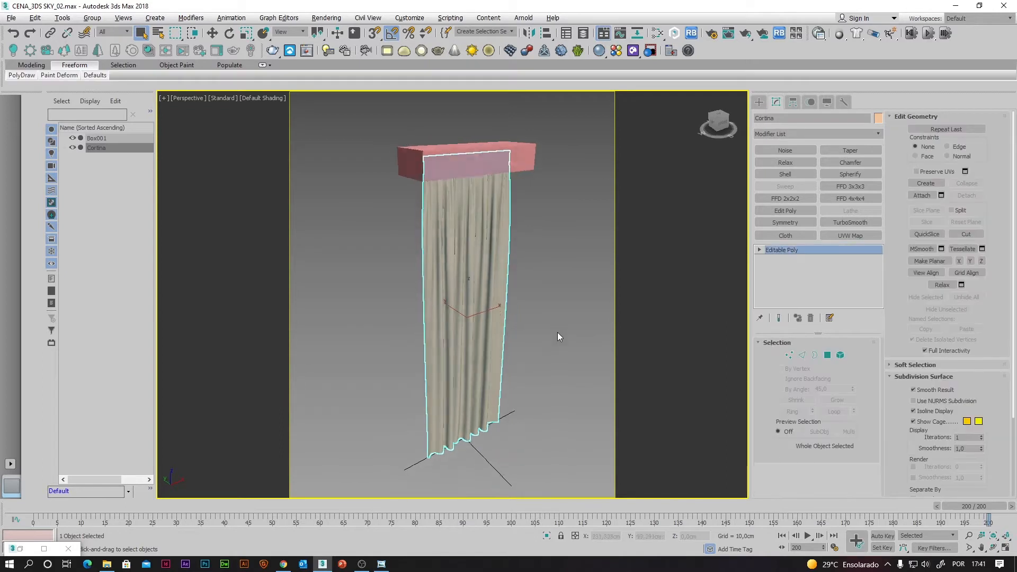
Delete Box001 from above the curtain and select the Cortina object.
alt+middle_drag(558, 332, 561, 282)
click(530, 198)
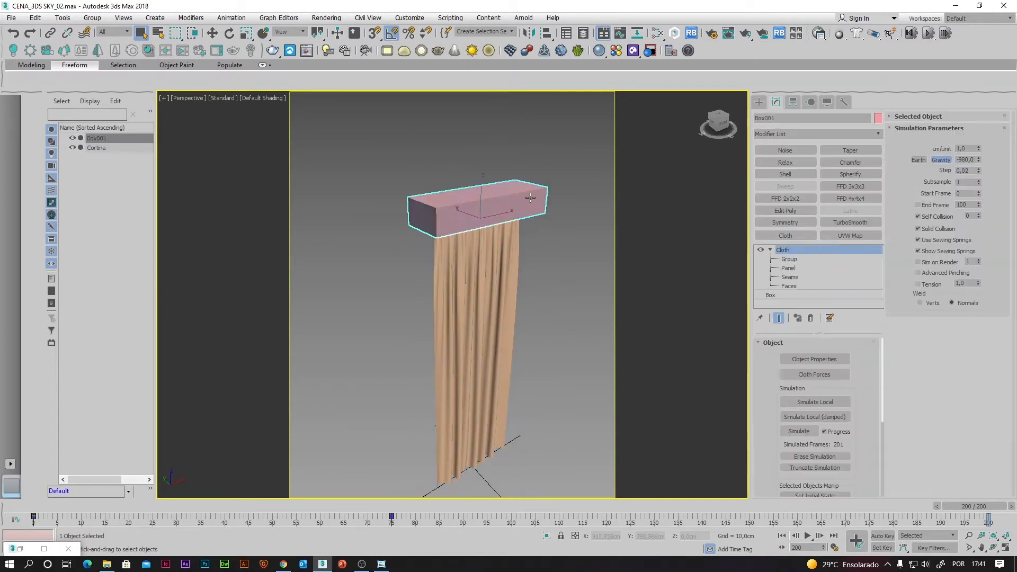
key(Delete)
click(511, 220)
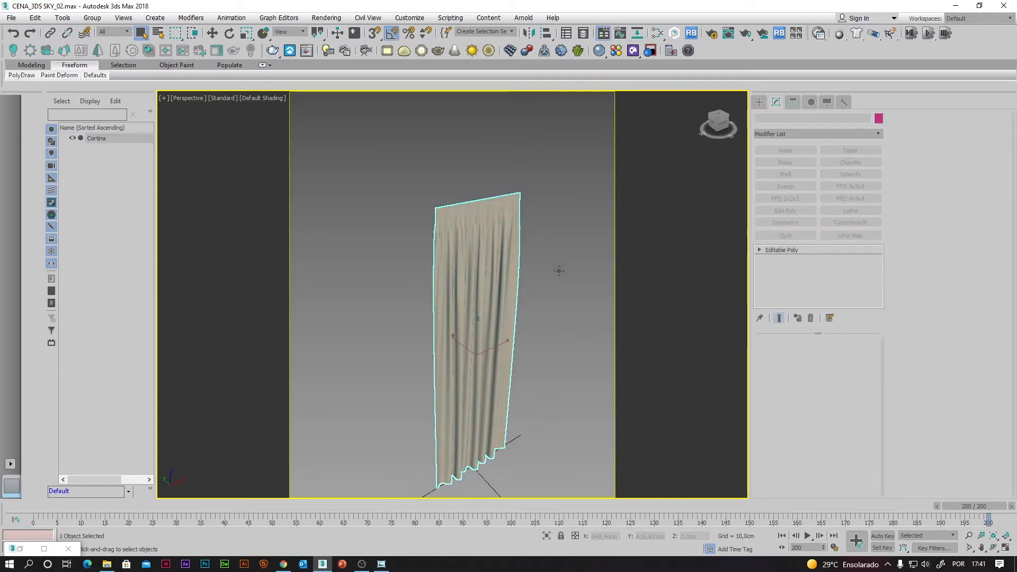
Show edged faces and connect the ring of vertical edges along the curtain's lowest row with a new edge loop.
alt+middle_drag(559, 271, 563, 294)
key(F4)
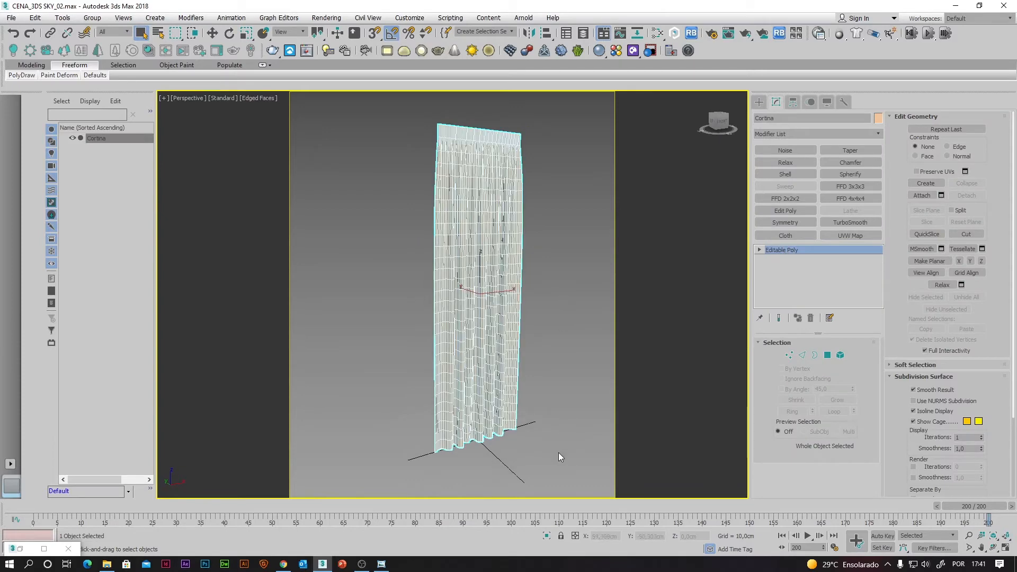
scroll(537, 451, up, 6)
alt+middle_drag(514, 448, 596, 419)
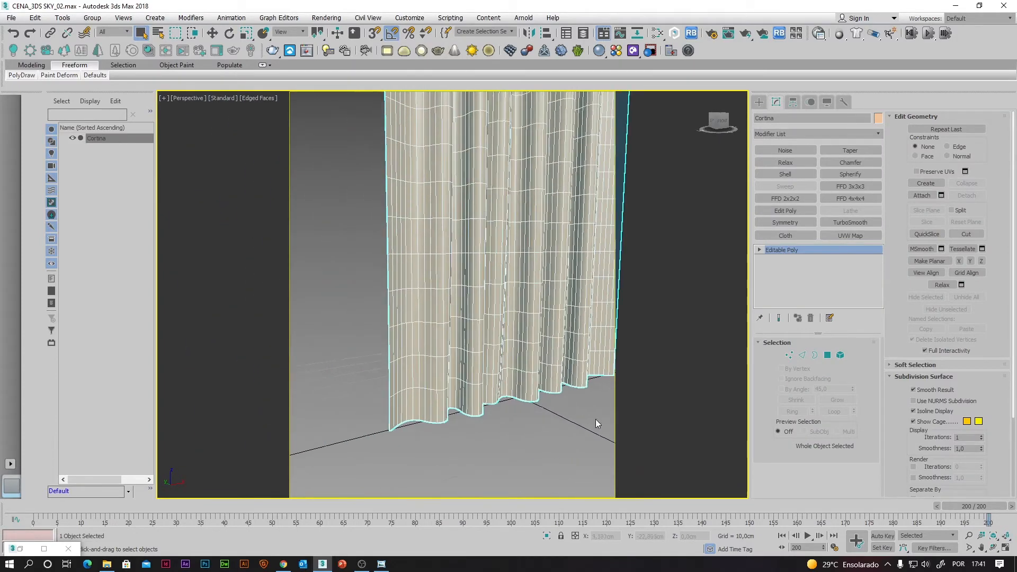
click(802, 355)
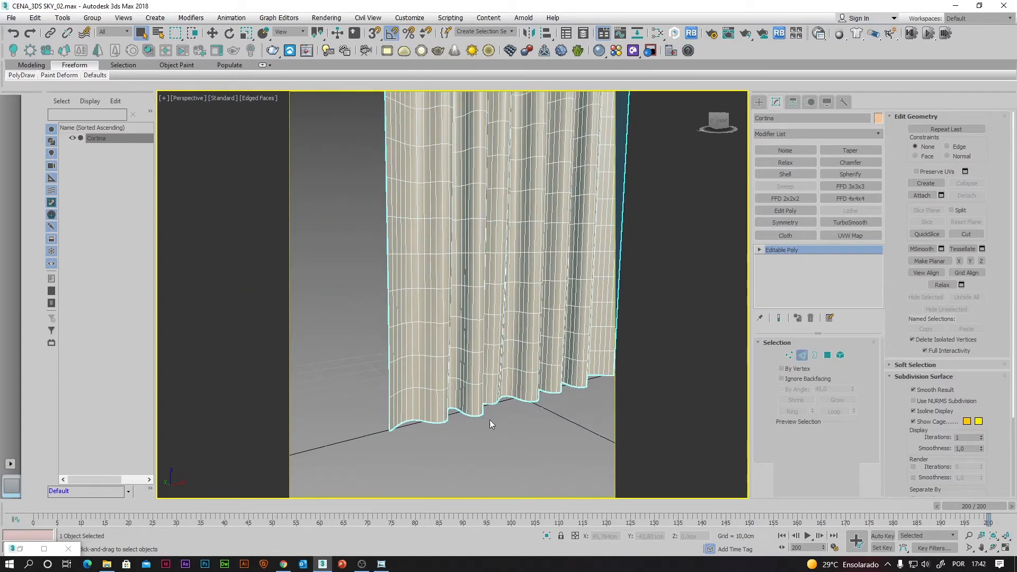
click(440, 399)
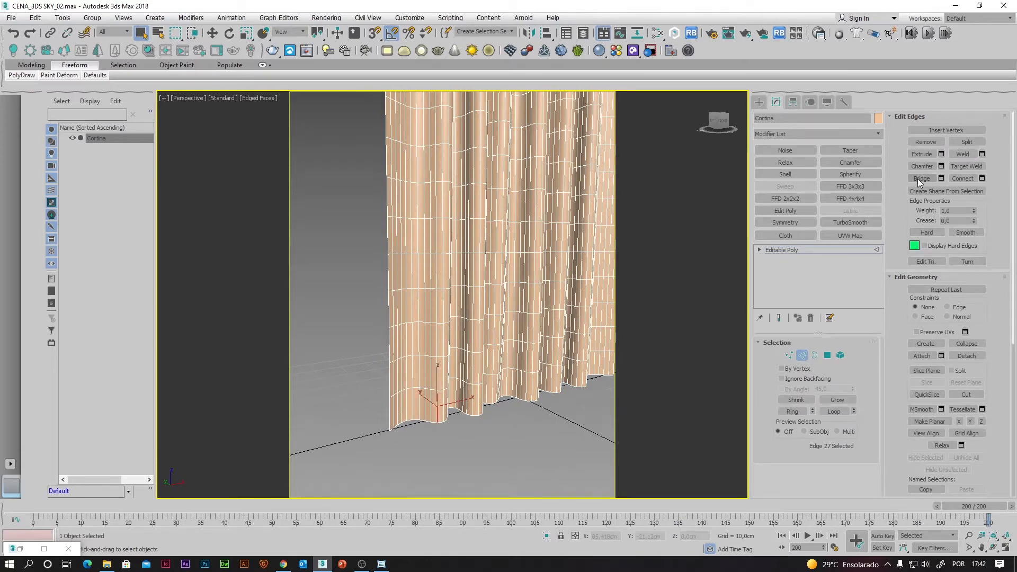
click(792, 411)
click(962, 178)
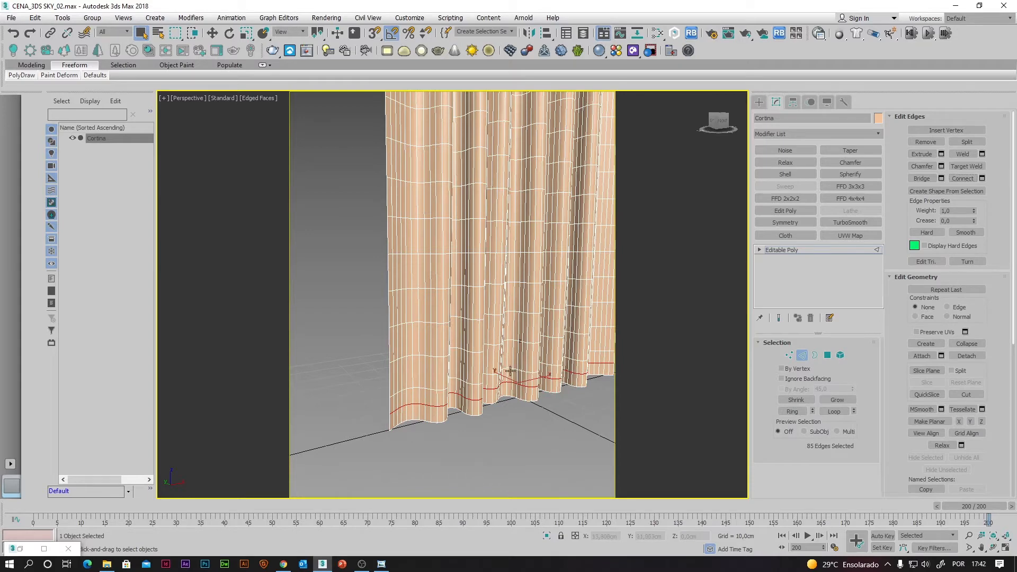
Move the new edge loop down to about Z 0,714 cm, close to the curtain's bottom border, and leave edge editing.
scroll(490, 325, up, 3)
click(212, 33)
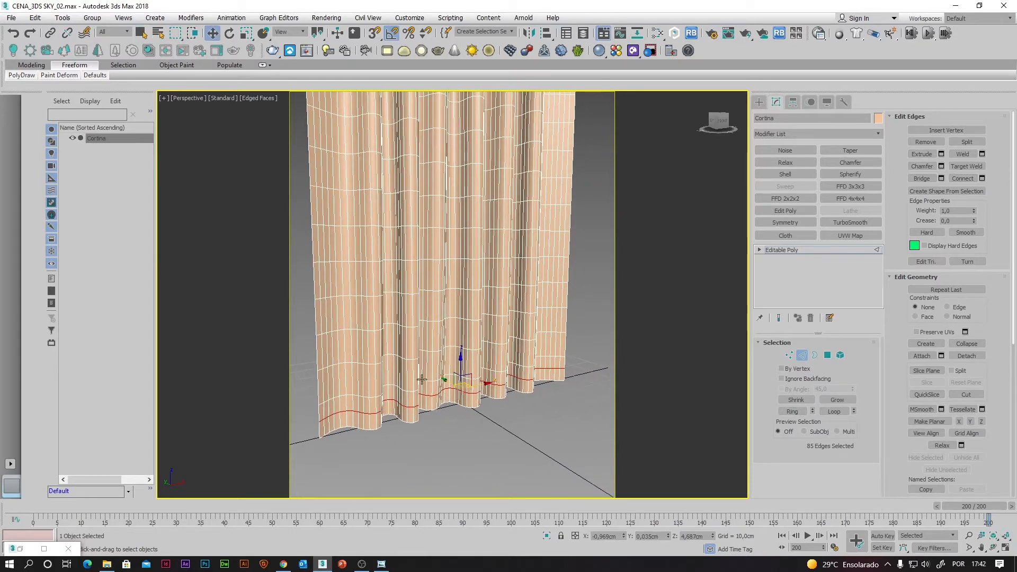
drag(460, 358, 461, 379)
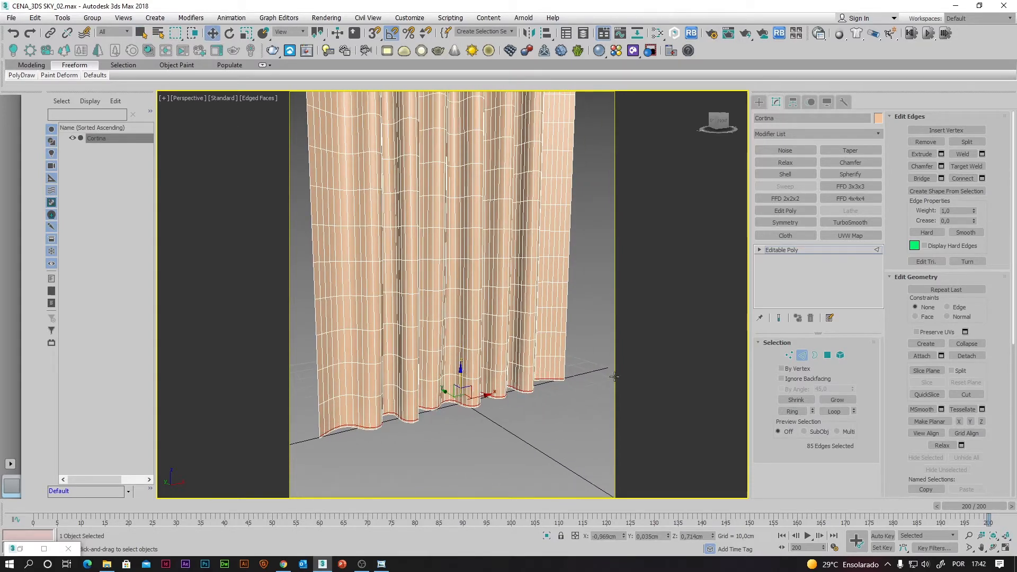
click(802, 356)
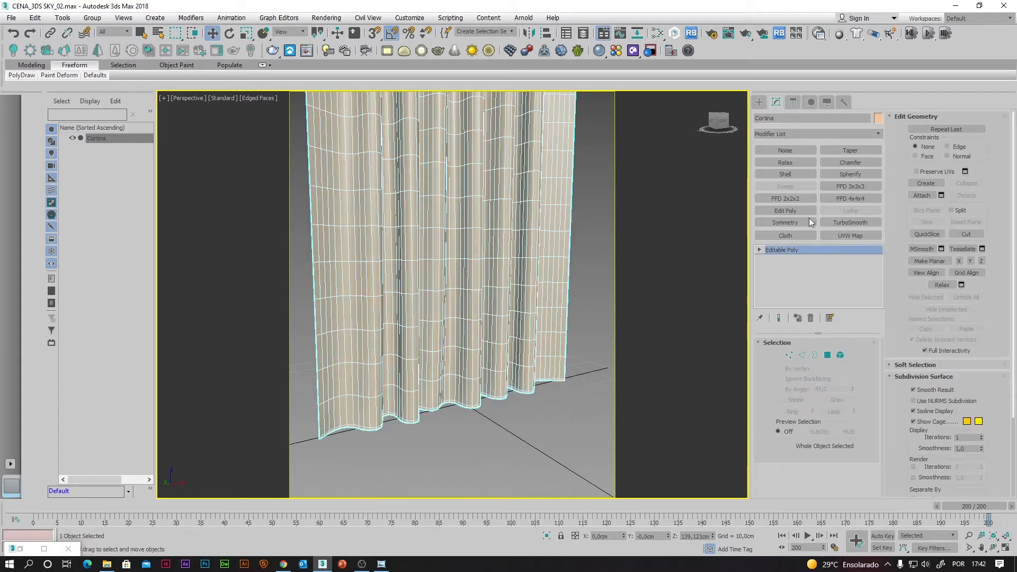
Apply a Shell modifier to the curtain with an Outer Amount of 0,2 cm.
click(786, 174)
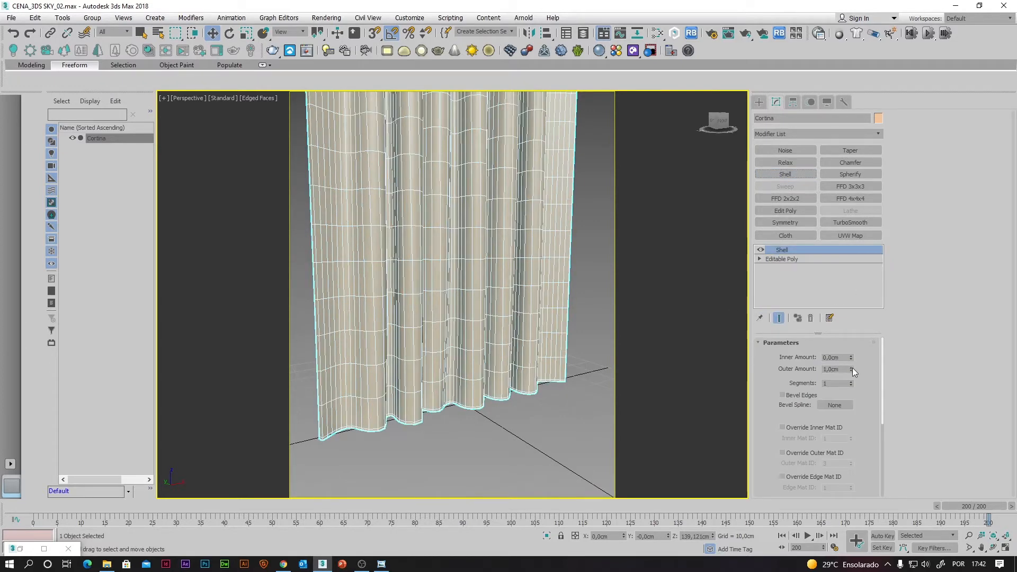
double_click(826, 370)
text(0,20)
key(Return)
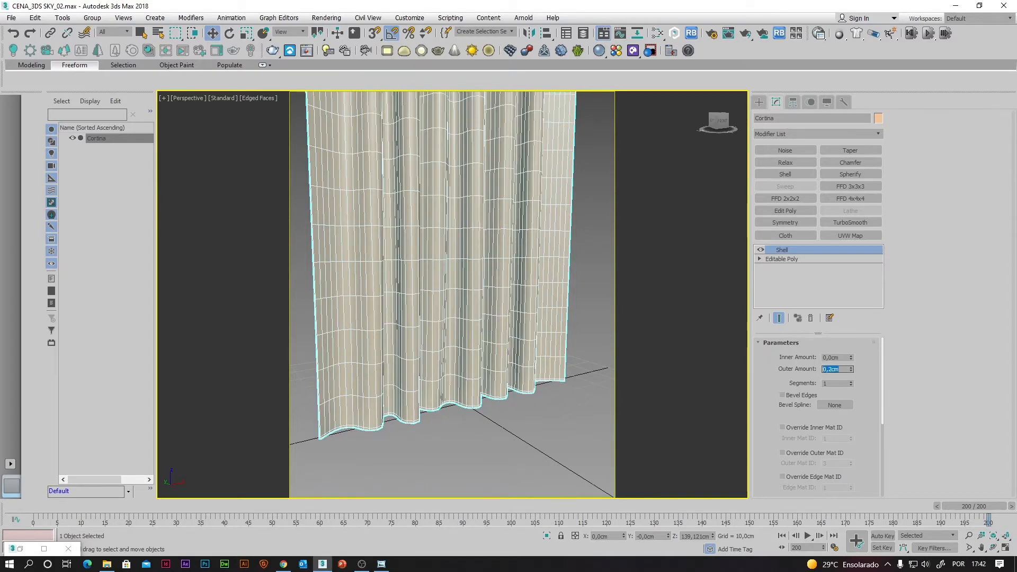
Apply a TurboSmooth modifier on top of Shell, hide the edged faces and inspect the smoothed curtain all around.
click(861, 221)
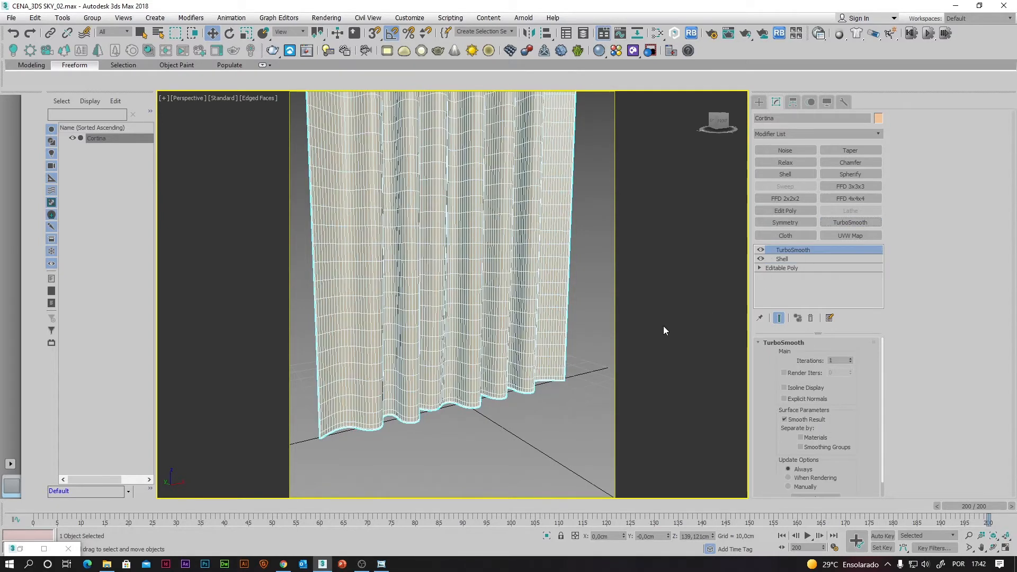
key(F4)
mouse_move(554, 347)
alt+middle_down()
mouse_move(552, 320)
mouse_move(577, 303)
mouse_move(559, 262)
mouse_move(548, 348)
alt+middle_up()
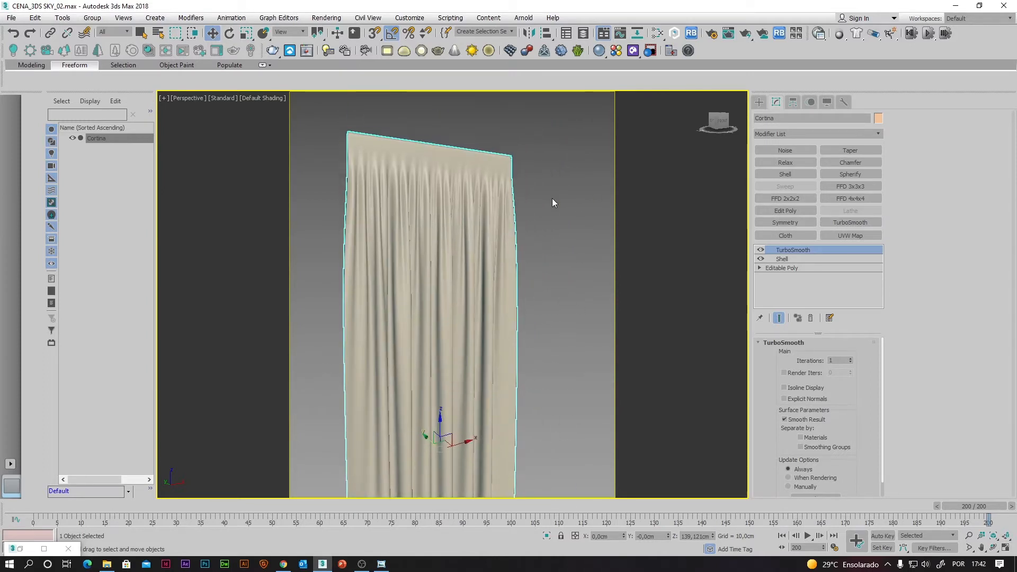
alt+middle_drag(553, 200, 542, 229)
click(544, 249)
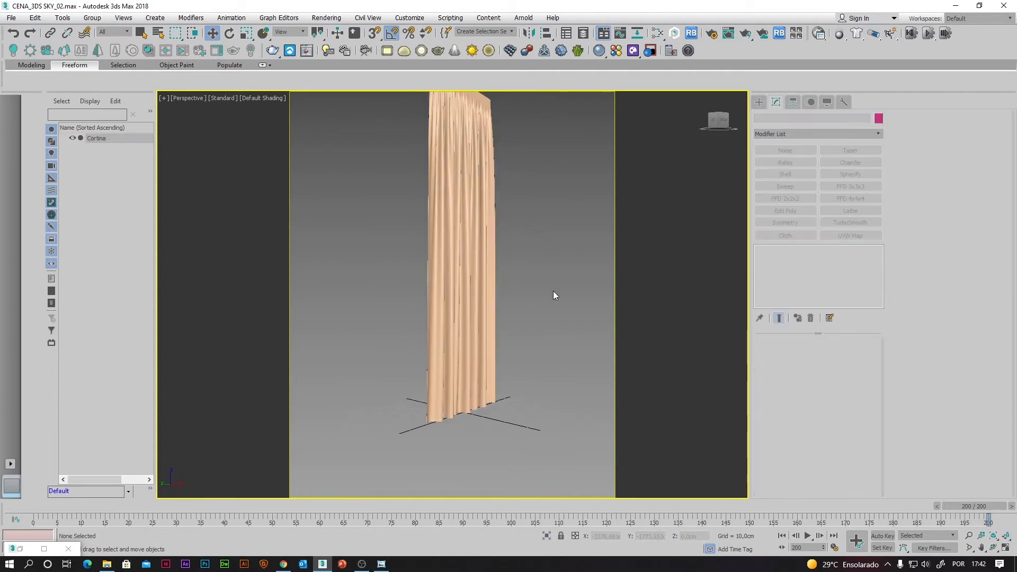
alt+middle_drag(555, 295, 482, 326)
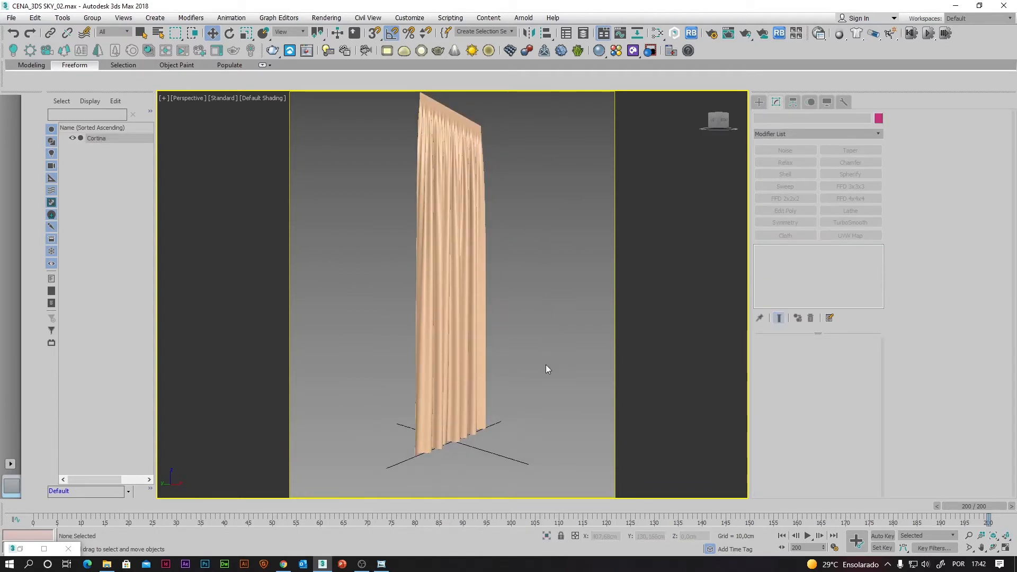
click(463, 295)
alt+middle_drag(463, 295, 577, 316)
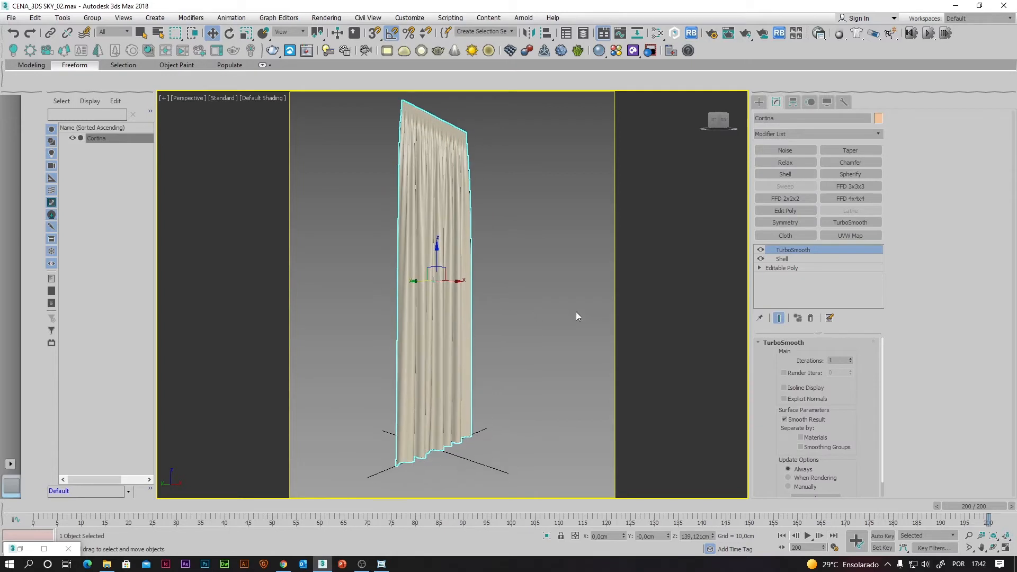
Save the scene and restore the four-viewport layout with the curtain fitted in the views.
click(16, 23)
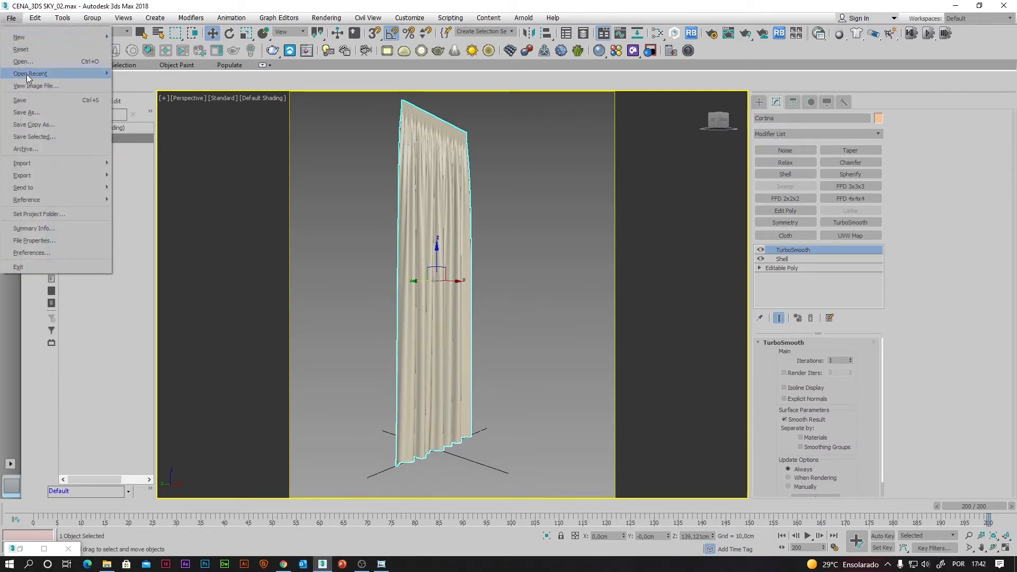
click(37, 104)
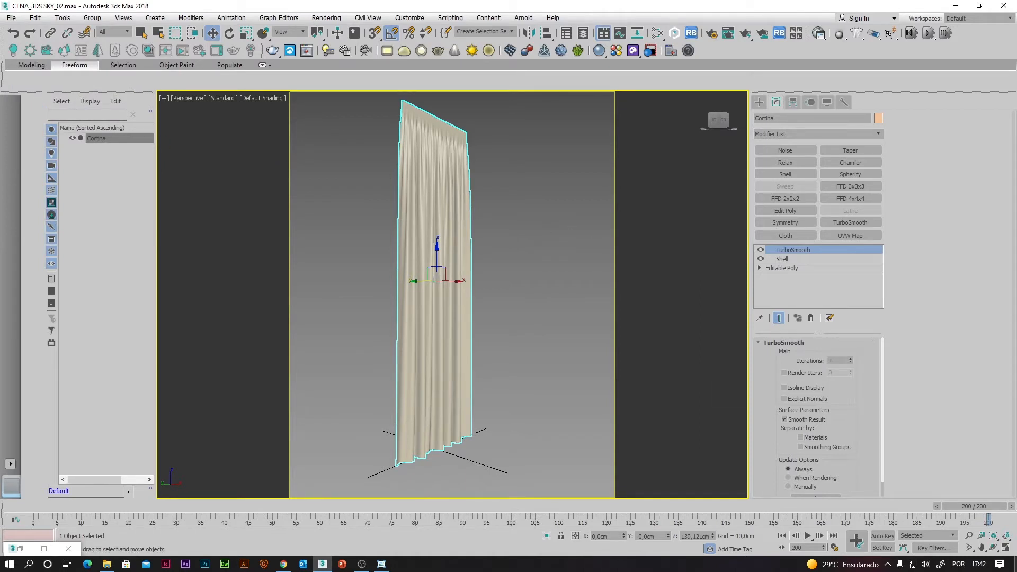
click(1006, 548)
click(1006, 548)
click(1005, 547)
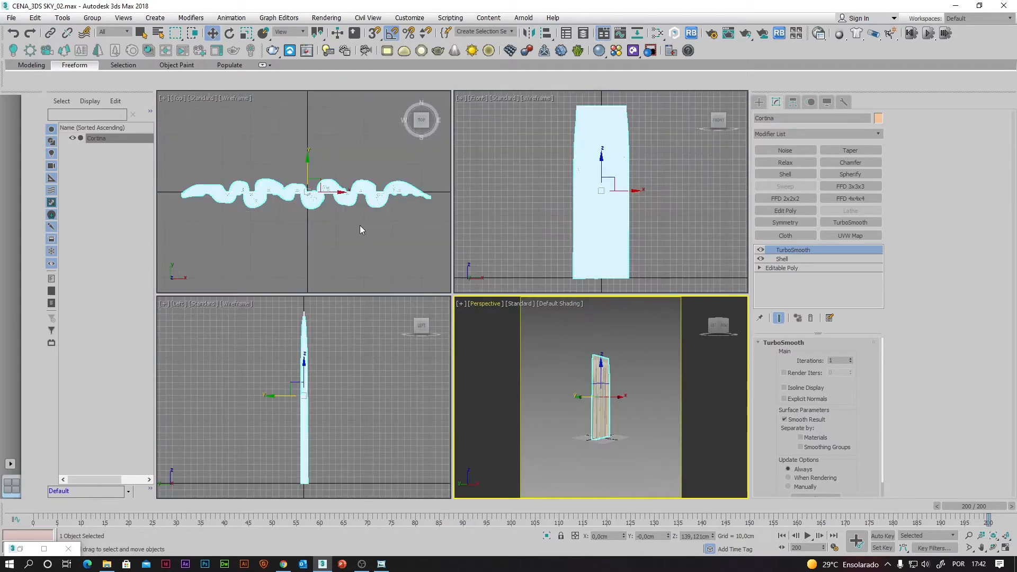
Draw a rectangle around the curtain in the Top view, about 348 cm long and 257 cm wide.
click(360, 229)
scroll(361, 230, down, 2)
middle_drag(361, 243, 327, 240)
middle_drag(340, 257, 345, 231)
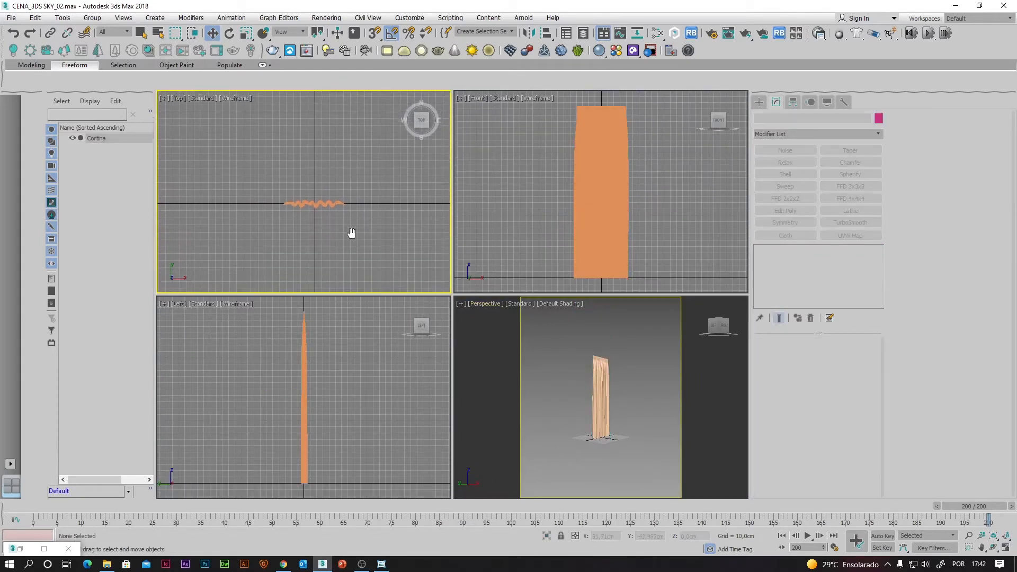
click(1006, 548)
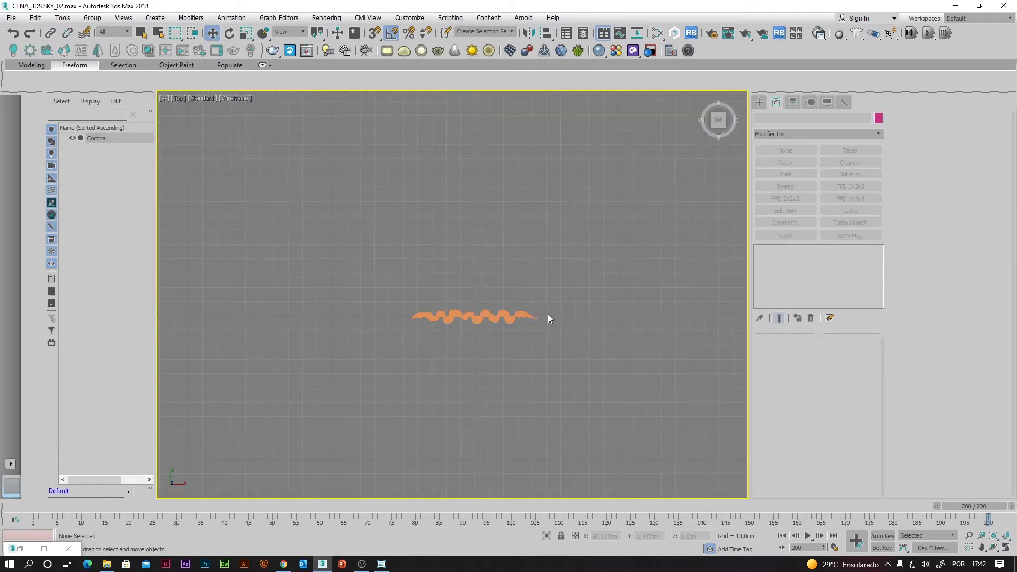
scroll(549, 318, down, 3)
middle_drag(545, 319, 516, 320)
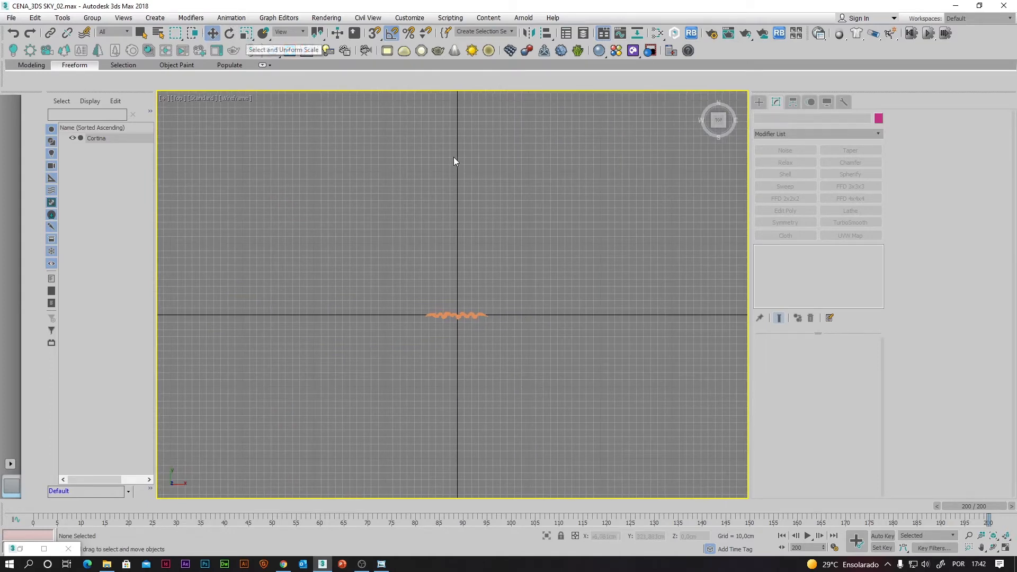
click(759, 102)
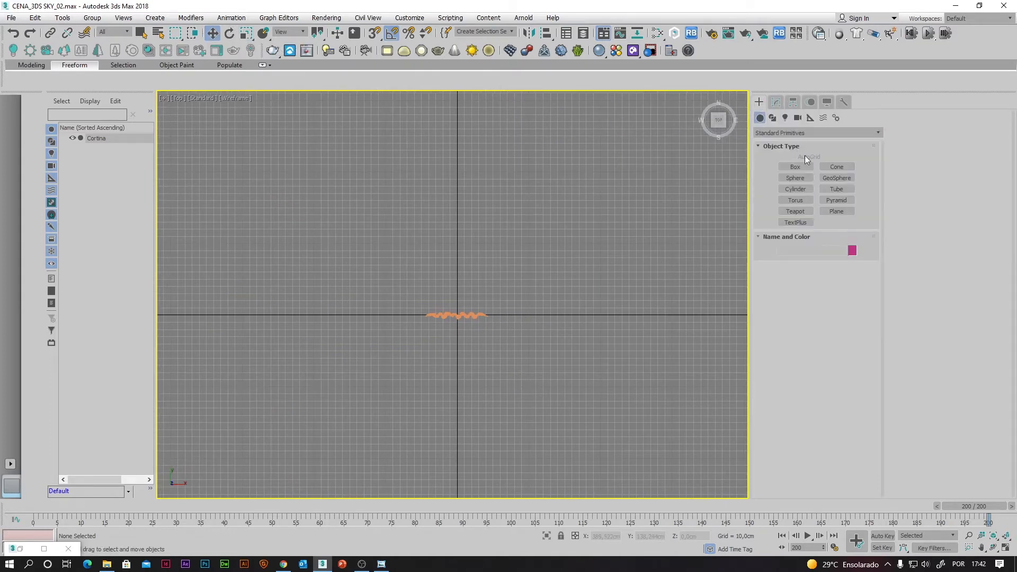
click(772, 118)
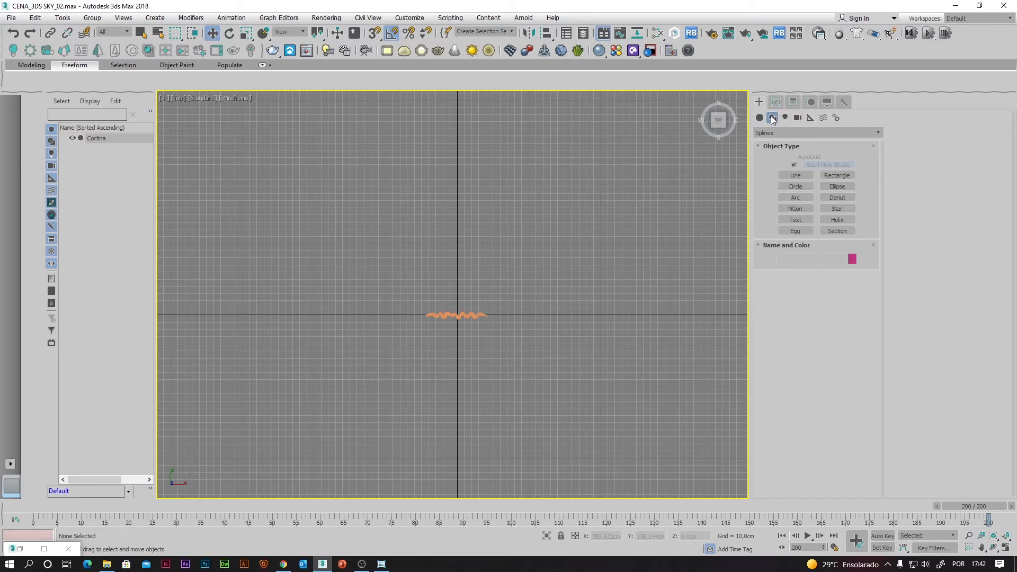
click(838, 175)
drag(366, 178, 550, 427)
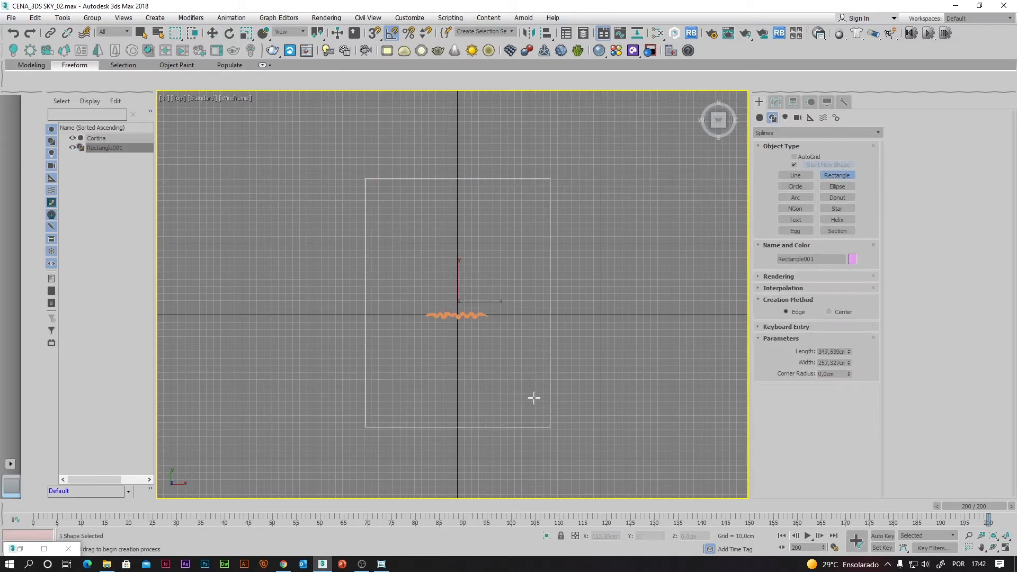
click(212, 34)
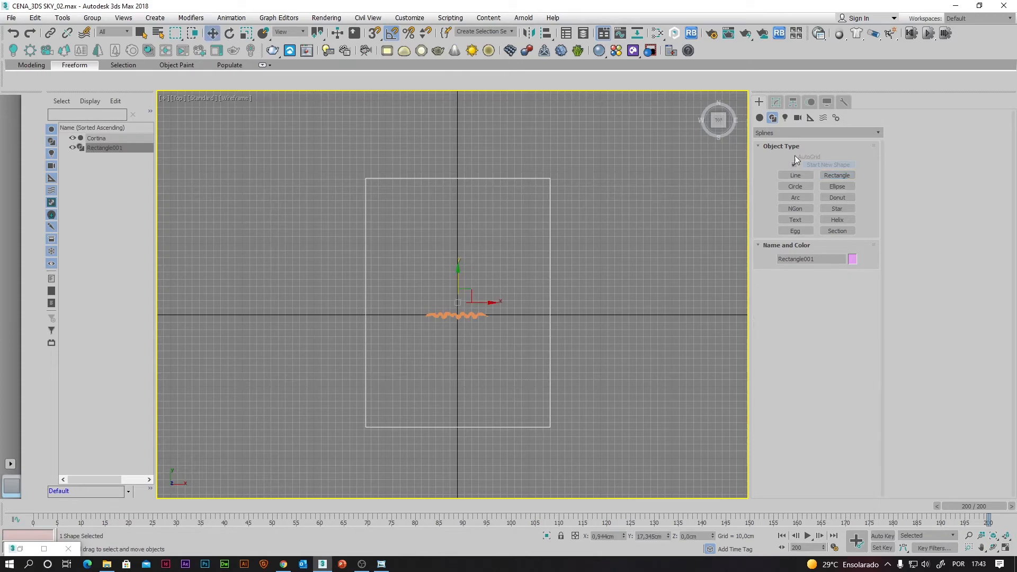
Rename the rectangle as Piso and centre it at X 0 and Y 0.
click(776, 102)
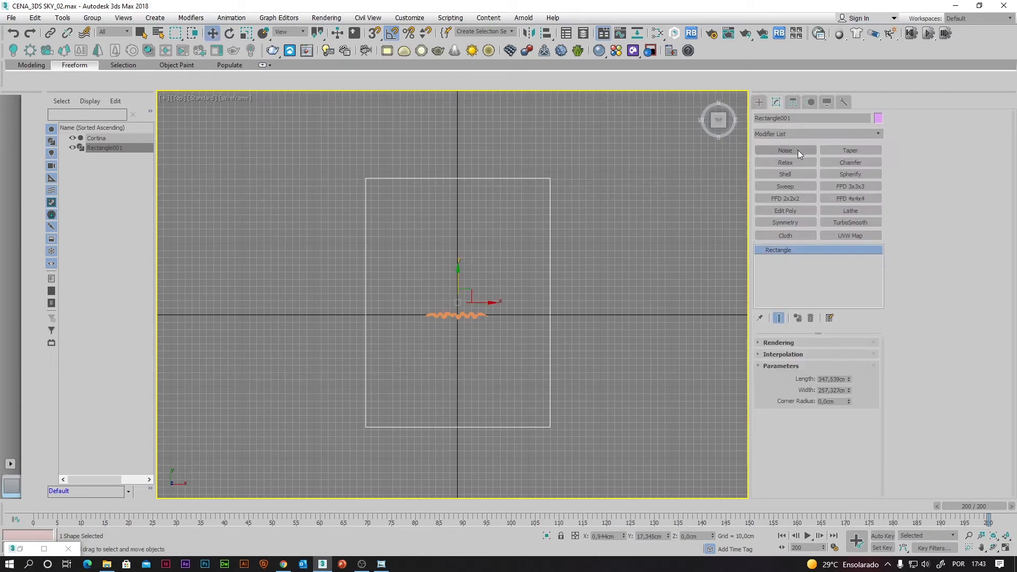
double_click(799, 118)
text(Piso)
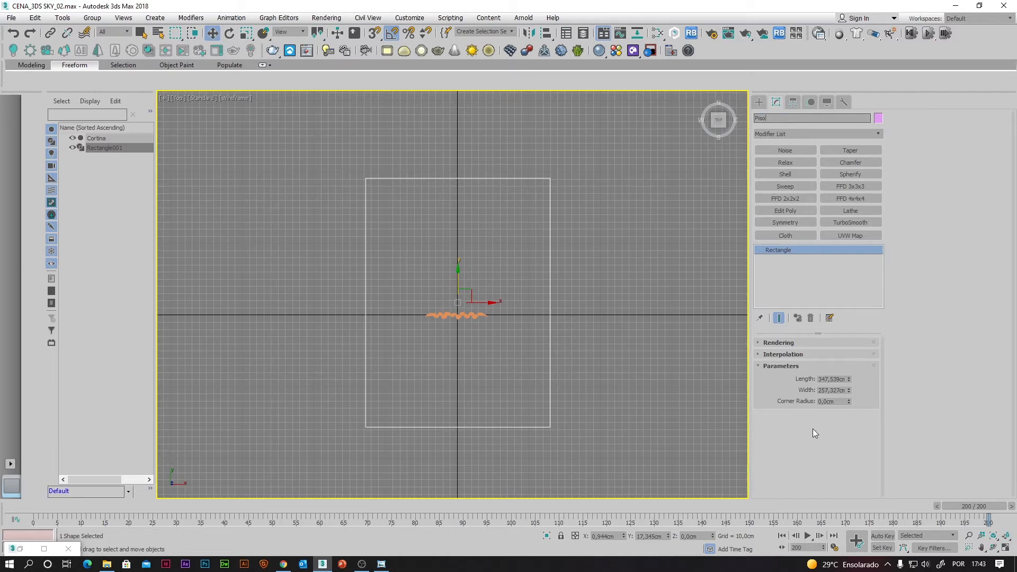
right_click(624, 536)
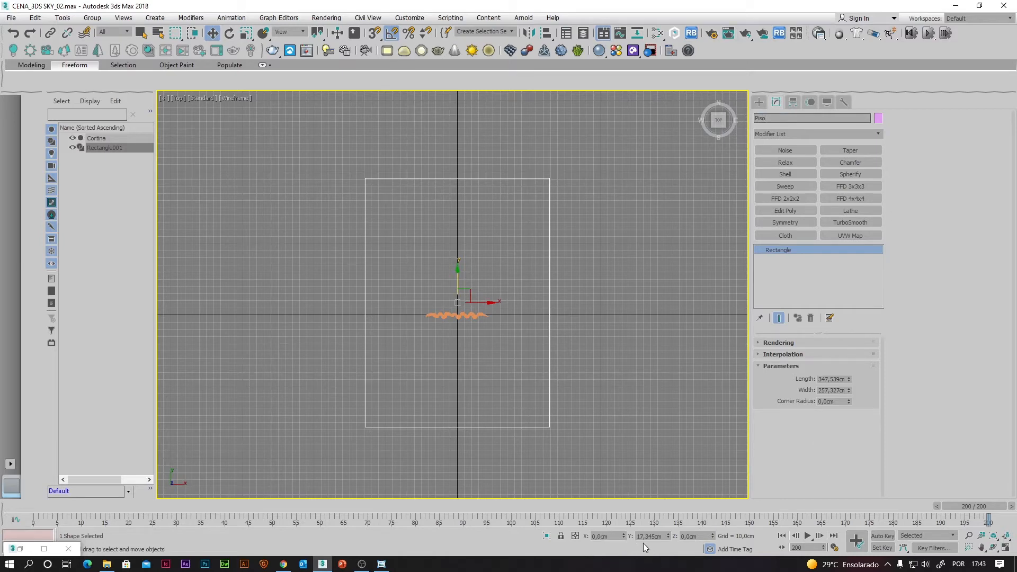
right_click(669, 538)
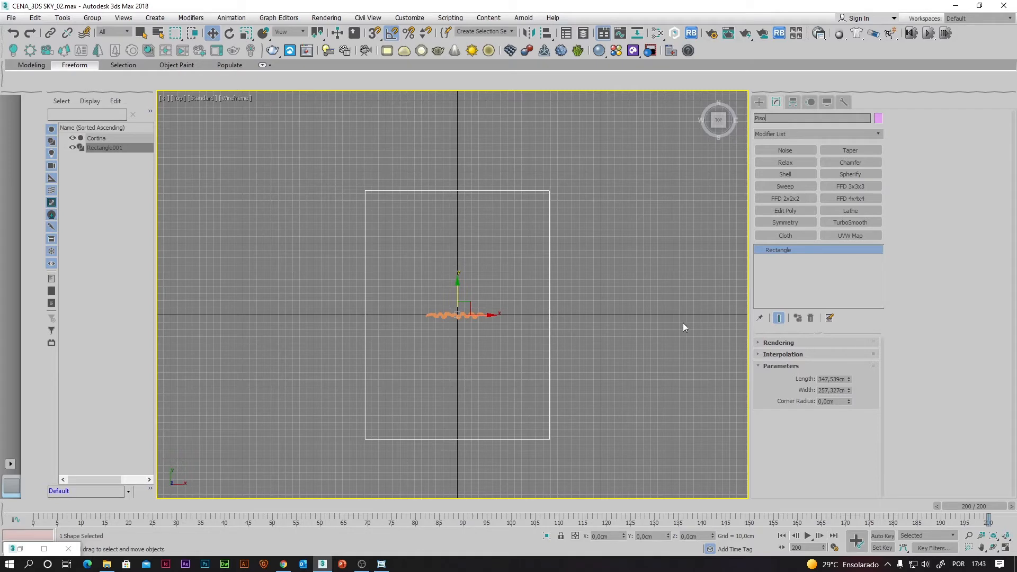
Set the Piso rectangle's length to 400 cm and its width to 300 cm.
click(846, 379)
double_click(827, 379)
text(4)
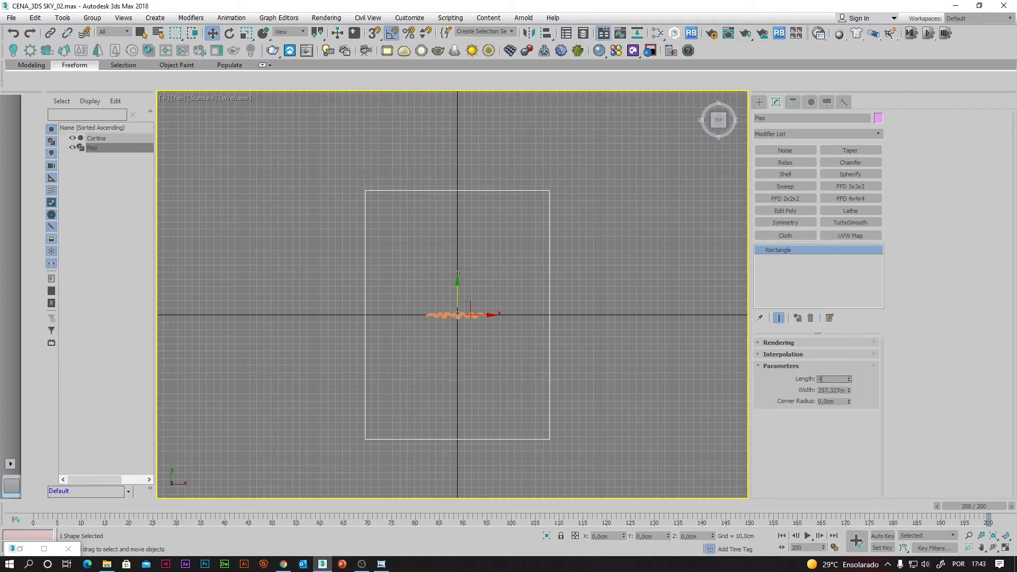
text(00)
key(Tab)
text(300)
key(Return)
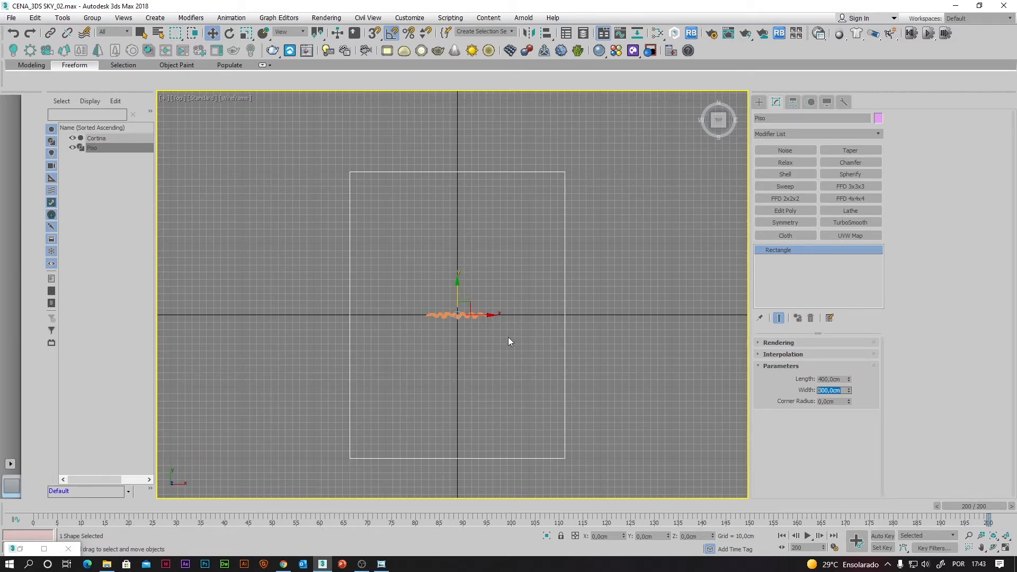
Rotate the curtain 90° about Z and move it just inside the Piso outline's left edge, near the upper corner in the Top view.
click(484, 314)
click(229, 33)
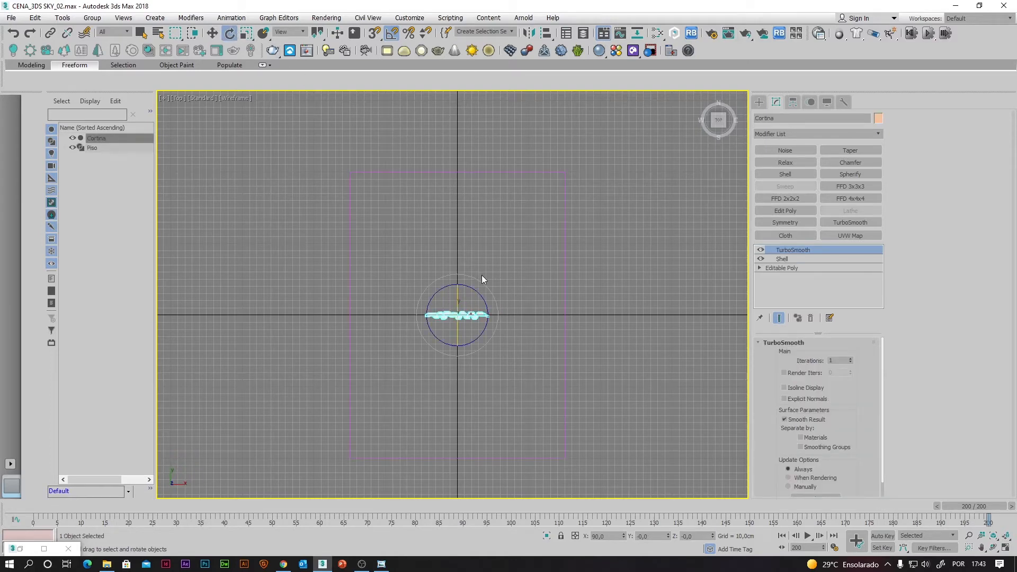
drag(479, 293, 441, 262)
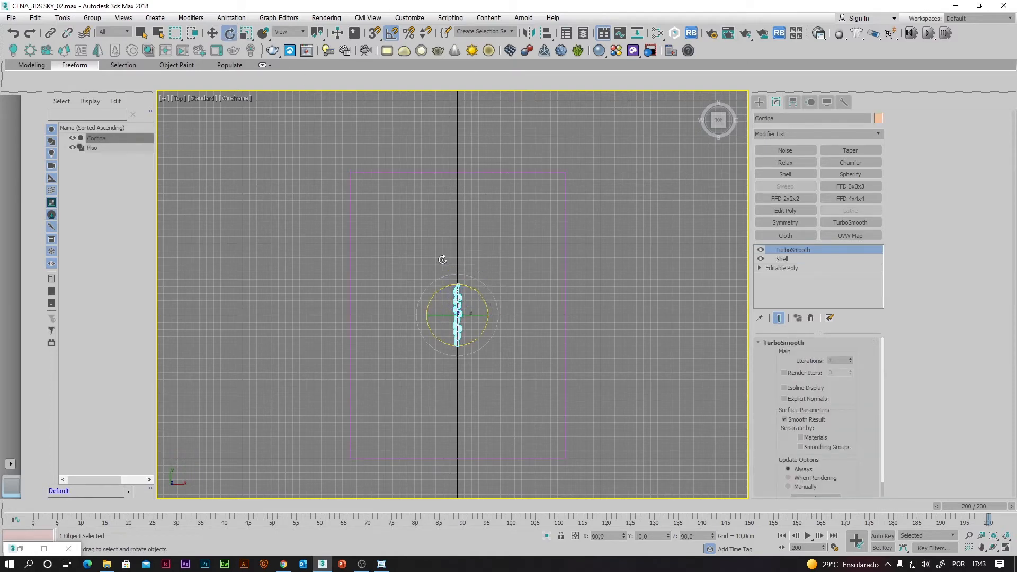
click(211, 32)
drag(472, 303, 375, 217)
click(501, 319)
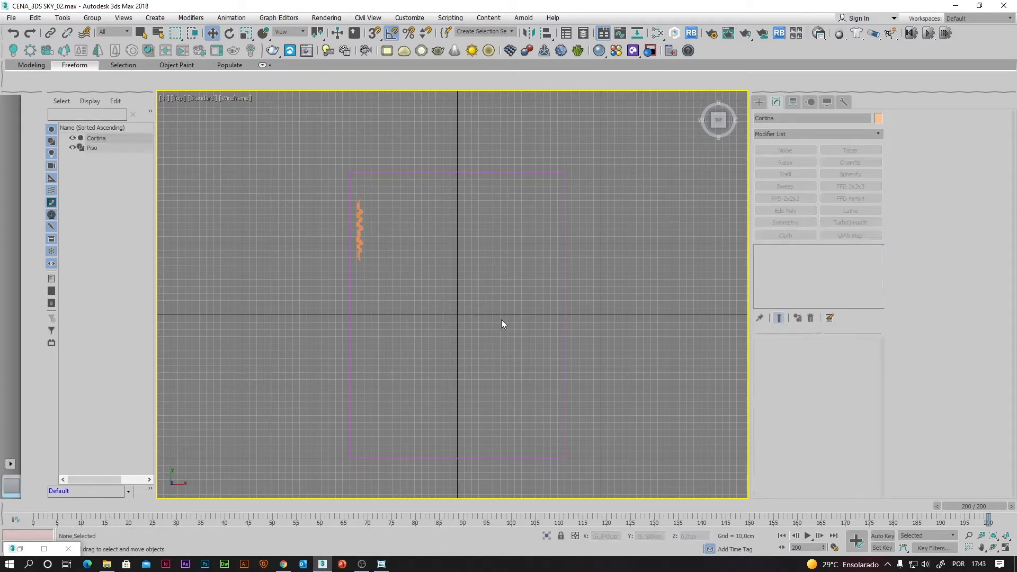
Hide the grid in the Top view so the Piso outline stands out.
key(g)
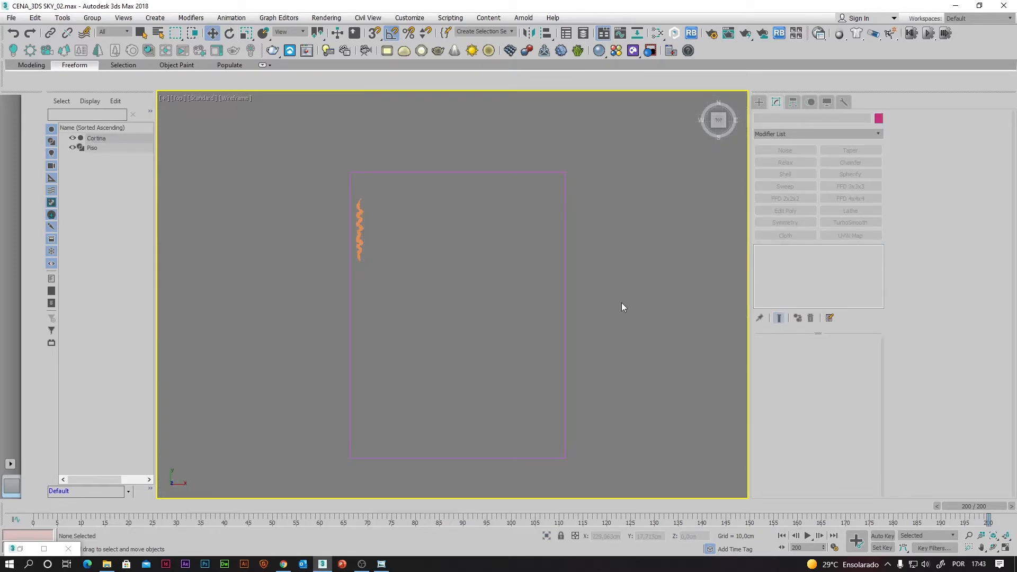
click(565, 363)
click(624, 373)
key(g)
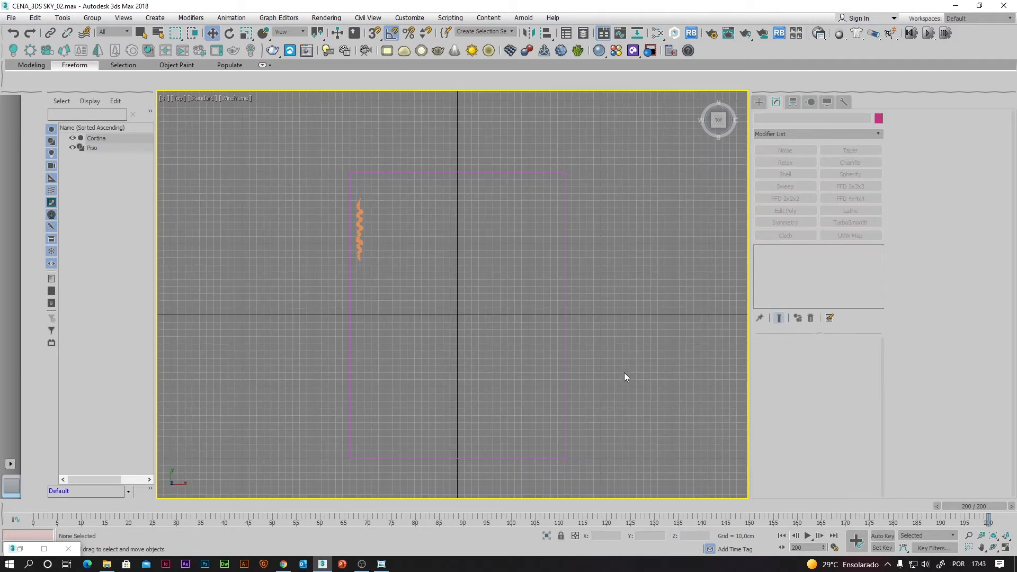
key(g)
Apply a Shell modifier to the Piso rectangle with an Outer Amount of 5 cm.
drag(631, 302, 552, 371)
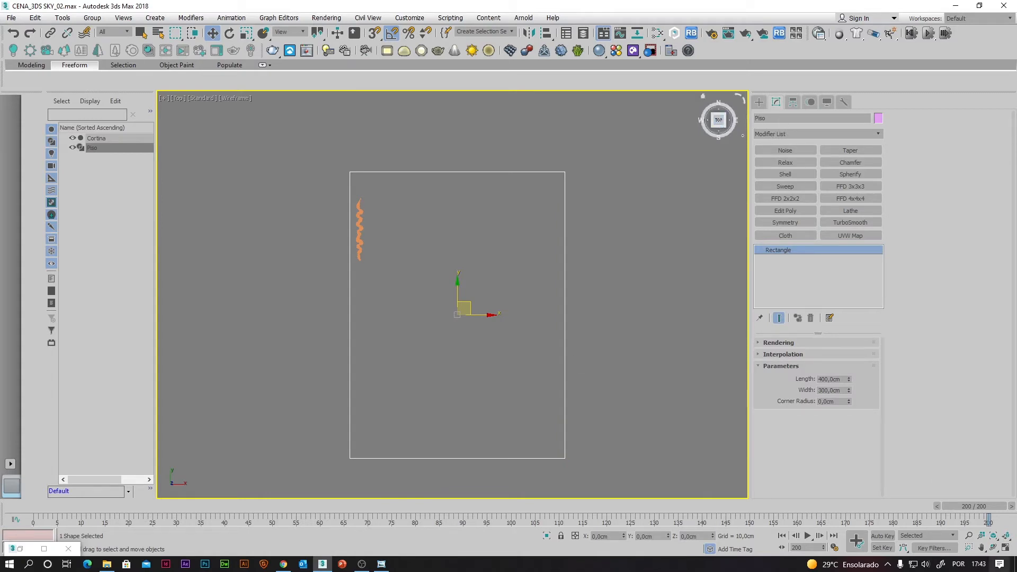
click(1005, 547)
alt+middle_drag(653, 472, 609, 471)
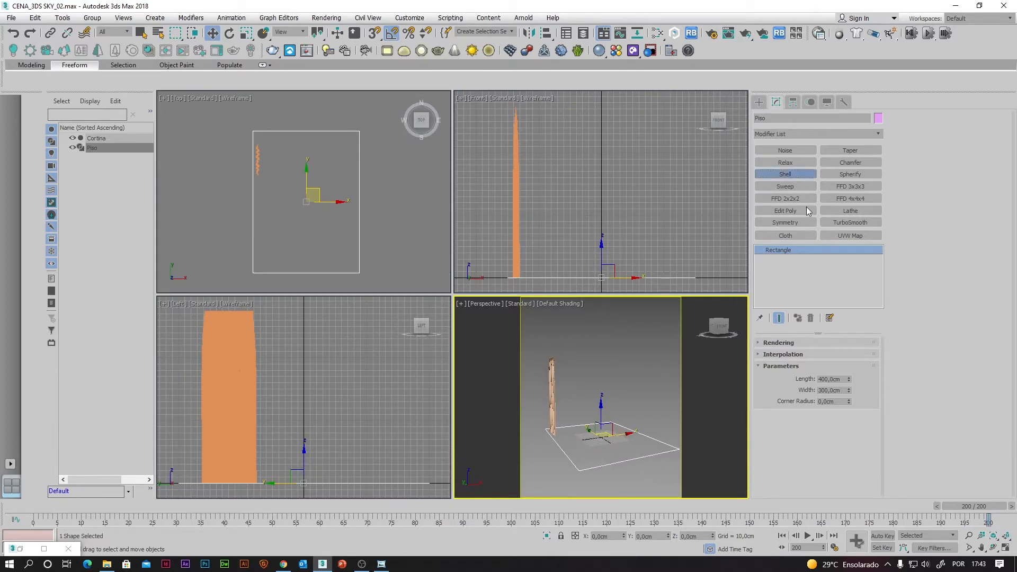
click(786, 174)
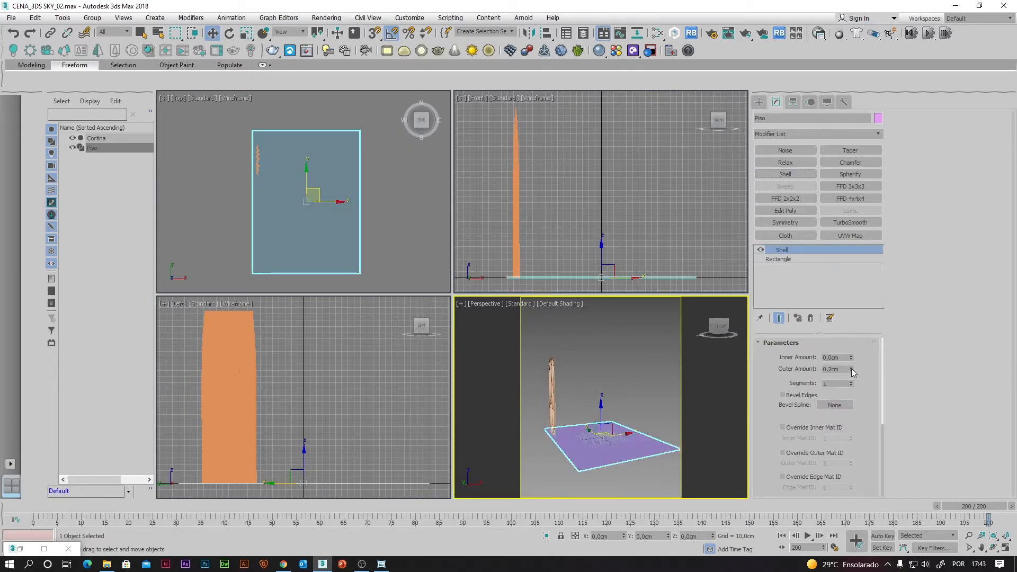
drag(851, 369, 851, 323)
drag(842, 370, 825, 372)
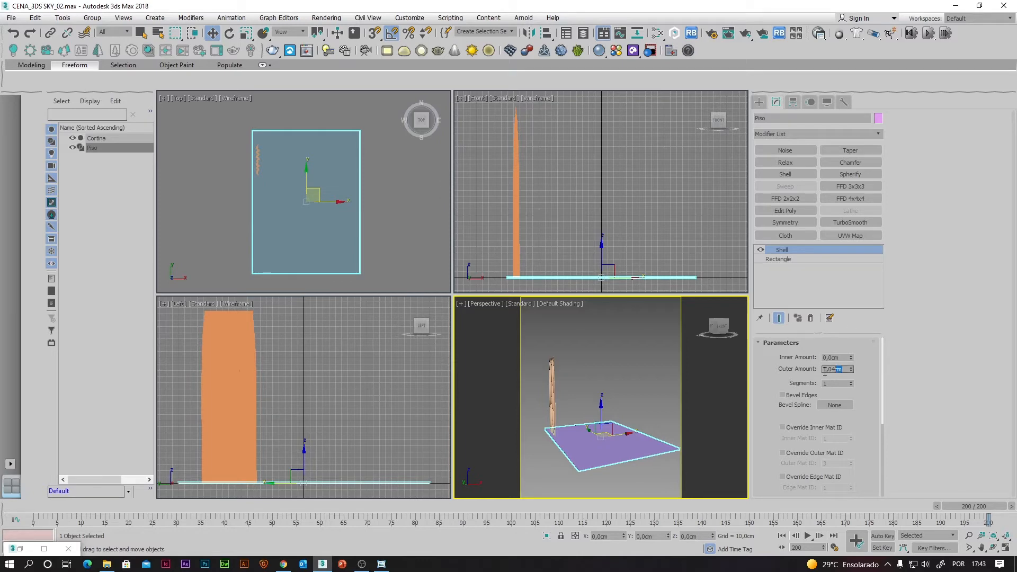
text(5)
key(Return)
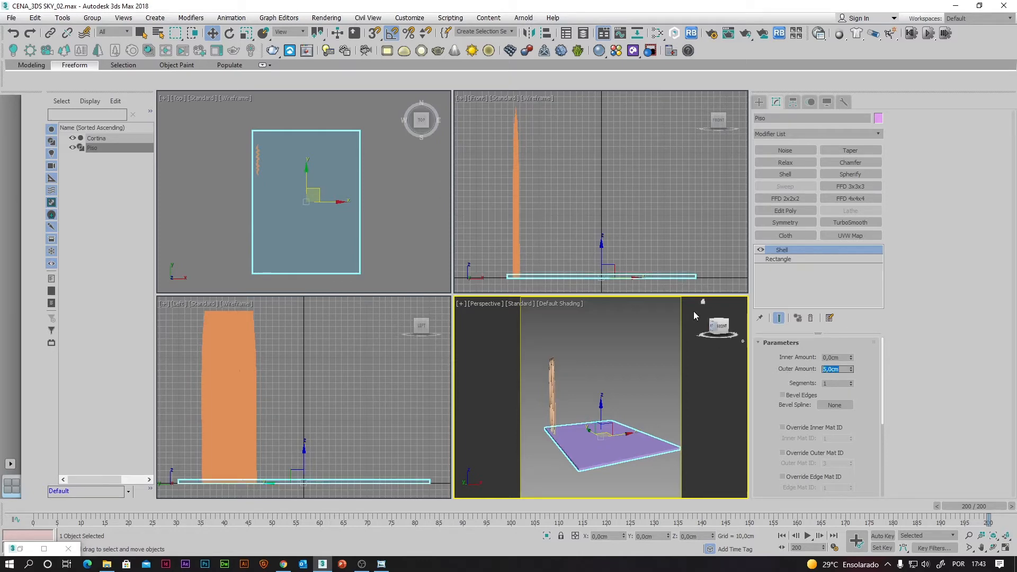
Reset the floor Shell's Outer Amount to 0 cm and set its Inner Amount to 5 cm so it thickens downward.
right_click(852, 369)
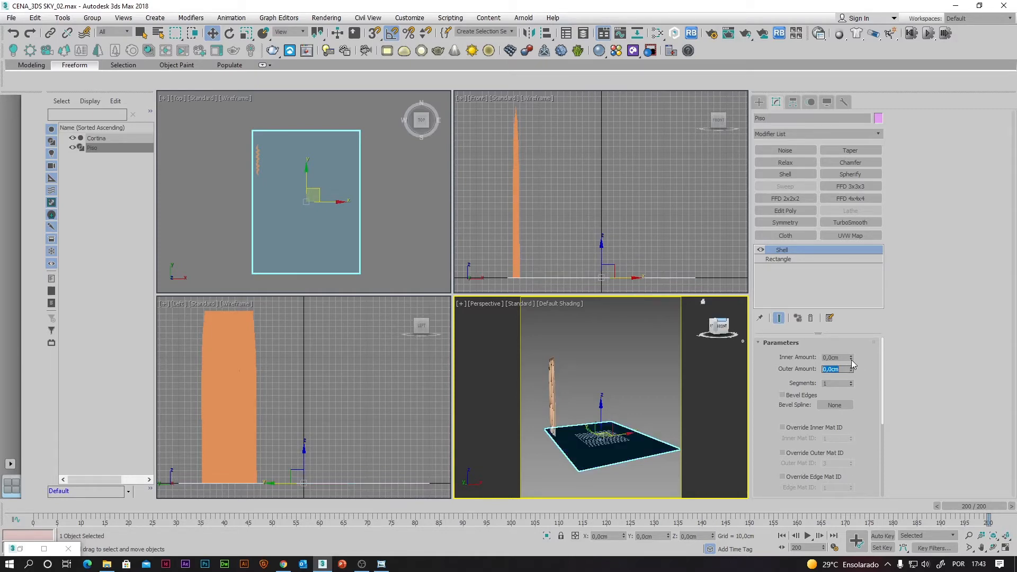
drag(842, 358, 805, 353)
text(5)
key(Return)
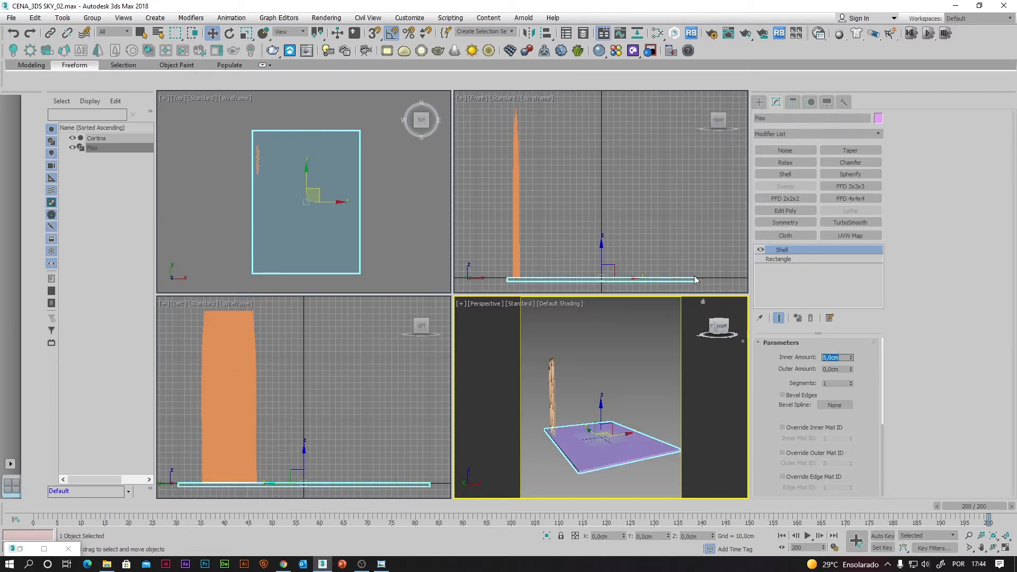
click(625, 392)
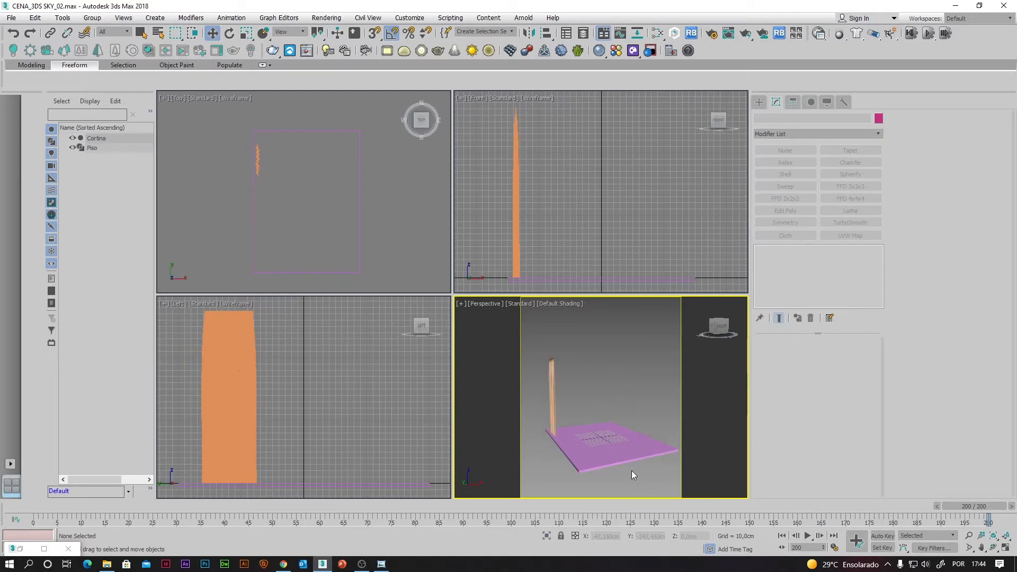
click(610, 450)
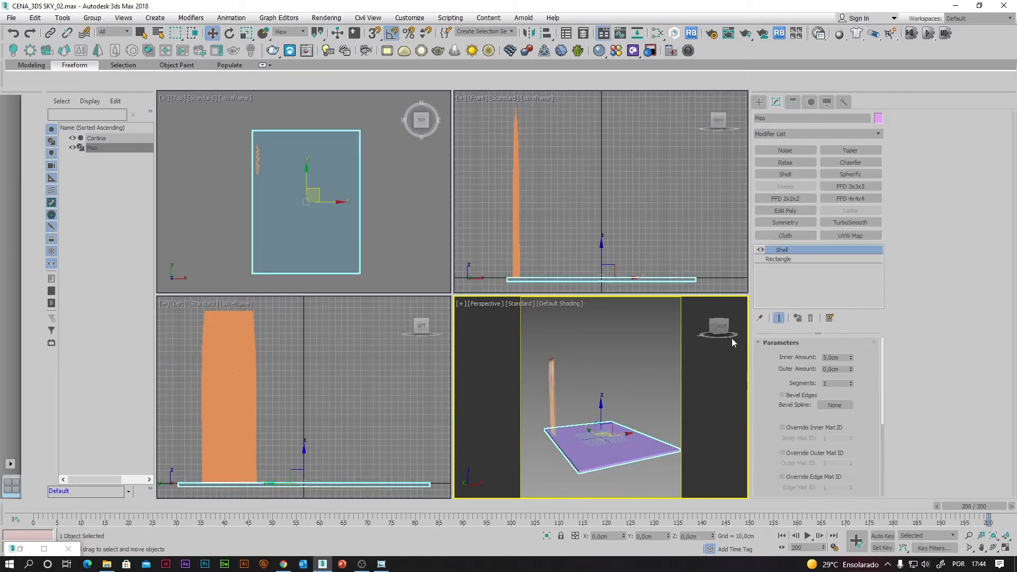
click(653, 389)
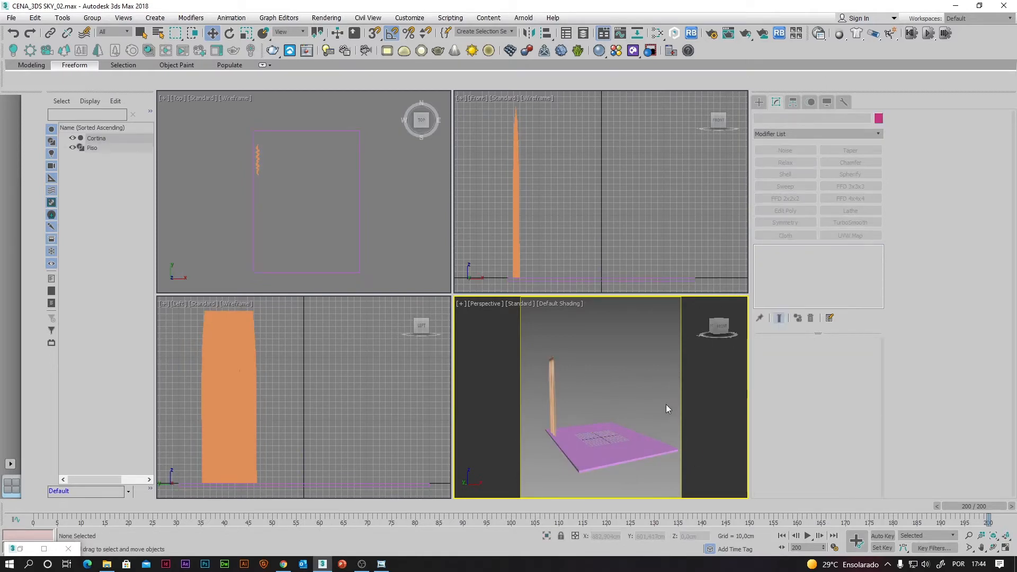
Draw a second rectangle around the floor in the Top view, about 411 cm long and 331 cm wide.
click(381, 215)
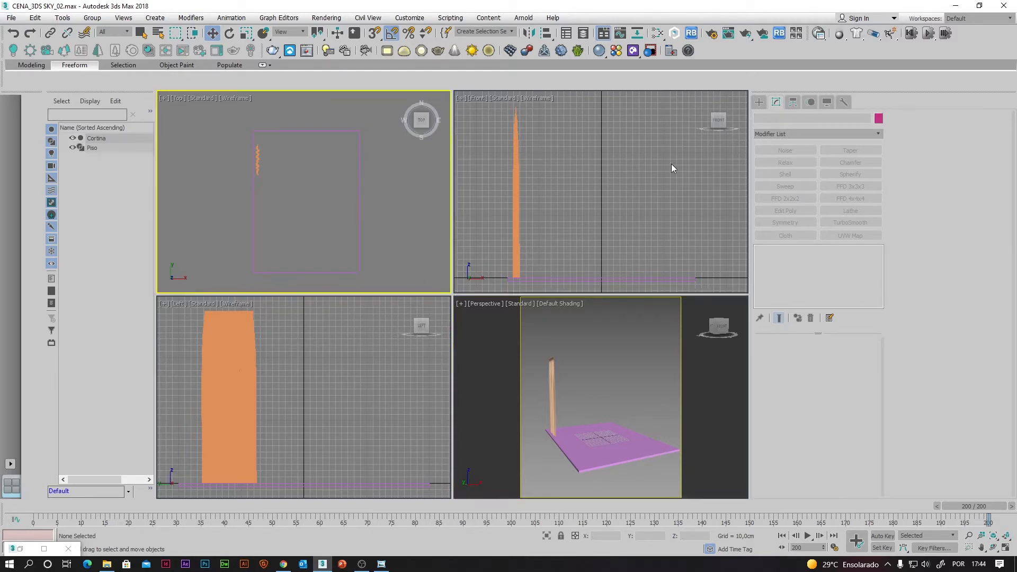
click(759, 102)
click(836, 175)
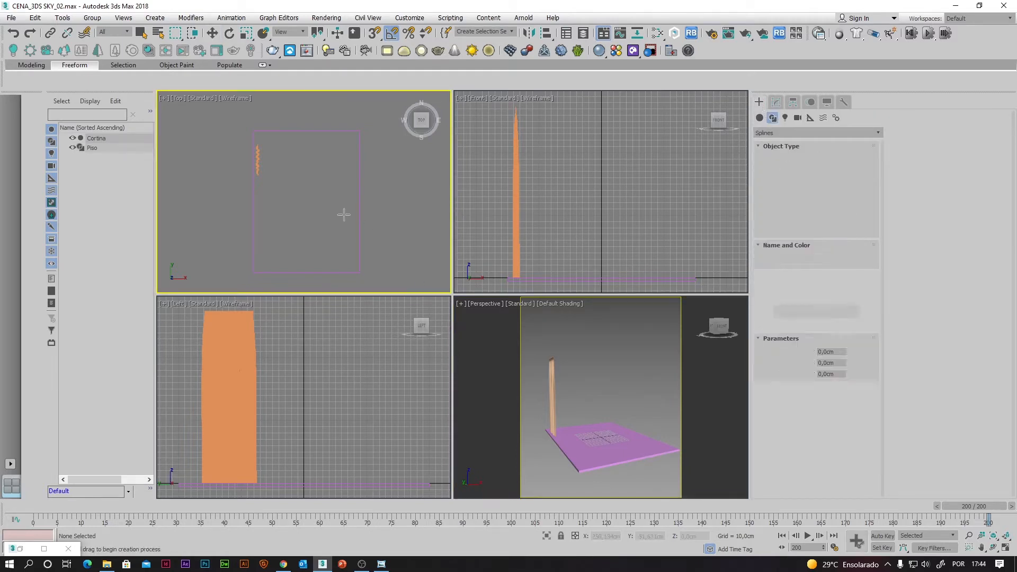
drag(251, 130, 369, 267)
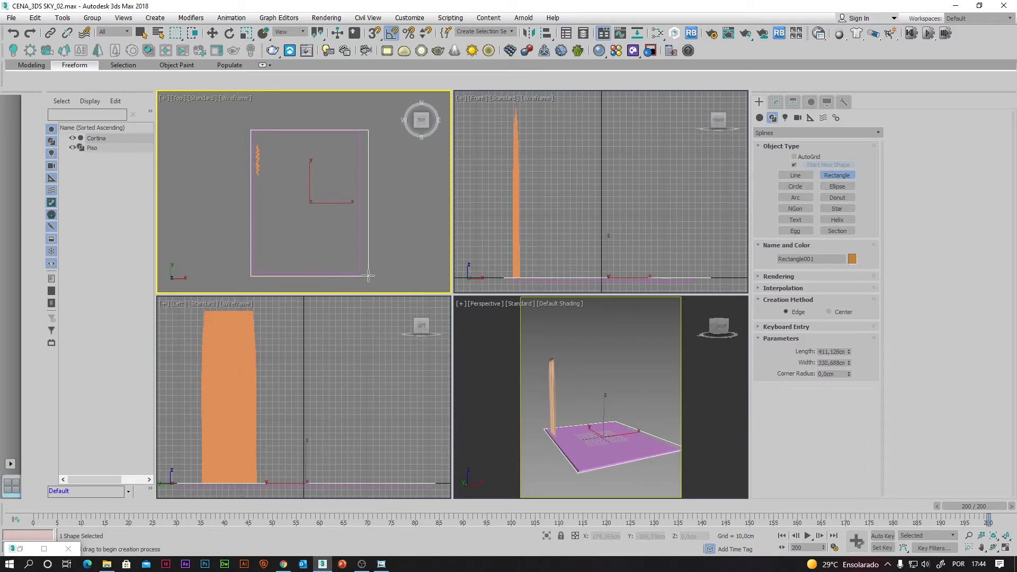
click(212, 33)
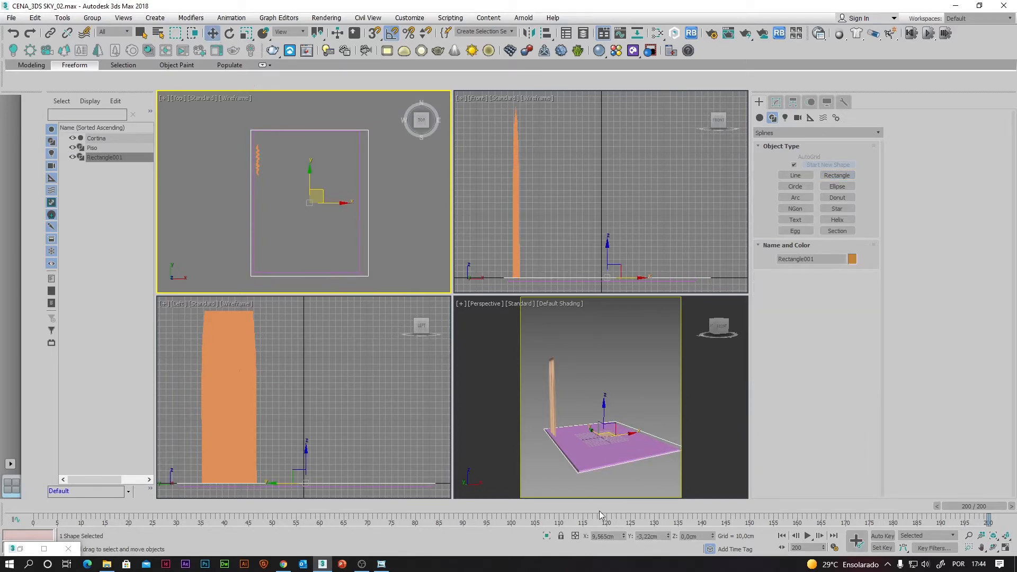
Centre the new rectangle at X 0 and Y 0 and open its parameters for editing.
right_click(624, 537)
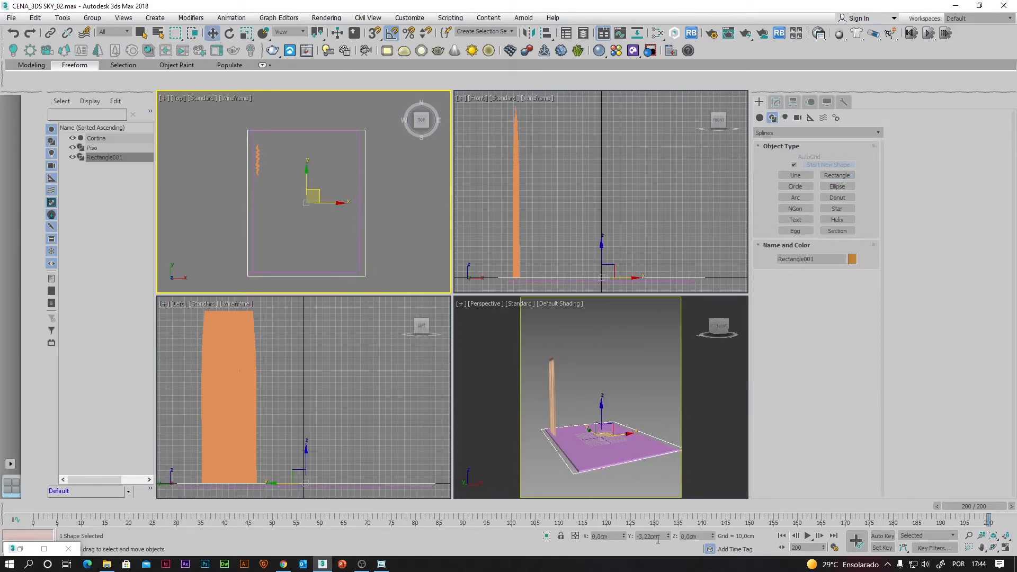
right_click(668, 537)
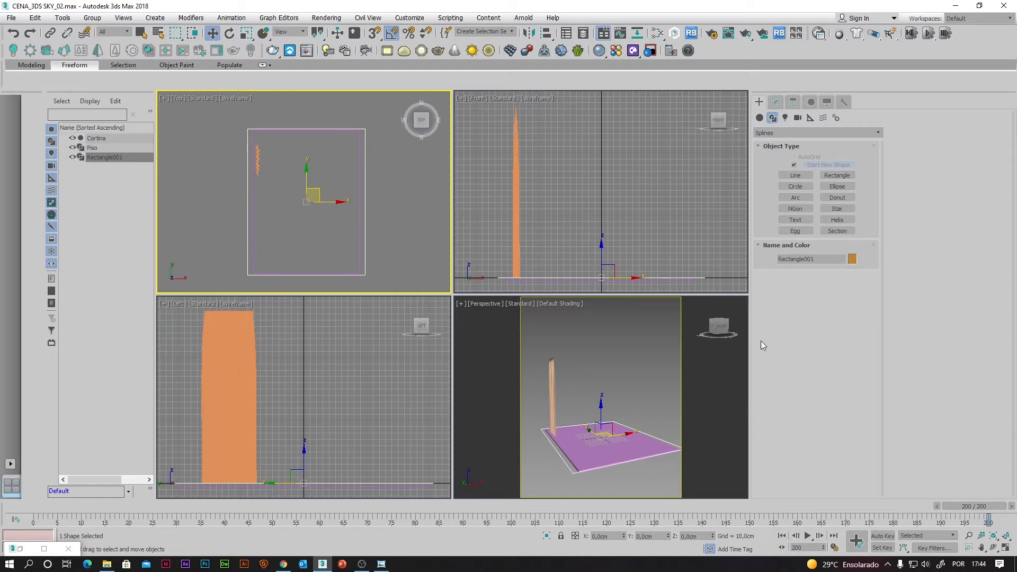
click(776, 102)
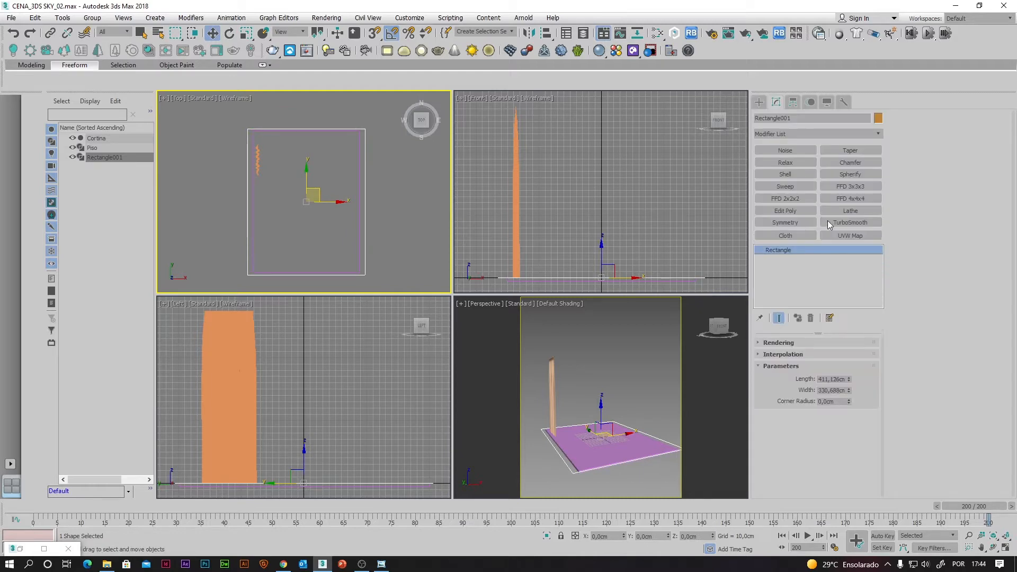
Set the new rectangle's length to 400 cm and width to 300 cm, and rename it Parede.
double_click(833, 379)
text(400)
key(Tab)
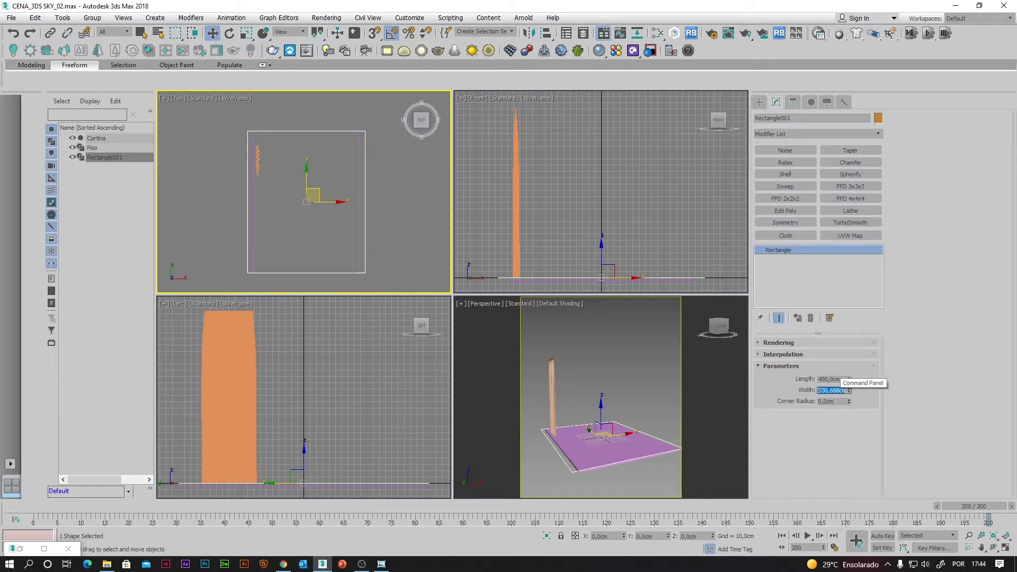
text(300)
key(Return)
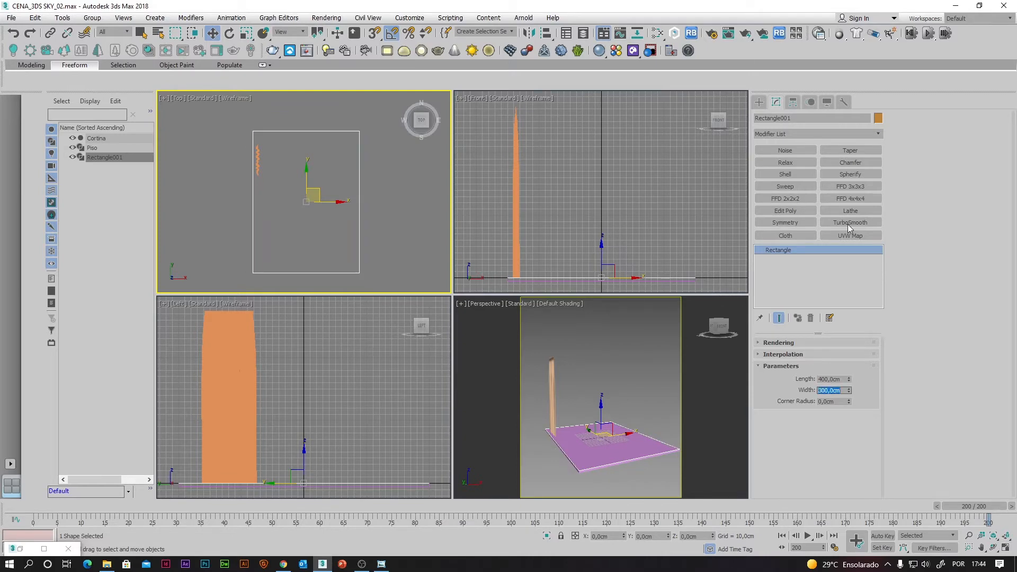
drag(808, 121, 750, 126)
text(Parede)
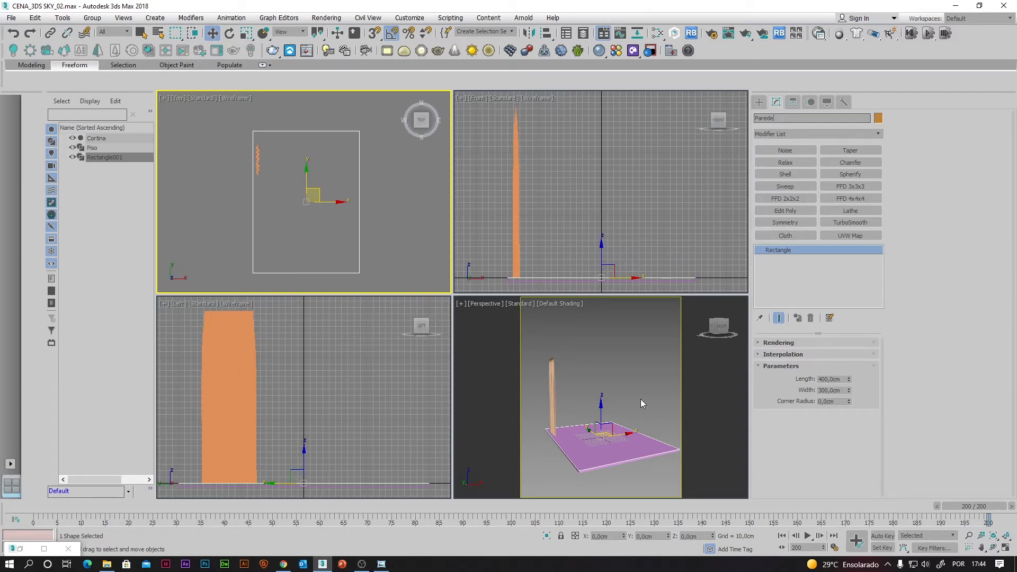
Convert the Parede rectangle to an Editable Spline.
alt+middle_drag(641, 401, 646, 397)
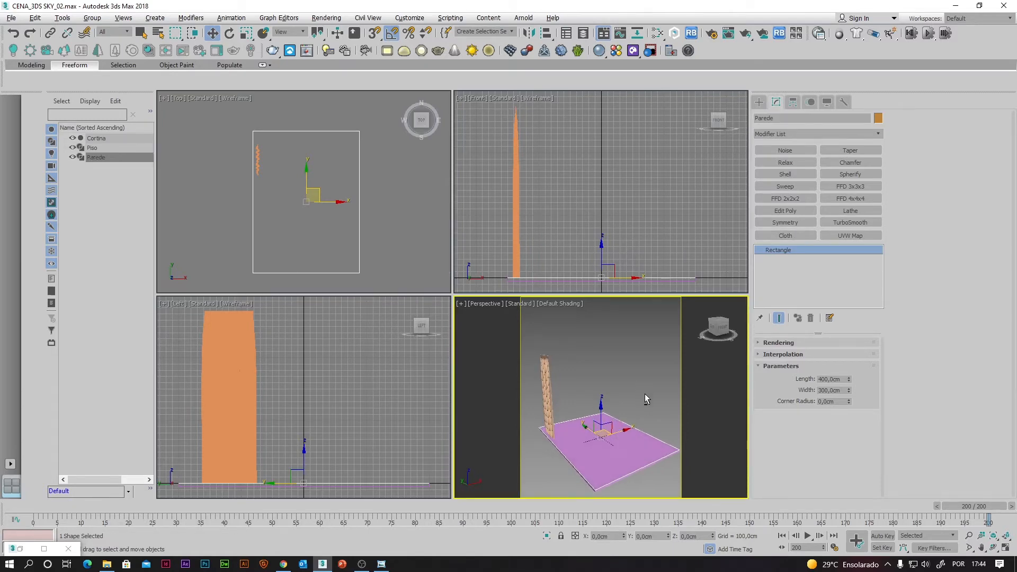
click(1005, 548)
alt+middle_drag(541, 446, 548, 447)
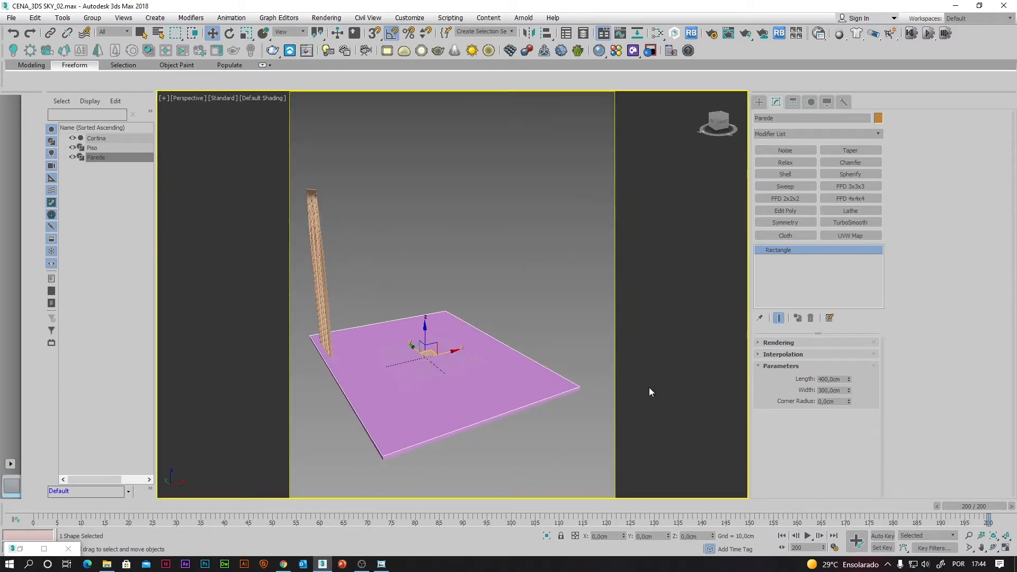
right_click(563, 378)
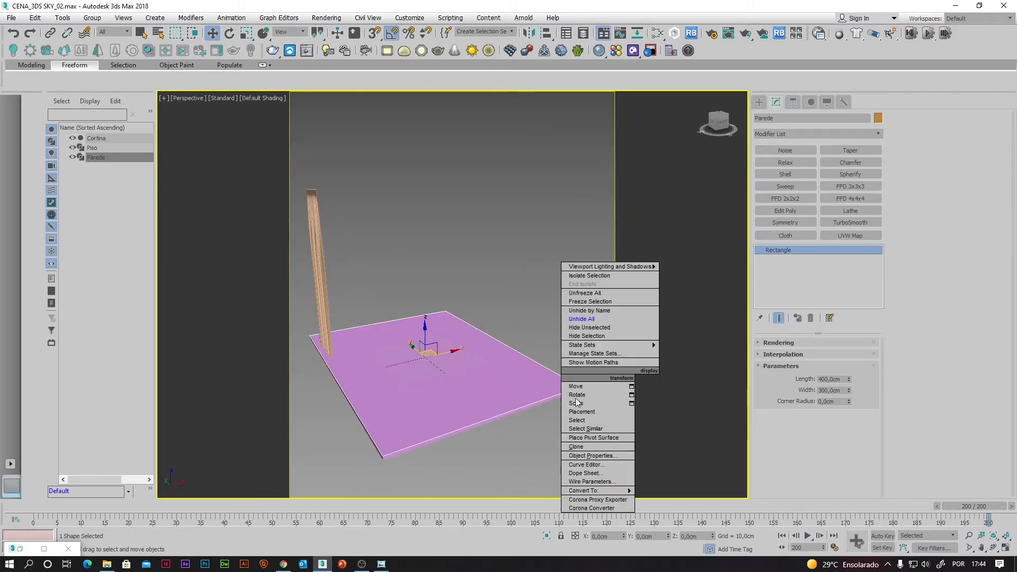
mouse_move(599, 491)
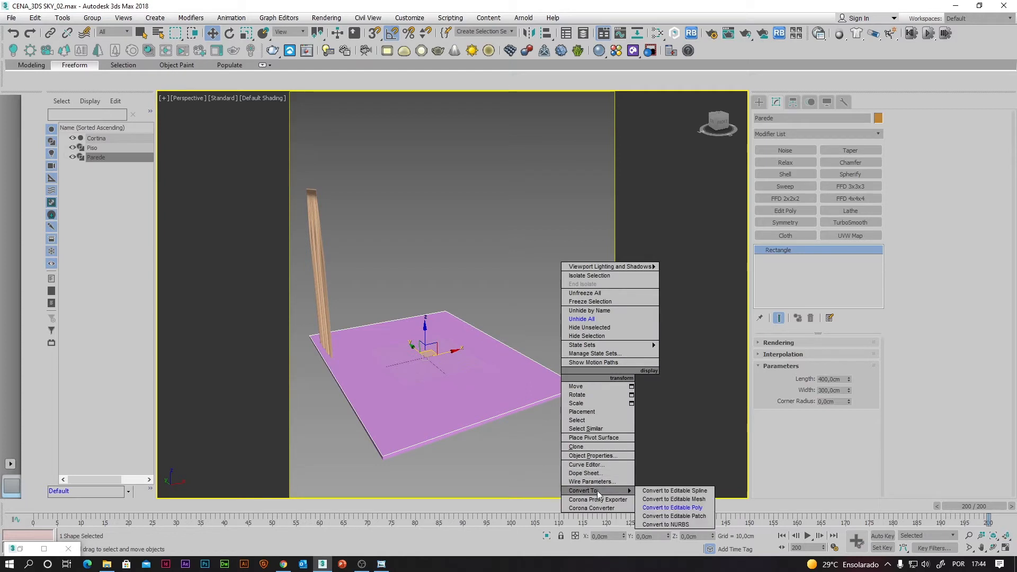
click(676, 491)
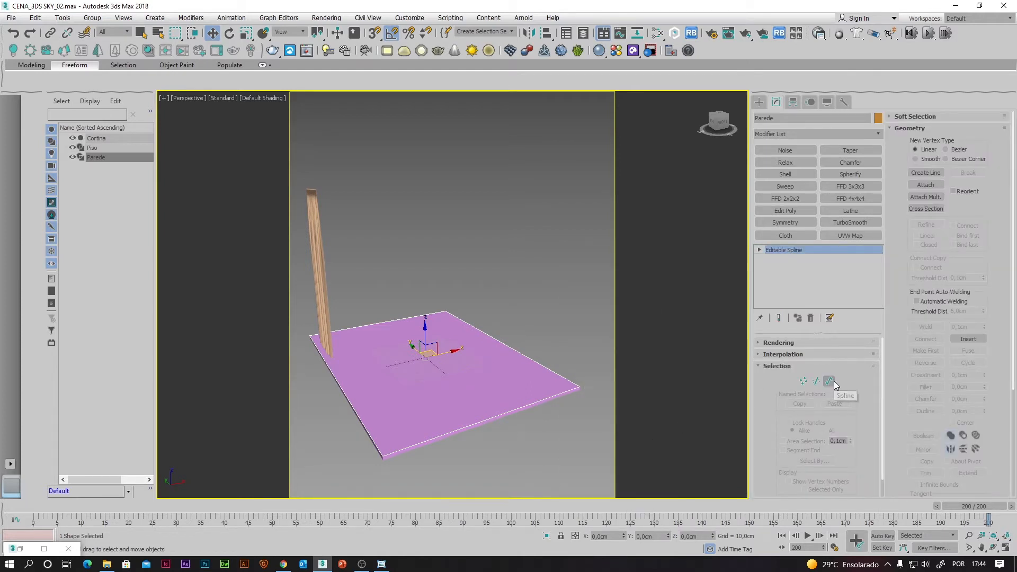
Outline the Parede spline by -15 cm to add an outer contour for the wall thickness.
click(830, 382)
click(561, 373)
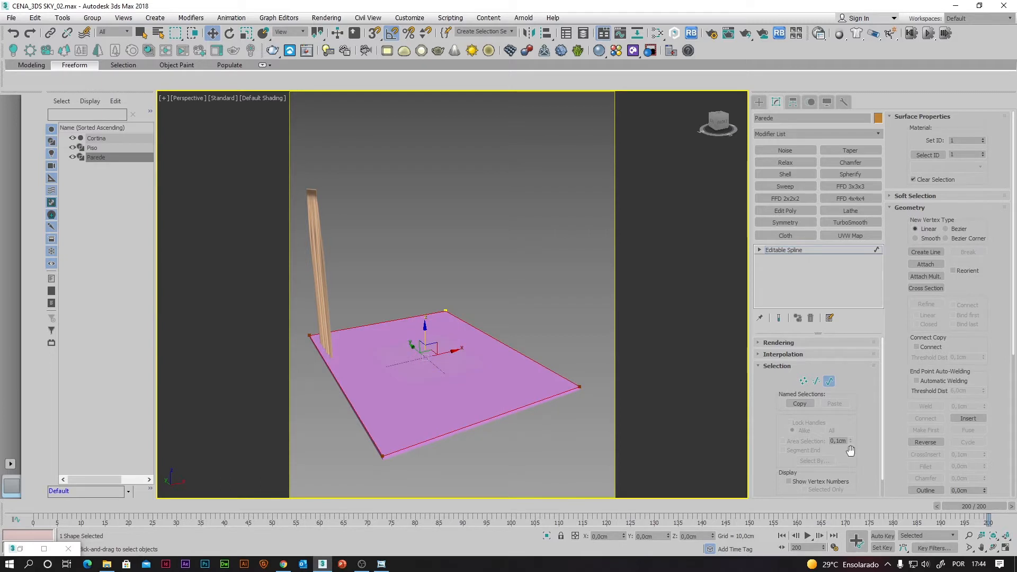
scroll(956, 469, down, 2)
click(953, 459)
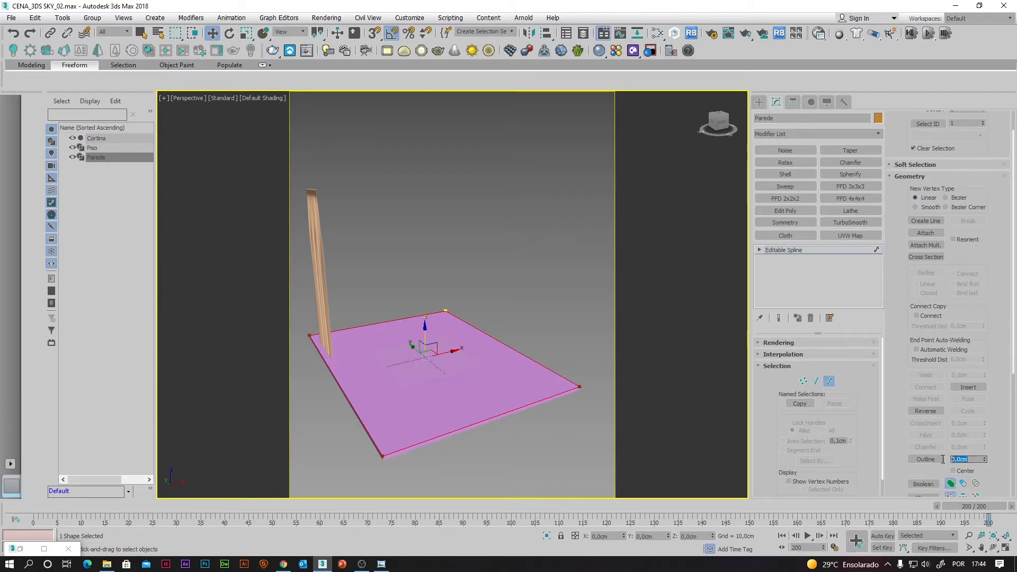
text(-15)
key(Return)
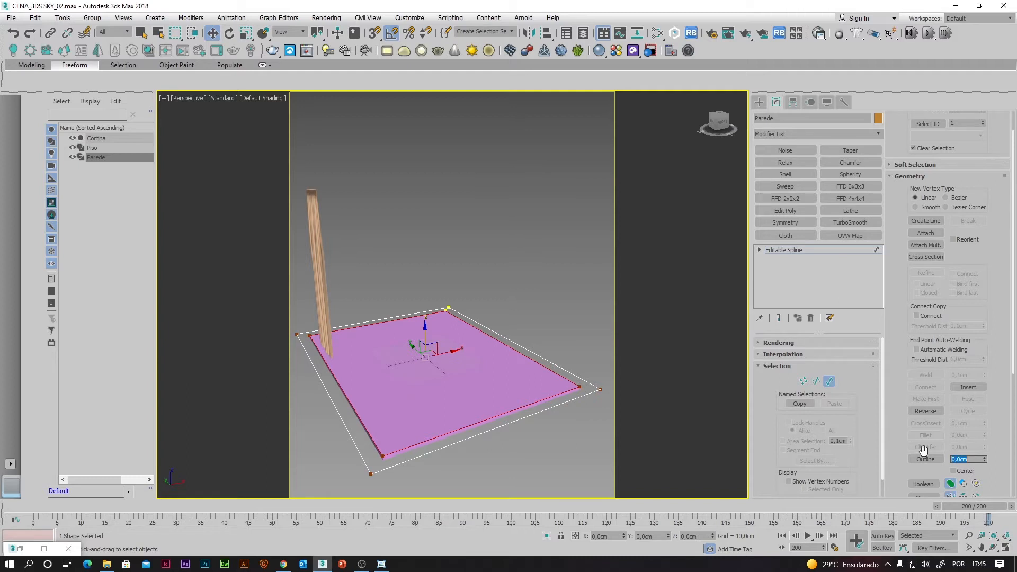
click(830, 380)
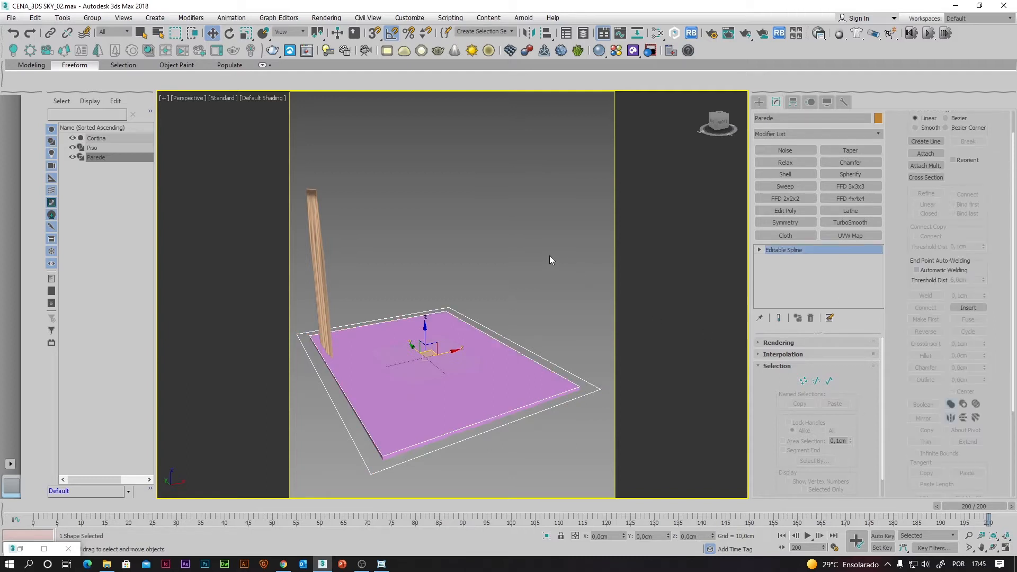
Apply a Shell modifier to Parede with an Inner Amount of 0 cm and an Outer Amount of 270 cm.
click(539, 353)
click(539, 354)
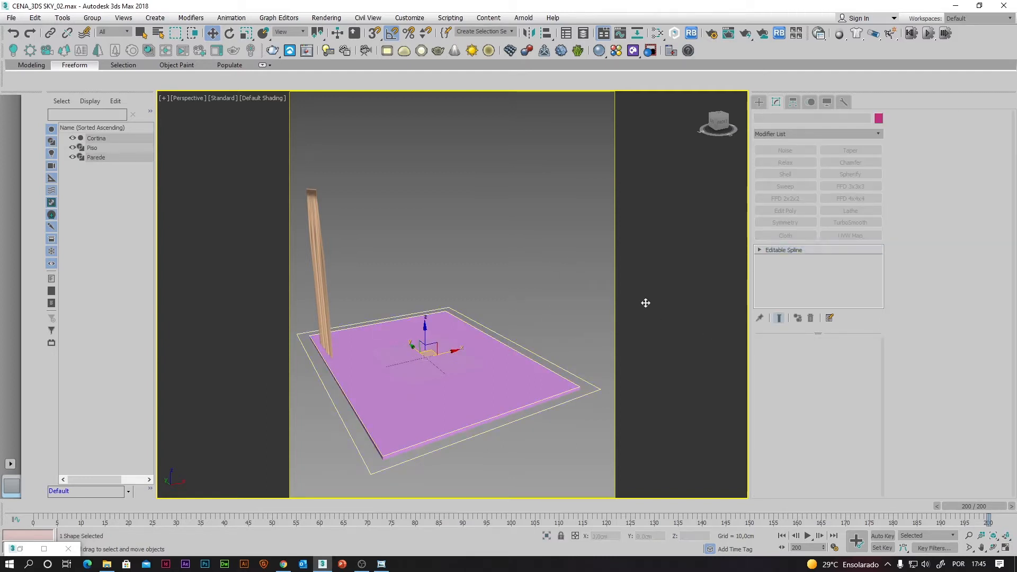
click(793, 173)
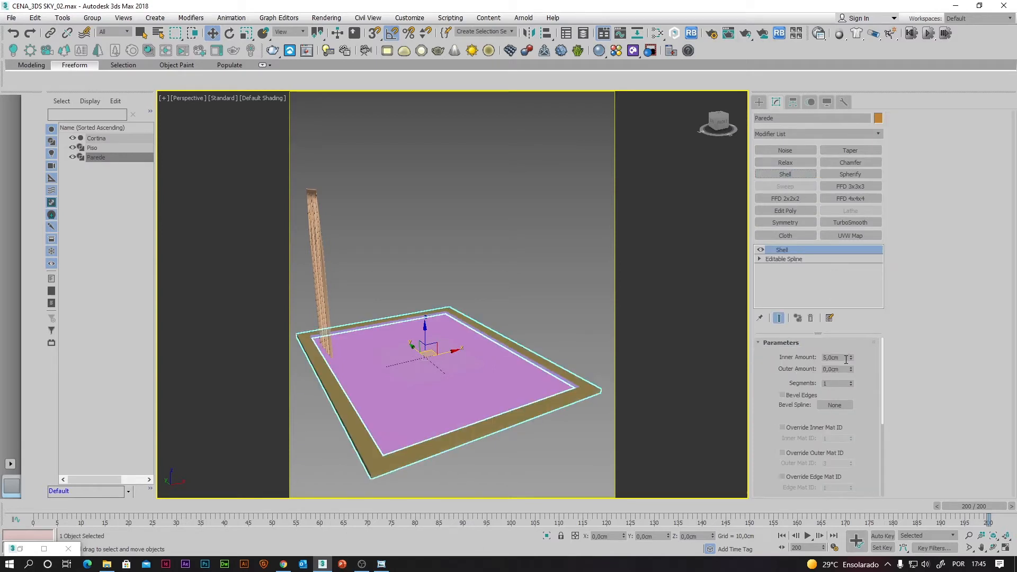
drag(844, 359, 805, 359)
text(0)
key(Tab)
text(270)
key(Return)
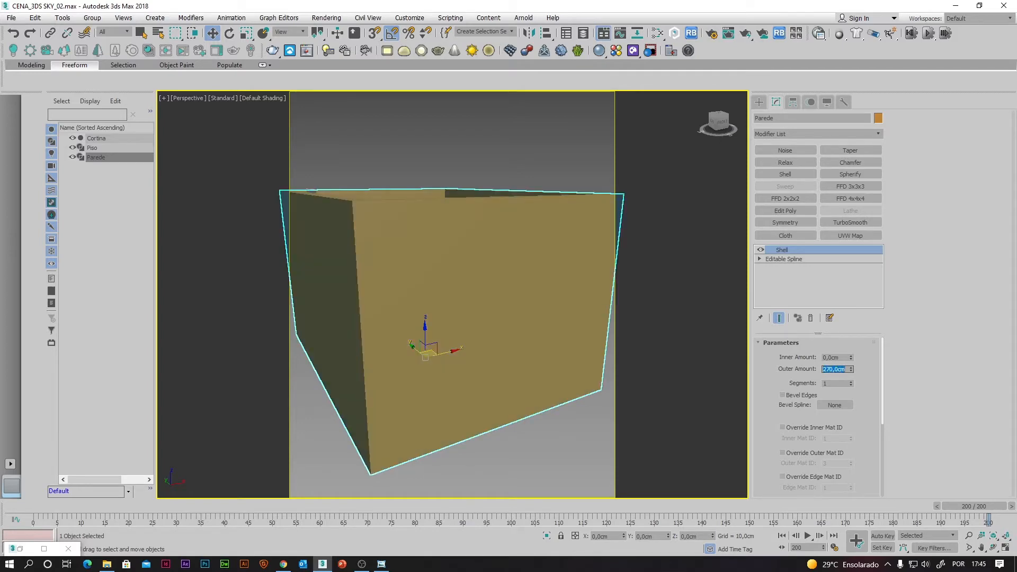
alt+middle_drag(538, 199, 578, 209)
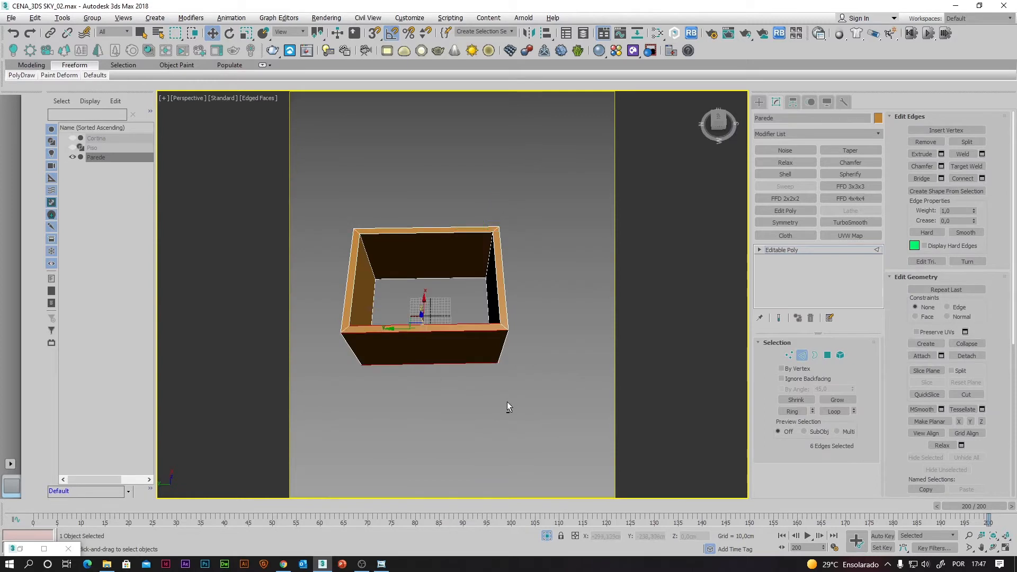
Leave edge editing and isolate the Parede walls, keeping the floor and curtain hidden.
alt+middle_drag(507, 402, 477, 371)
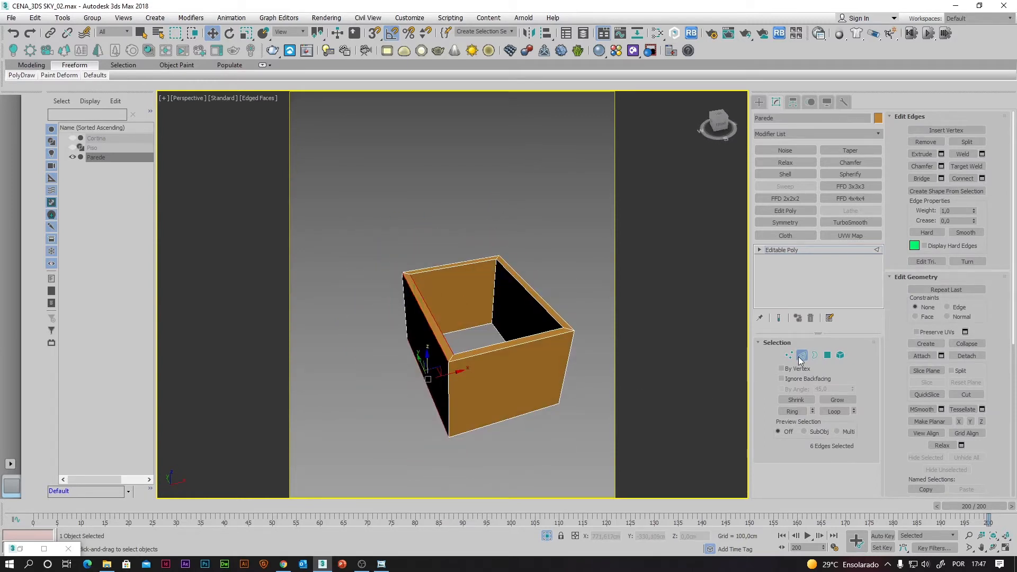
key(2)
right_click(475, 209)
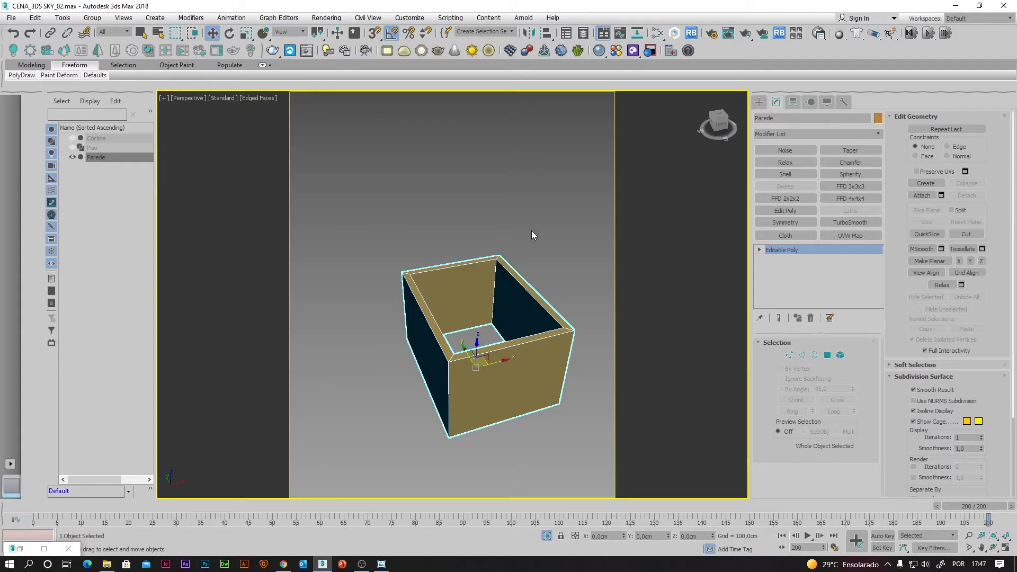
alt+middle_drag(535, 233, 613, 377)
right_click(522, 179)
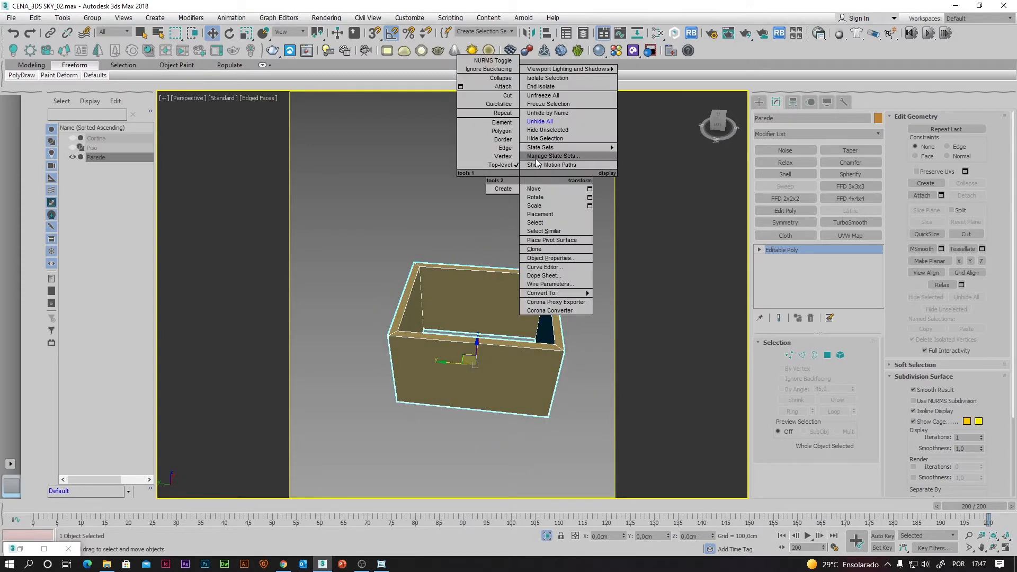
click(583, 131)
alt+middle_drag(543, 304, 516, 421)
click(521, 416)
click(518, 394)
key(alt+q)
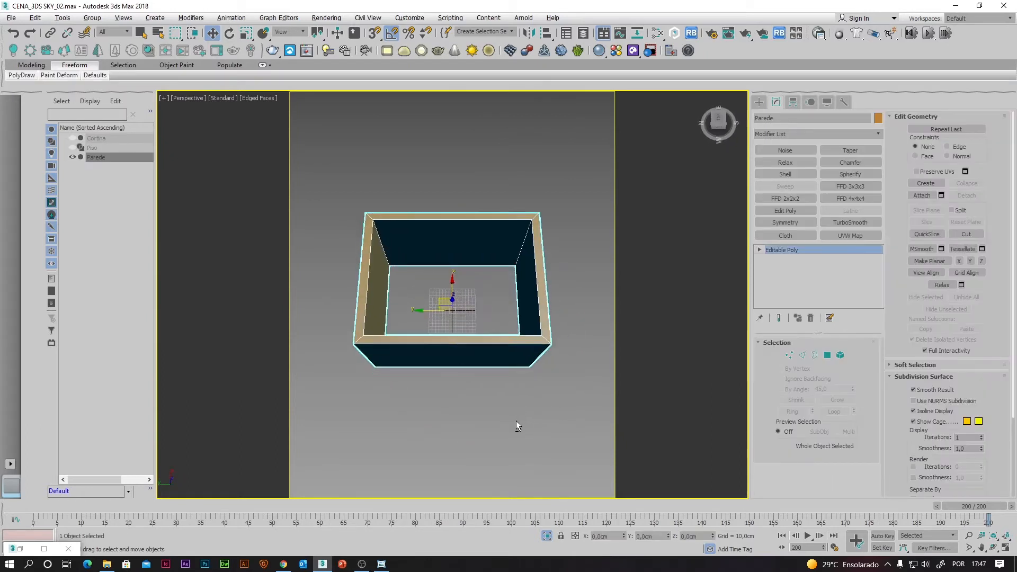
Select the lengthwise edges of the long wall on the negative X side and connect them with a vertical loop across its middle.
click(802, 355)
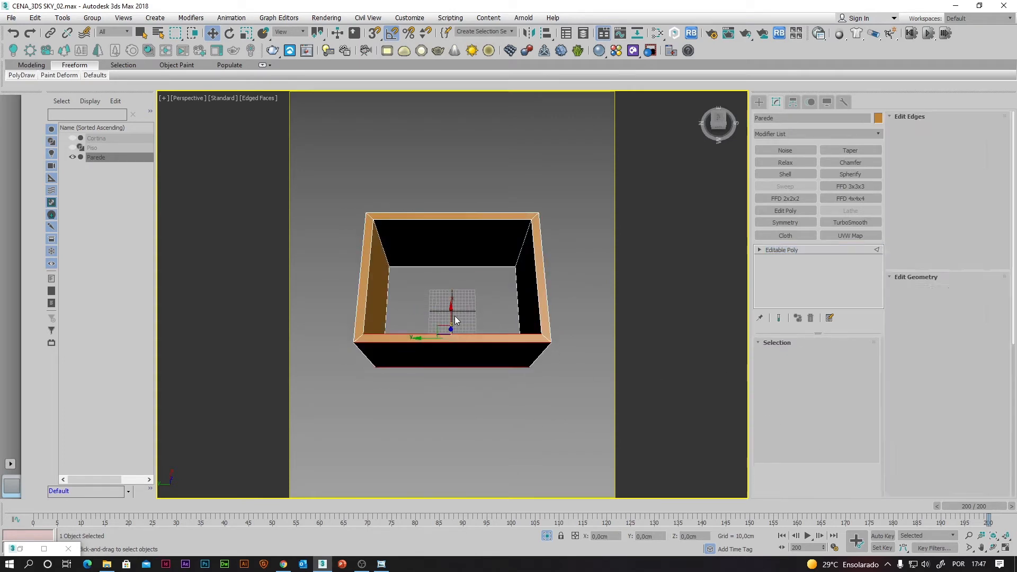
drag(465, 312, 479, 405)
alt+middle_drag(535, 402, 538, 385)
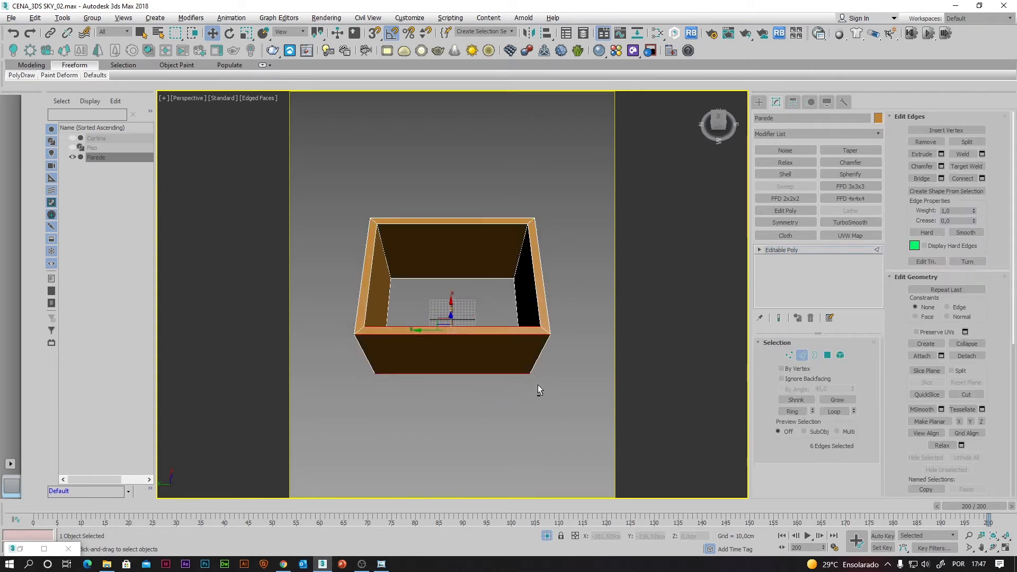
click(961, 177)
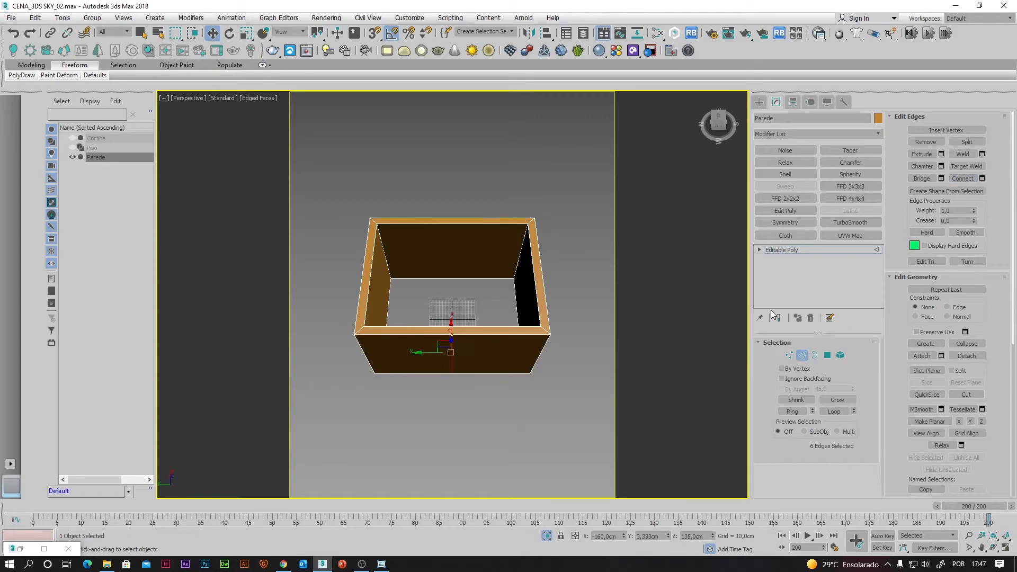
click(958, 419)
key(ctrl+z)
alt+middle_drag(561, 465, 517, 390)
scroll(477, 386, up, 3)
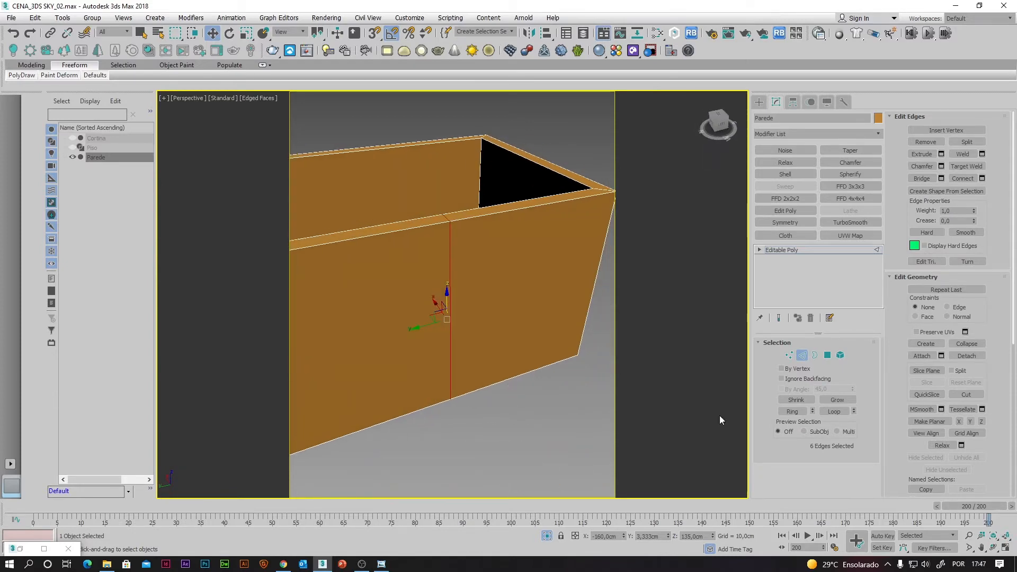
Chamfer the long wall's middle edge loop by 100 cm to split it into two vertical loops.
click(942, 166)
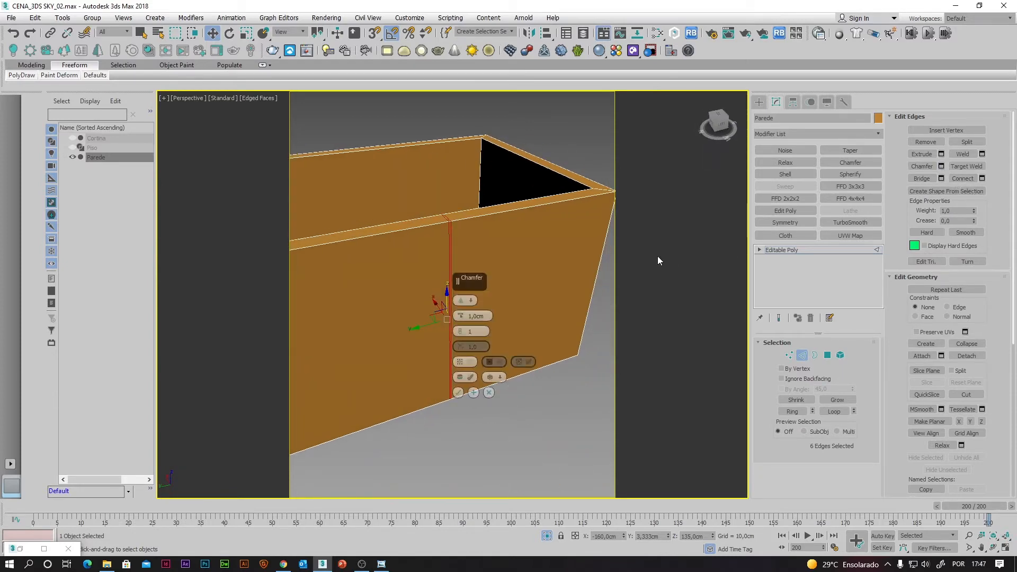
text(100)
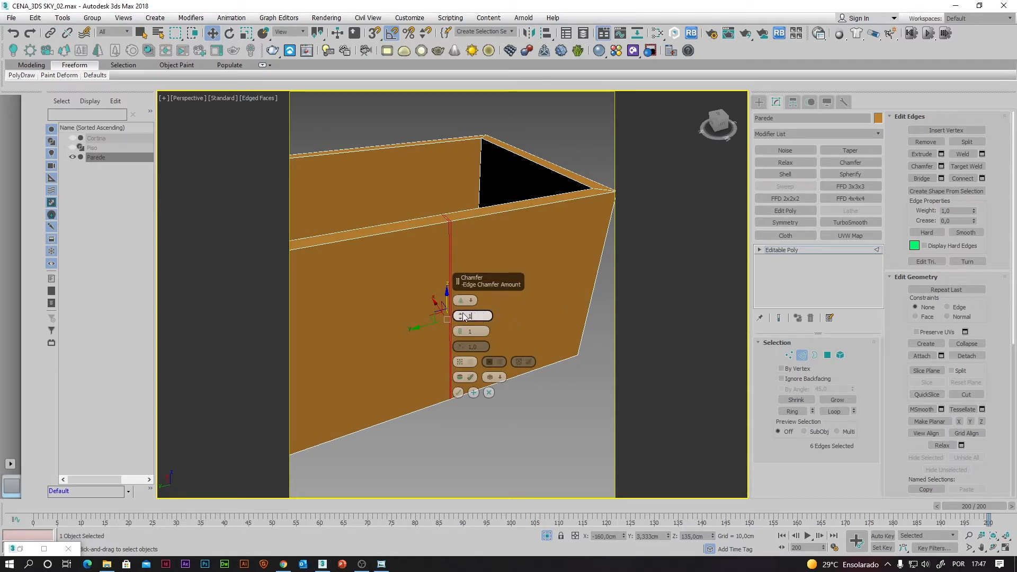
key(Return)
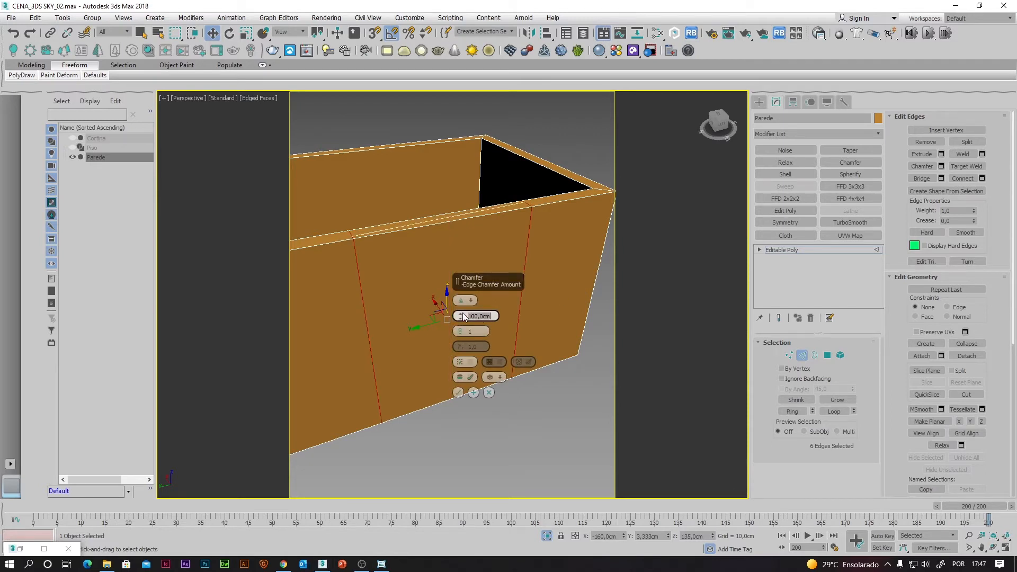
click(458, 392)
alt+middle_drag(529, 405, 491, 343)
click(437, 234)
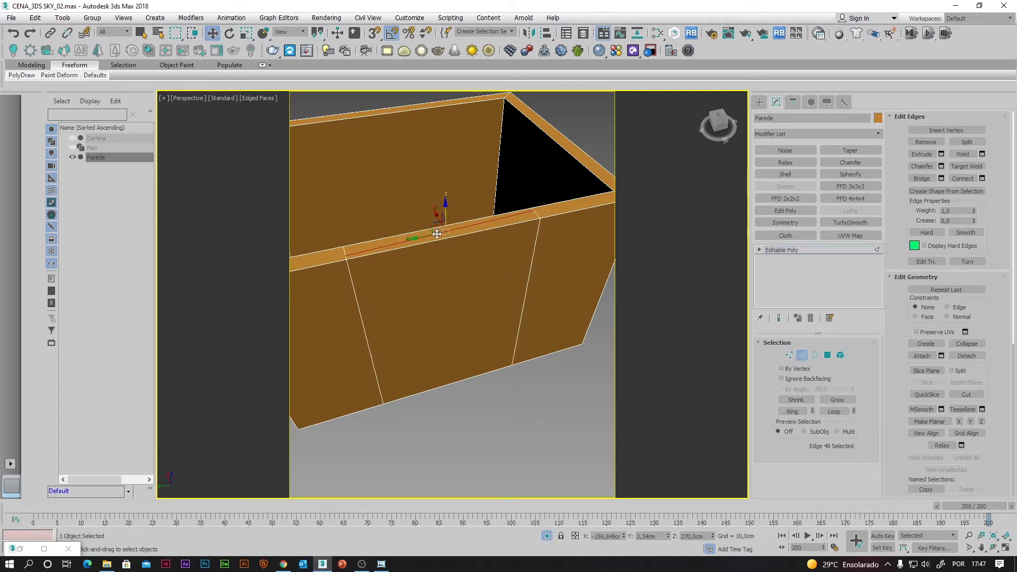
alt+middle_drag(478, 364, 502, 261)
ctrl+click(484, 359)
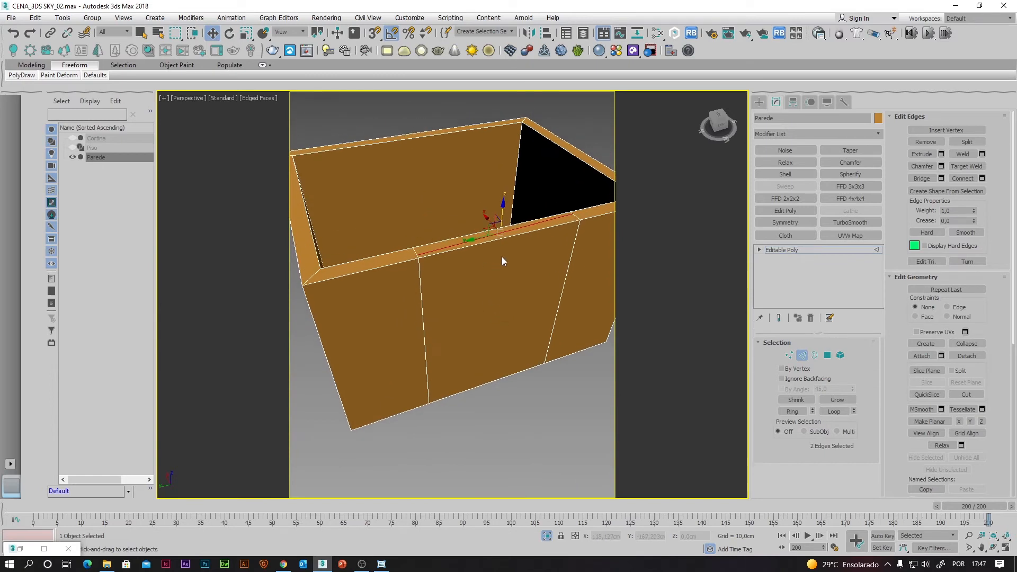
click(502, 261)
scroll(502, 259, down, 3)
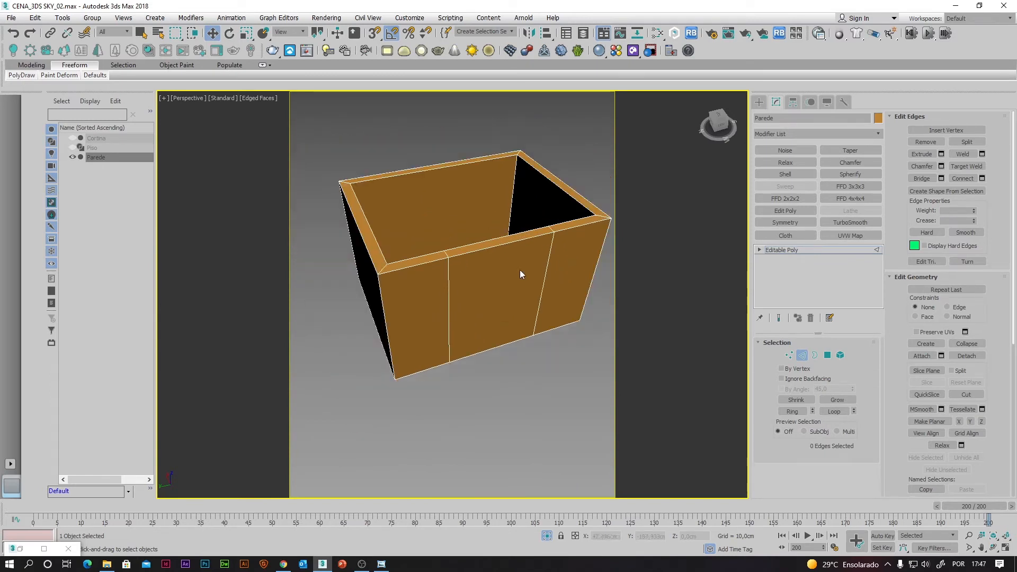
mouse_move(571, 382)
alt+middle_down()
mouse_move(537, 360)
mouse_move(692, 379)
mouse_move(615, 382)
mouse_move(564, 363)
alt+middle_up()
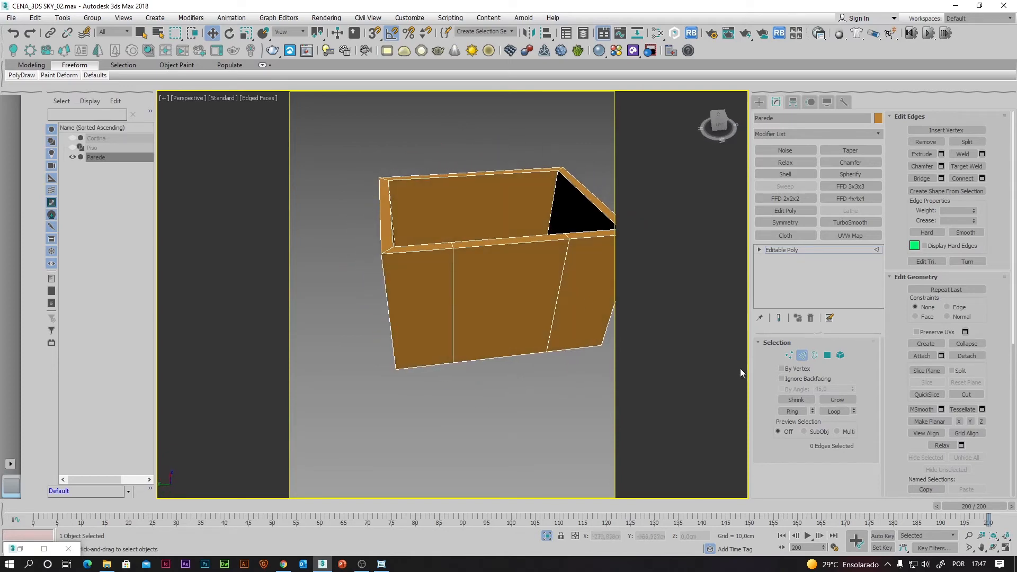
Select the two vertical dividing edges on both faces of the long wall and connect them with a horizontal segment.
click(556, 292)
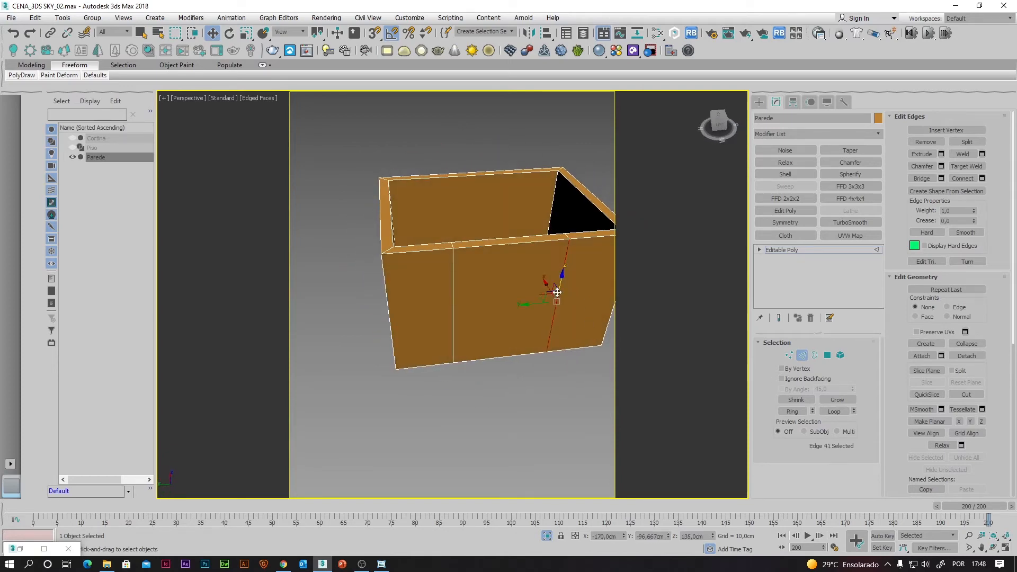
ctrl+click(453, 299)
mouse_move(454, 297)
alt+middle_down()
mouse_move(545, 321)
mouse_move(454, 288)
alt+middle_up()
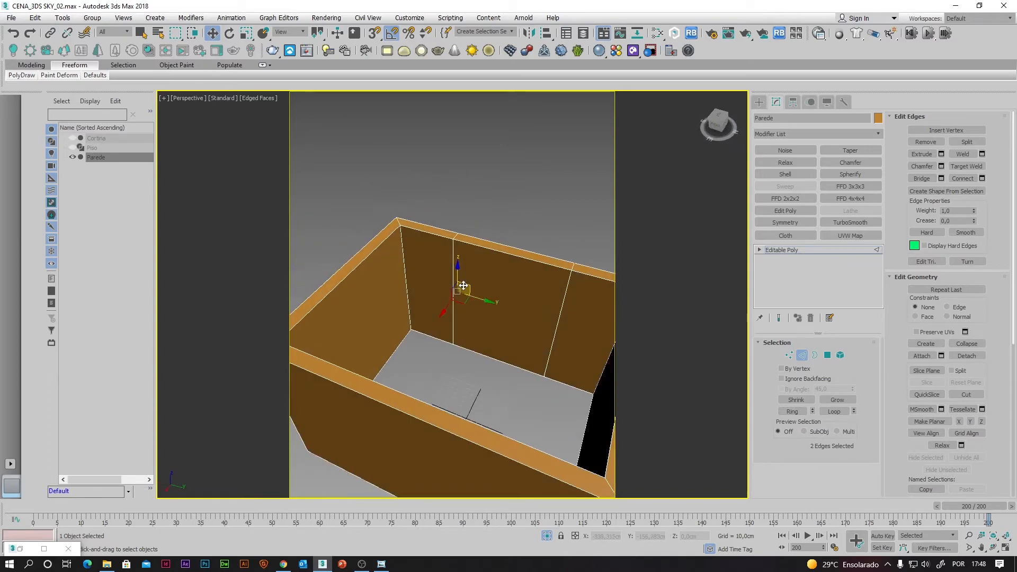
ctrl+click(556, 318)
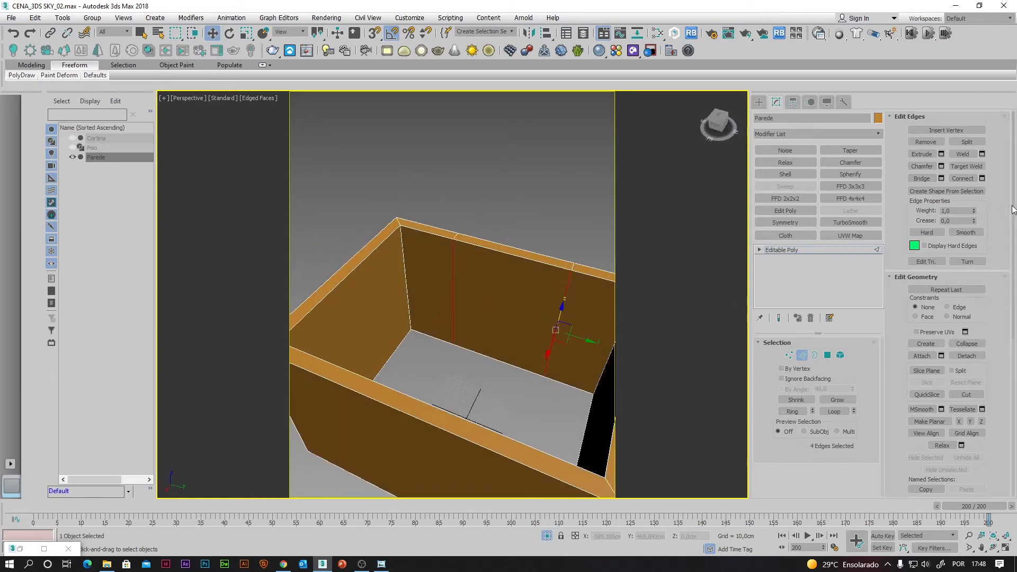
click(962, 179)
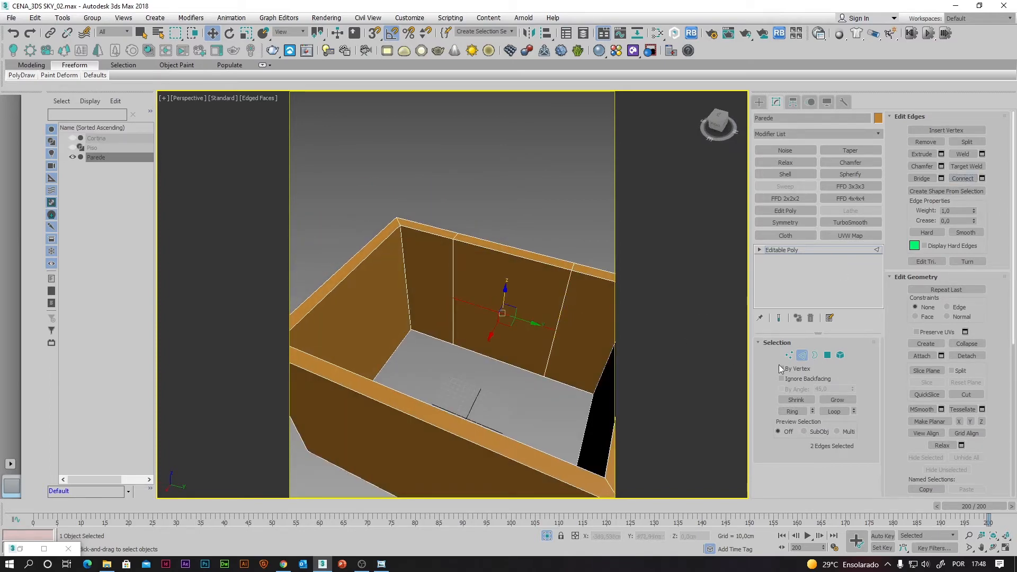
Set the height of the long wall's horizontal segment vertices to Z 210 cm.
click(789, 355)
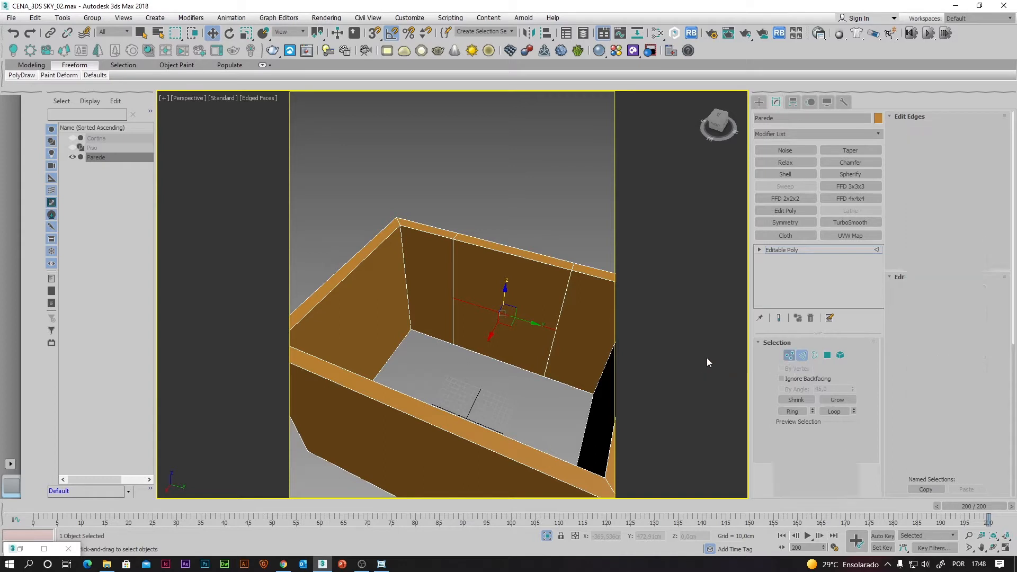
double_click(704, 537)
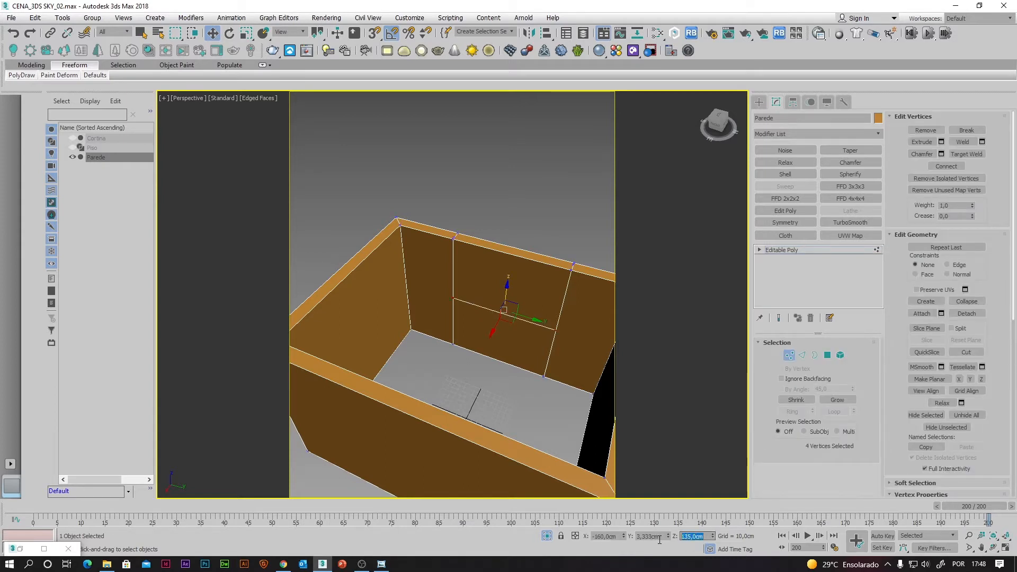
text(210)
key(Return)
Select the inner and outer polygons below the horizontal segment and bridge them to cut an opening through the long wall.
click(828, 355)
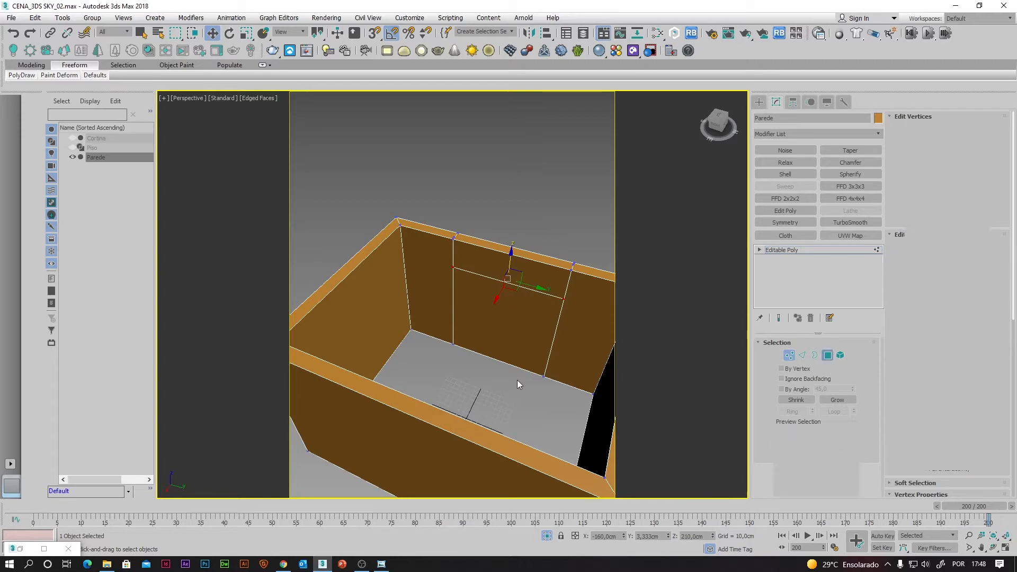
click(503, 327)
mouse_move(502, 326)
alt+middle_down()
mouse_move(467, 326)
mouse_move(495, 328)
alt+middle_up()
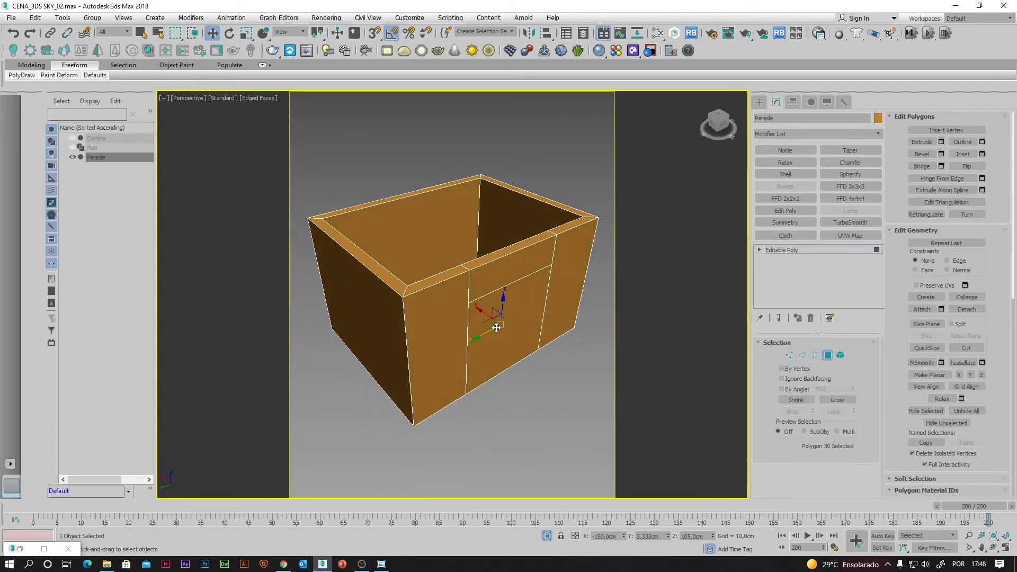
ctrl+click(496, 328)
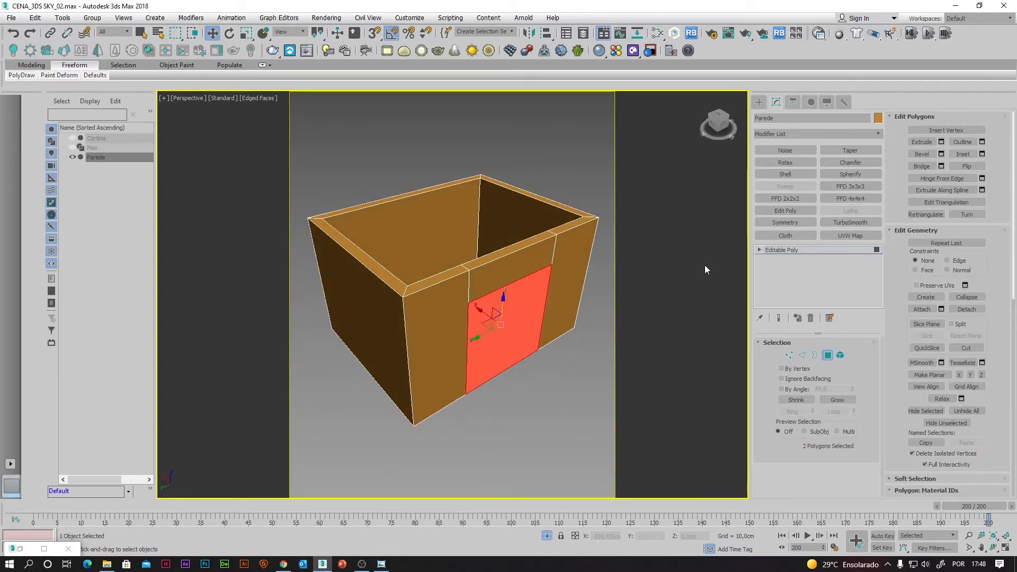
click(922, 167)
Select and delete the two leftover polygons along the base of the wall opening.
drag(497, 366, 496, 358)
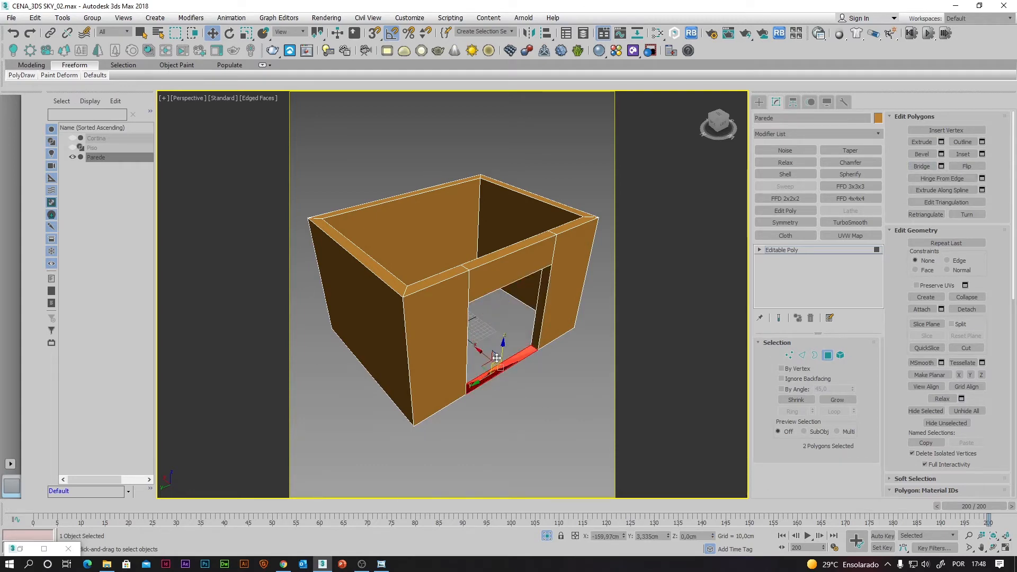
key(Delete)
alt+middle_drag(547, 405, 499, 405)
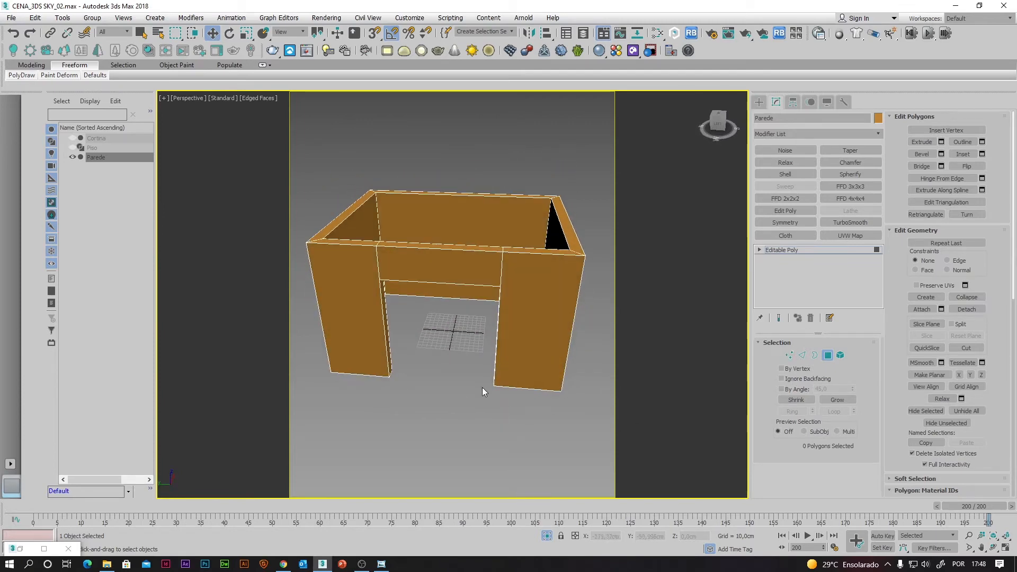
alt+middle_drag(450, 386, 459, 419)
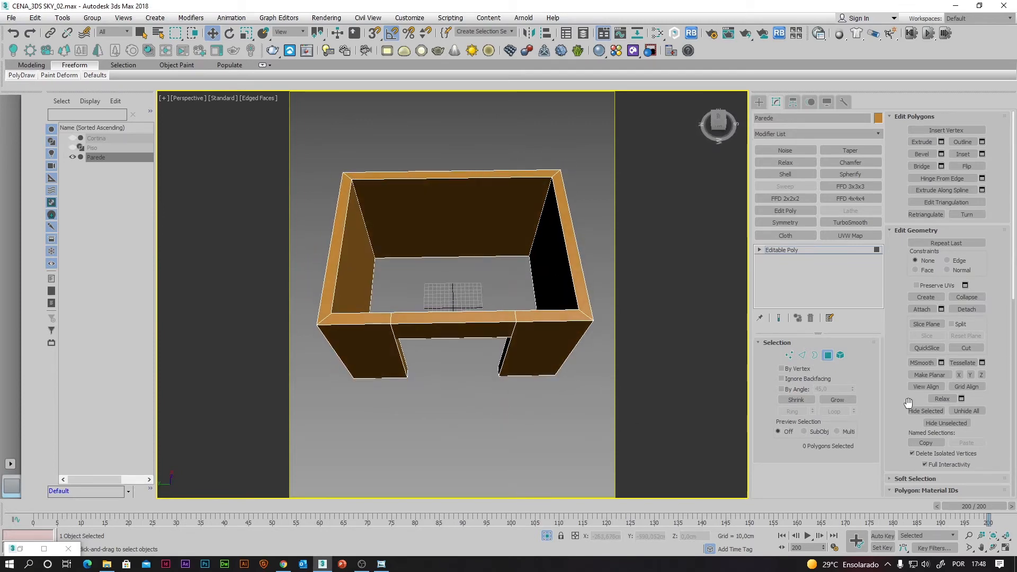
Select all vertices around the opening, shift them about 38 cm along positive Y, and leave vertex editing.
key(1)
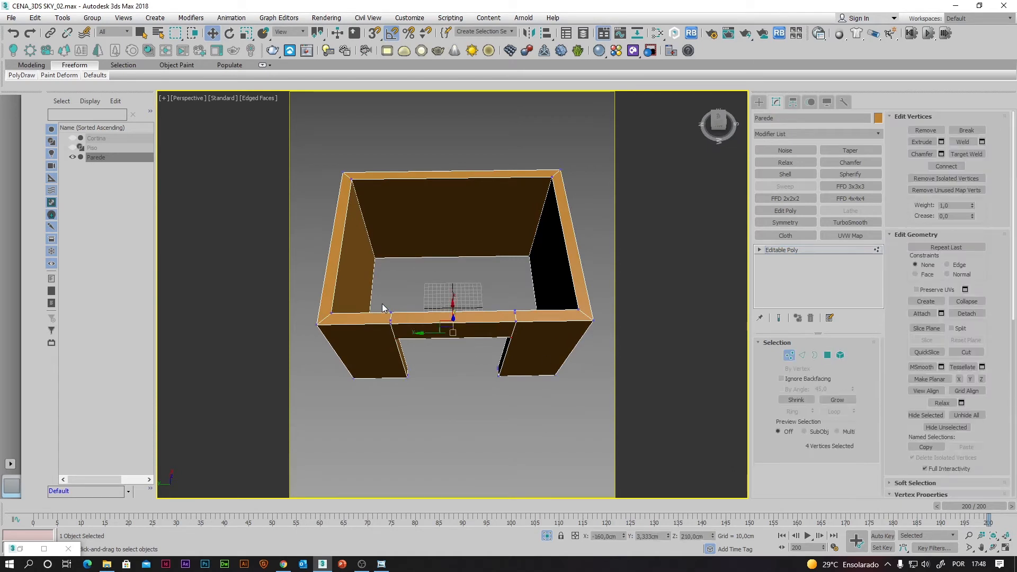
drag(529, 406, 530, 406)
drag(436, 347, 412, 349)
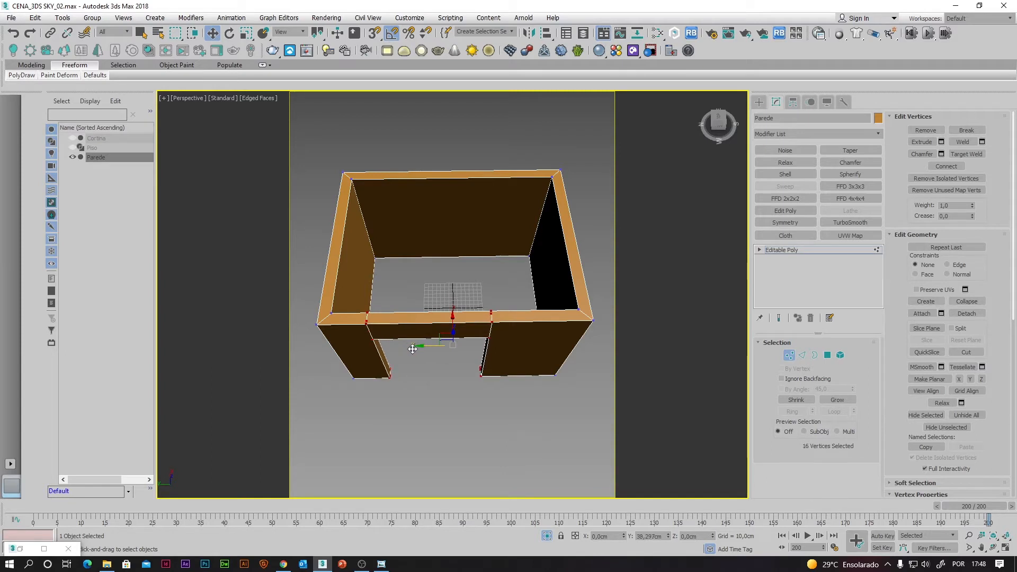
click(789, 355)
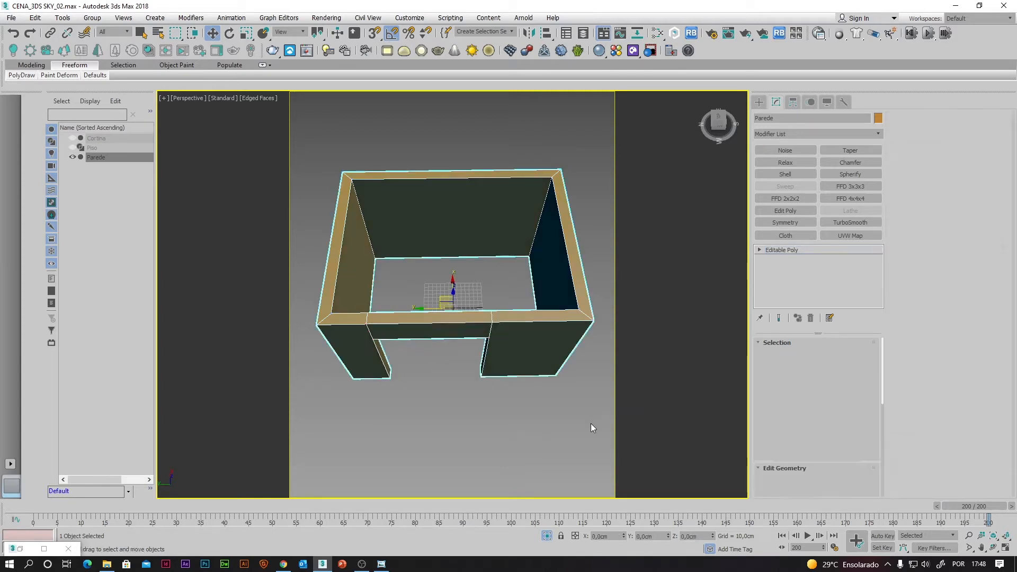
Deselect the walls and unhide all objects to bring back the floor and curtain.
click(590, 423)
alt+middle_drag(593, 414, 501, 414)
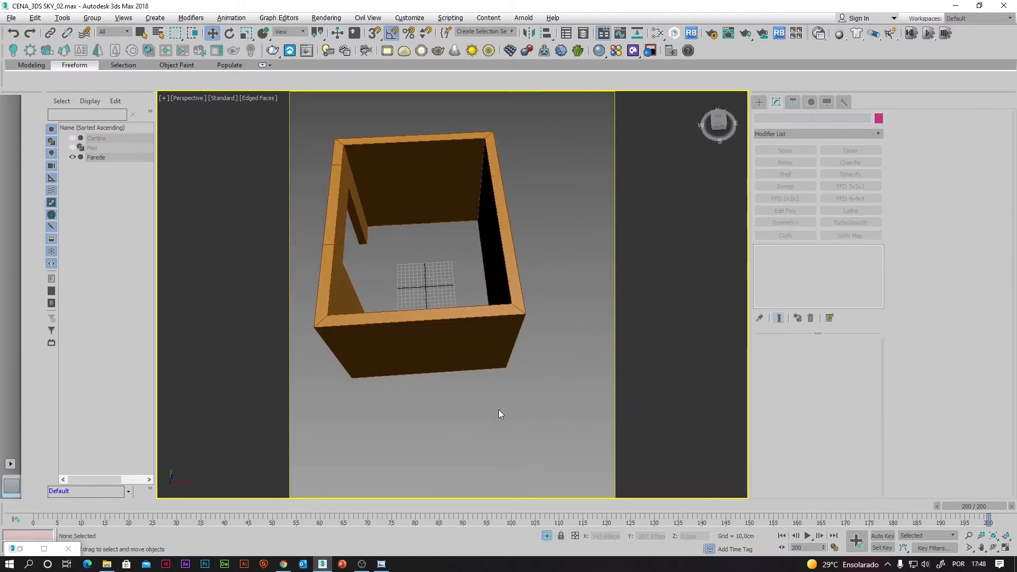
right_click(433, 262)
click(508, 221)
alt+middle_drag(555, 268, 348, 241)
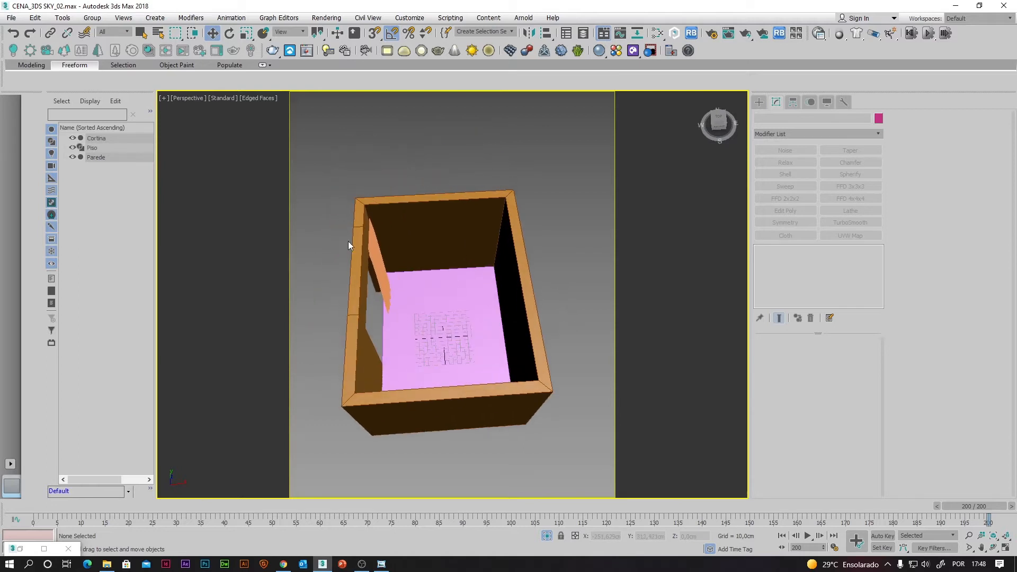
Show all four views, apply an FFD 2x2x2 modifier to the Cortina curtain, and start editing its control points.
key(alt+w)
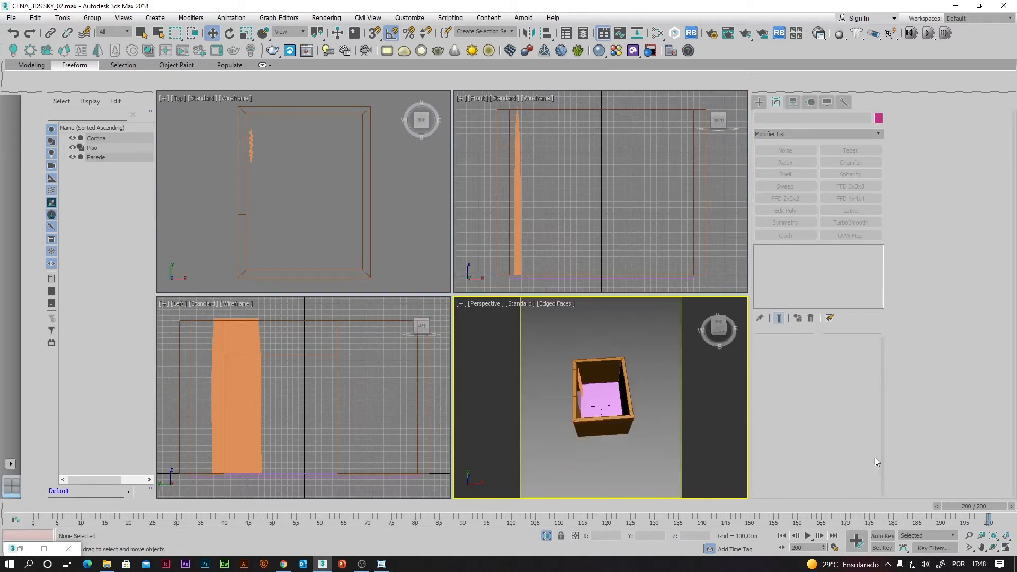
click(520, 161)
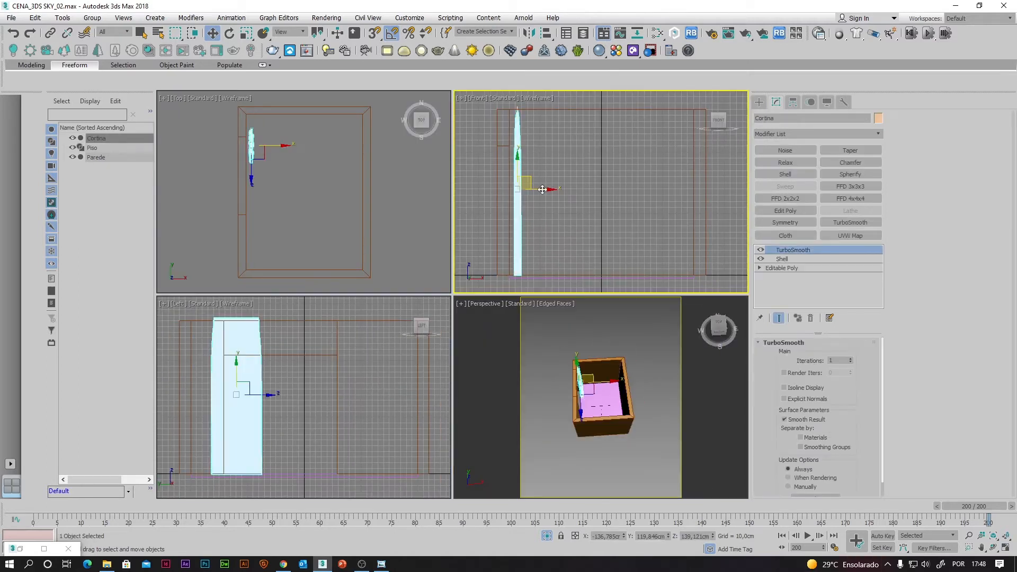
scroll(529, 261, up, 3)
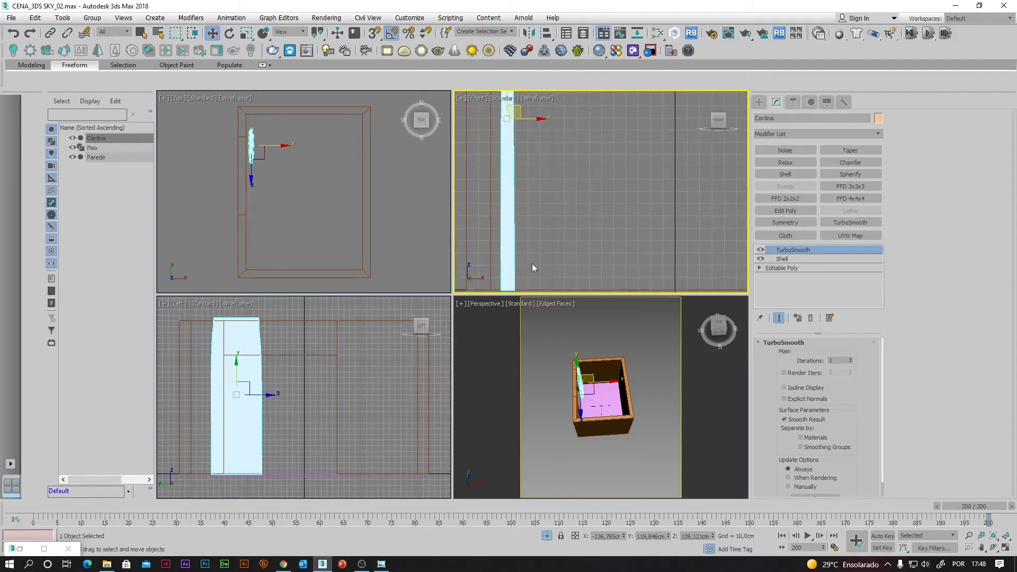
middle_drag(535, 249, 556, 321)
middle_drag(560, 158, 556, 250)
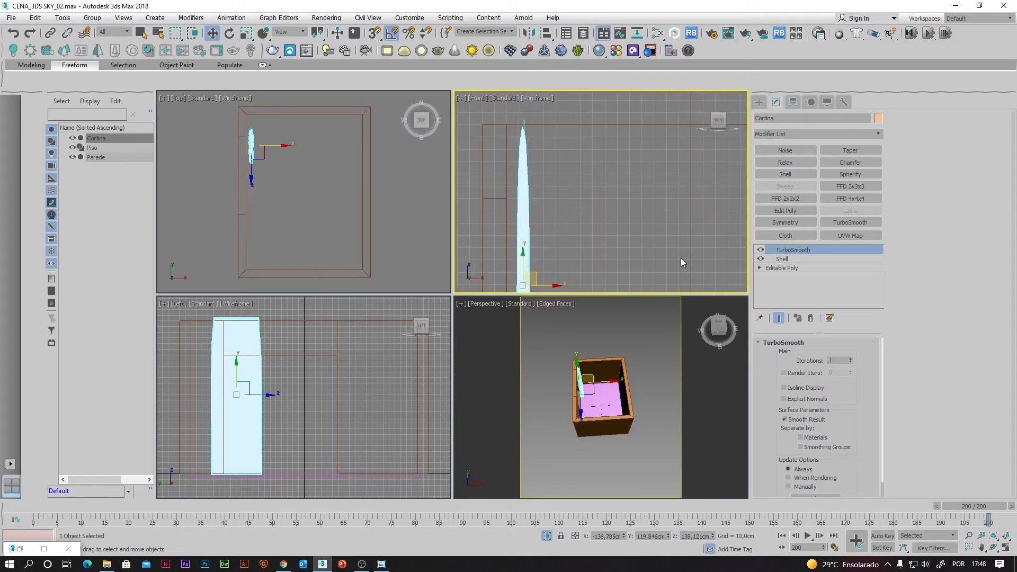
click(786, 199)
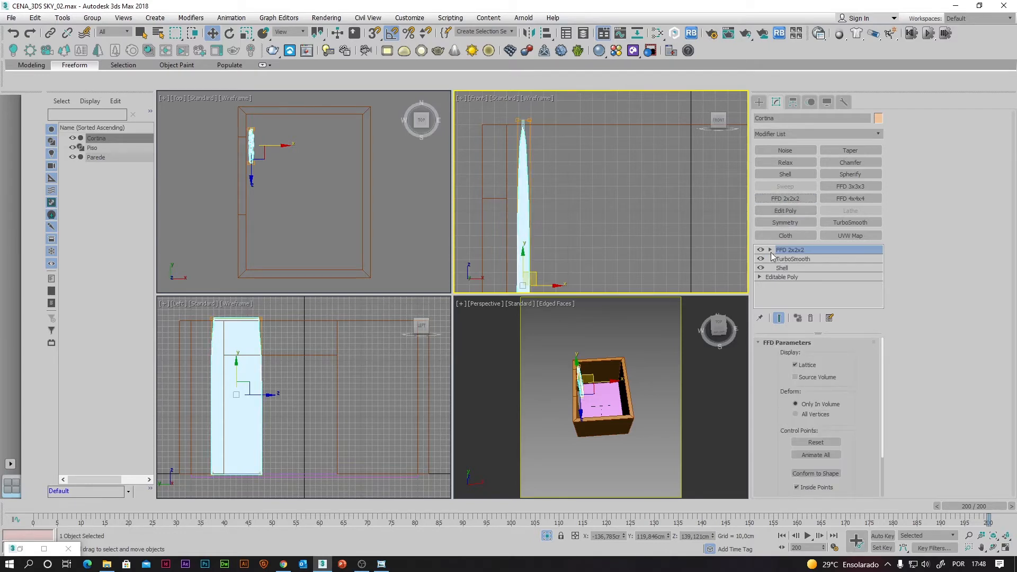
click(770, 250)
click(799, 260)
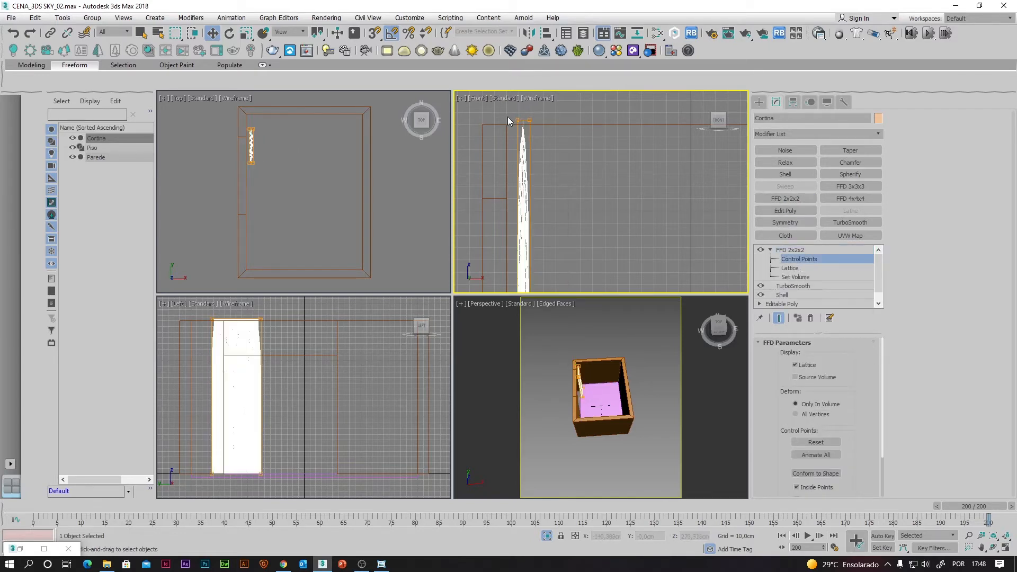
Select the curtain's top control points and lower them to about Z 264.5 cm, below the top of the walls.
drag(507, 117, 551, 134)
middle_drag(586, 136, 589, 158)
drag(527, 122, 527, 134)
Select the curtain's bottom control points and raise them to about Z 0.5 cm, just above the floor.
middle_drag(587, 259, 586, 146)
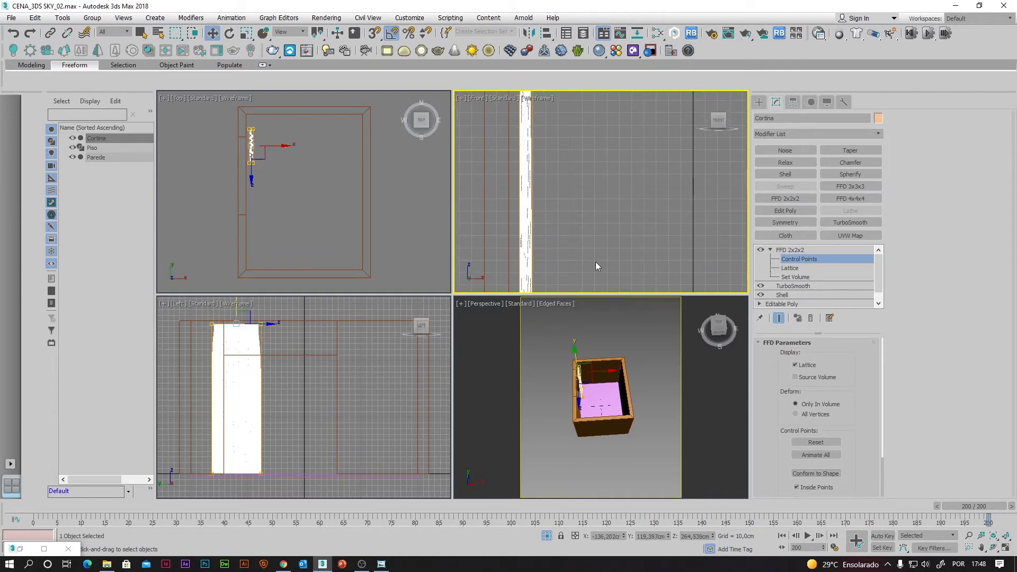
middle_drag(595, 262, 615, 229)
scroll(556, 192, up, 3)
scroll(614, 228, up, 1)
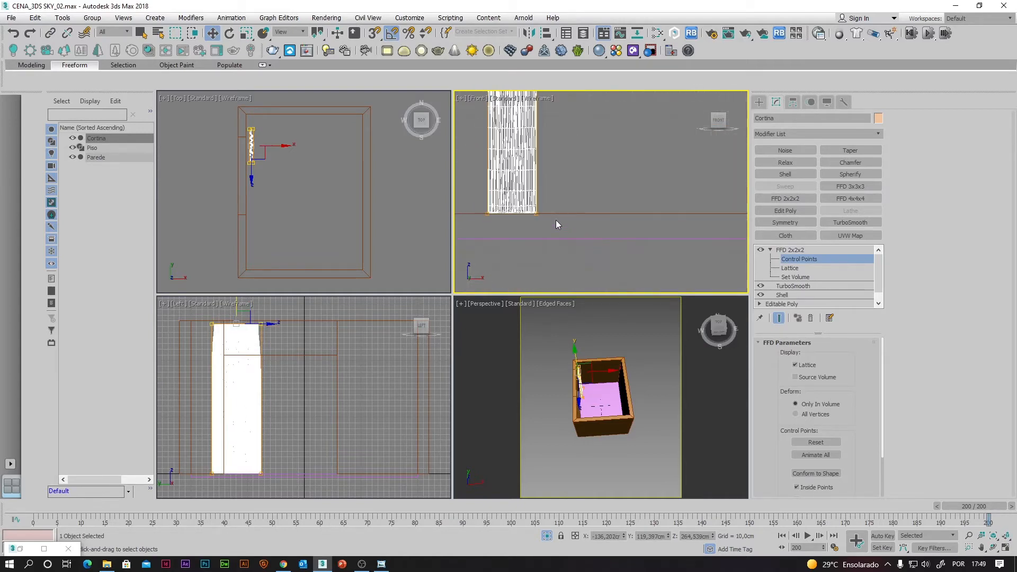
drag(479, 212, 513, 192)
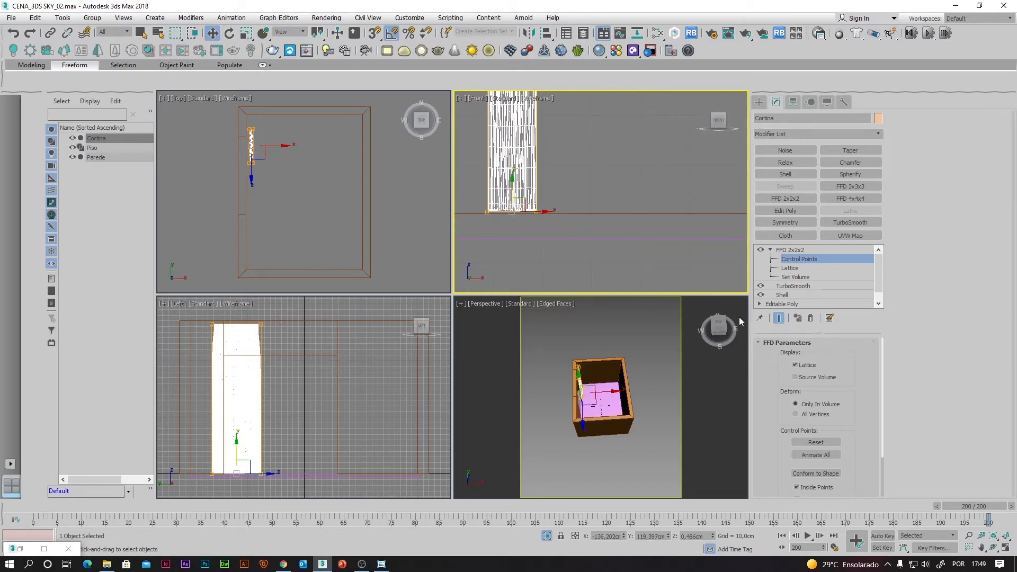
click(799, 258)
Shift the curtain's bottom control points toward the wall to about X -139.2 cm, then leave control point editing.
scroll(616, 249, down, 5)
middle_drag(646, 248, 618, 180)
click(800, 260)
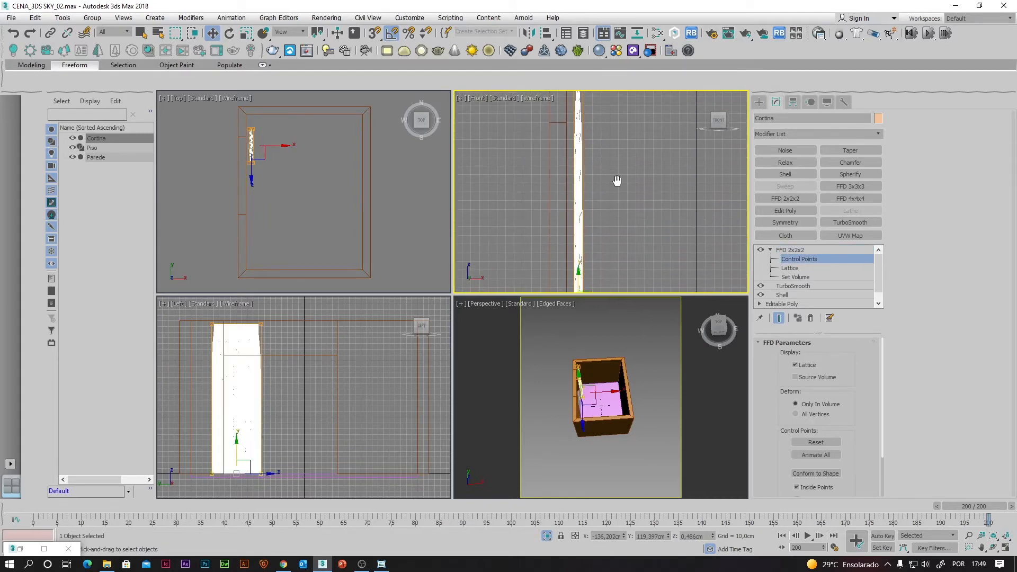
middle_drag(624, 217, 595, 207)
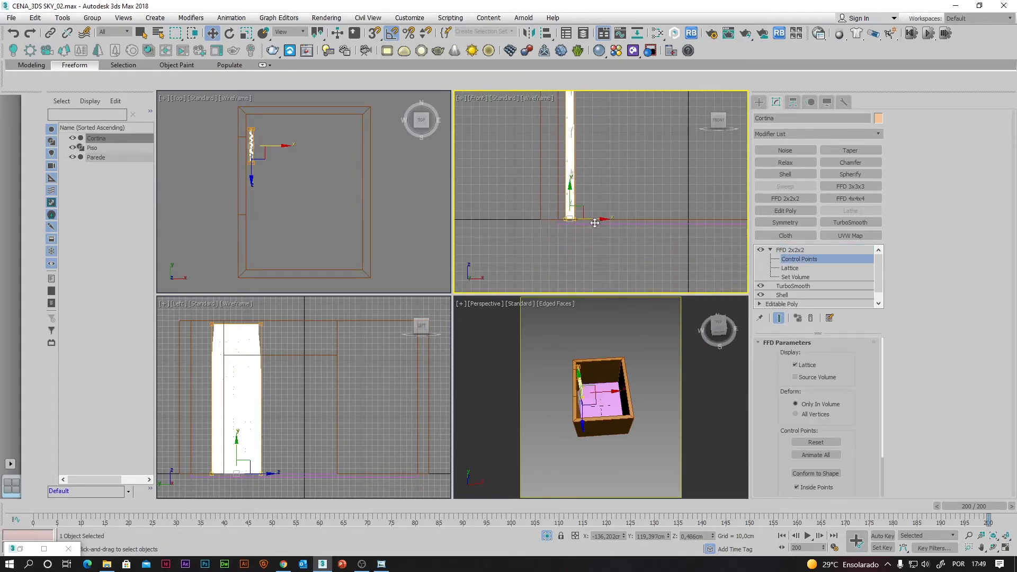
drag(595, 221, 593, 222)
middle_drag(614, 189, 612, 334)
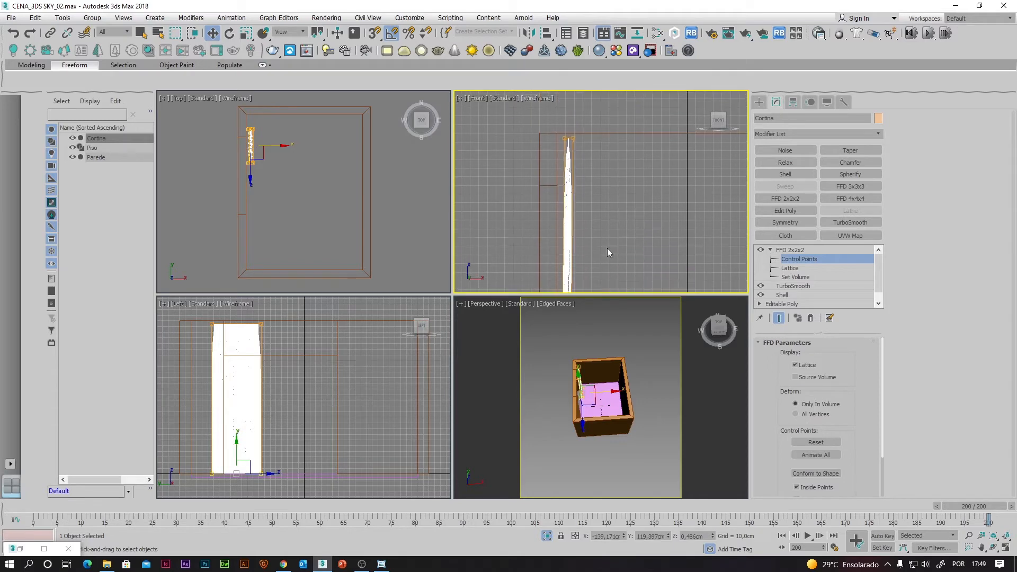
click(789, 260)
click(697, 235)
Move the whole curtain about 2.5 cm along negative X, closer to the wall with the opening, and deselect it.
scroll(622, 253, down, 3)
middle_drag(636, 279, 610, 186)
scroll(613, 233, up, 5)
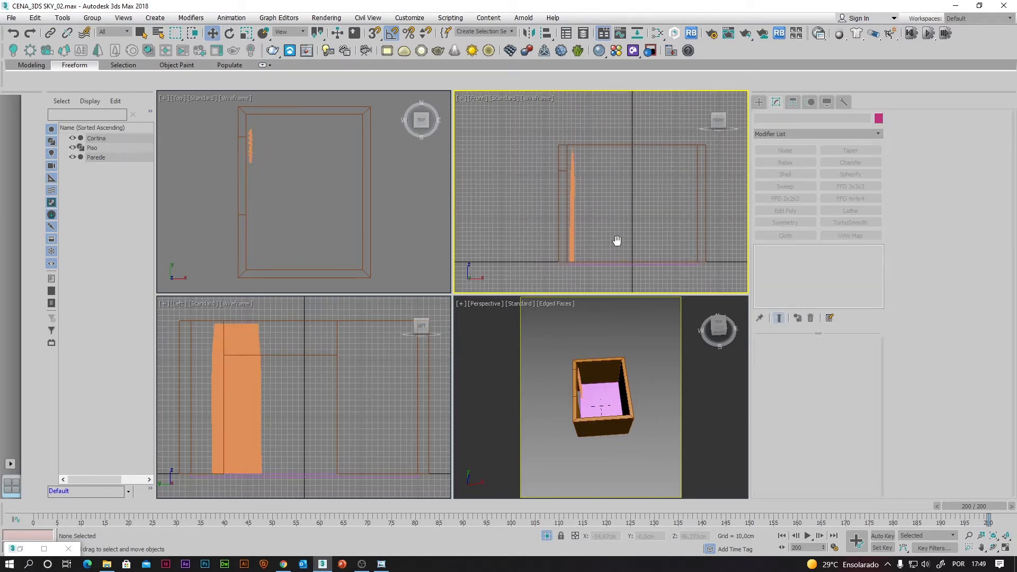
click(550, 206)
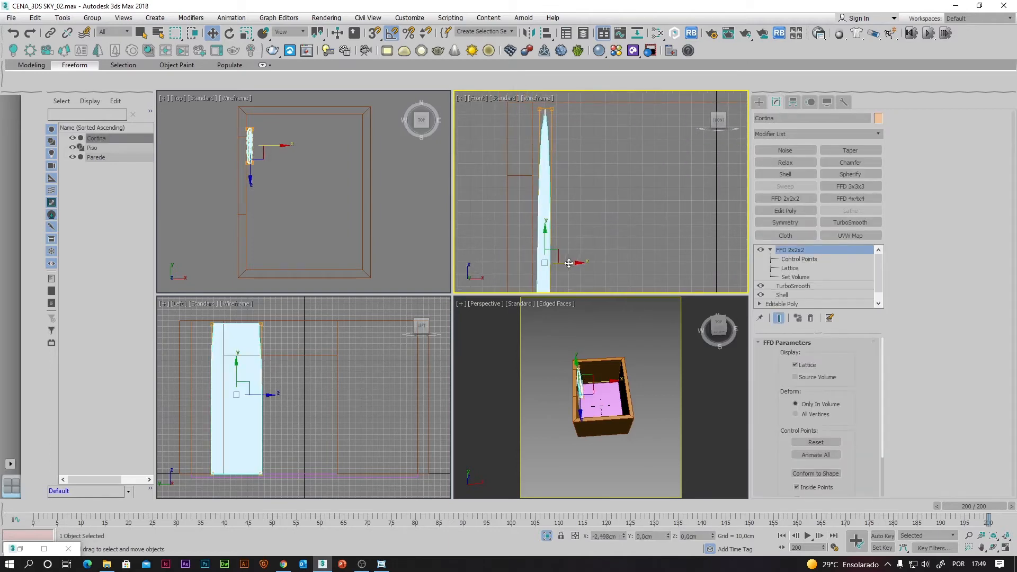
scroll(609, 245, down, 3)
middle_drag(608, 262, 608, 227)
click(645, 374)
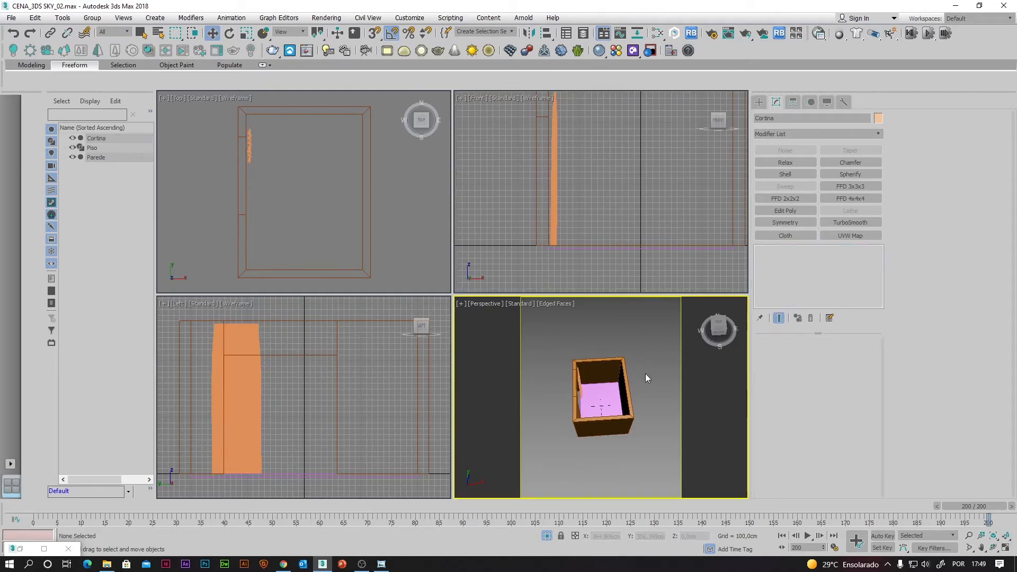
Clone the Piso floor as a single copy moved up to about Z 263.5 cm to serve as the ceiling.
mouse_move(646, 374)
alt+middle_down()
mouse_move(609, 376)
mouse_move(630, 380)
alt+middle_up()
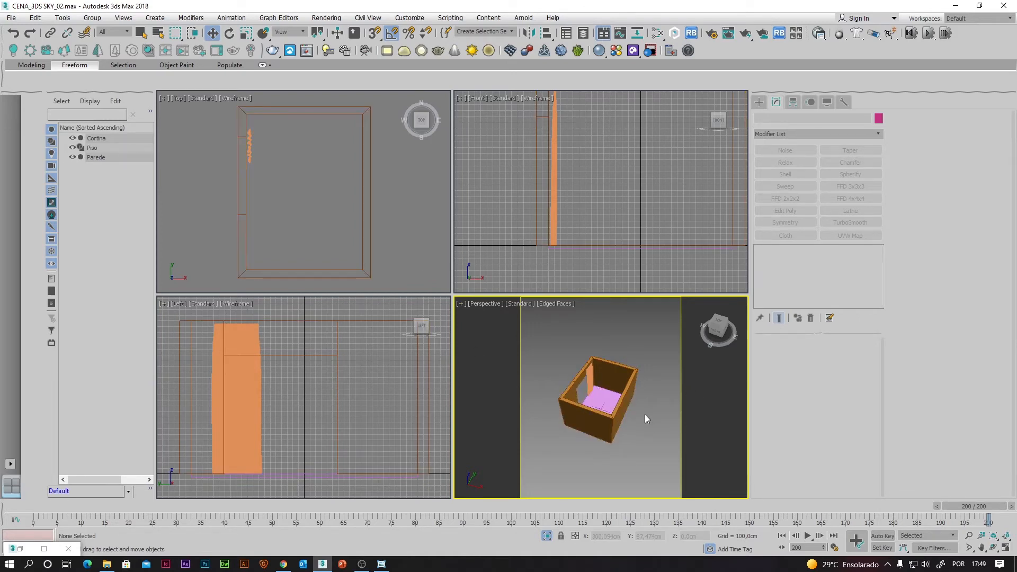
click(606, 400)
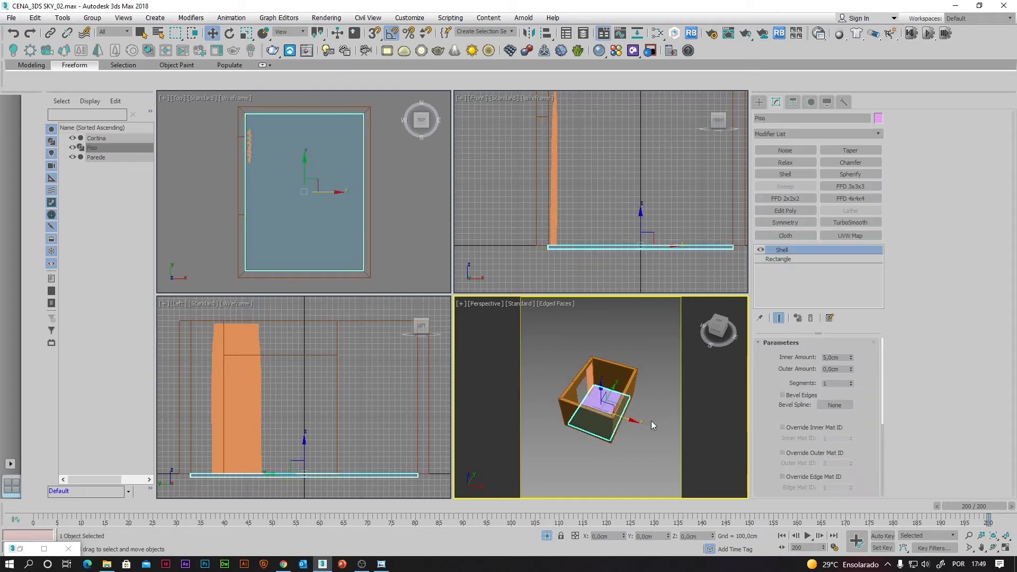
alt+middle_drag(650, 421, 609, 391)
shift+drag(601, 396, 601, 355)
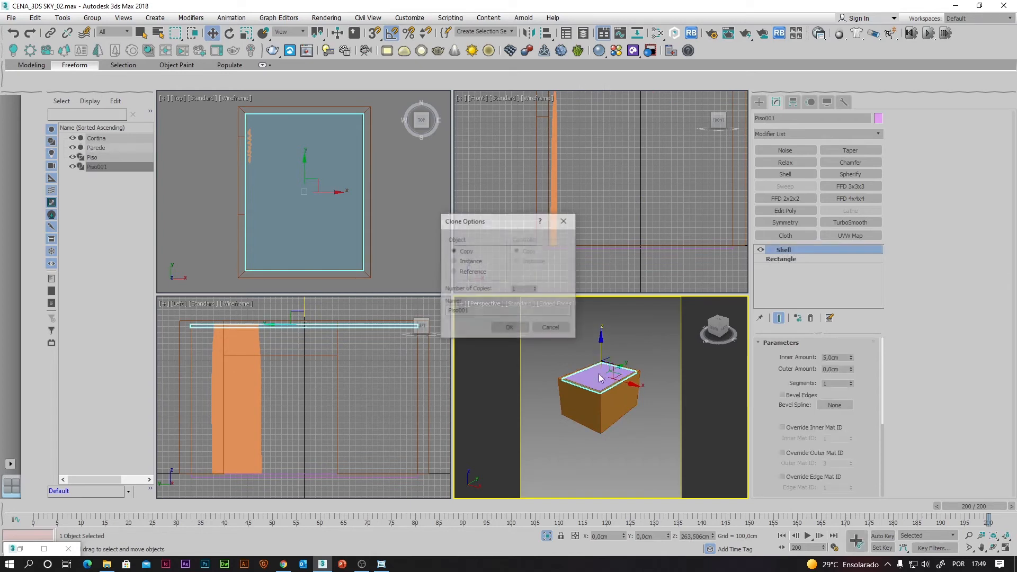
click(509, 328)
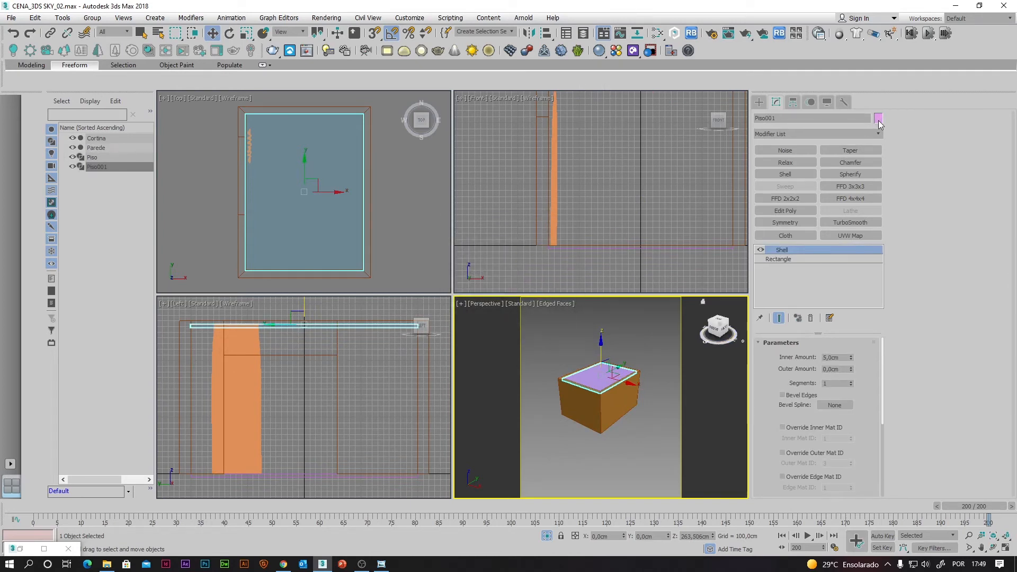
Give the ceiling copy a yellow-green object color and set its Z position to 270 cm.
click(465, 260)
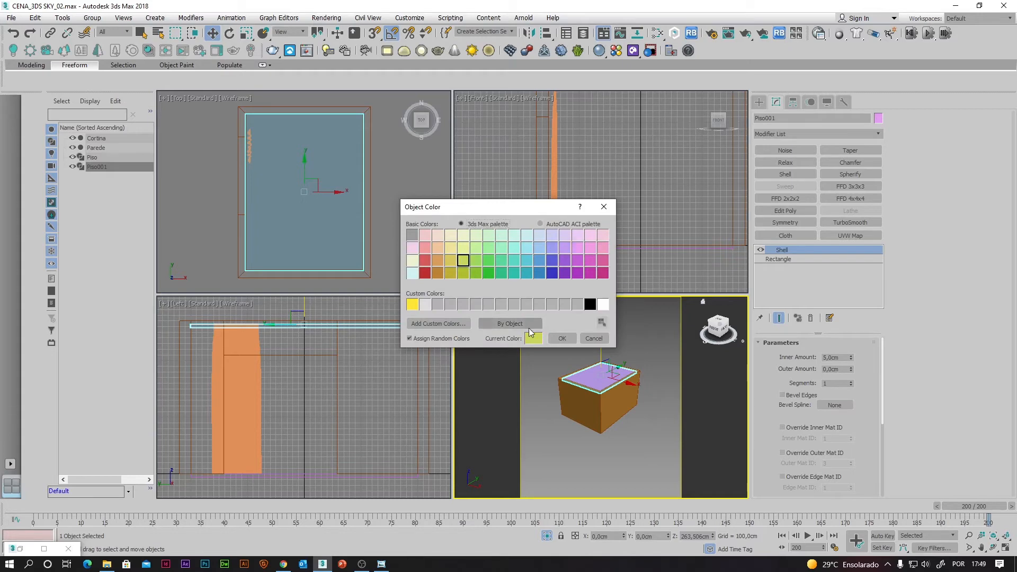
click(562, 338)
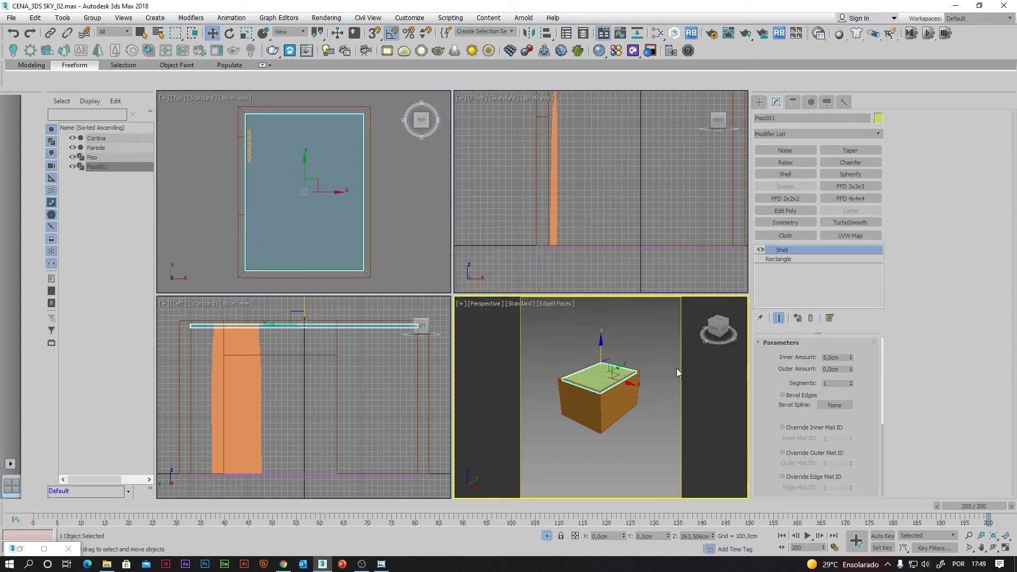
double_click(694, 538)
text(270)
key(Return)
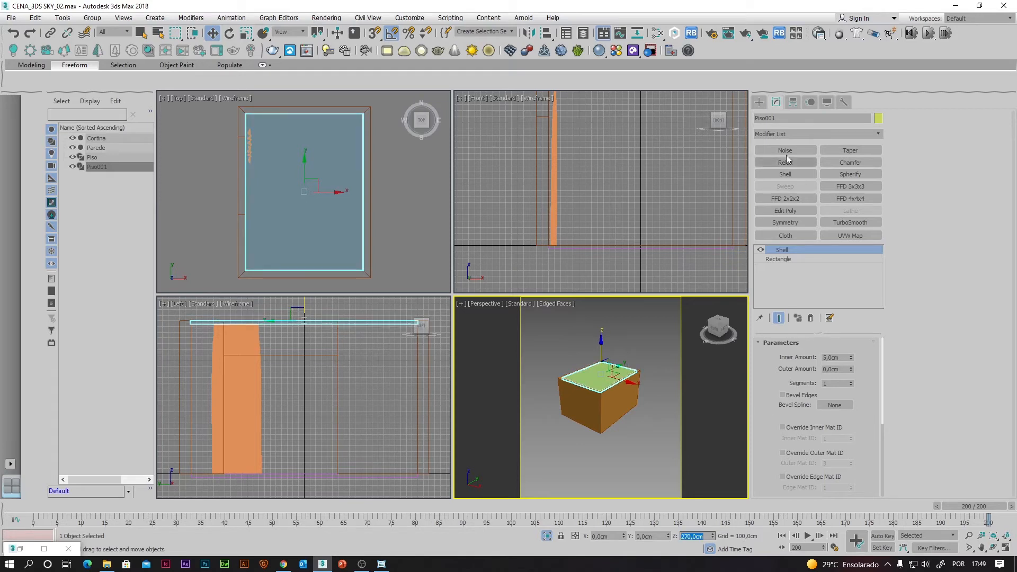
Rename the ceiling copy as Gesso and deselect it.
click(785, 120)
text(G)
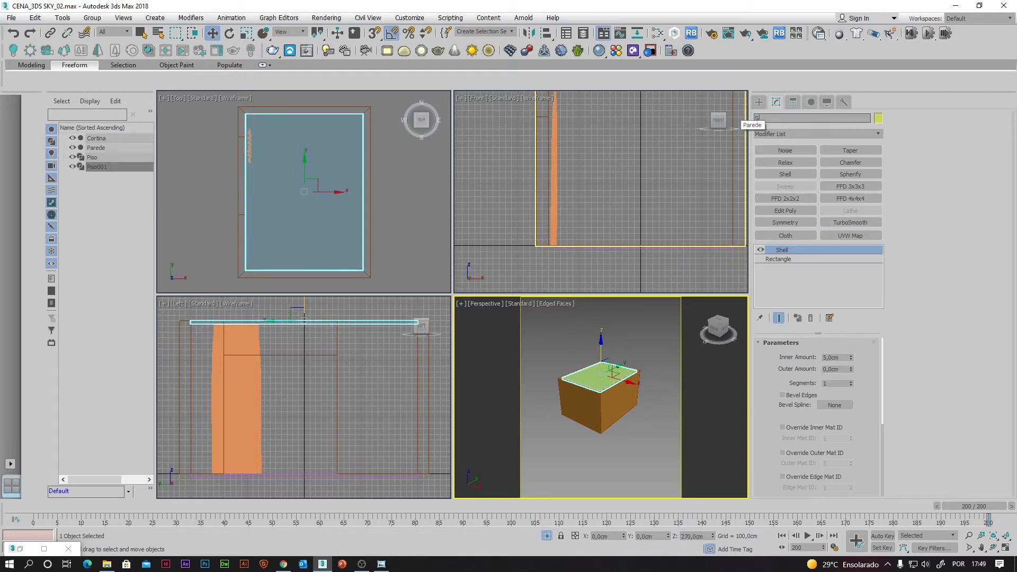
text(esso)
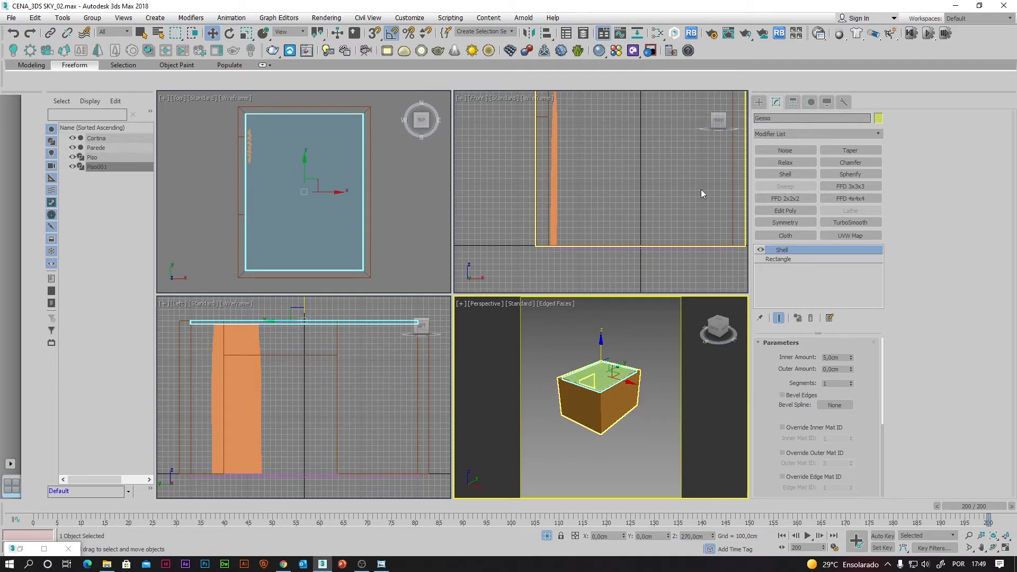
click(669, 361)
Enlarge the perspective view to full size and examine from several angles how the Gesso ceiling fits between the walls.
alt+middle_drag(673, 368, 683, 423)
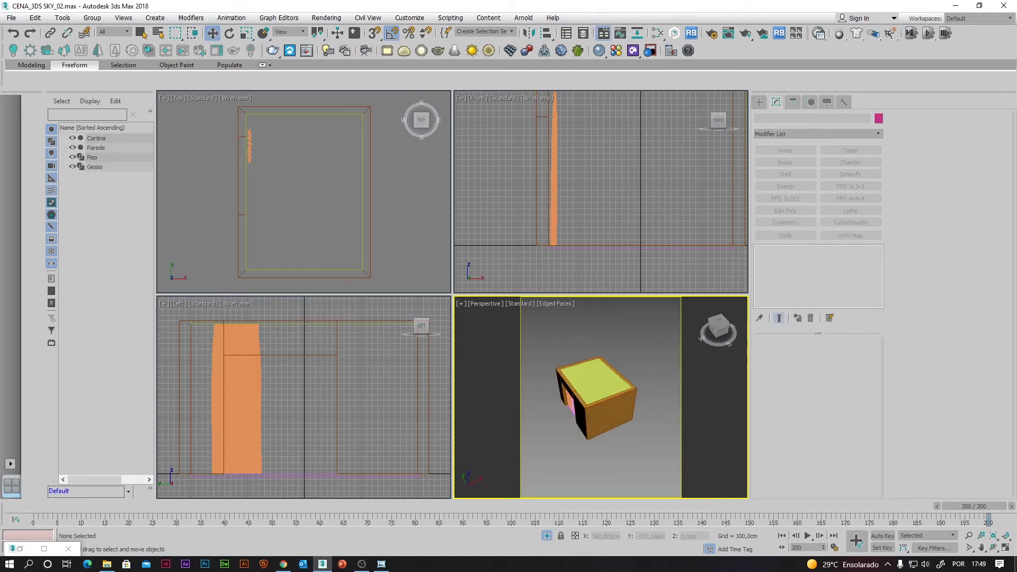
click(1005, 548)
alt+middle_drag(532, 377, 550, 380)
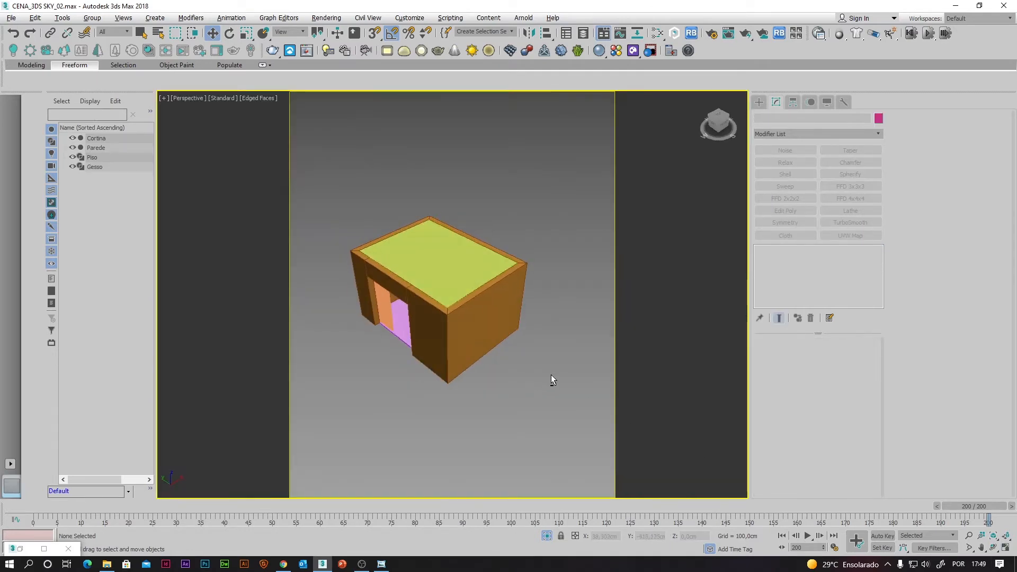
click(454, 277)
scroll(466, 271, up, 5)
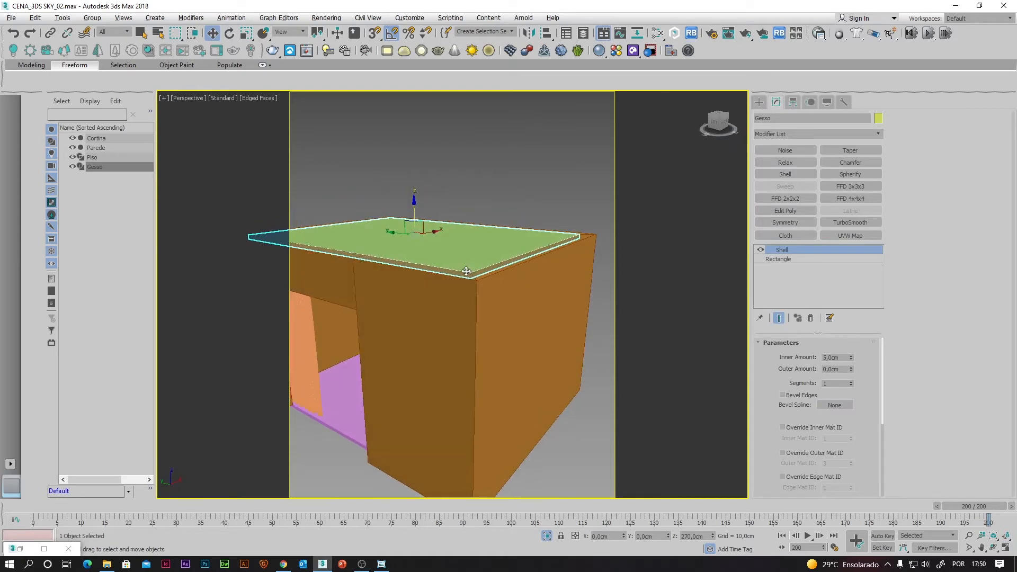
alt+middle_drag(466, 271, 500, 291)
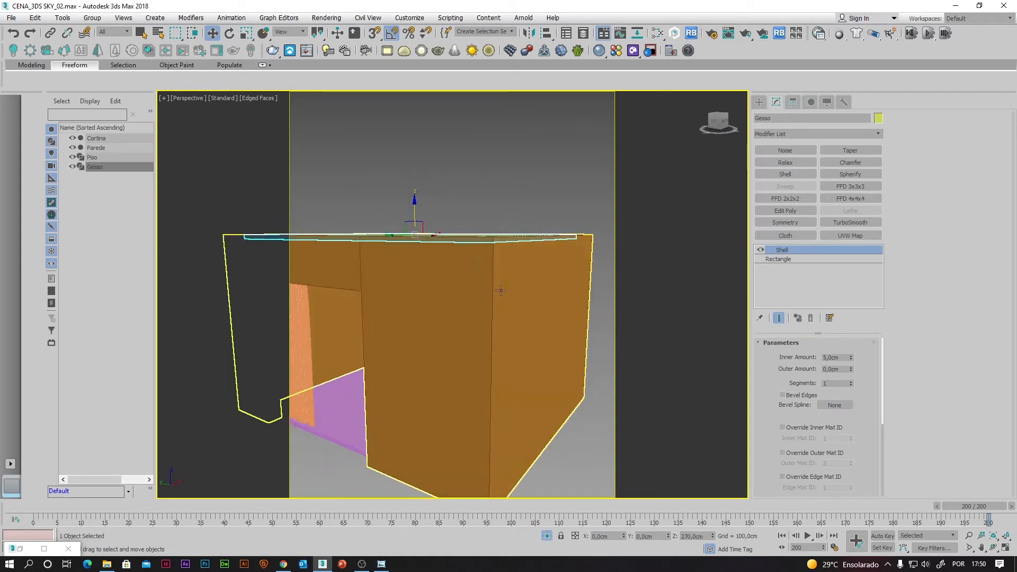
alt+middle_drag(570, 323, 498, 329)
click(508, 179)
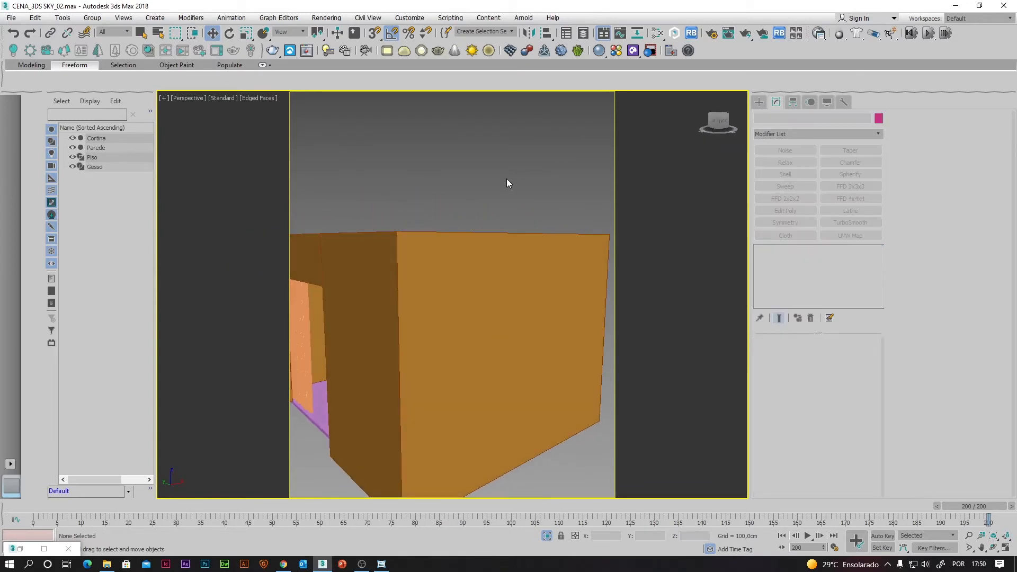
alt+middle_drag(506, 179, 485, 220)
Try an inner amount of 10 cm in the Gesso ceiling's Shell modifier.
click(476, 236)
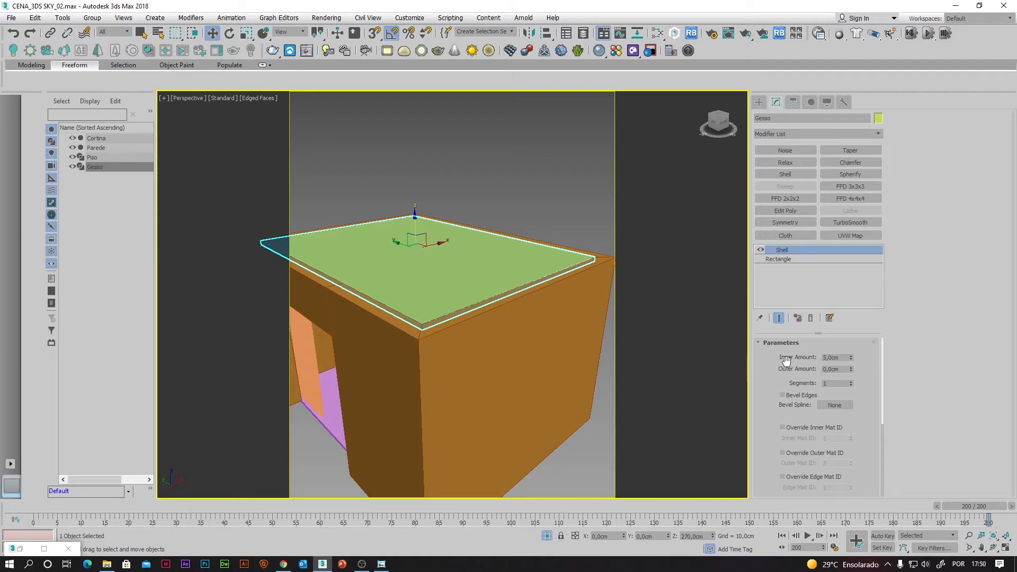
double_click(842, 358)
text(10)
key(Return)
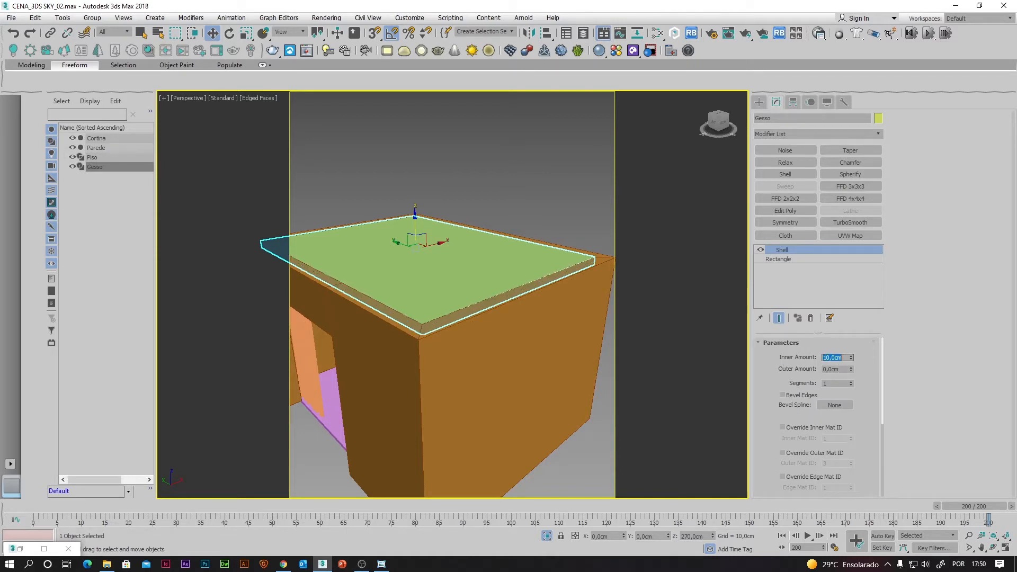
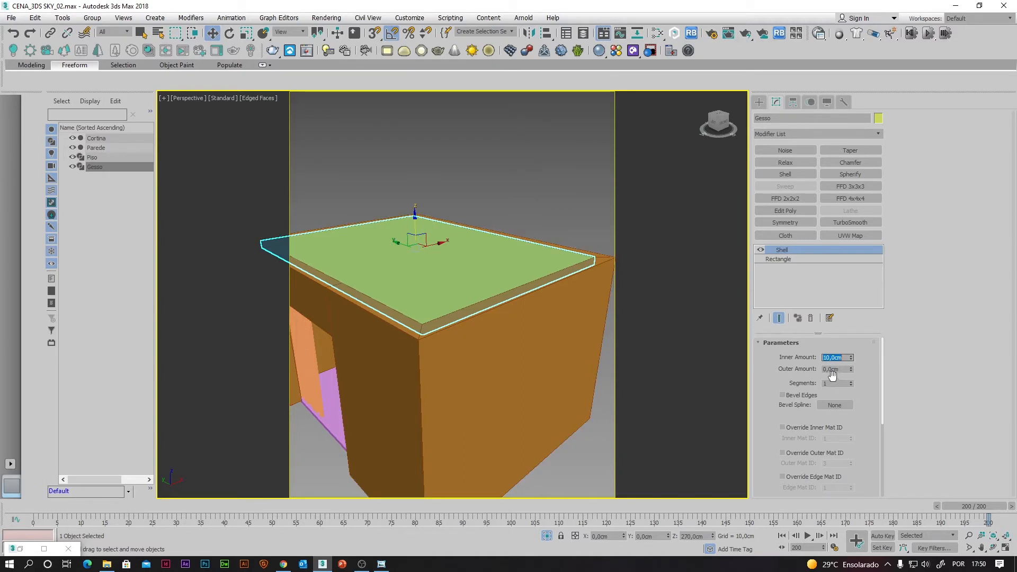
Set the Gesso ceiling's Shell inner amount to 0 cm and its outer amount to 5 cm.
text(0)
double_click(844, 371)
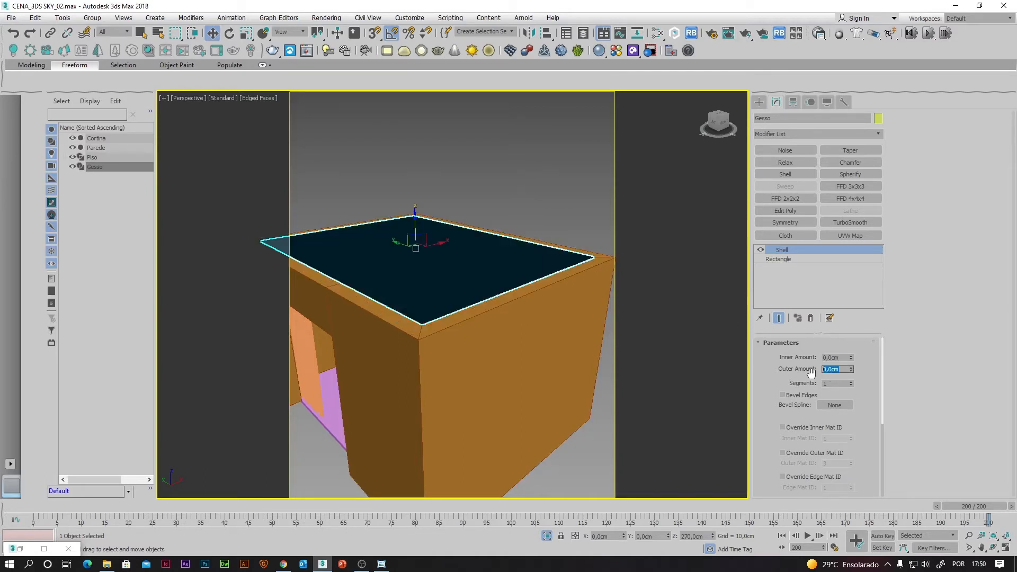
text(5)
key(Return)
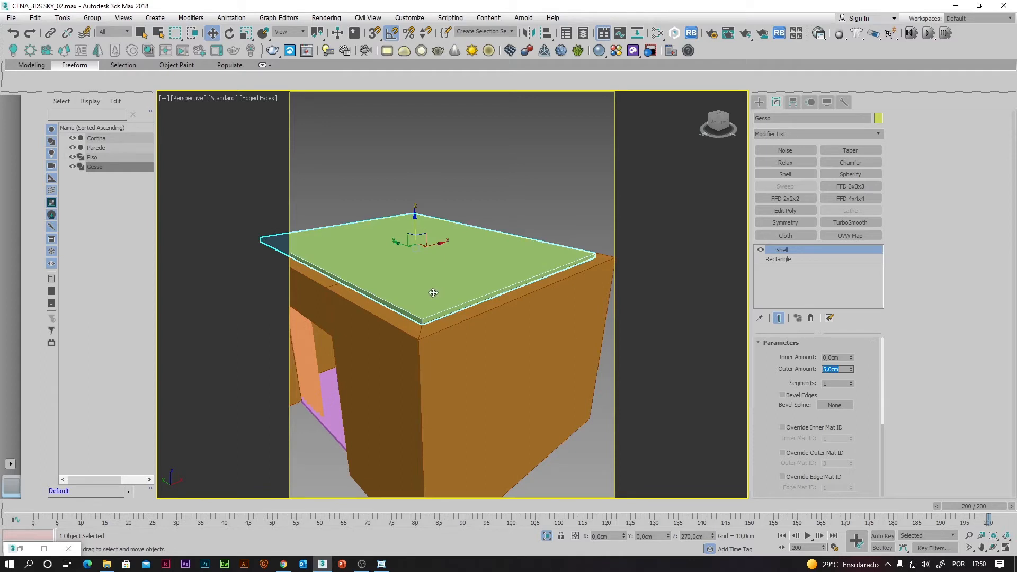
Add an Edit Poly modifier to the Gesso ceiling and isolate it, viewed from below.
alt+middle_drag(469, 333, 501, 324)
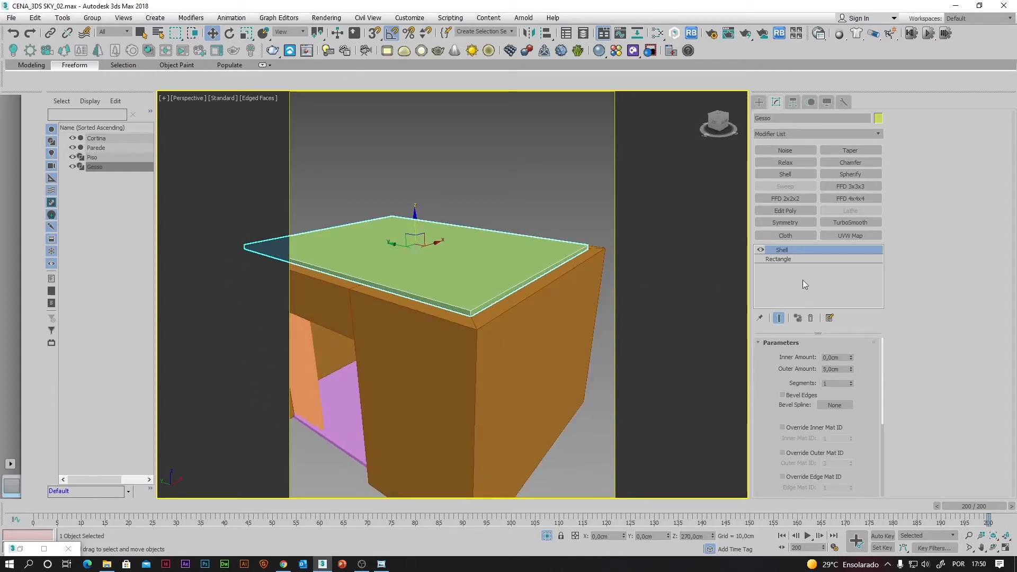
click(793, 212)
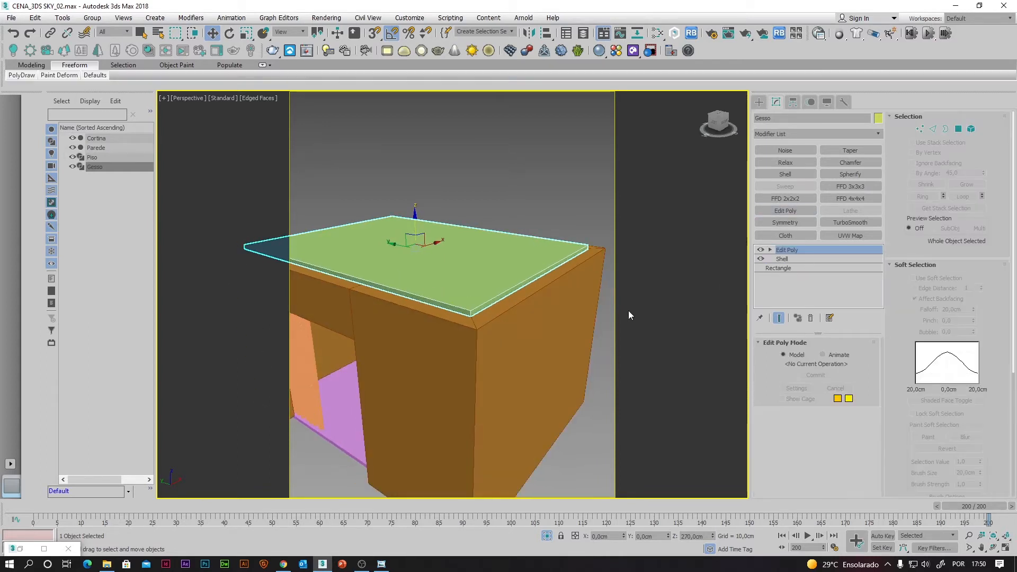
key(alt+q)
alt+middle_drag(537, 344, 466, 278)
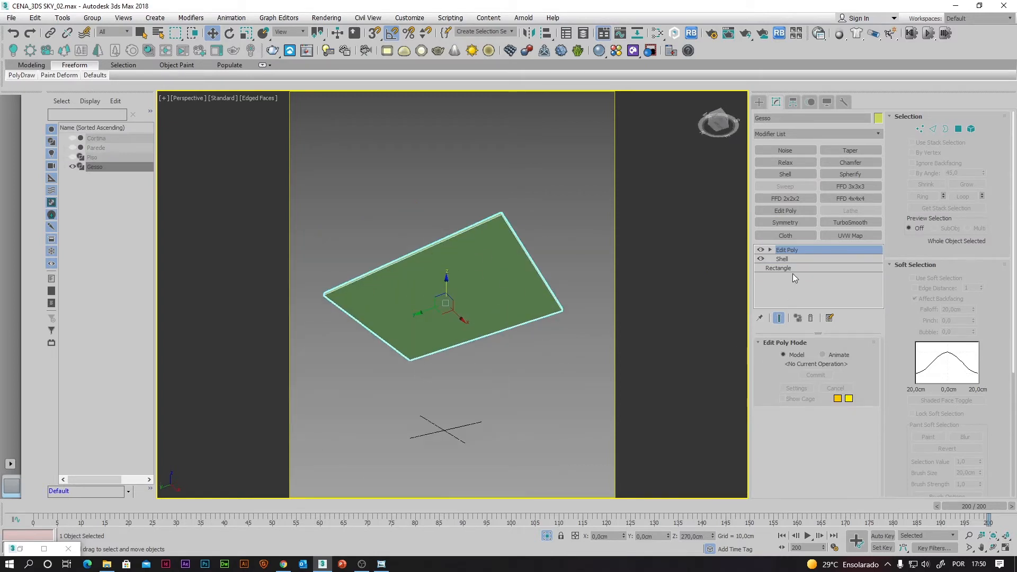
Inset the ceiling's large underside polygon by 5 cm.
click(959, 129)
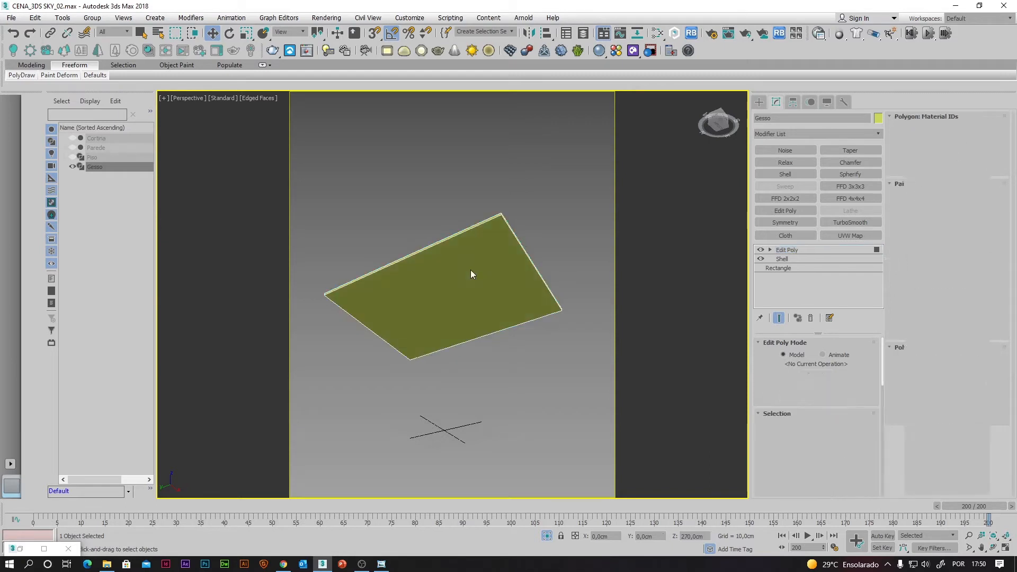
click(470, 270)
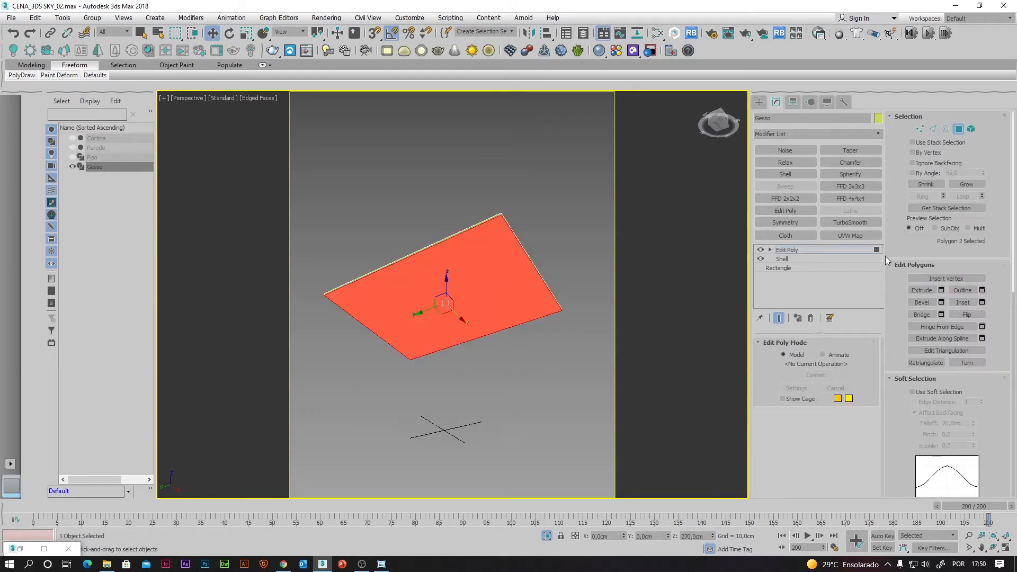
click(981, 302)
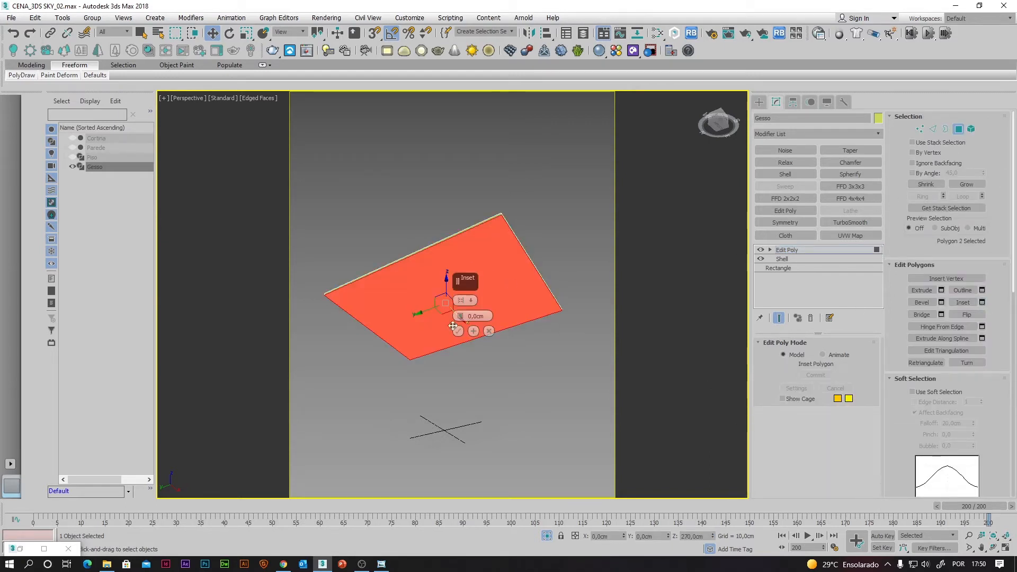
click(474, 317)
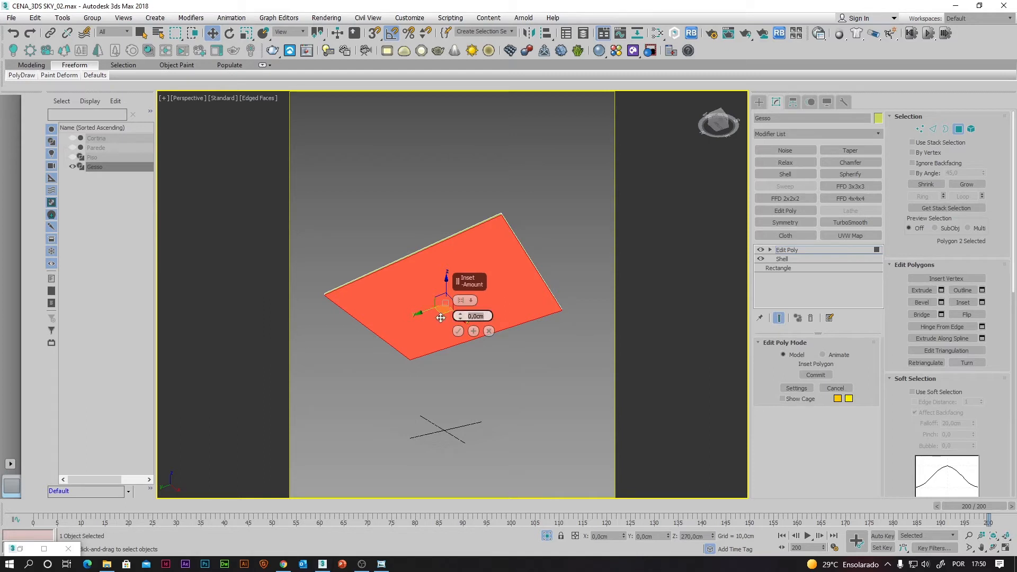
text(5)
key(Return)
click(458, 331)
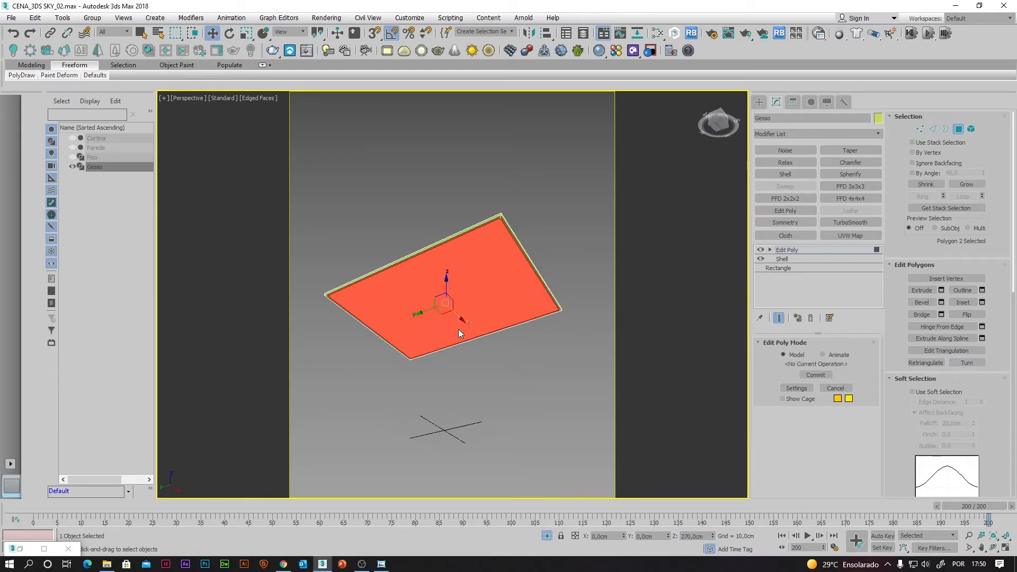
Switch the Gesso ceiling's Edit Poly modifier to edge editing.
scroll(437, 311, up, 2)
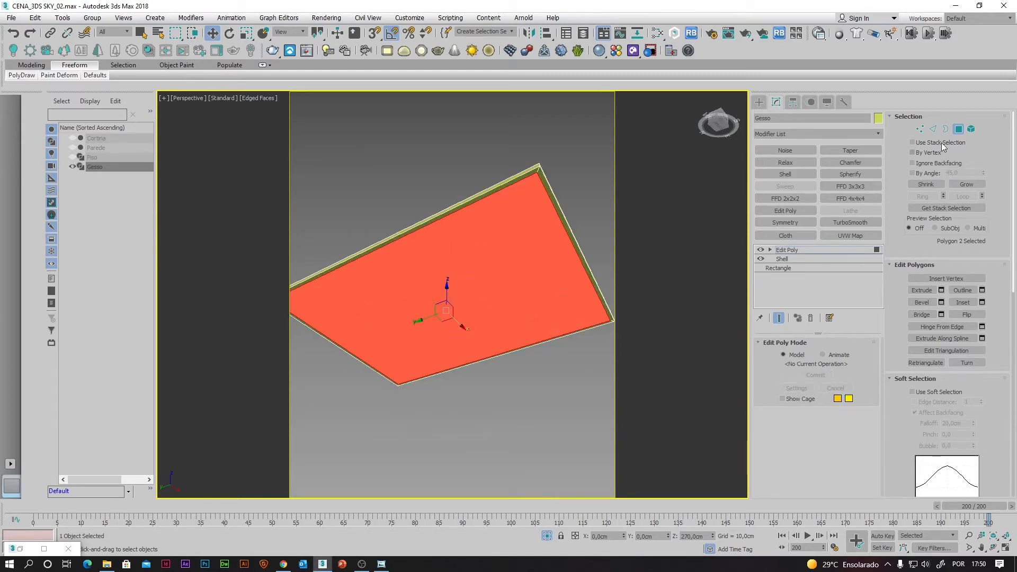
click(933, 129)
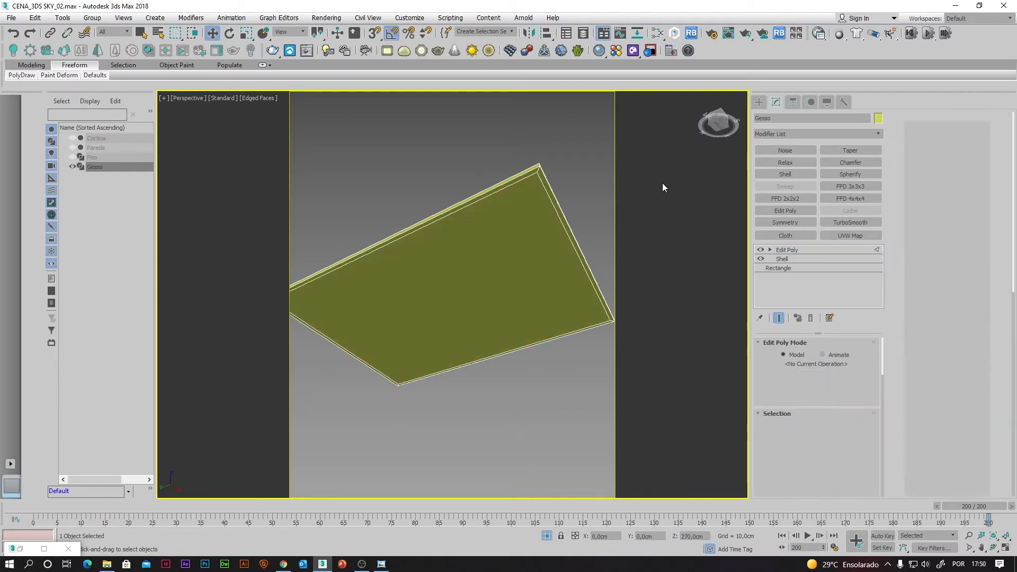
Offset the long inner edge on the underside of the Gesso ceiling by 10 cm along X.
click(478, 199)
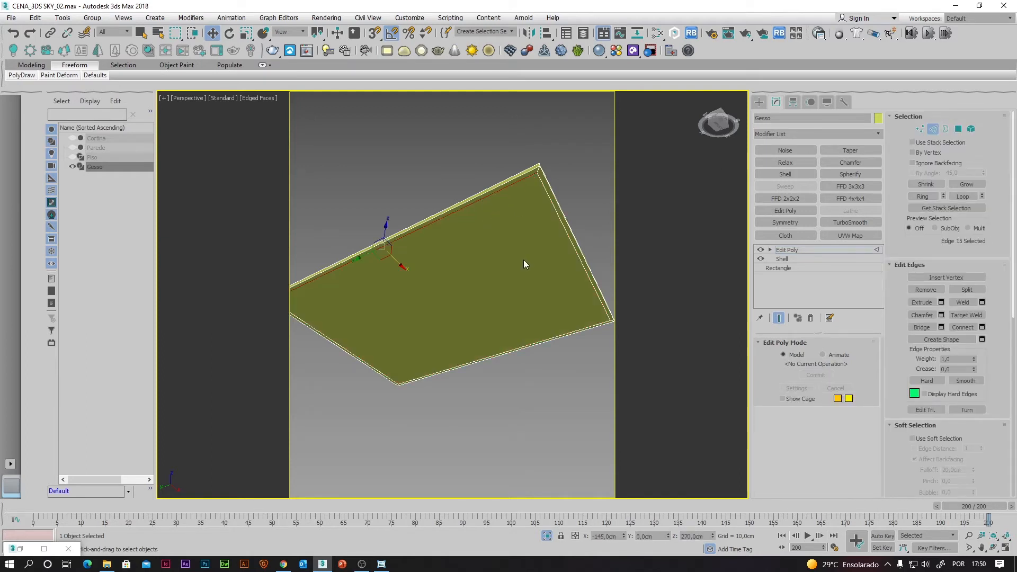
double_click(604, 536)
text(20)
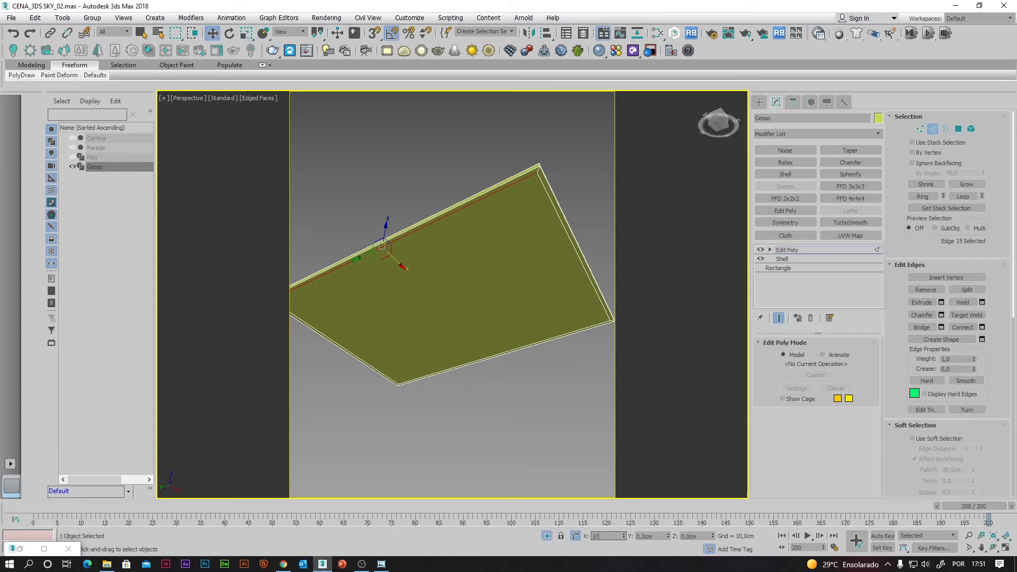
key(Return)
Extrude the large bottom polygon of the Gesso ceiling by 10 cm, then leave polygon editing and deselect the object.
click(958, 128)
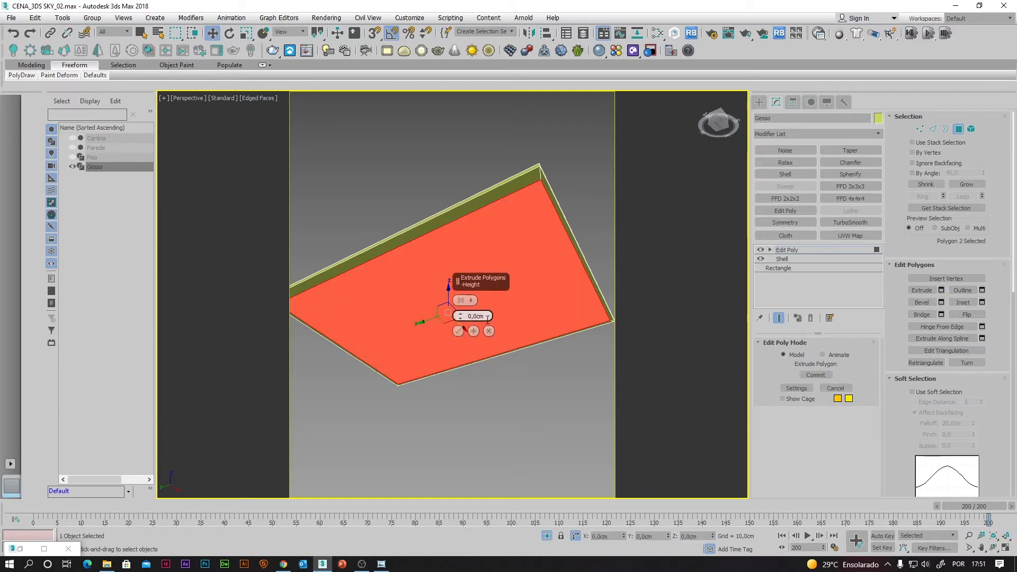
click(461, 315)
text(10)
key(Return)
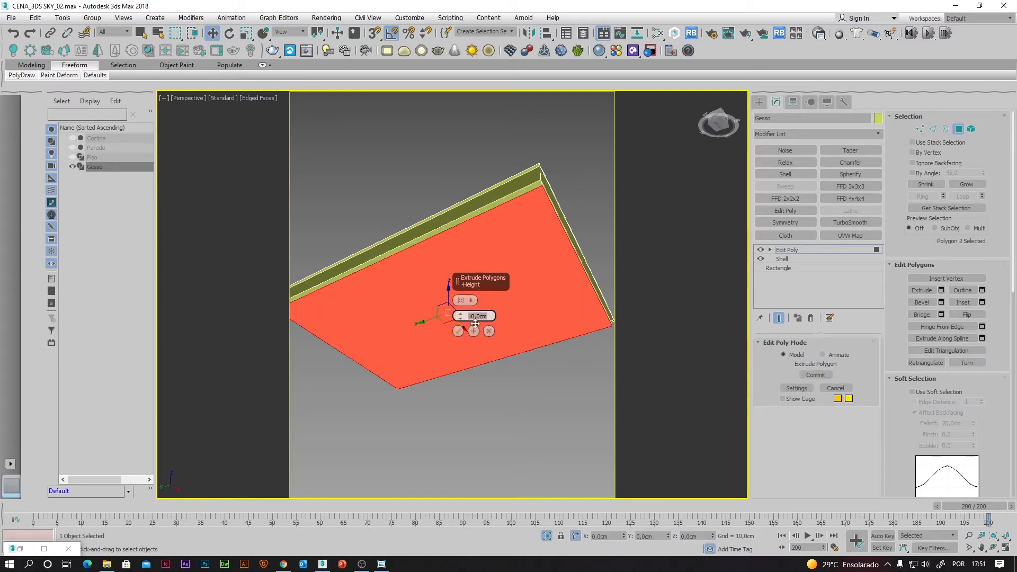
click(458, 330)
alt+middle_drag(522, 345, 513, 359)
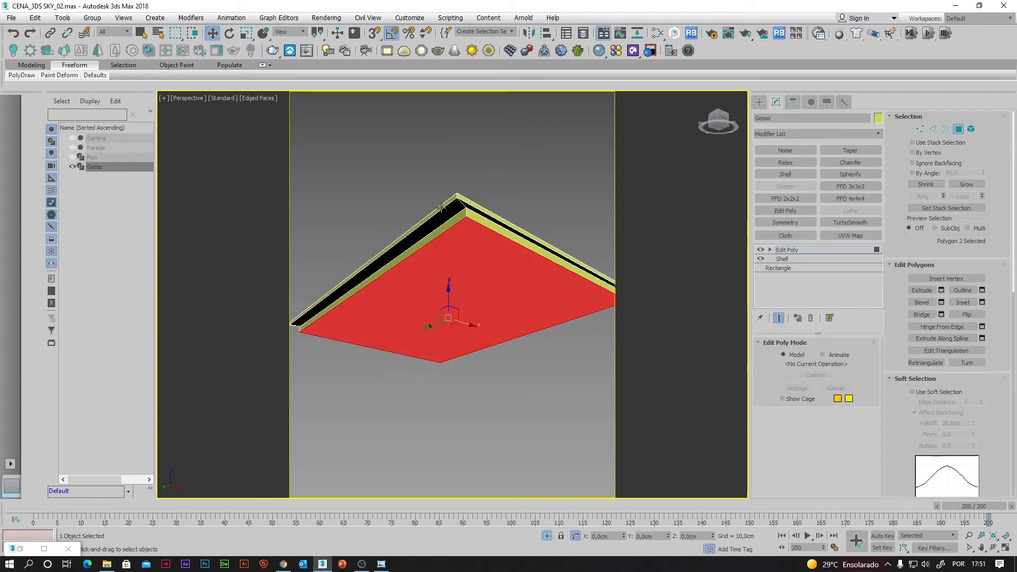
scroll(473, 232, up, 2)
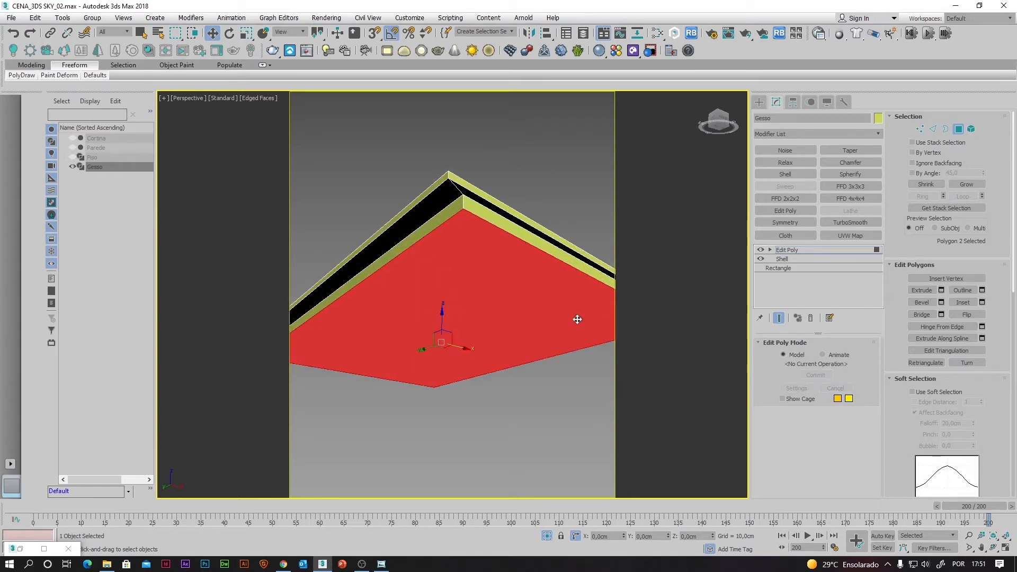
alt+middle_drag(577, 319, 528, 255)
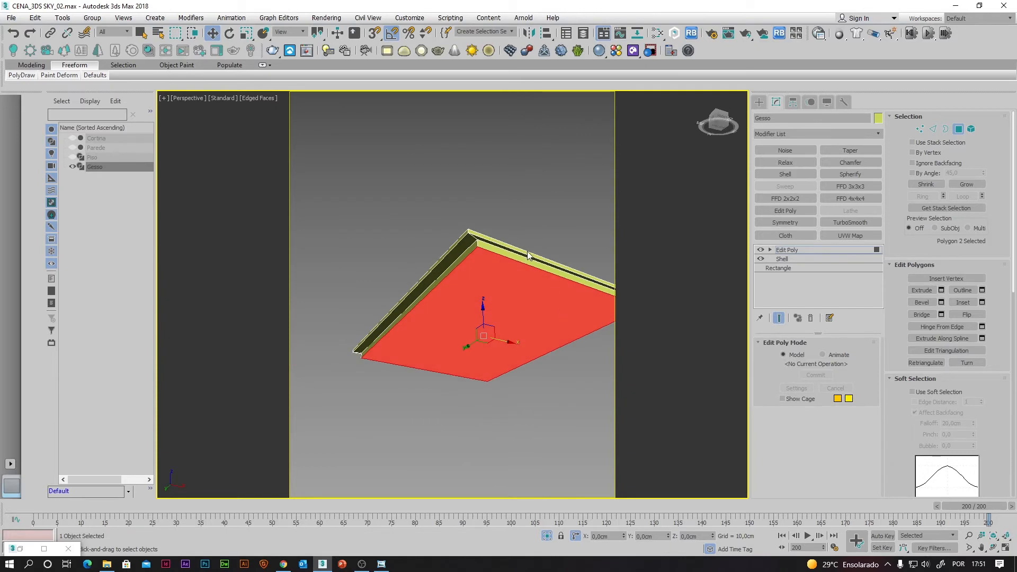
scroll(528, 256, up, 2)
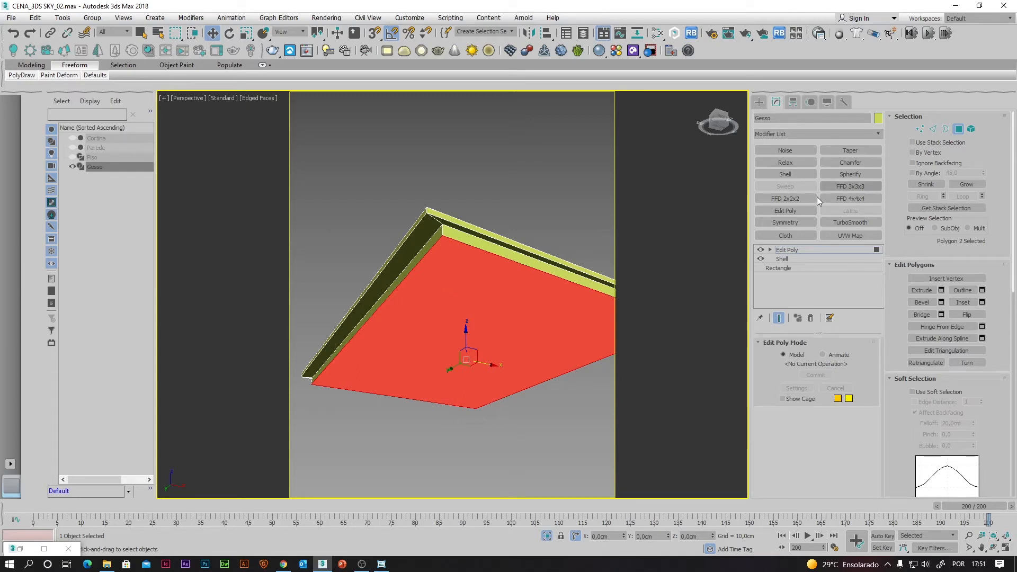
click(961, 131)
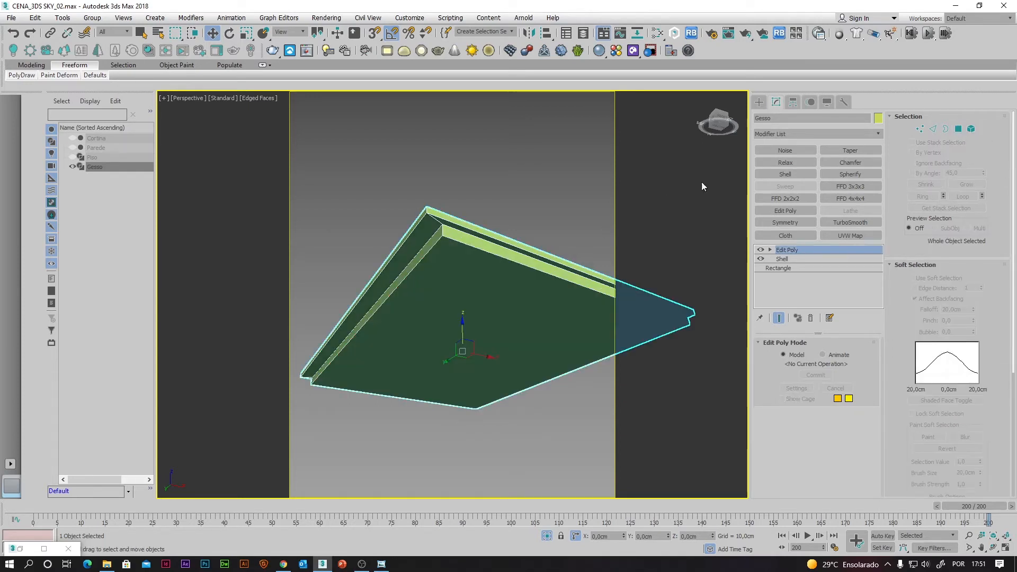
click(551, 151)
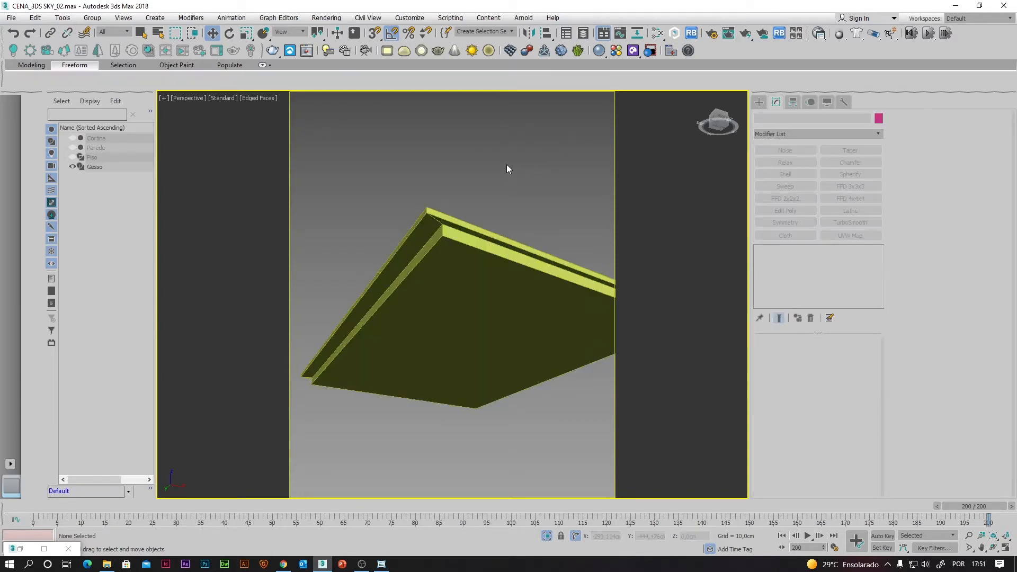
Unhide all objects in the scene.
right_click(441, 141)
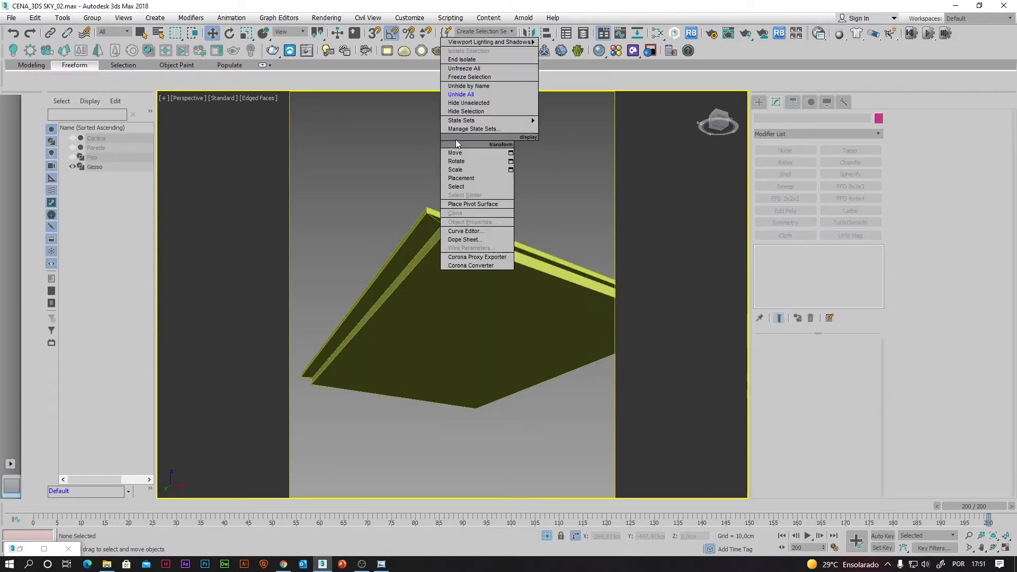
click(469, 97)
alt+middle_drag(526, 268, 565, 288)
middle_drag(441, 405, 528, 313)
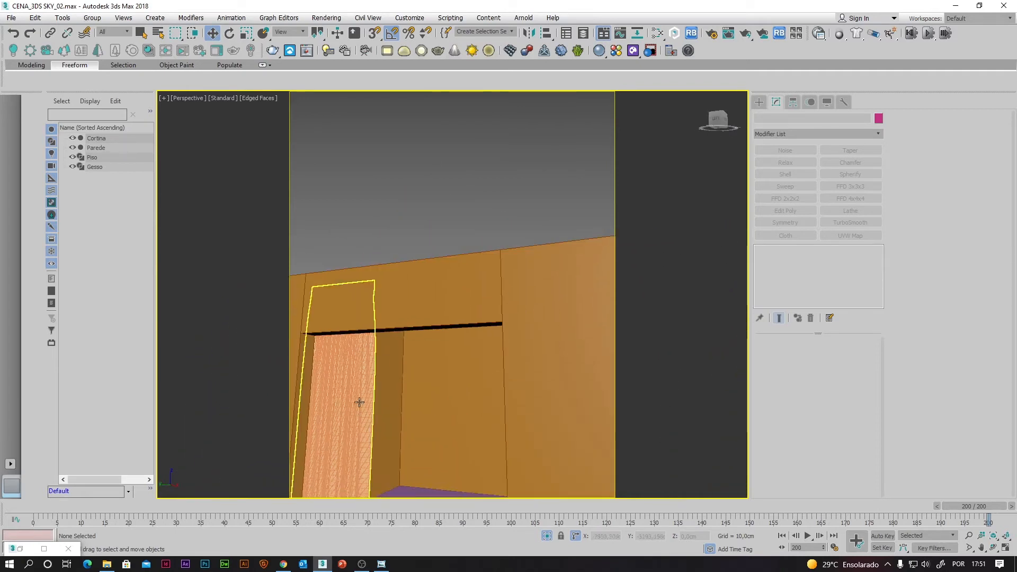
alt+middle_drag(401, 438, 425, 425)
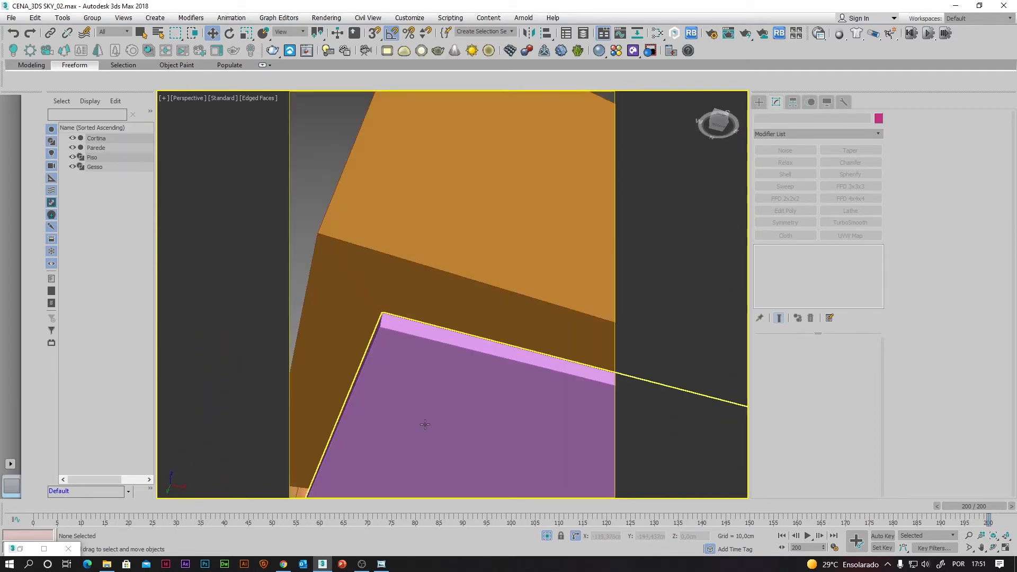
Hide the Piso floor to see the room's interior from below.
click(425, 424)
right_click(465, 355)
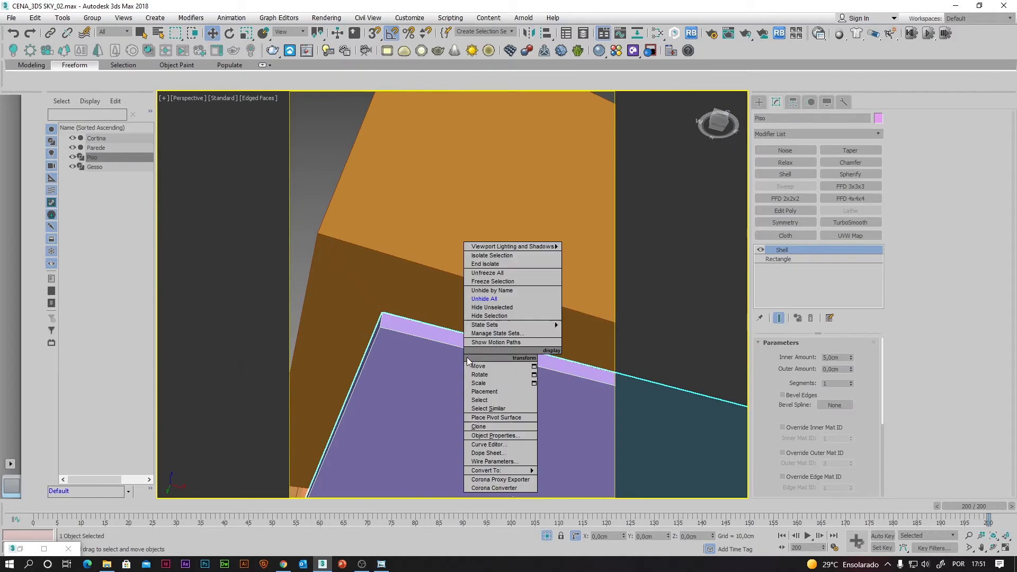
click(489, 317)
alt+middle_drag(454, 374, 438, 411)
click(436, 391)
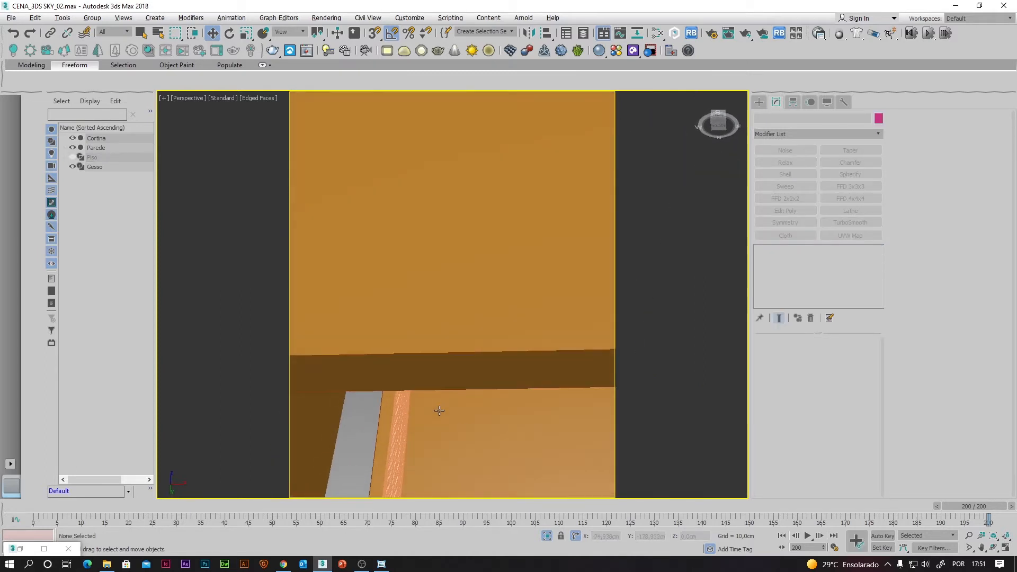
Show the four-viewport layout and examine the ceiling, curtain and wall base in the Front view.
click(1004, 547)
click(1005, 536)
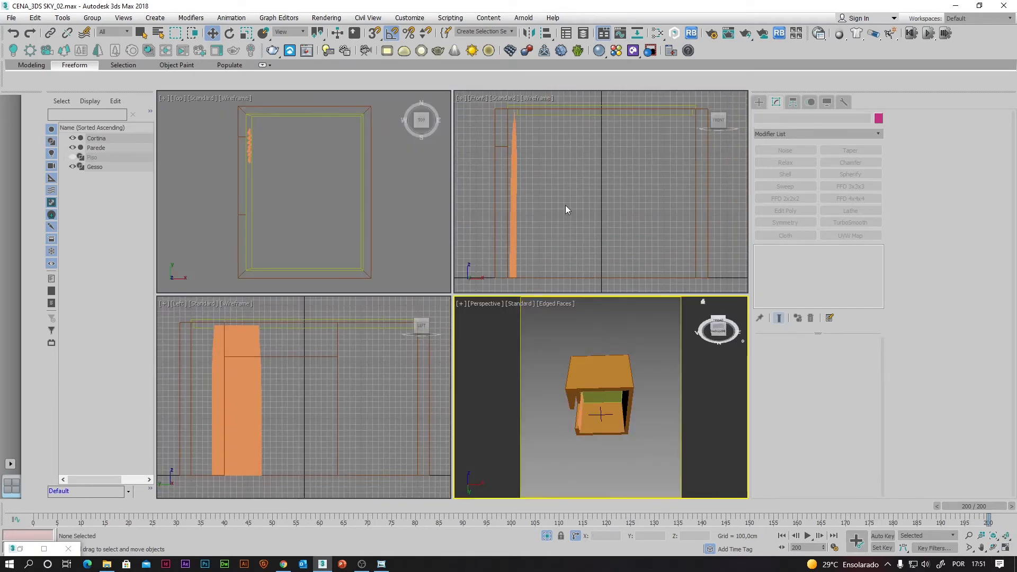
click(599, 205)
scroll(537, 190, up, 6)
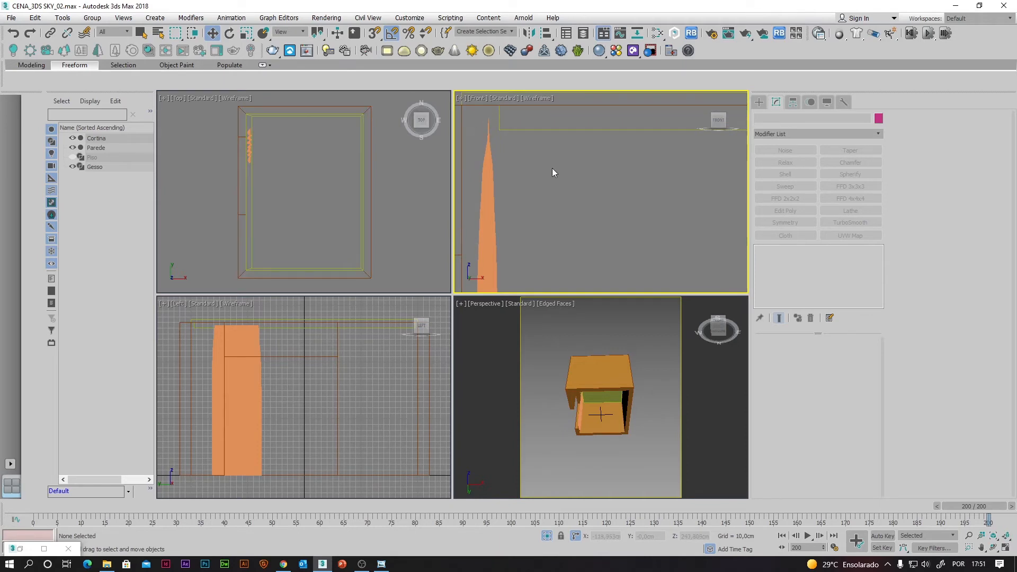
scroll(552, 167, down, 2)
middle_drag(531, 226, 538, 177)
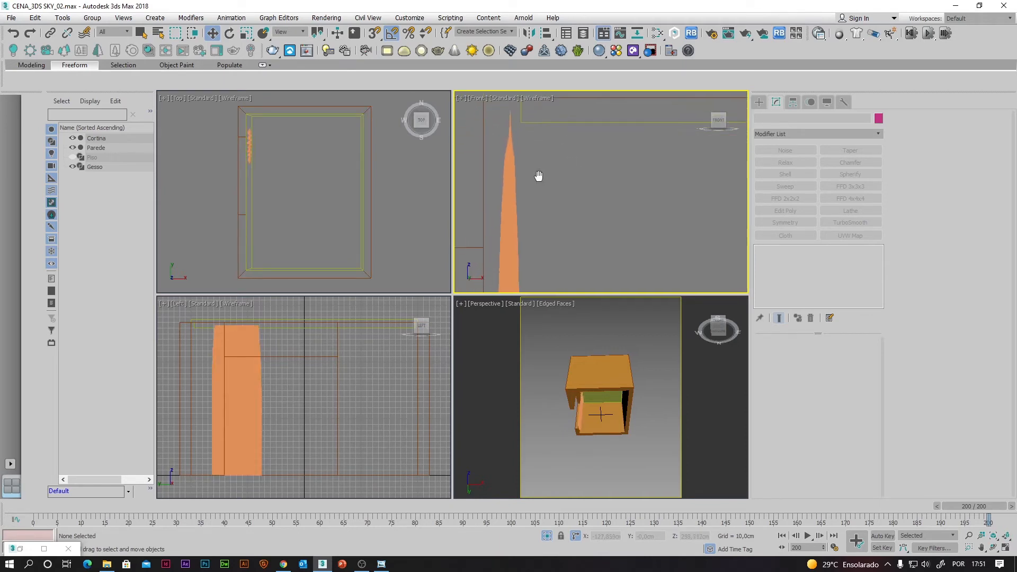
scroll(543, 185, down, 5)
middle_drag(562, 228, 565, 162)
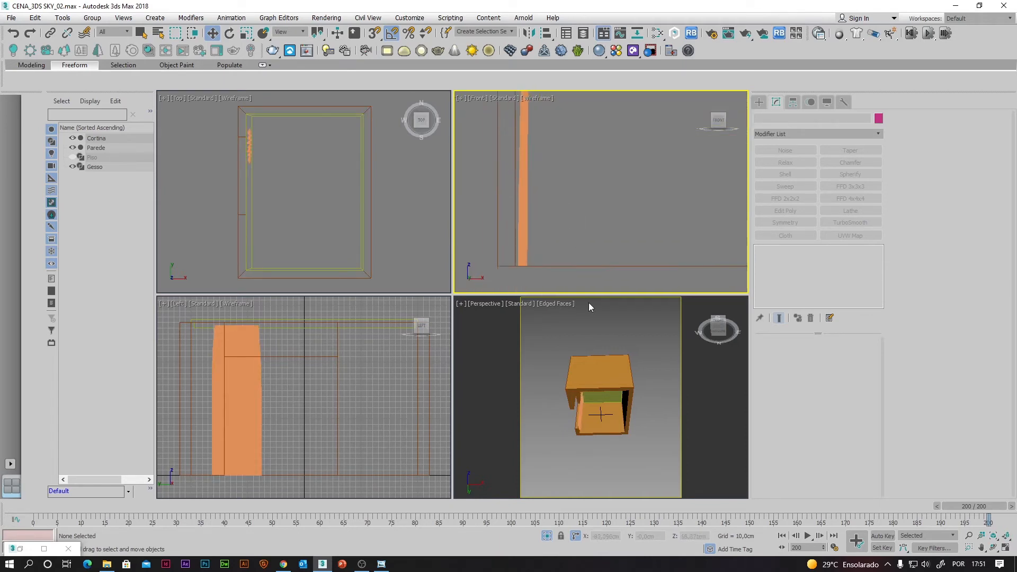
Unhide all objects again and maximize the Perspective viewport.
right_click(638, 328)
right_click(642, 331)
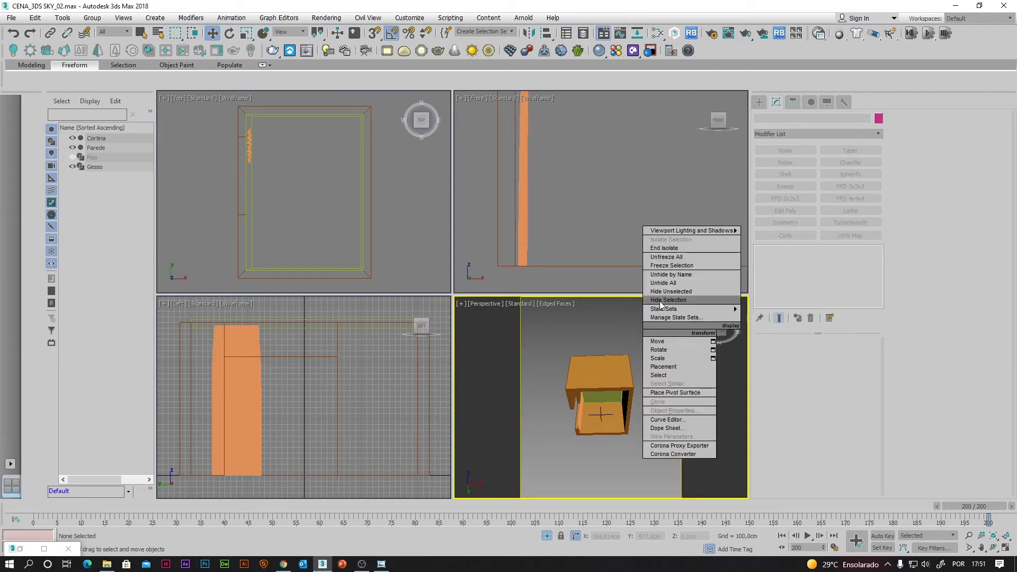
click(664, 283)
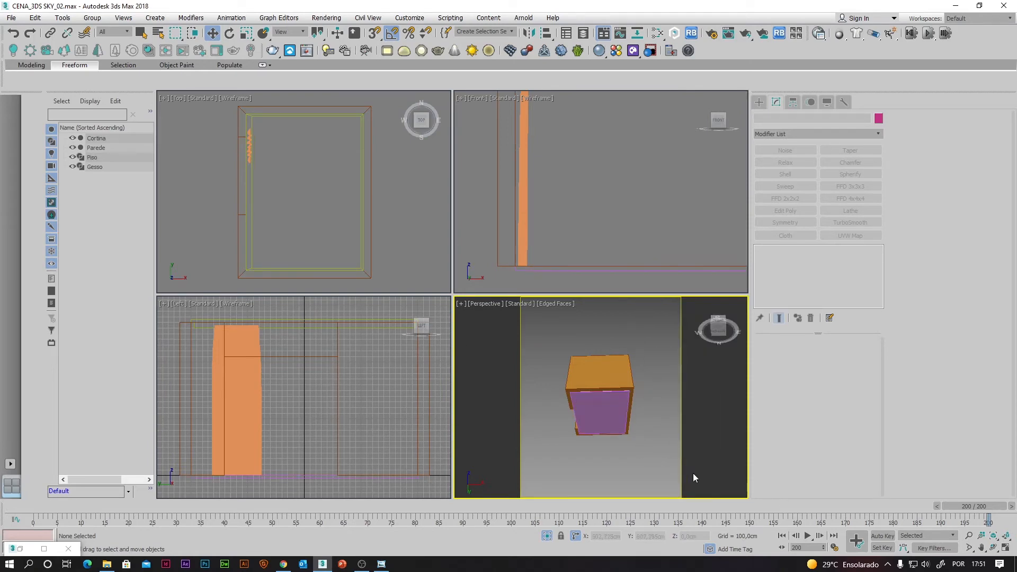
click(1005, 548)
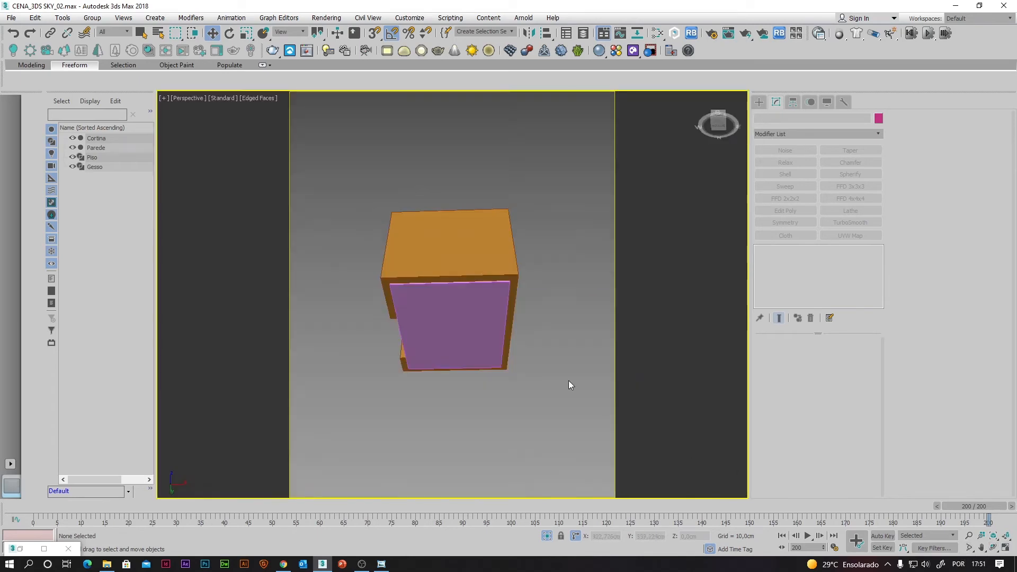
Isolate the Parede wall object and view it from below.
click(464, 268)
key(alt+q)
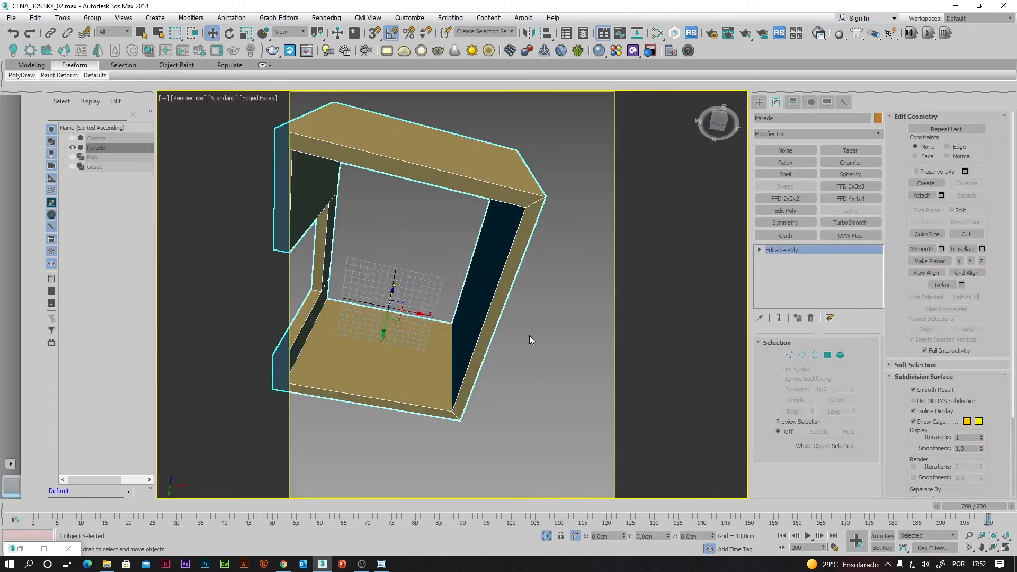
alt+middle_drag(532, 339, 532, 364)
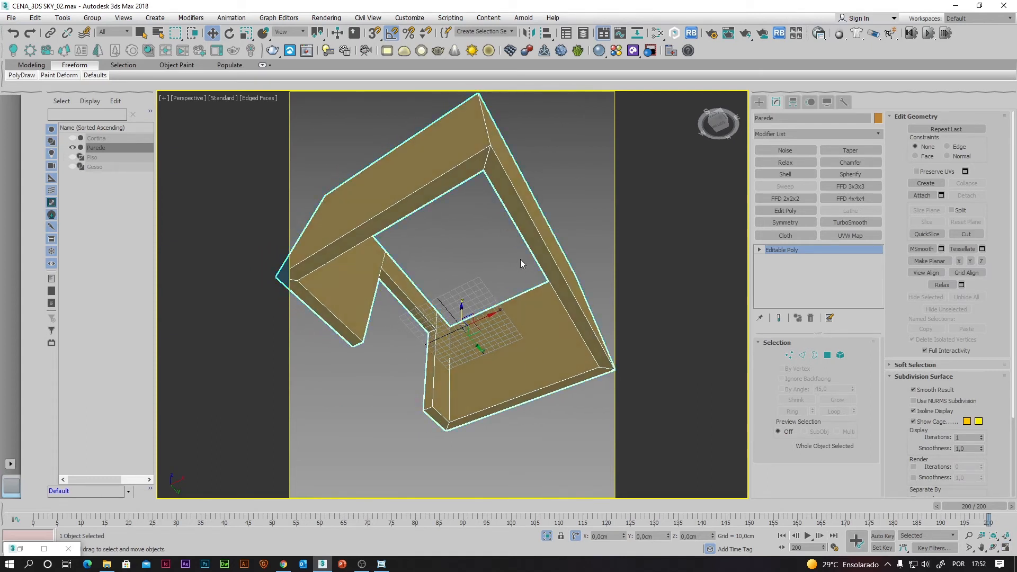
With snapping on, draw an open line along the inner base of the walls, from one side of the door opening around to the other.
click(759, 102)
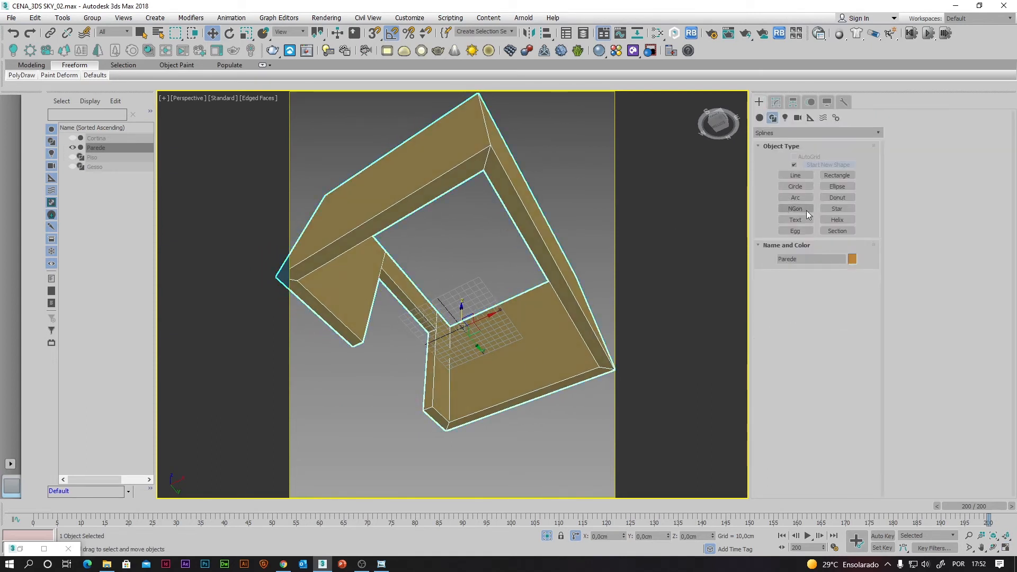
click(796, 177)
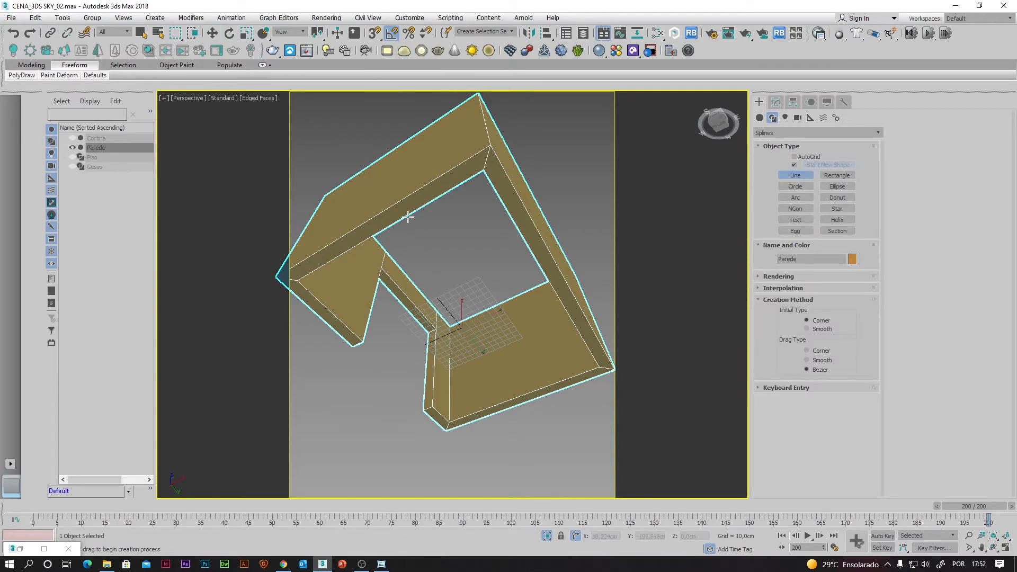
key(s)
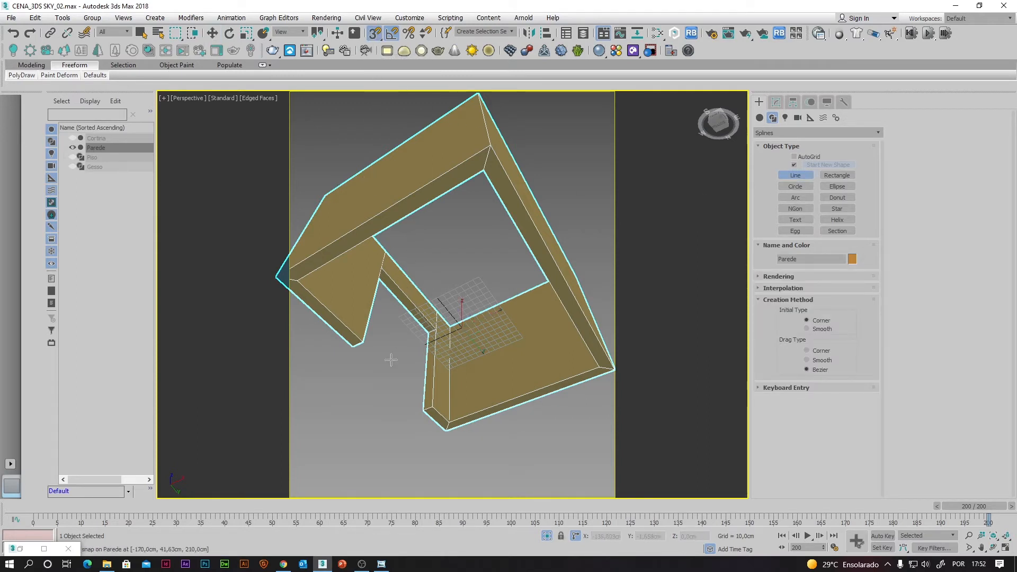
click(362, 341)
click(297, 280)
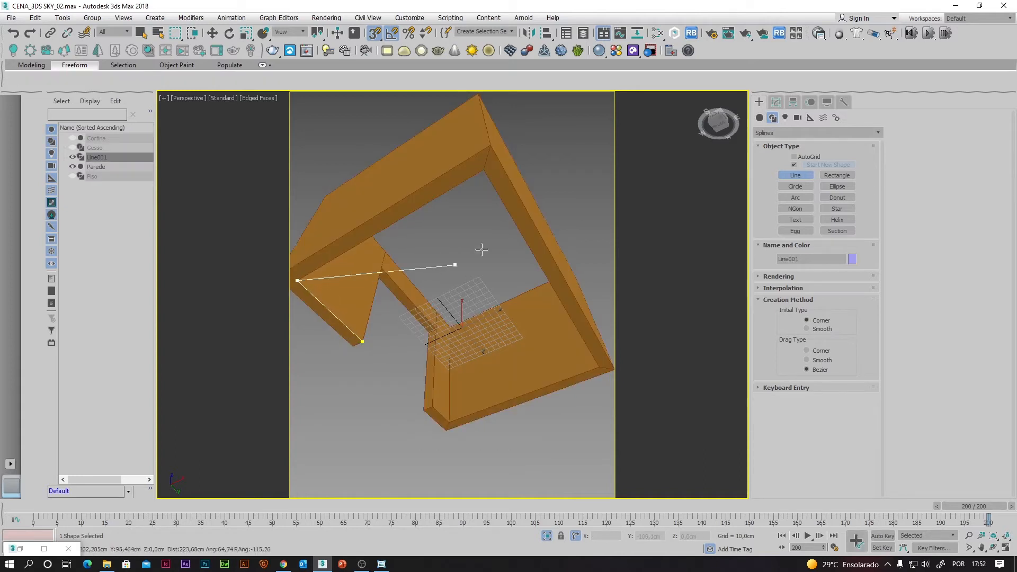
click(484, 169)
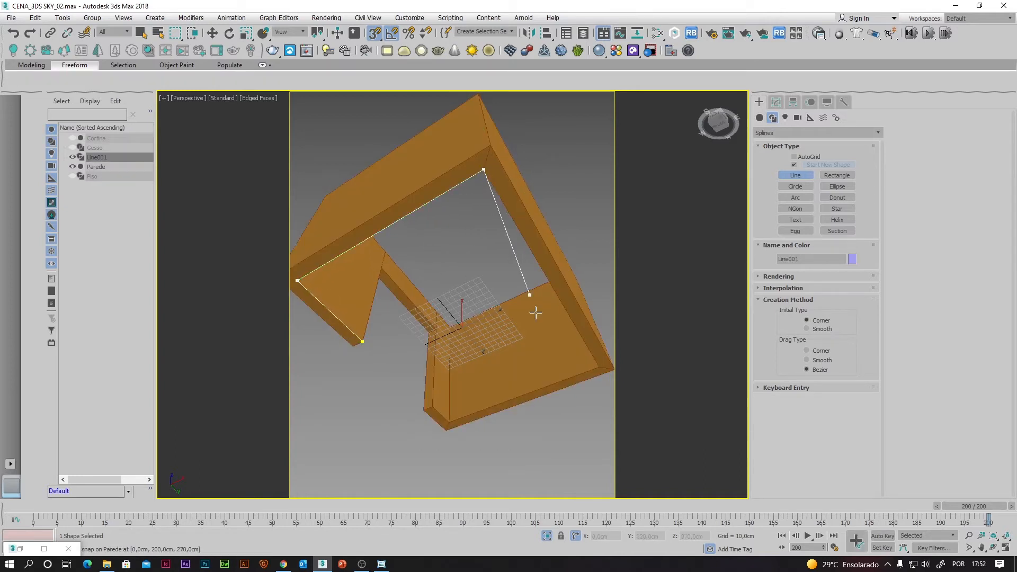
click(599, 366)
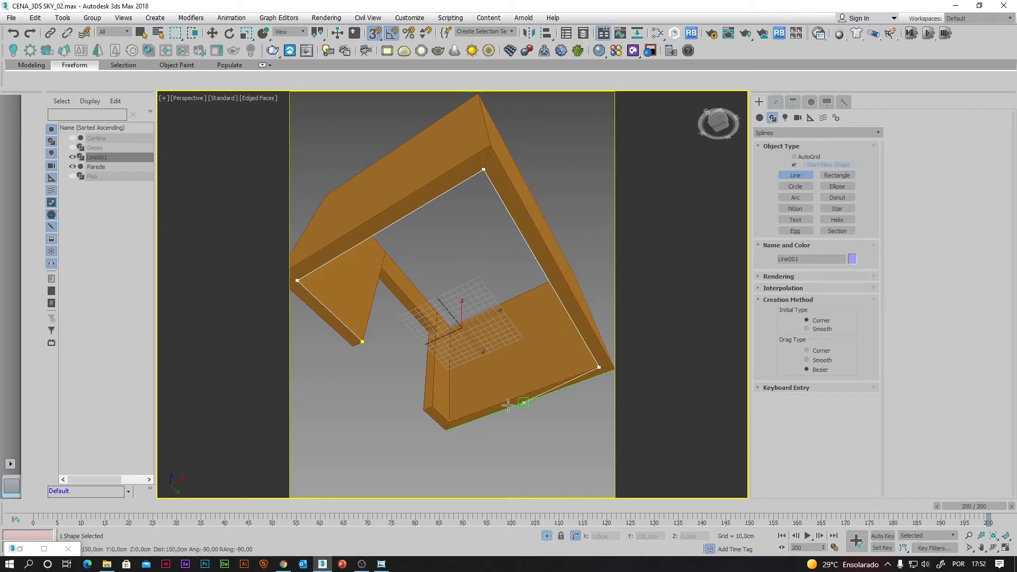
click(448, 422)
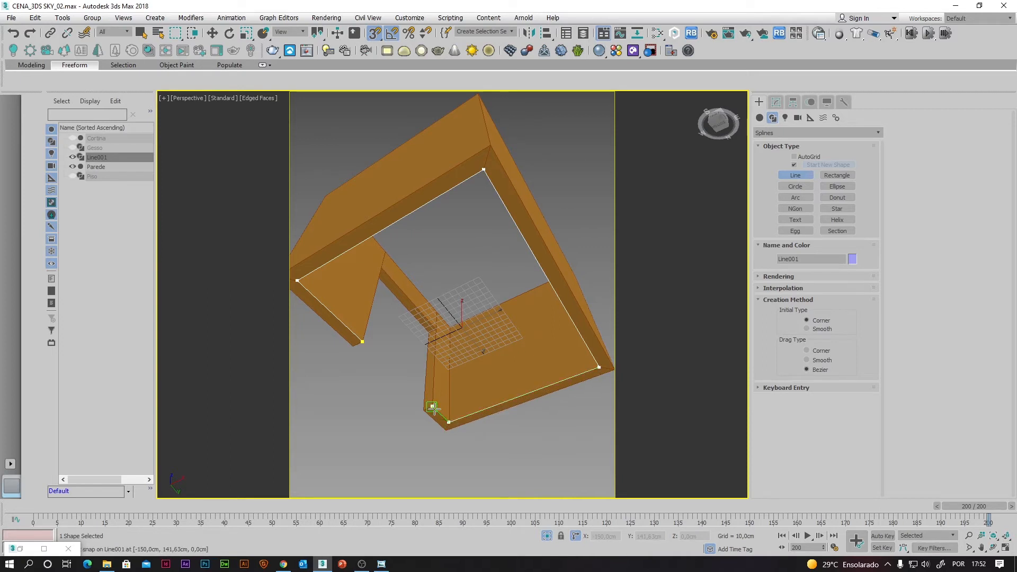
right_click(432, 407)
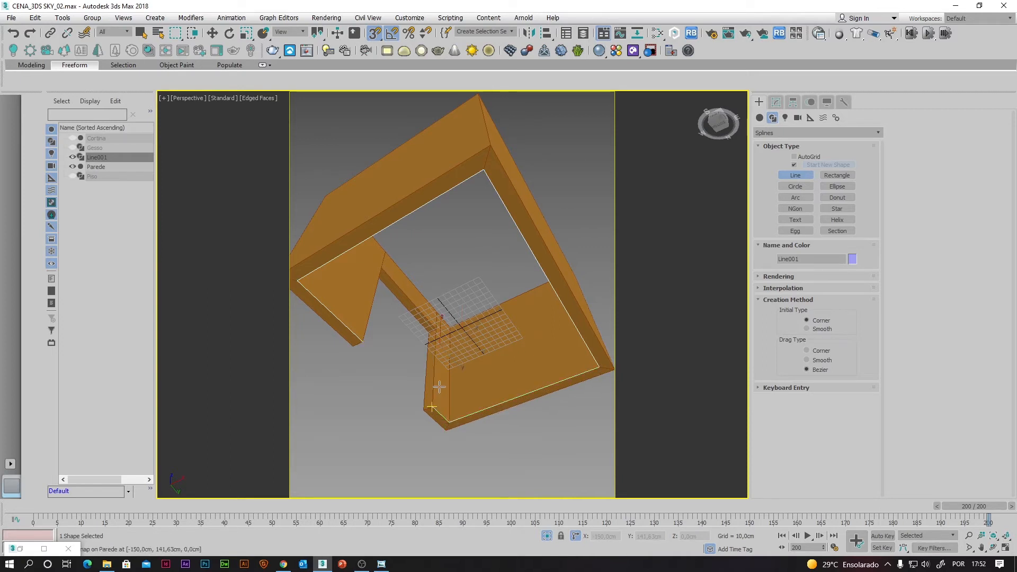
Finish the wall-base line, turn snapping off, and apply a Sweep modifier to it with the built-in Bar section.
click(212, 33)
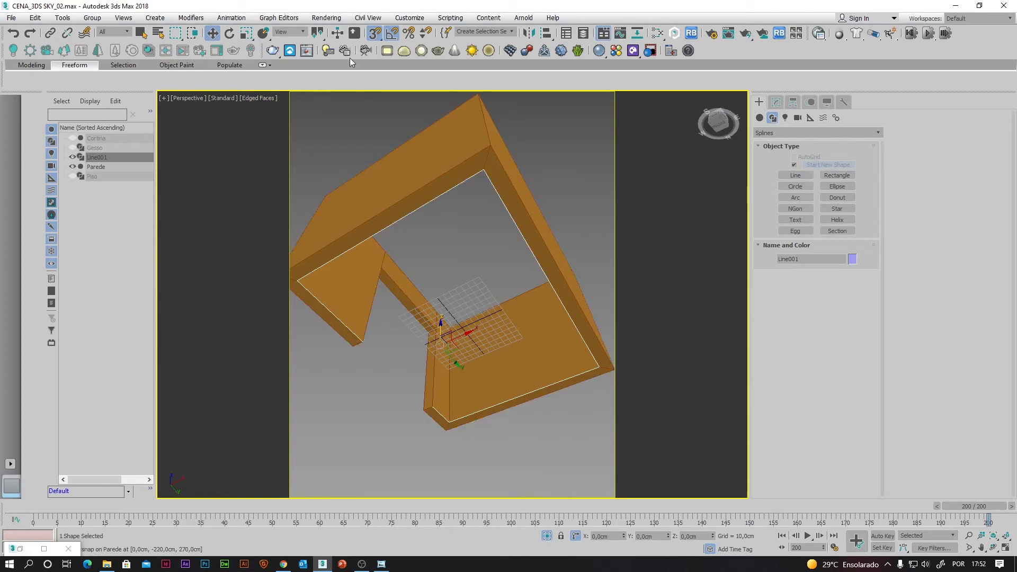
click(373, 33)
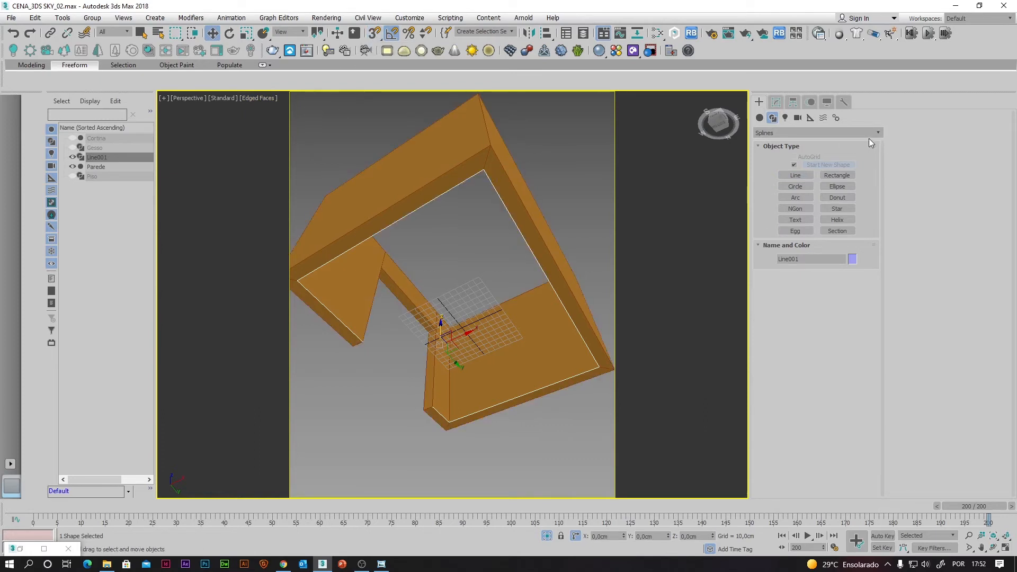
click(777, 104)
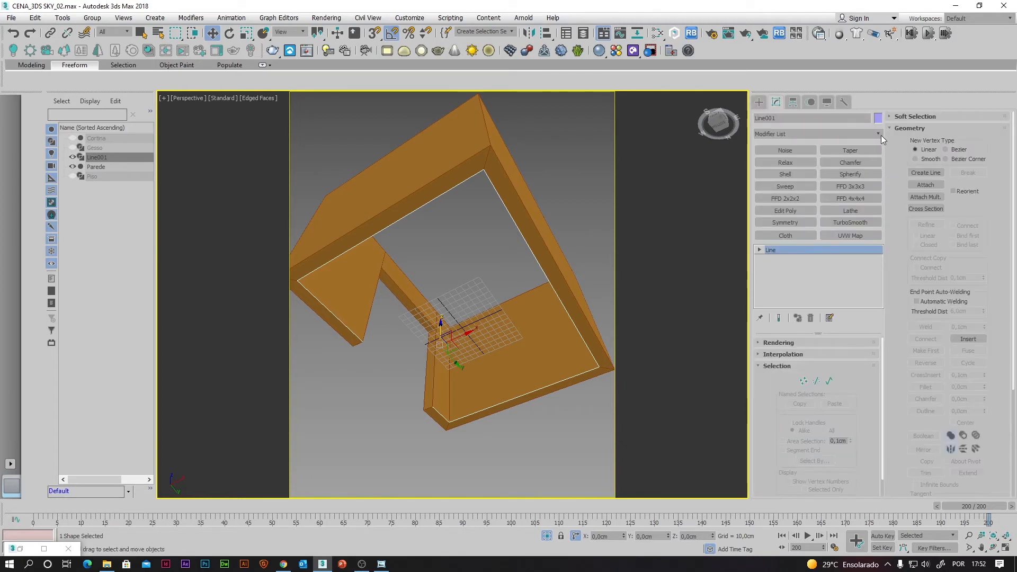
click(880, 135)
text(sw)
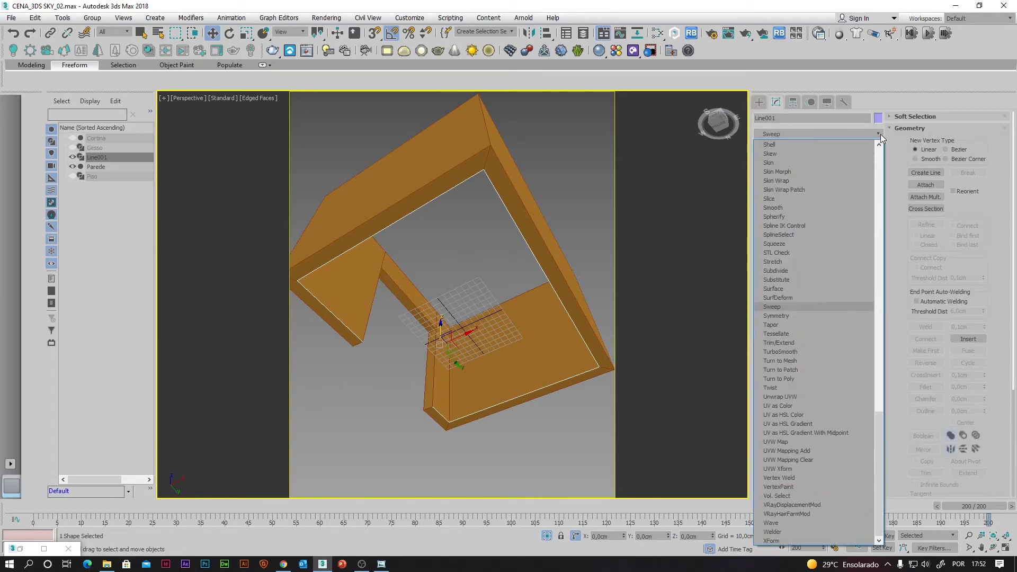
click(787, 306)
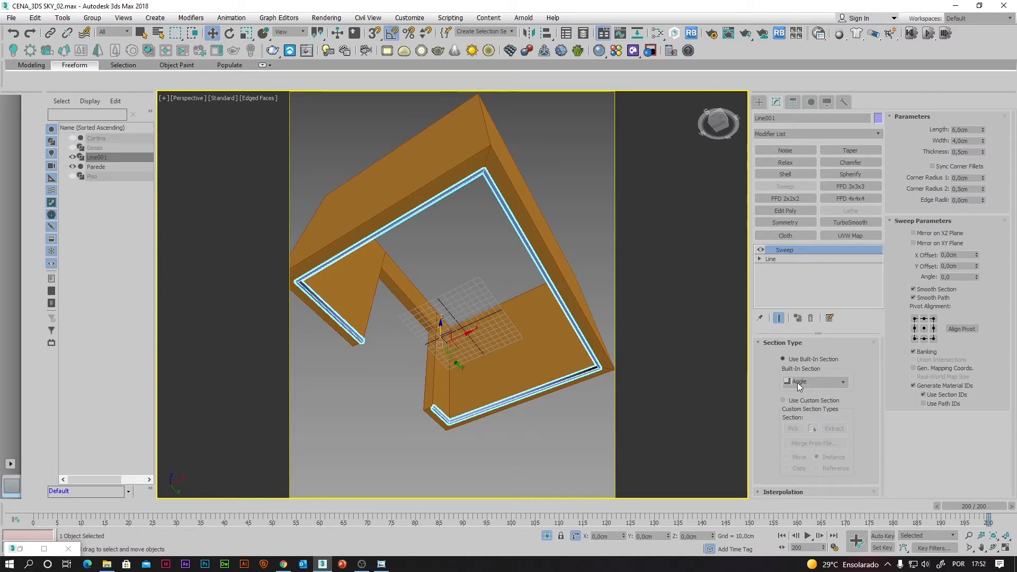
click(843, 383)
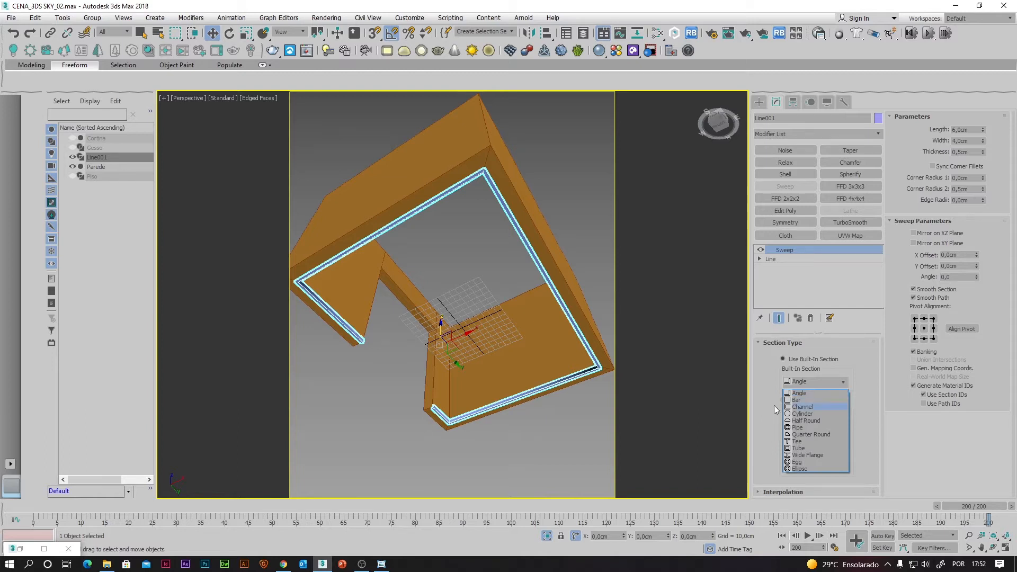
click(795, 401)
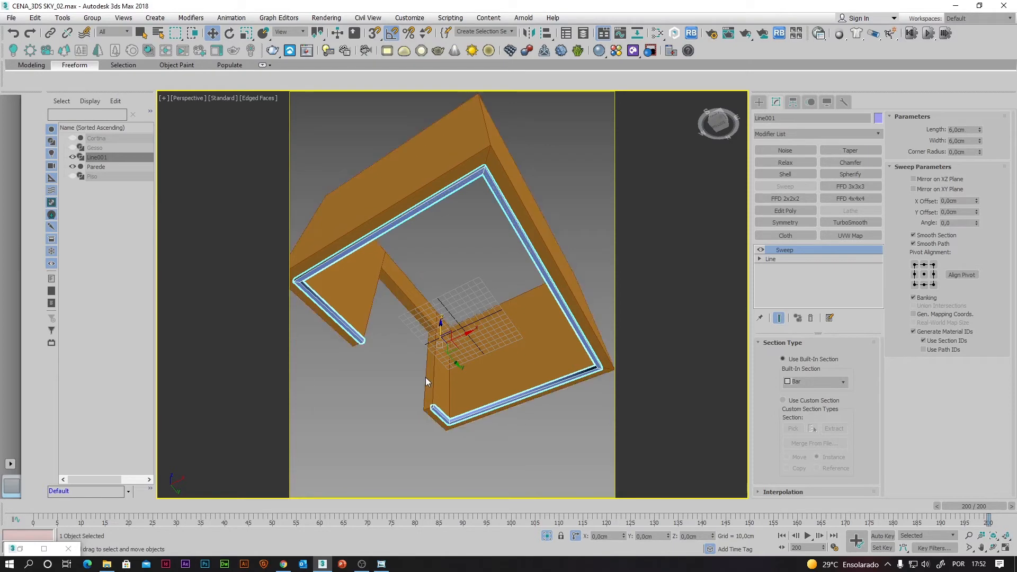
Set the swept bar section's length to 12 cm and its width to 1 cm.
scroll(425, 377, up, 5)
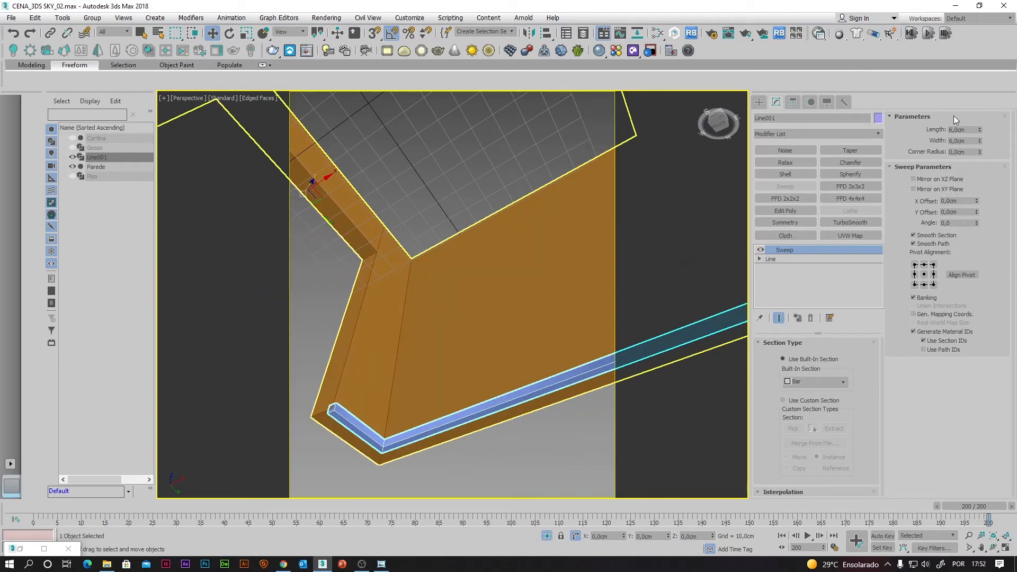
drag(981, 128, 980, 122)
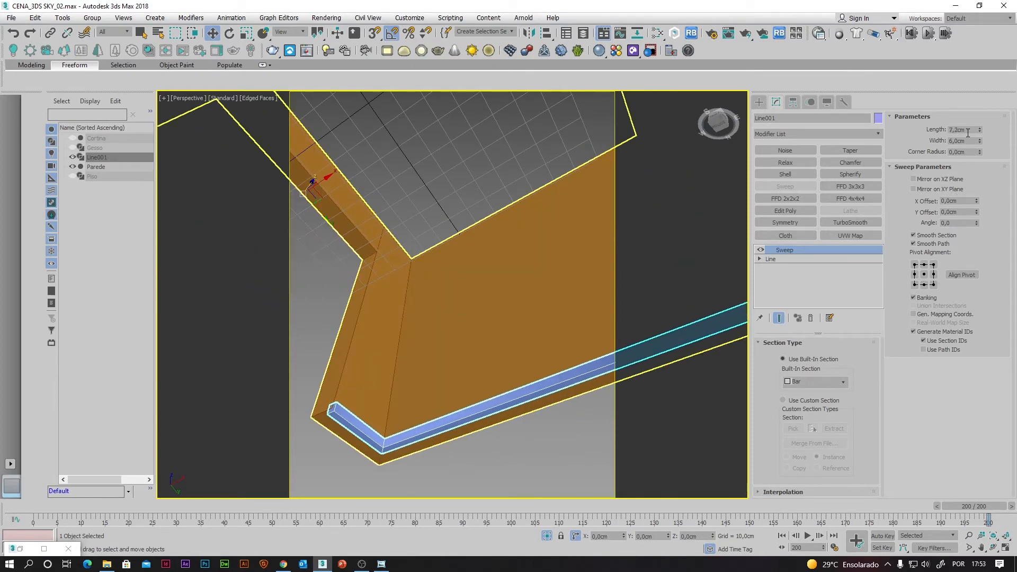
text(12)
key(Return)
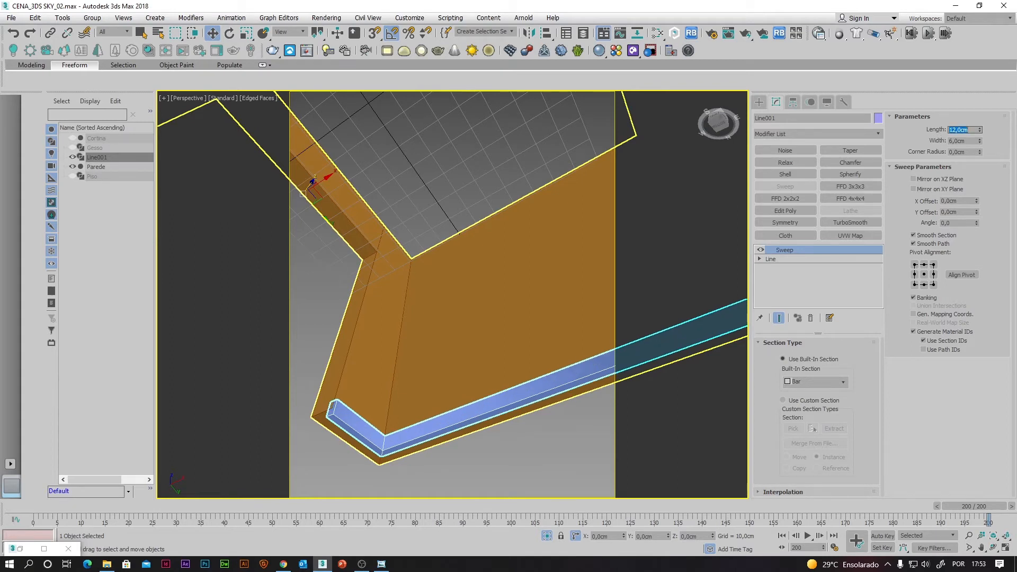
drag(976, 141, 918, 149)
text(1)
key(Return)
Set the sweep's pivot alignment to the section's bottom-left corner and check how the baseboard sits against the walls.
scroll(268, 460, up, 3)
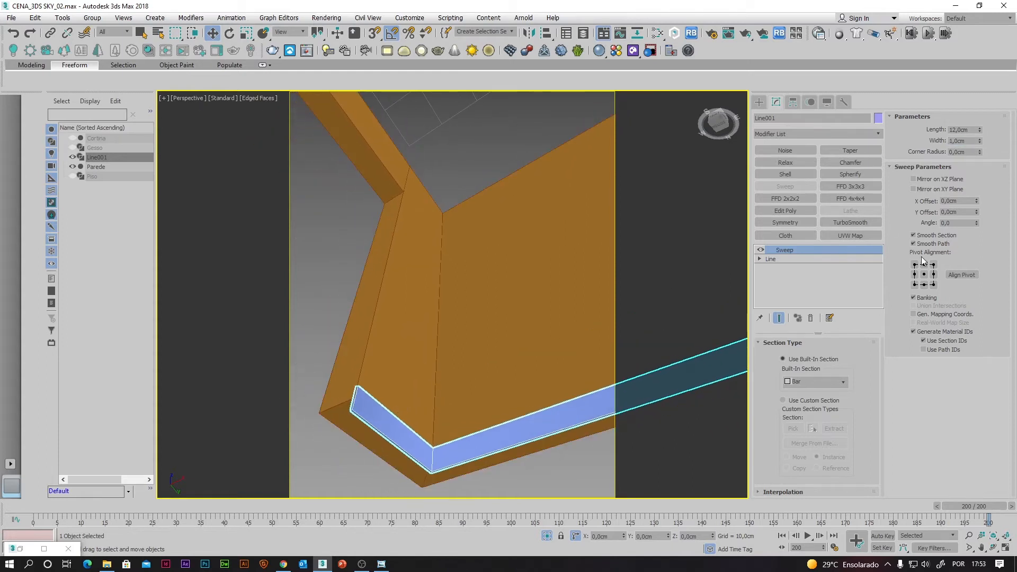
click(915, 285)
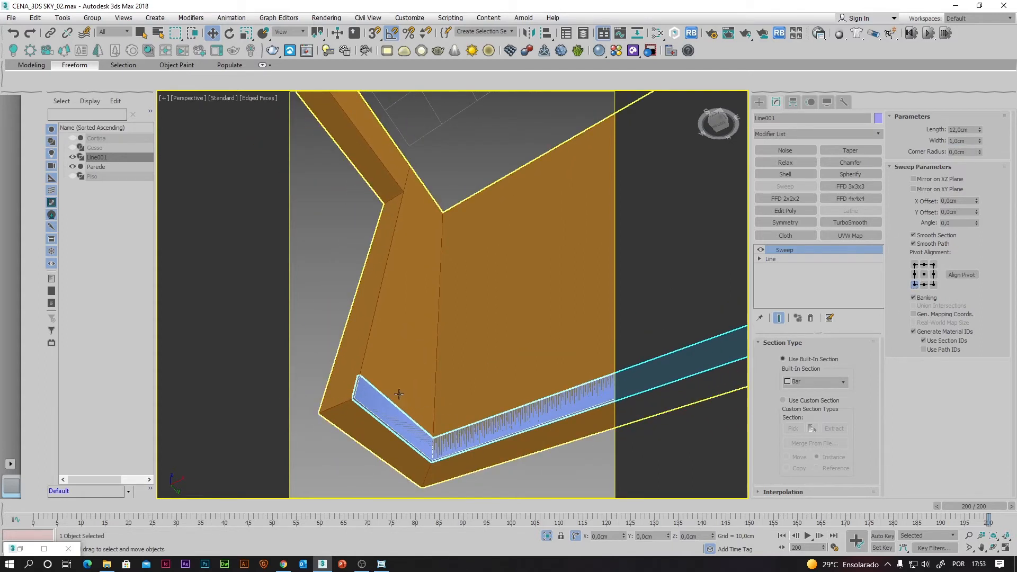
alt+middle_drag(364, 390, 446, 418)
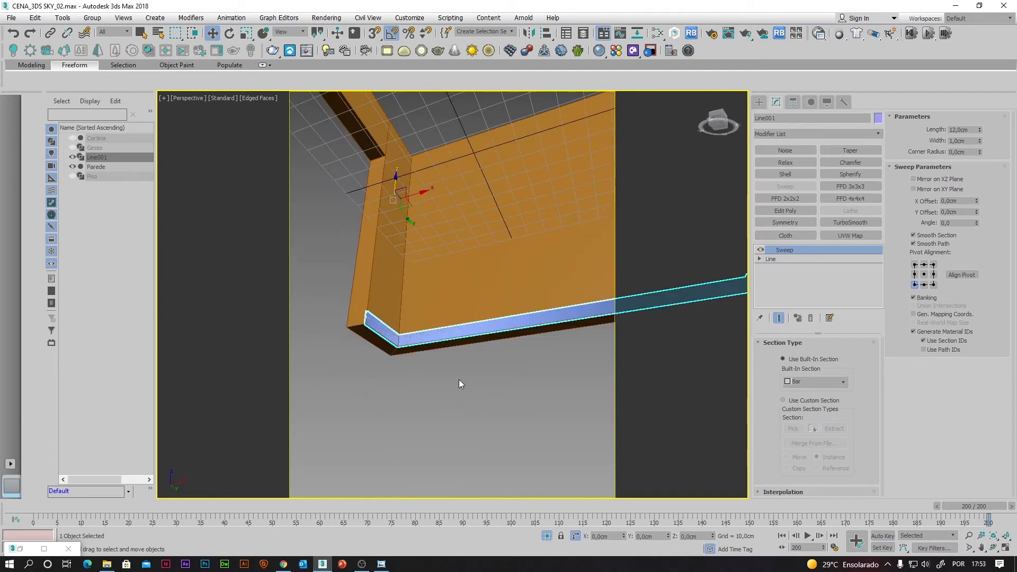
scroll(459, 379, down, 2)
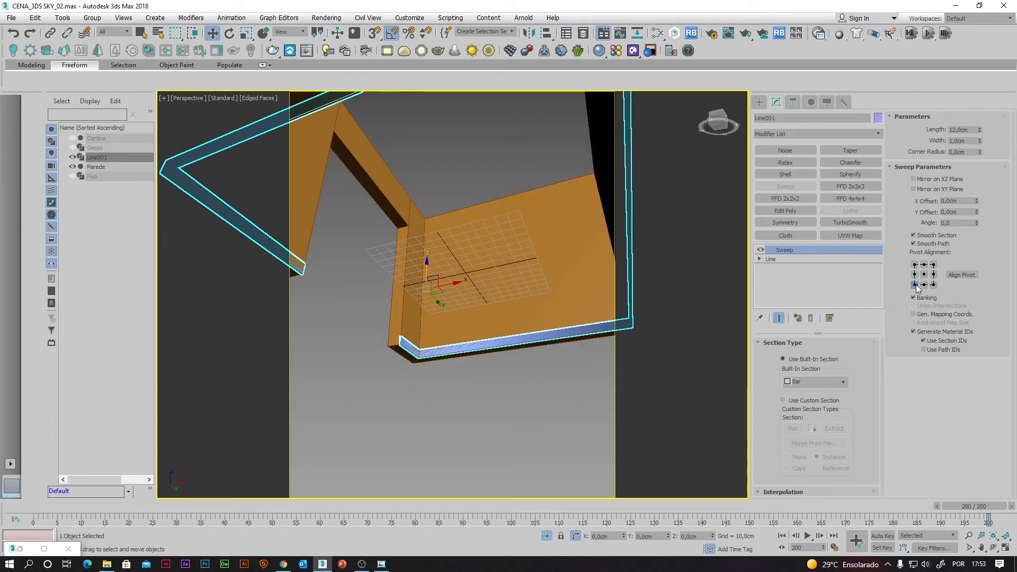
alt+middle_drag(424, 387, 379, 328)
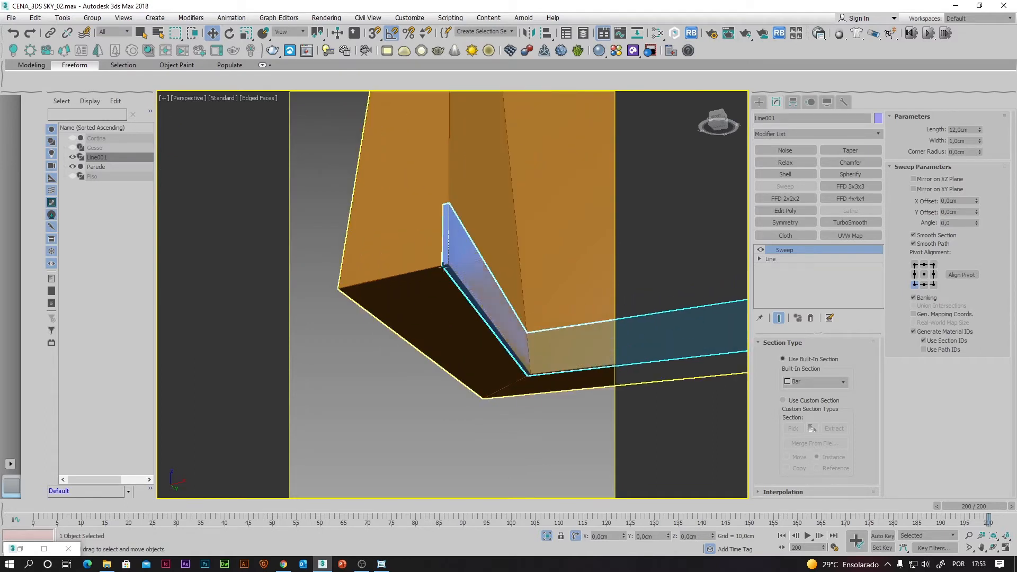
scroll(486, 386, down, 5)
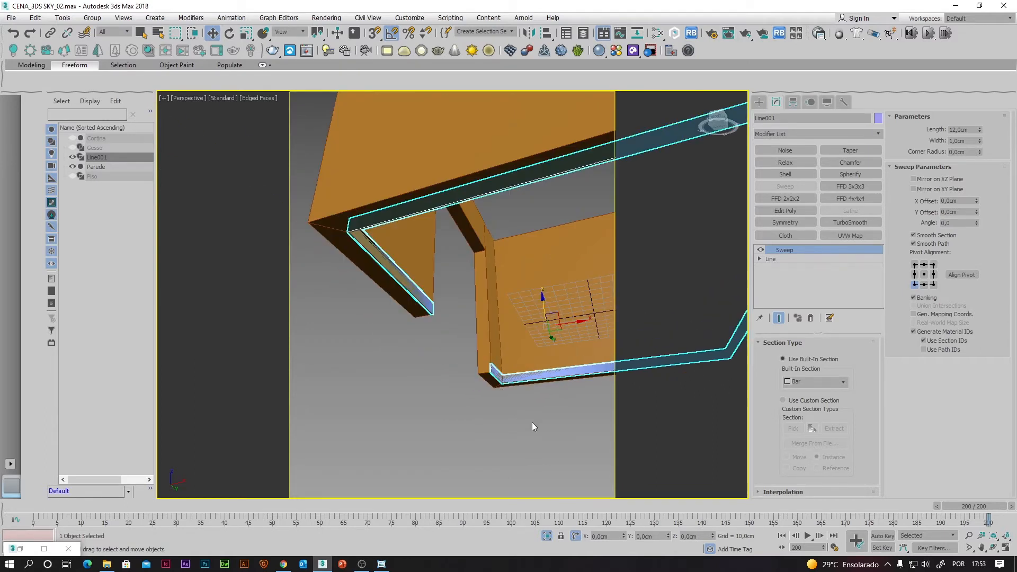
Rename the swept baseboard object as Rodapé and deselect it.
click(775, 122)
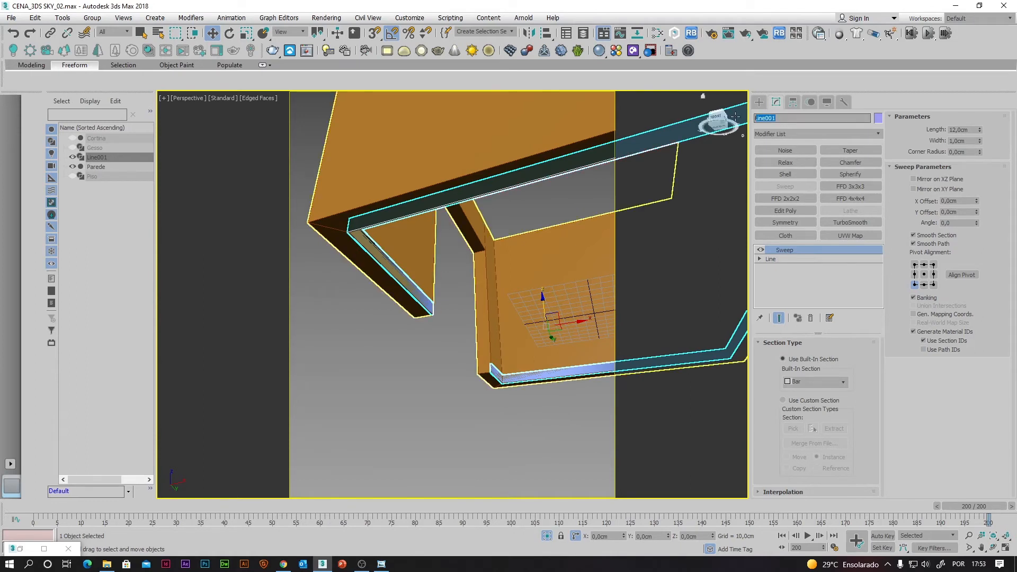
text(Rodapé)
click(469, 407)
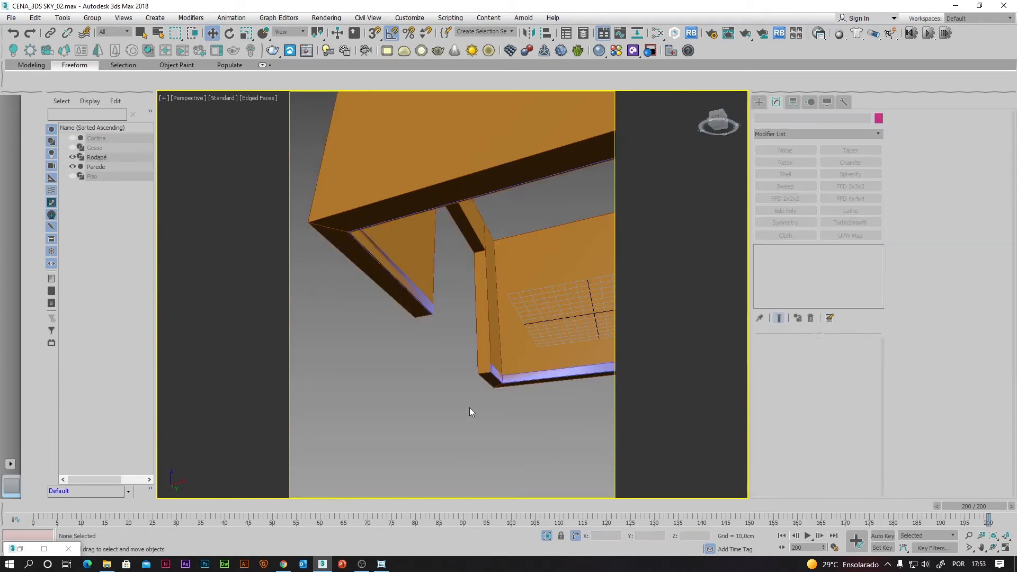
Unhide all objects and save the scene.
right_click(424, 409)
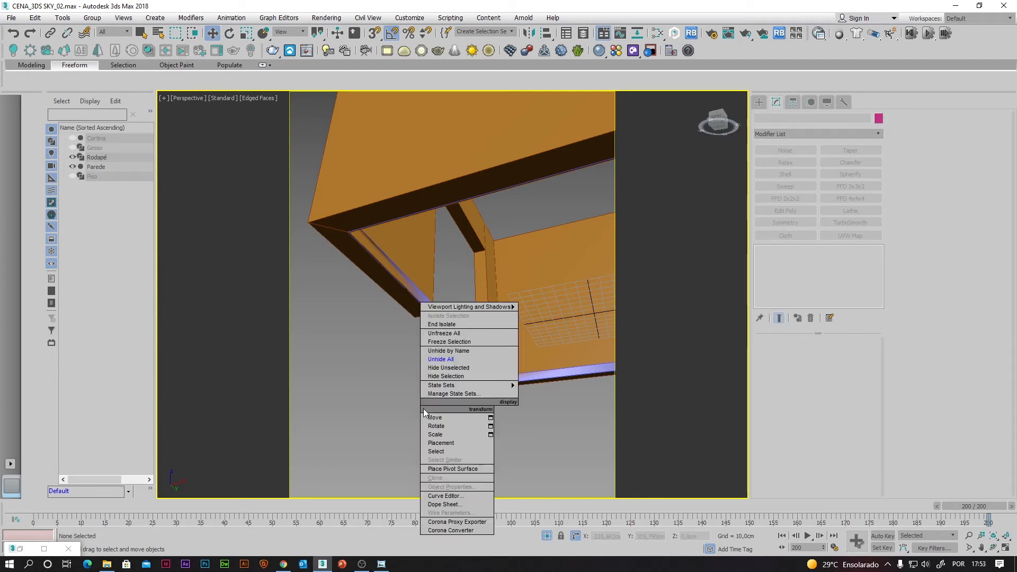
click(452, 359)
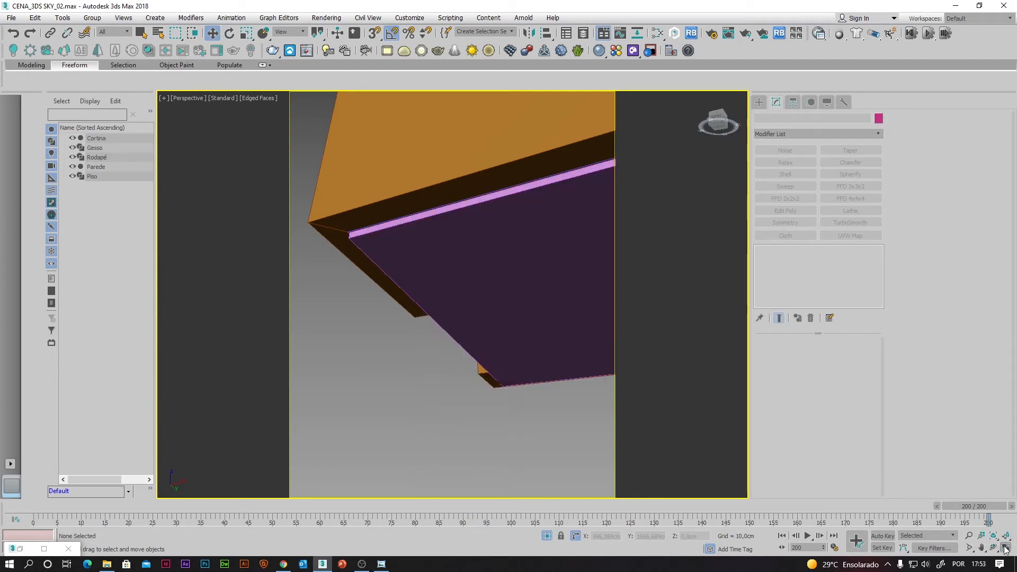
click(1005, 551)
alt+middle_drag(667, 487, 650, 462)
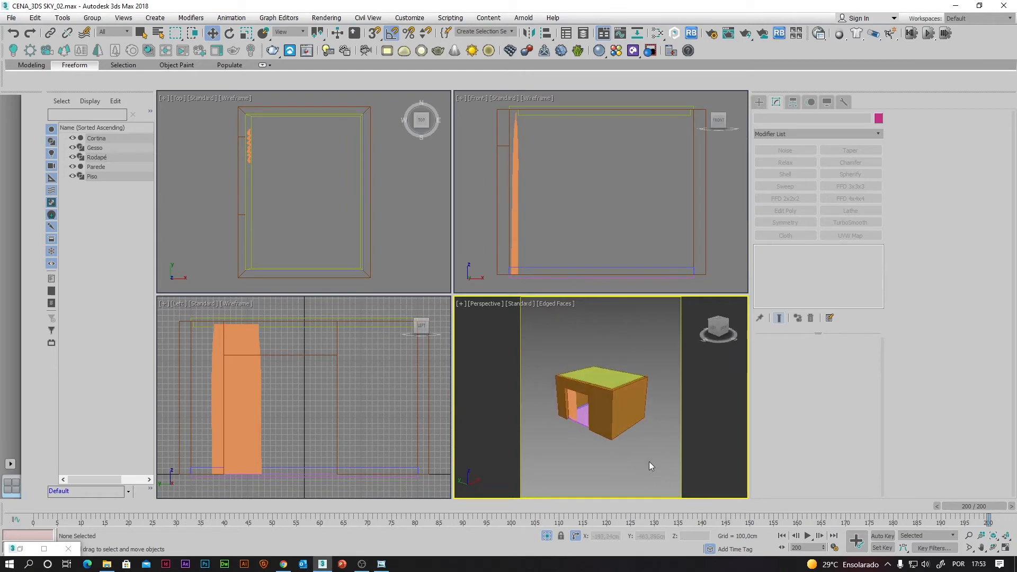
click(1009, 550)
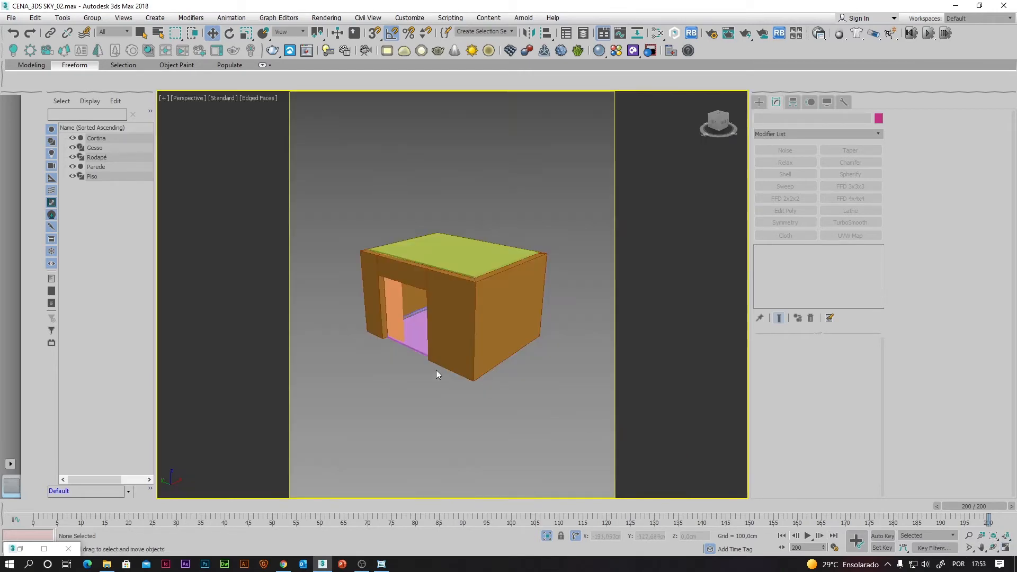
click(11, 18)
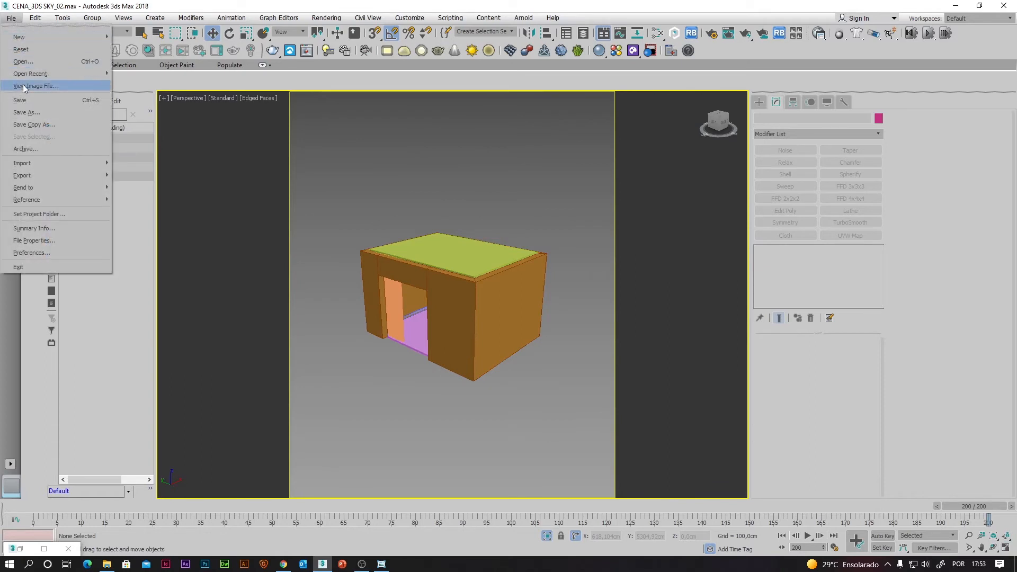
click(24, 100)
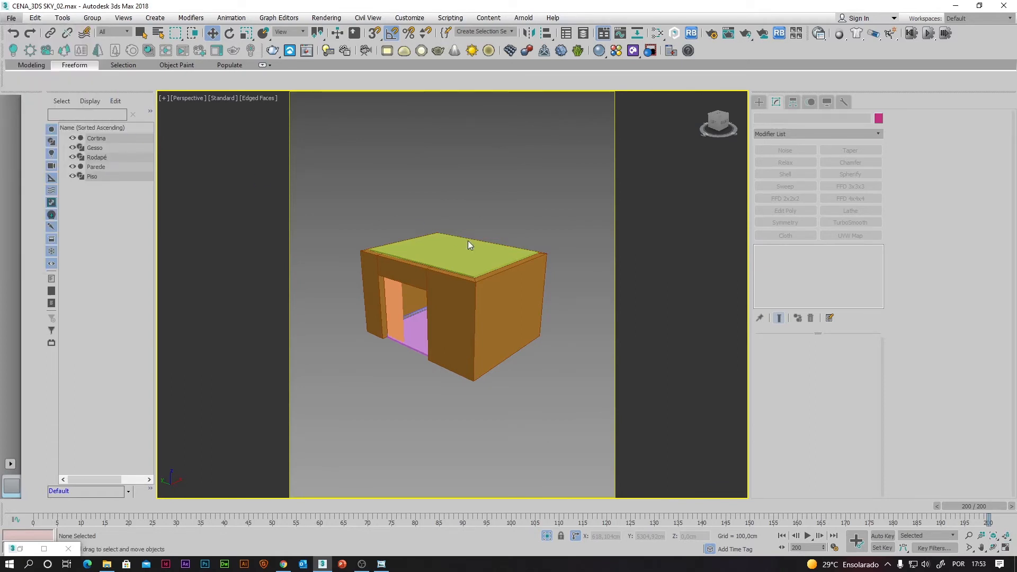
Isolate the Parede wall object and view its door opening from outside.
scroll(471, 360, up, 5)
scroll(456, 392, up, 5)
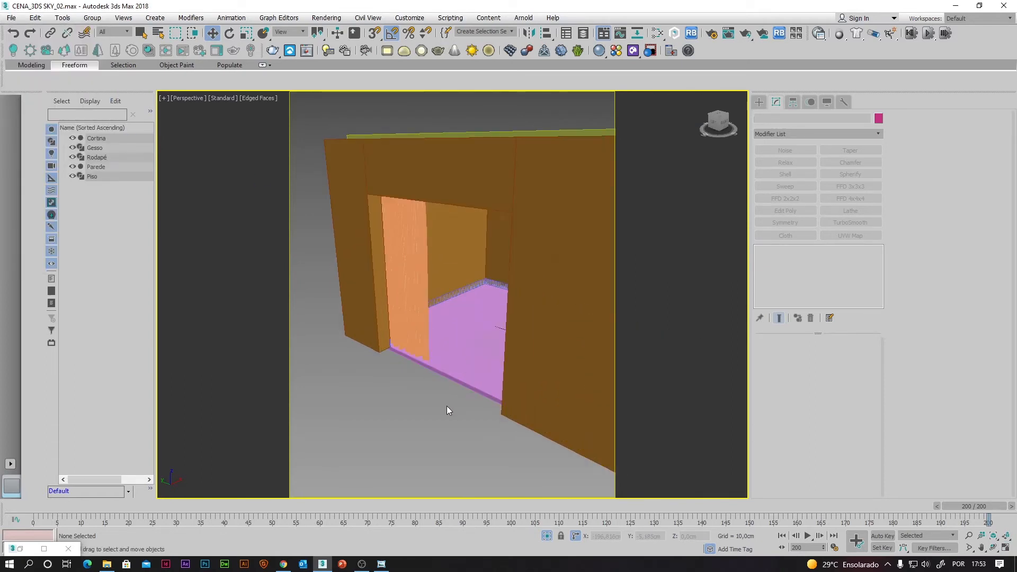
click(536, 413)
key(alt+q)
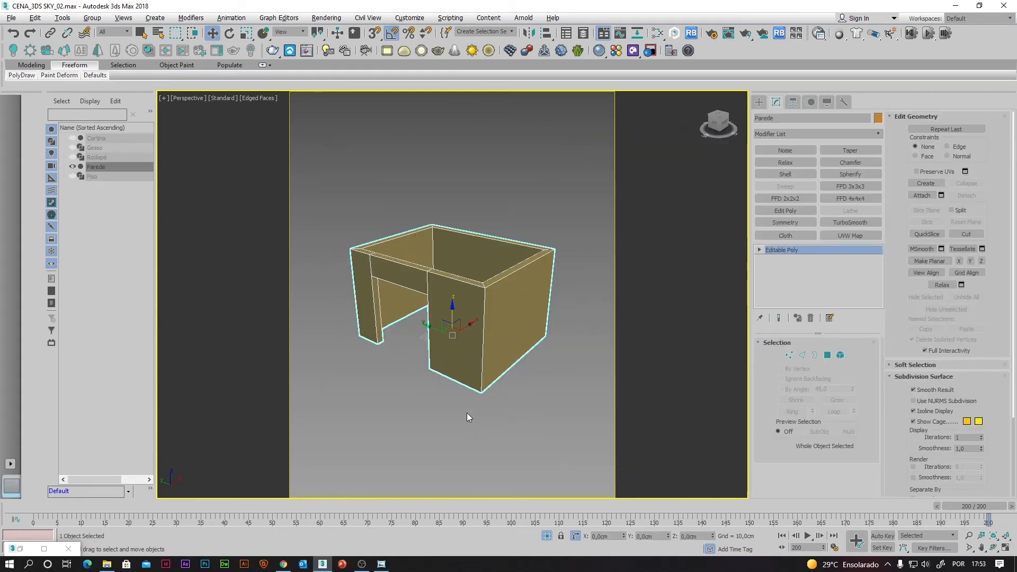
mouse_move(468, 413)
alt+middle_down()
mouse_move(440, 399)
mouse_move(481, 411)
mouse_move(461, 418)
alt+middle_up()
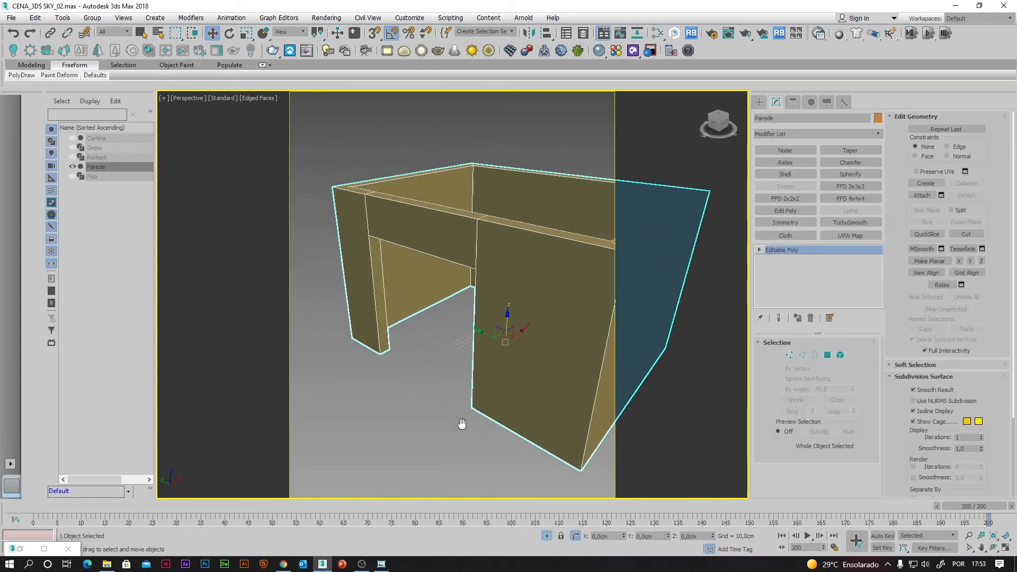
With snapping on, create a box filling the door opening, 200 cm long, 20 cm wide and 210 cm high, and turn snapping off.
click(758, 103)
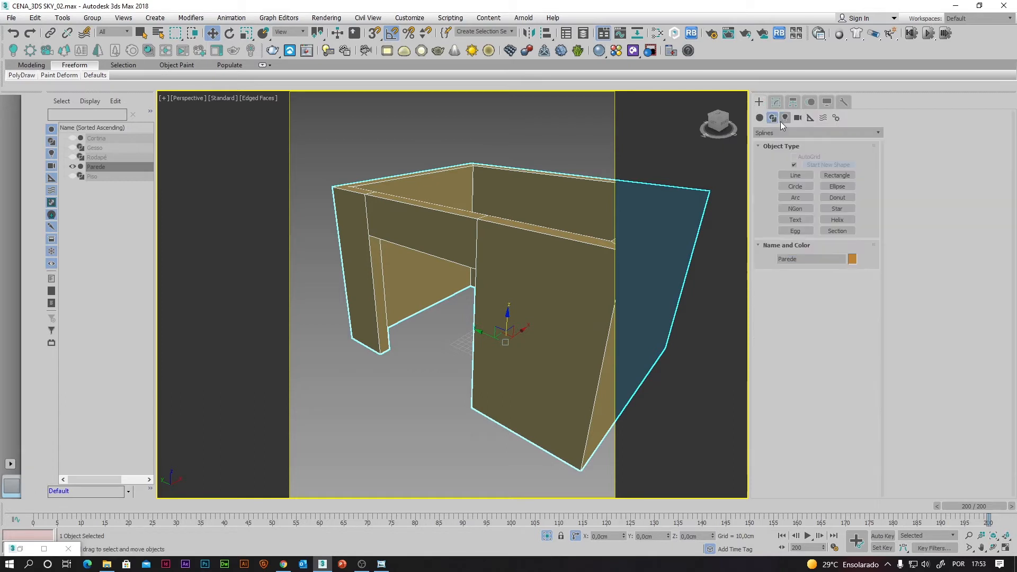
click(760, 117)
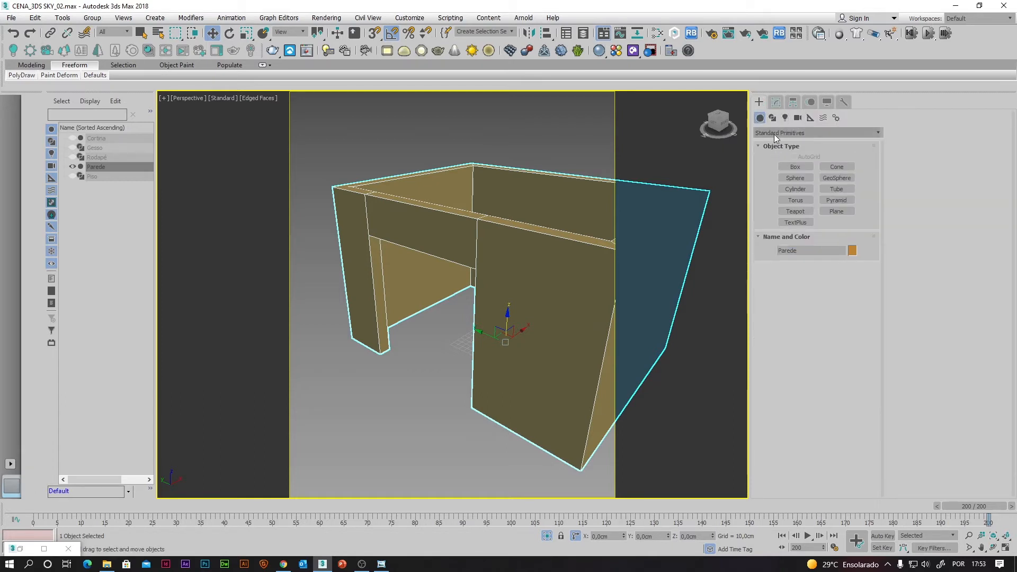
click(786, 167)
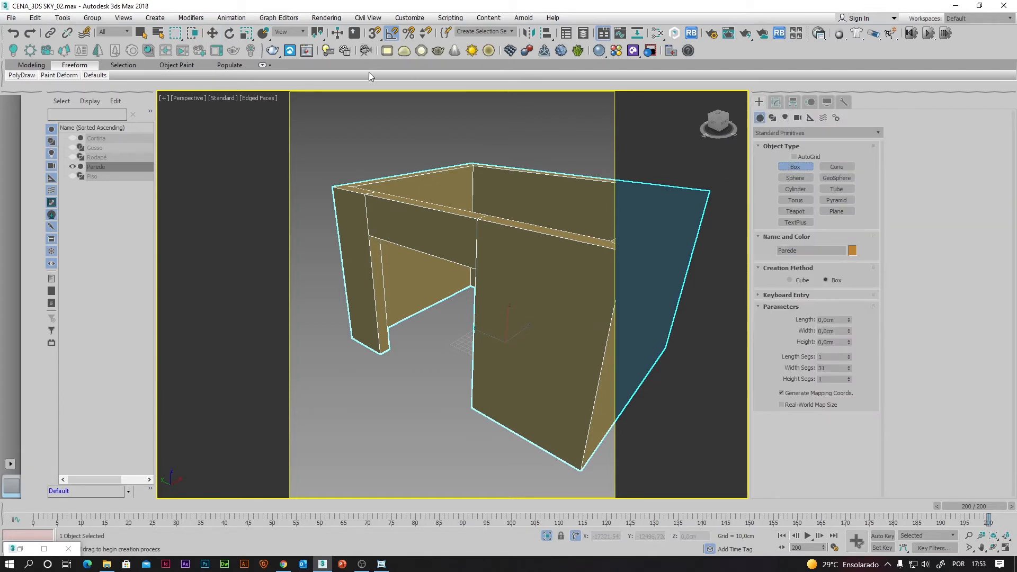
key(s)
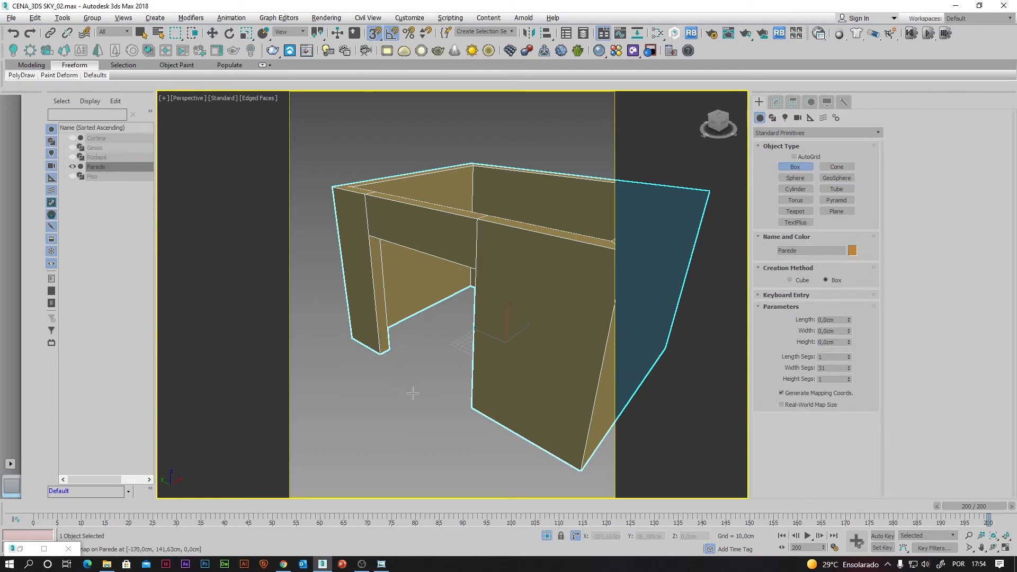
alt+middle_drag(413, 393, 422, 394)
drag(383, 364, 495, 404)
click(493, 280)
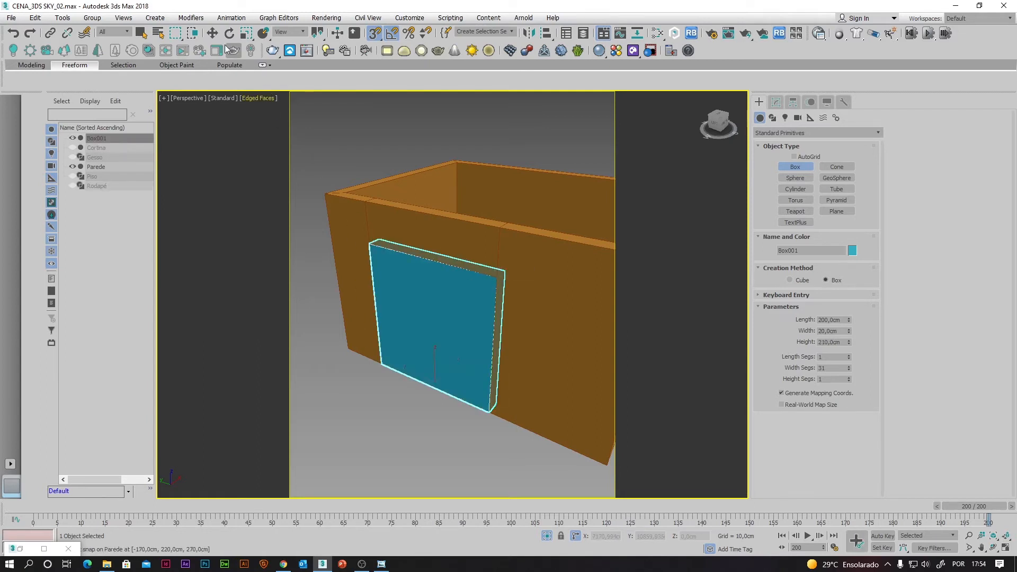
click(212, 34)
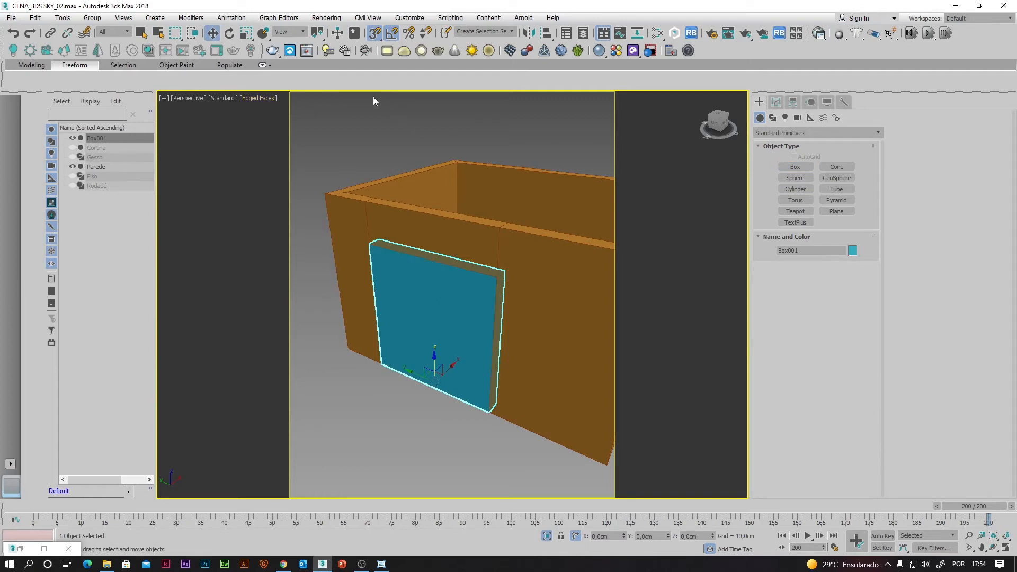
key(s)
Set the door box's segments to 2 along the length, 1 across the width and 2 along the height.
alt+middle_drag(492, 297, 548, 262)
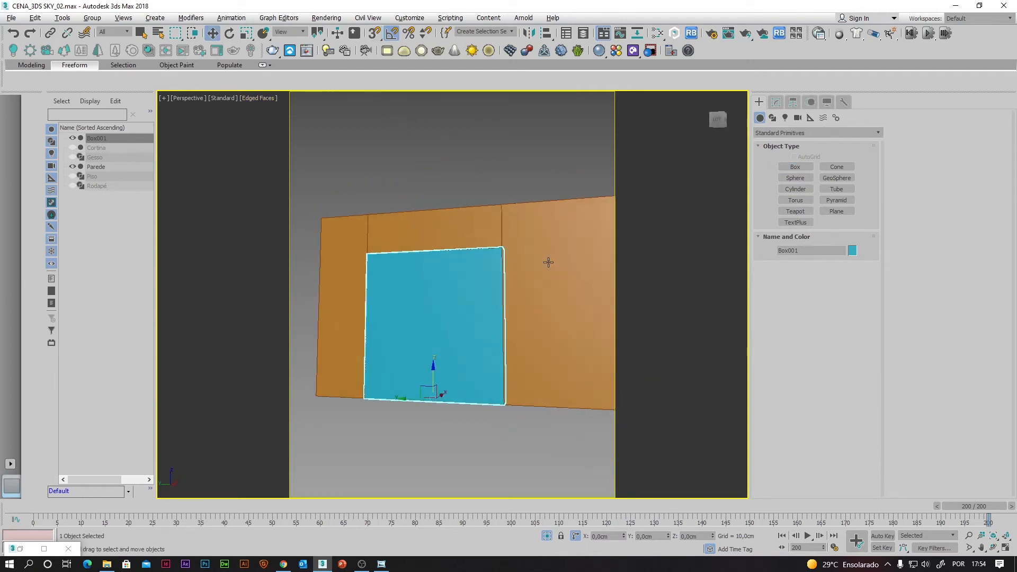
click(775, 102)
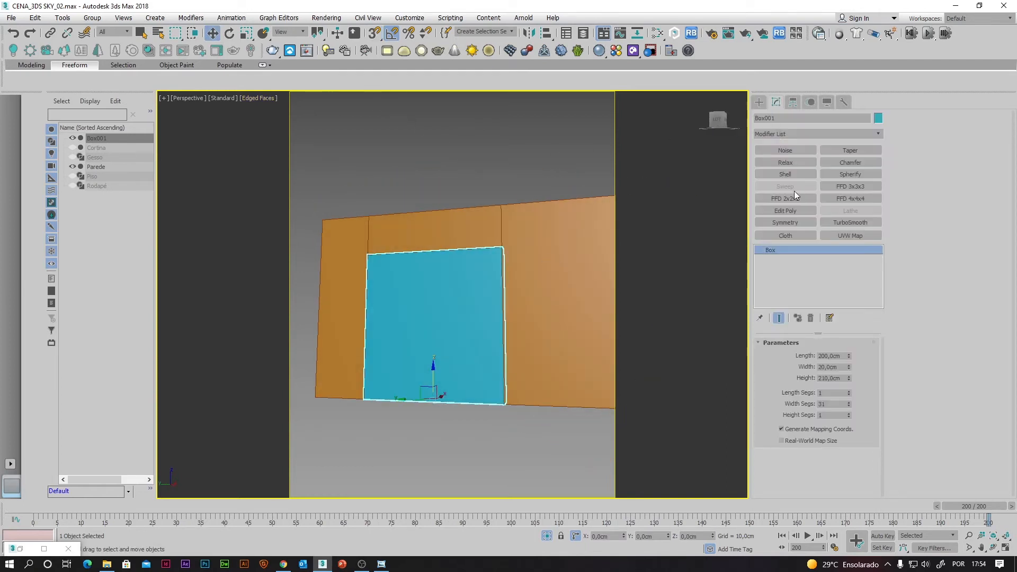
right_click(848, 404)
click(849, 391)
click(849, 414)
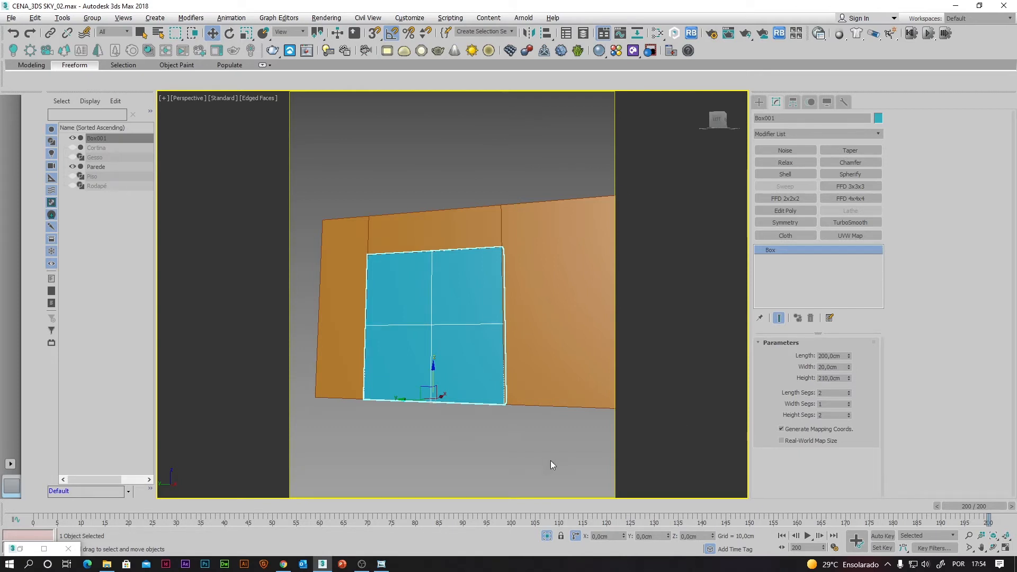
Try a 50 cm width for the door box, and settle on a width of 5 cm.
alt+middle_drag(551, 460, 536, 455)
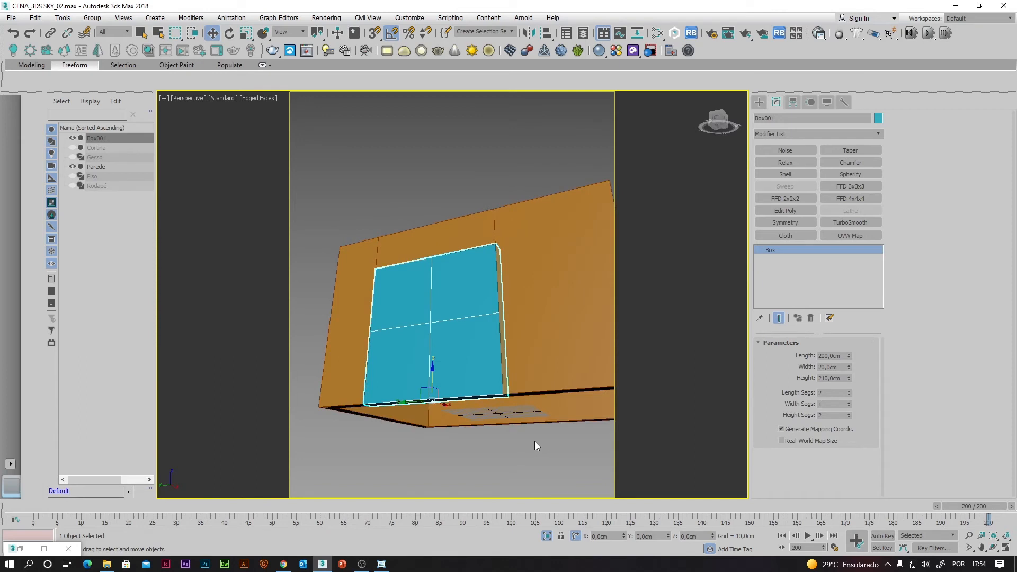
alt+middle_drag(535, 441, 535, 428)
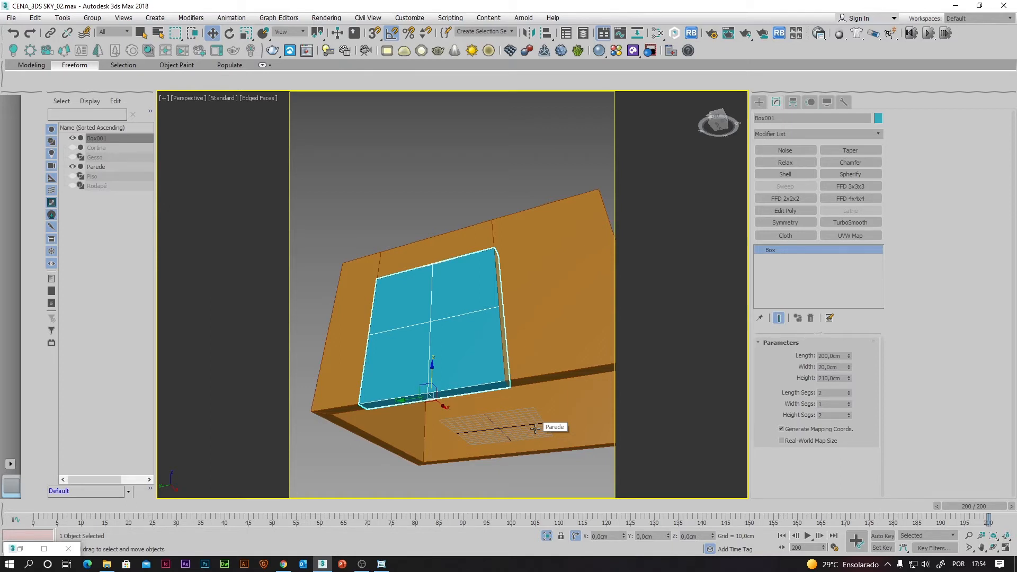
double_click(830, 367)
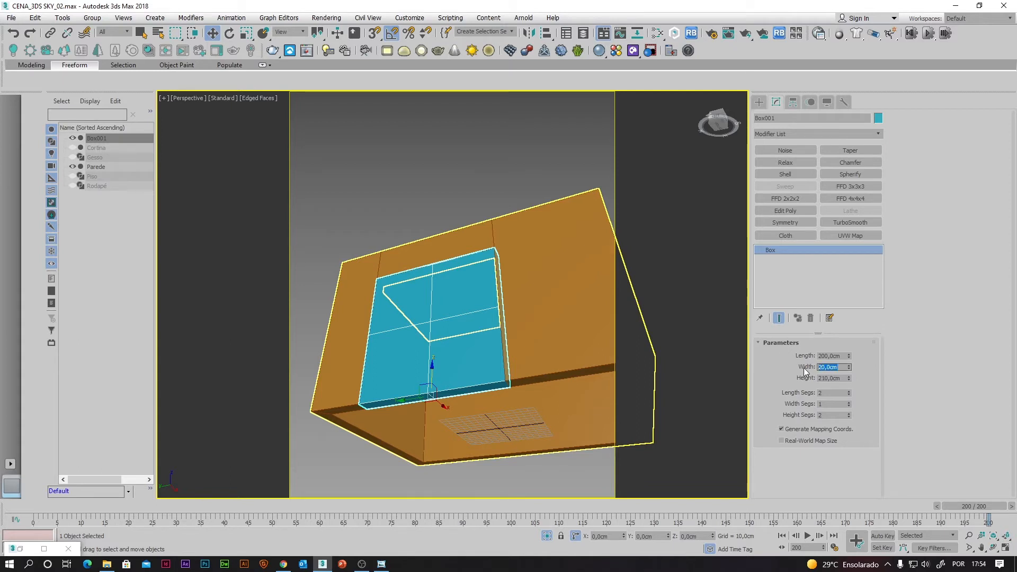
text(50)
key(Return)
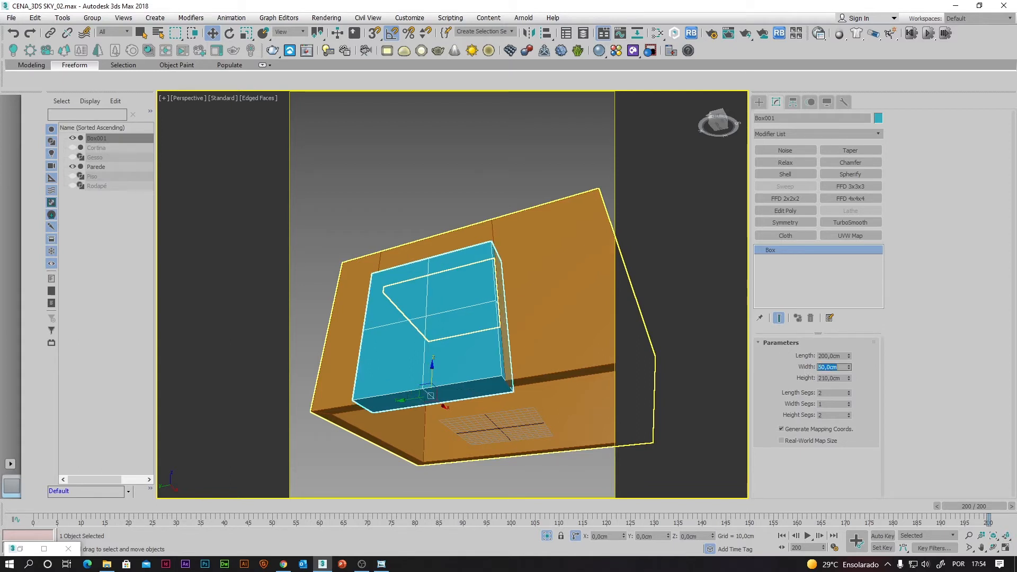
text(5)
key(Return)
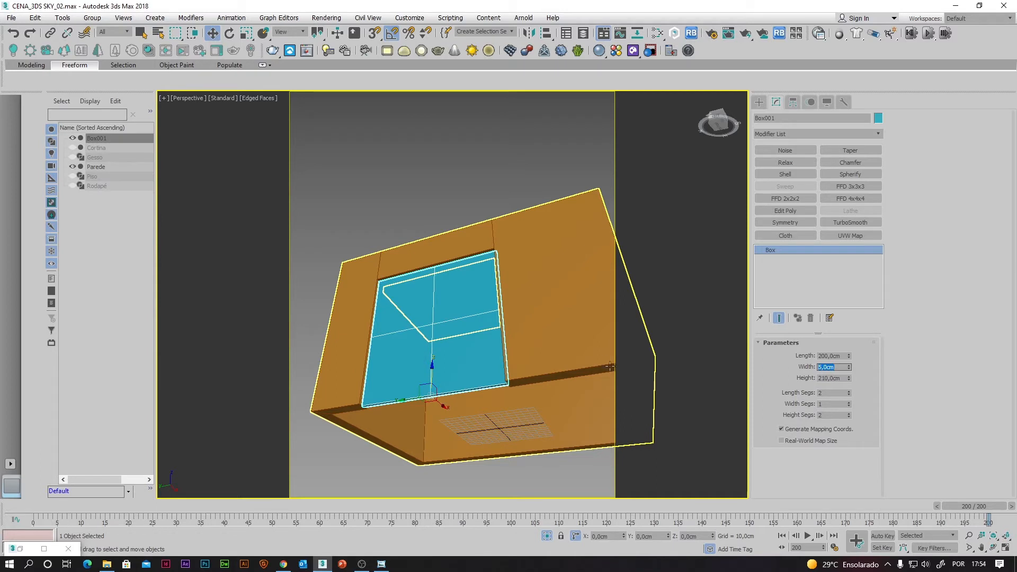
Add an Edit Poly modifier to the box and select the four polygons on each of its two large faces.
alt+middle_drag(536, 392, 472, 375)
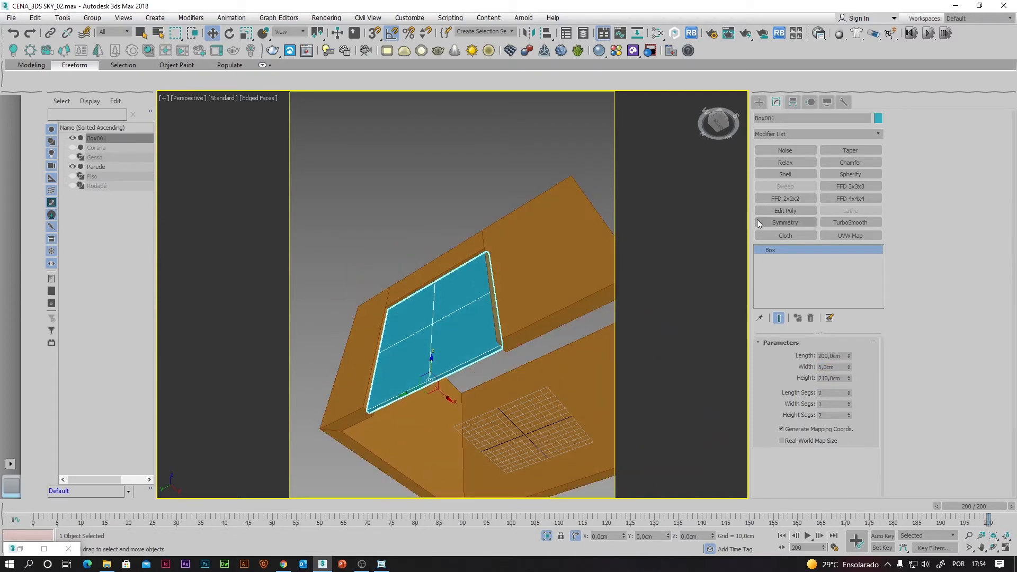
click(785, 211)
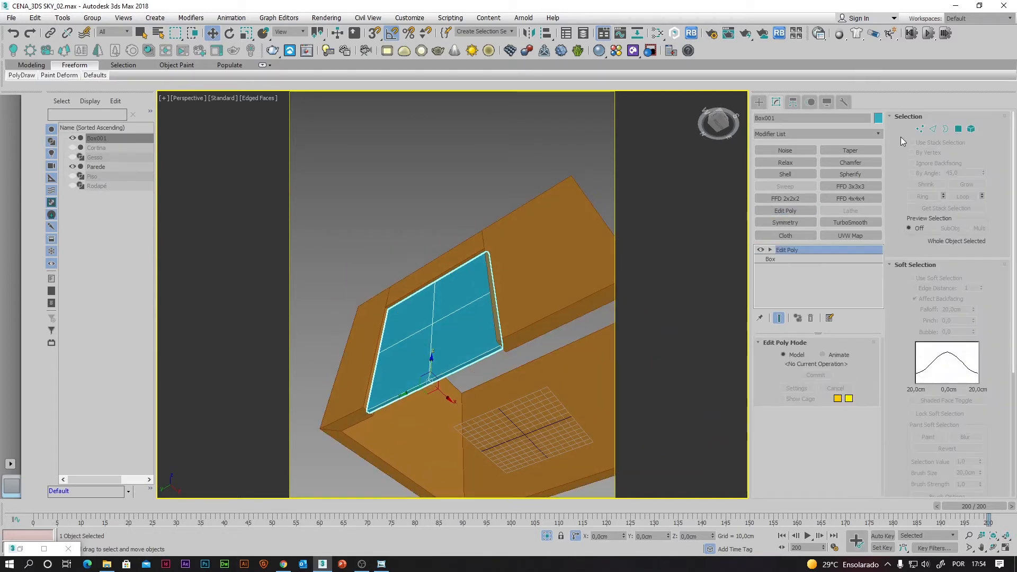
click(958, 129)
click(423, 311)
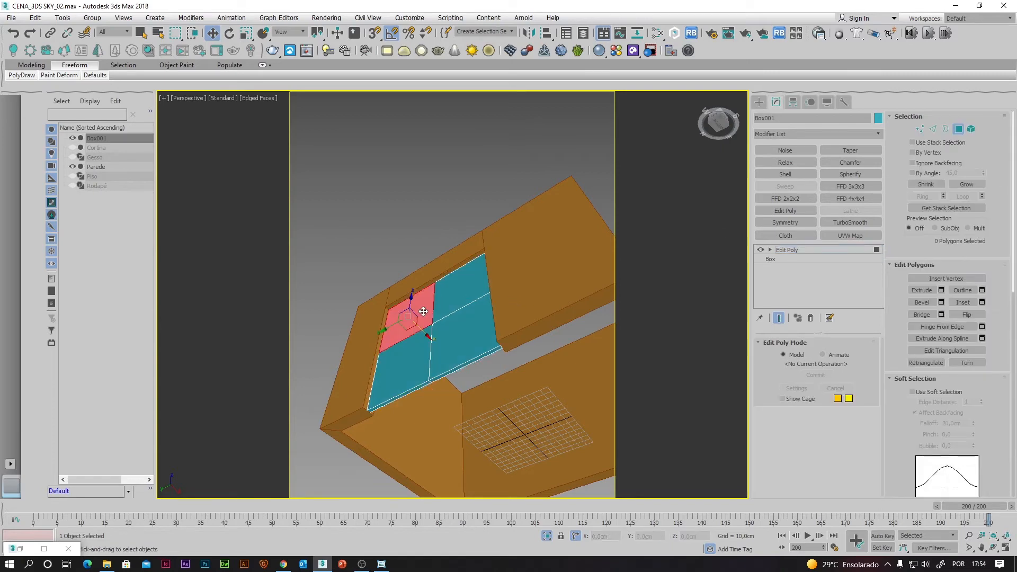
ctrl+click(459, 300)
ctrl+click(464, 339)
ctrl+click(404, 371)
alt+middle_drag(564, 386, 435, 367)
ctrl+click(425, 357)
ctrl+click(423, 313)
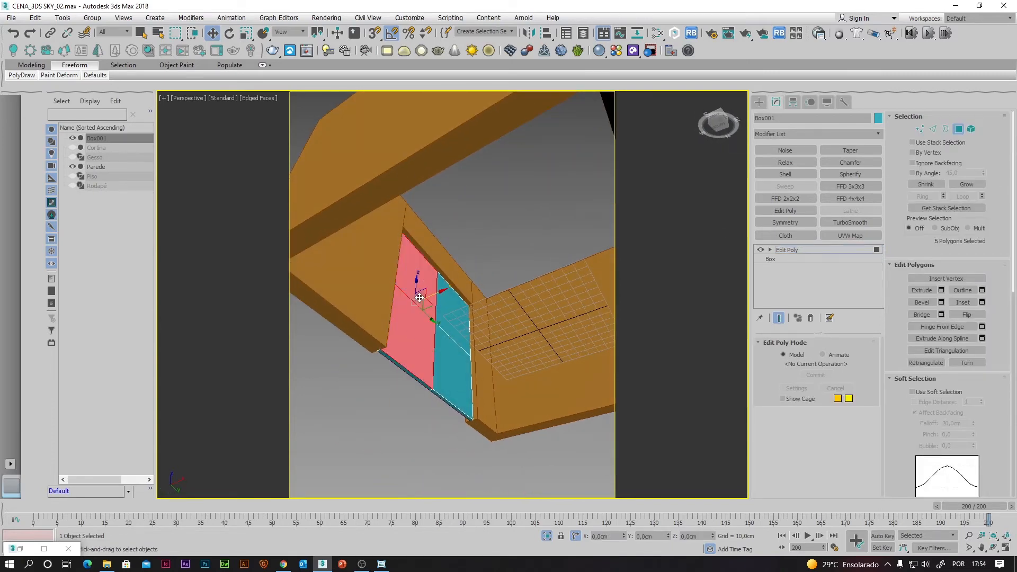
ctrl+click(450, 304)
ctrl+click(454, 361)
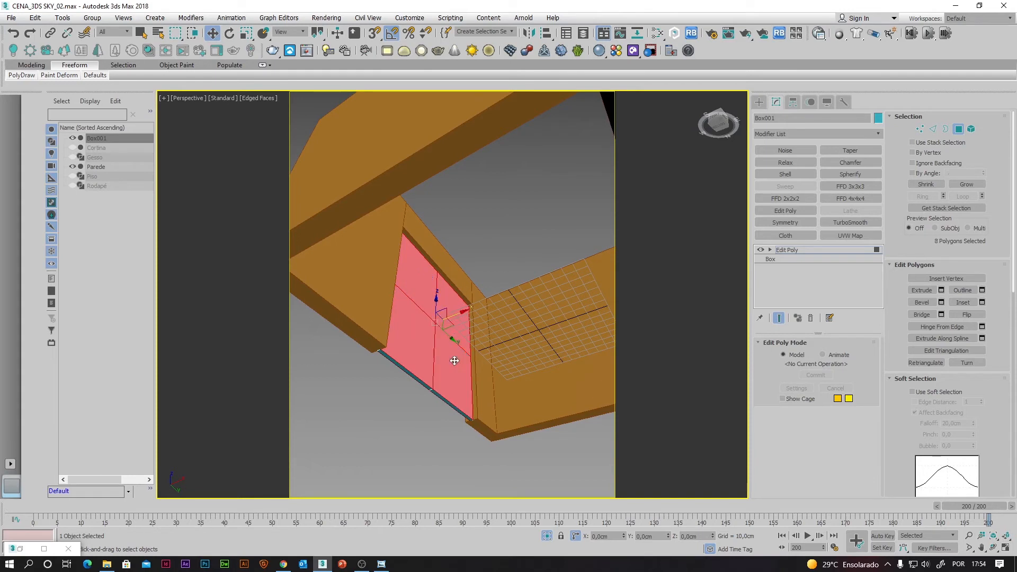
Inset the eight selected polygons by 5 cm using the By Polygon mode.
click(982, 302)
click(472, 300)
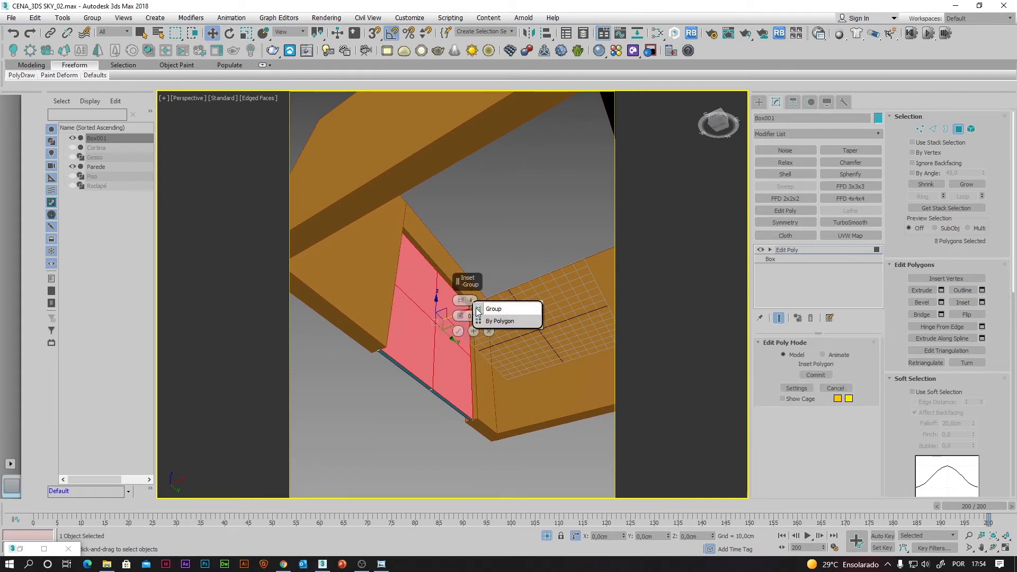
click(493, 320)
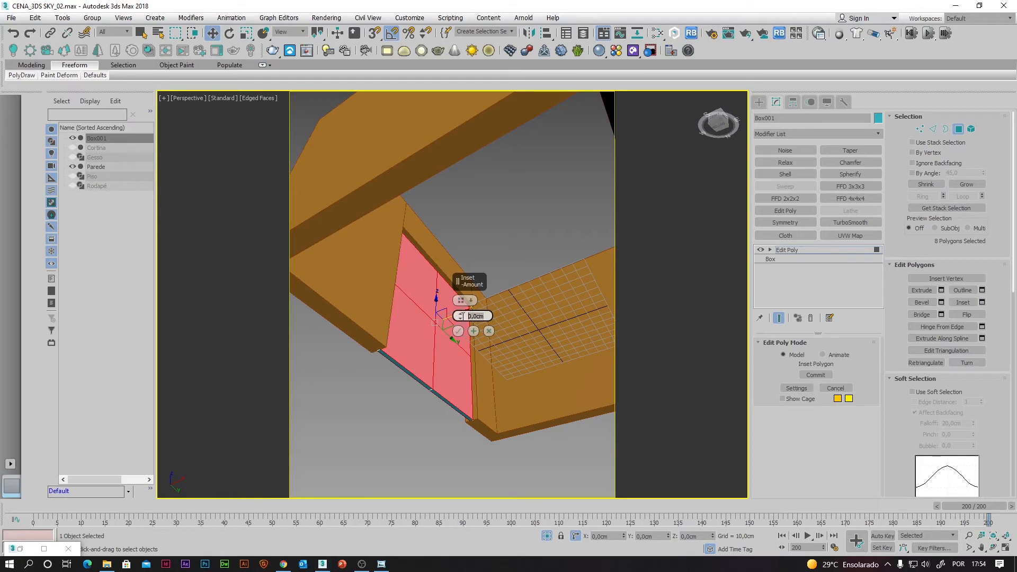
text(5)
click(458, 331)
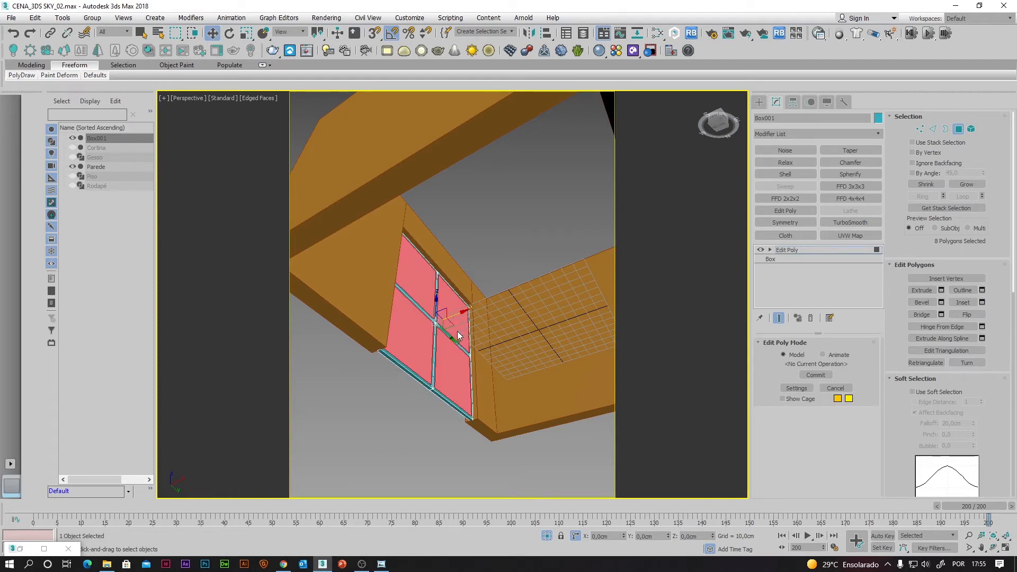
Bridge the inset polygons through the box to open the four panes, and leave polygon editing.
click(923, 313)
mouse_move(537, 288)
alt+middle_down()
mouse_move(490, 323)
mouse_move(523, 295)
alt+middle_up()
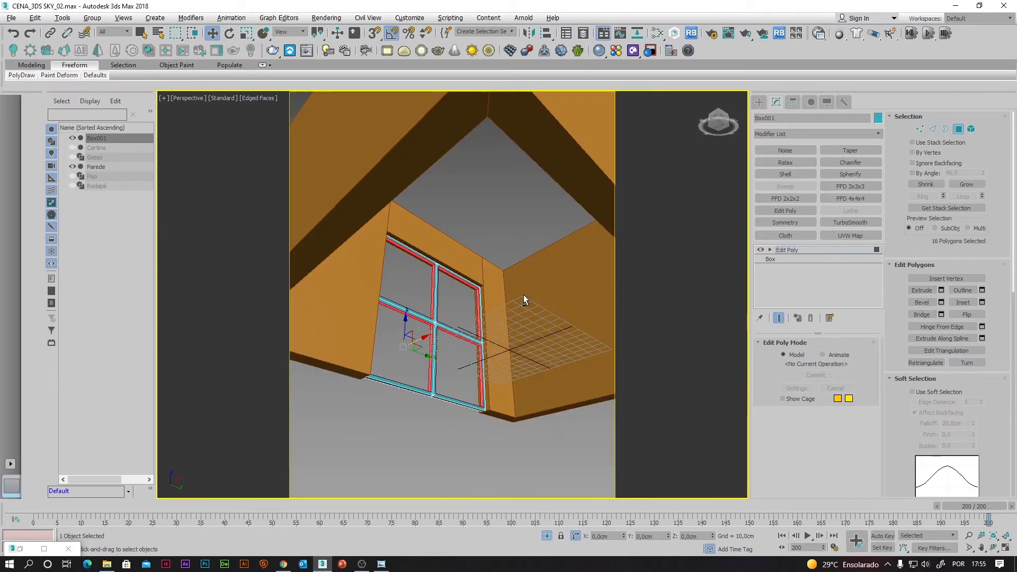
click(958, 129)
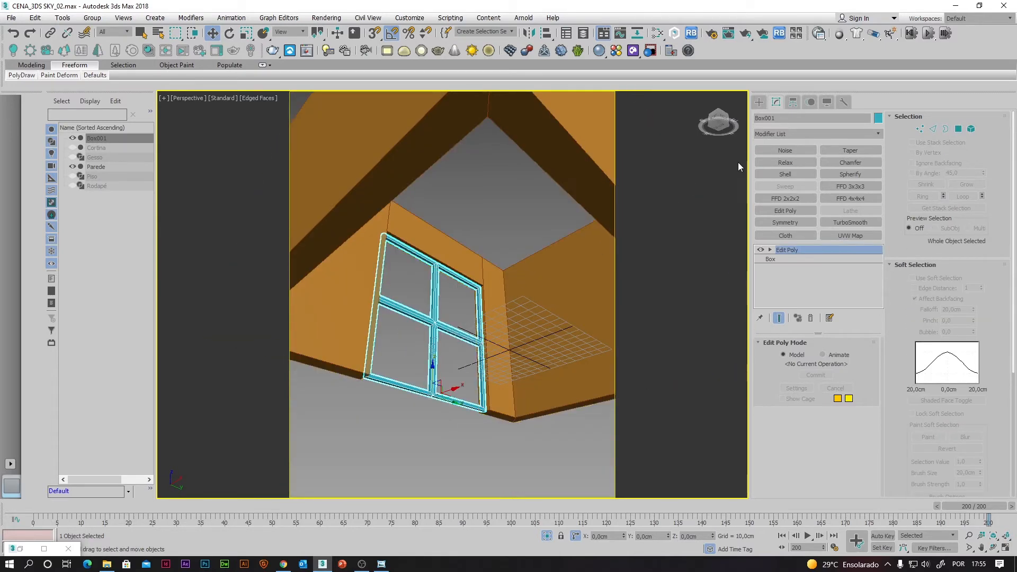
Rename the door frame object as Esquadria and deselect it.
click(788, 117)
text(ESquadria)
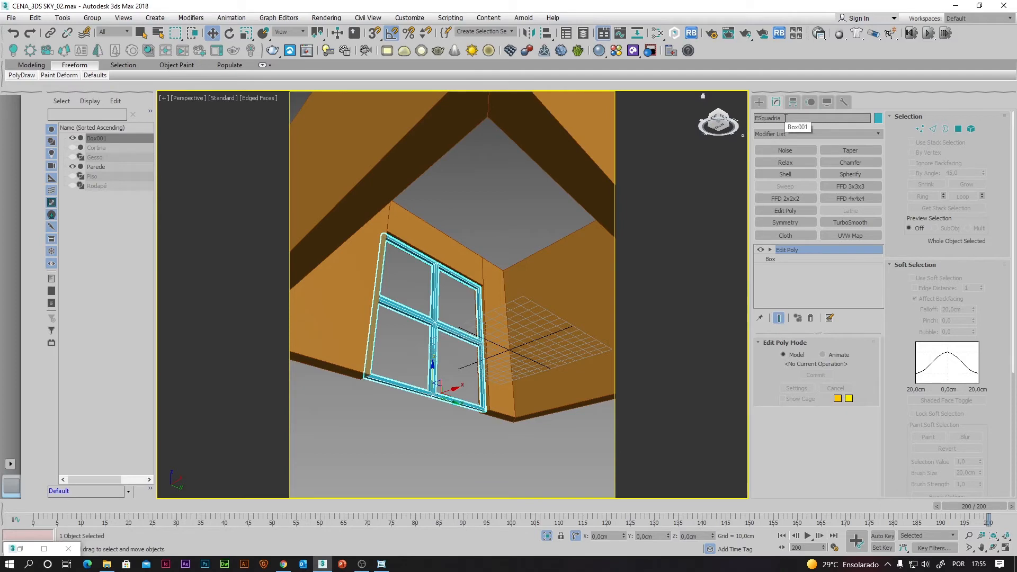
click(551, 447)
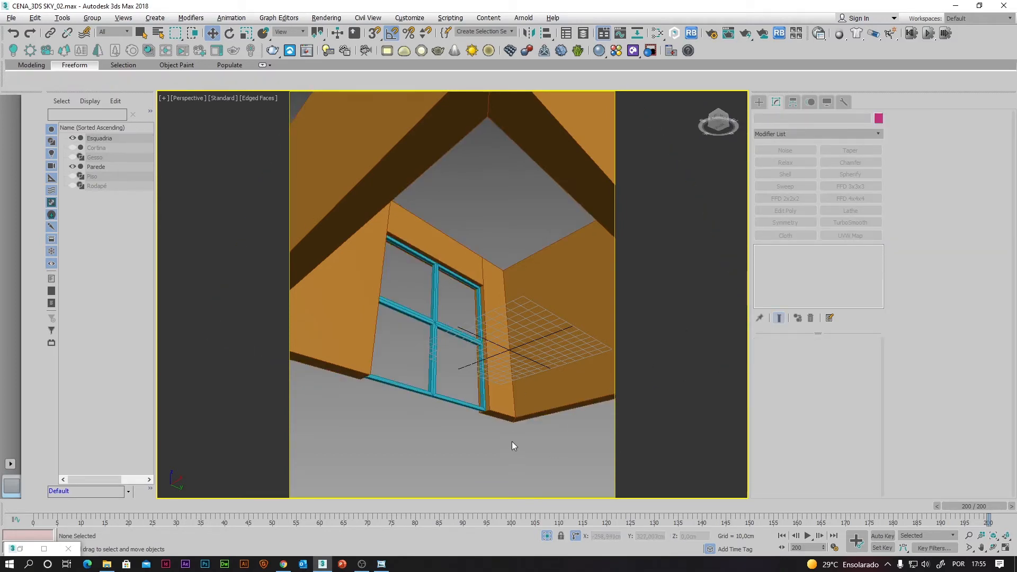
View the frame from outside the room and unhide all the hidden objects.
alt+middle_drag(511, 441, 424, 413)
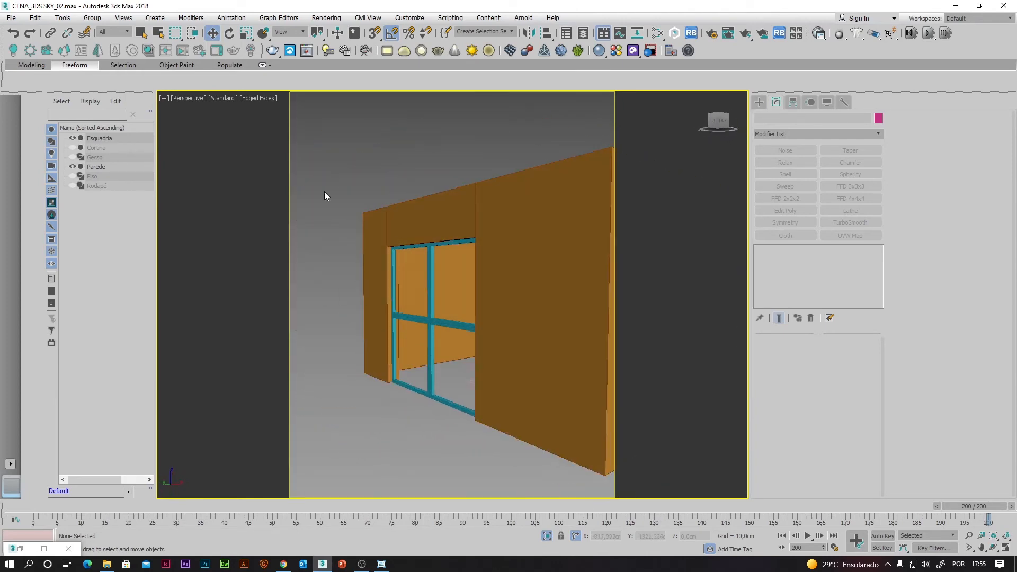
right_click(338, 167)
click(355, 118)
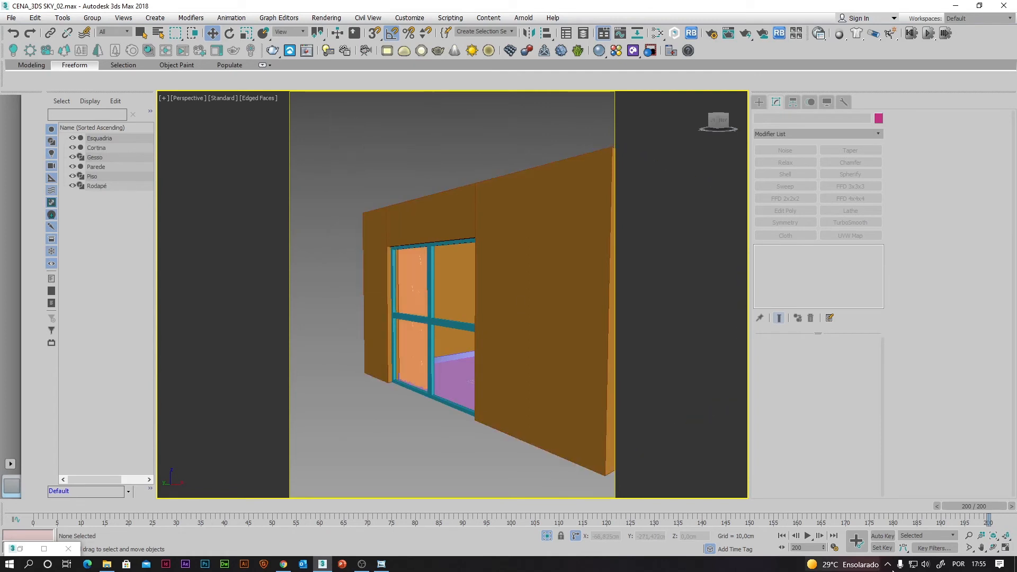
In the Top view of the four-view layout, create a targeted CoronaCam along the room's length, with a target distance of about 364 cm.
click(1008, 551)
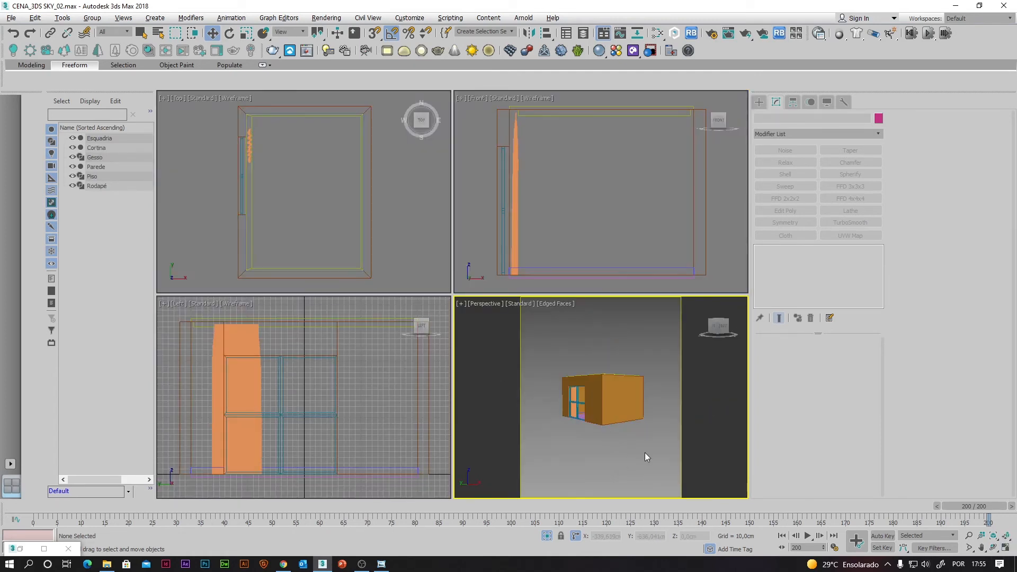
alt+middle_drag(644, 452, 597, 484)
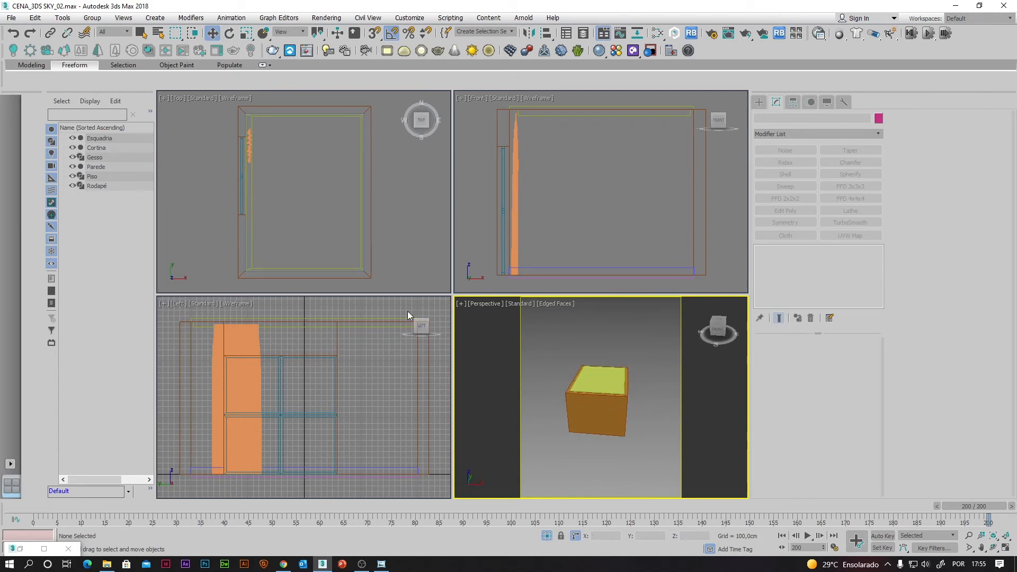
scroll(409, 227, down, 2)
middle_drag(409, 228, 382, 209)
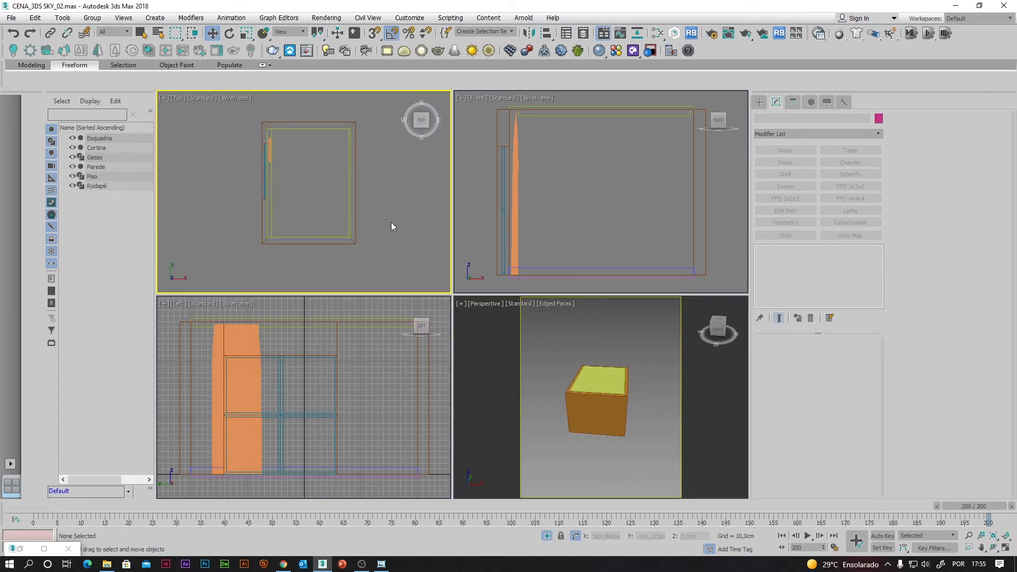
click(759, 103)
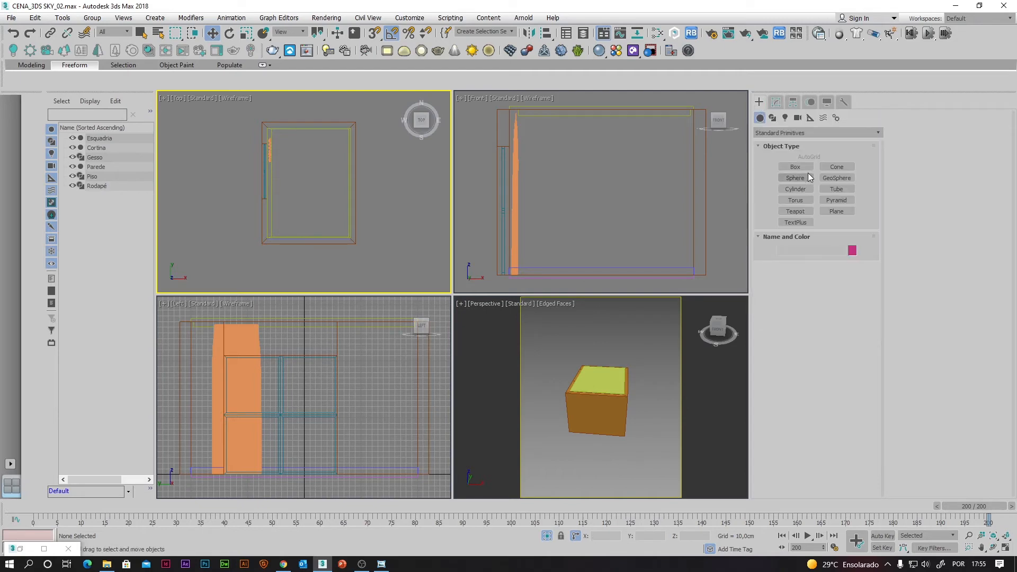
click(799, 117)
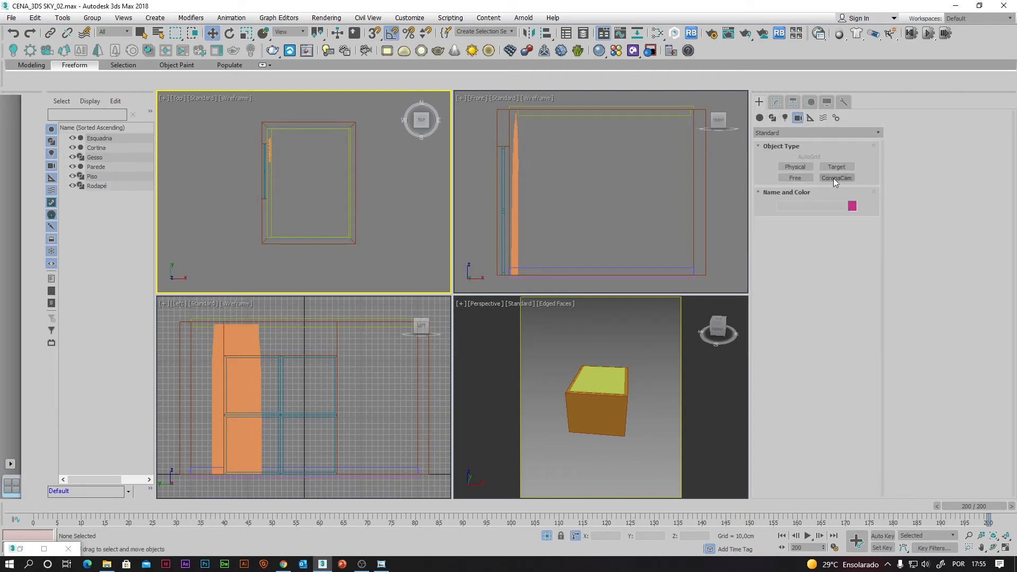
click(834, 178)
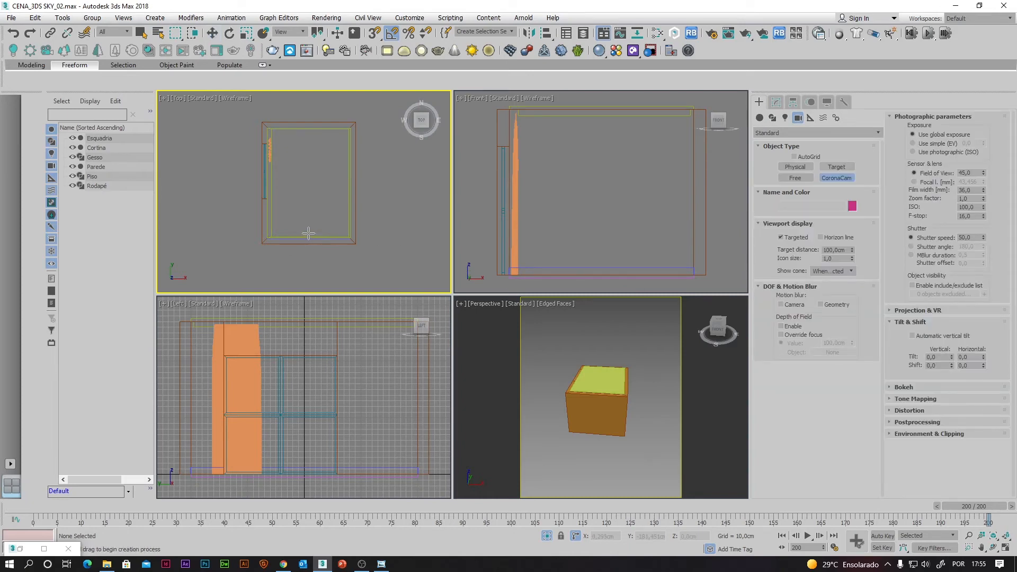
drag(310, 234, 310, 135)
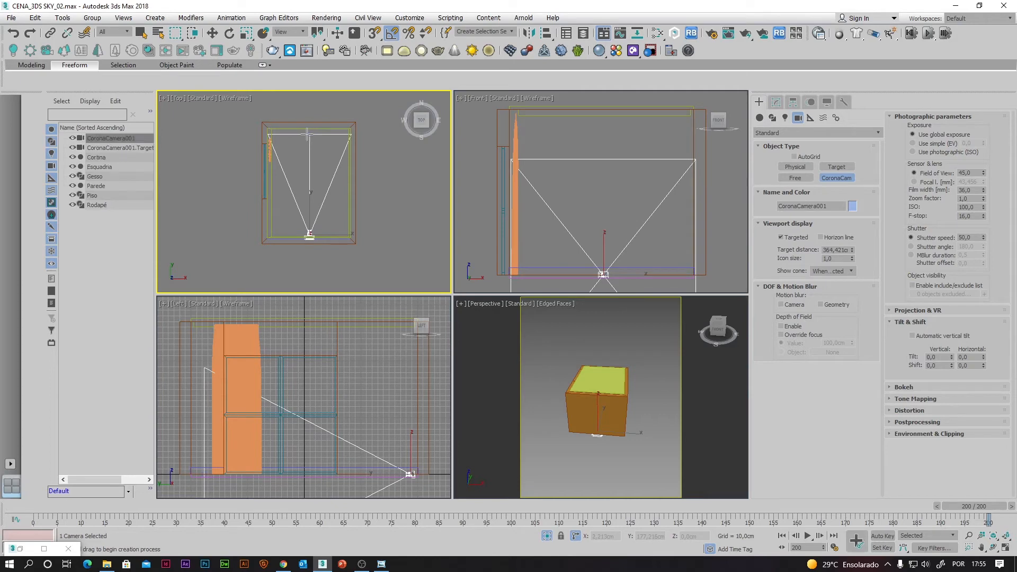
End camera creation and switch the Perspective viewport to the new Corona camera's view.
click(212, 33)
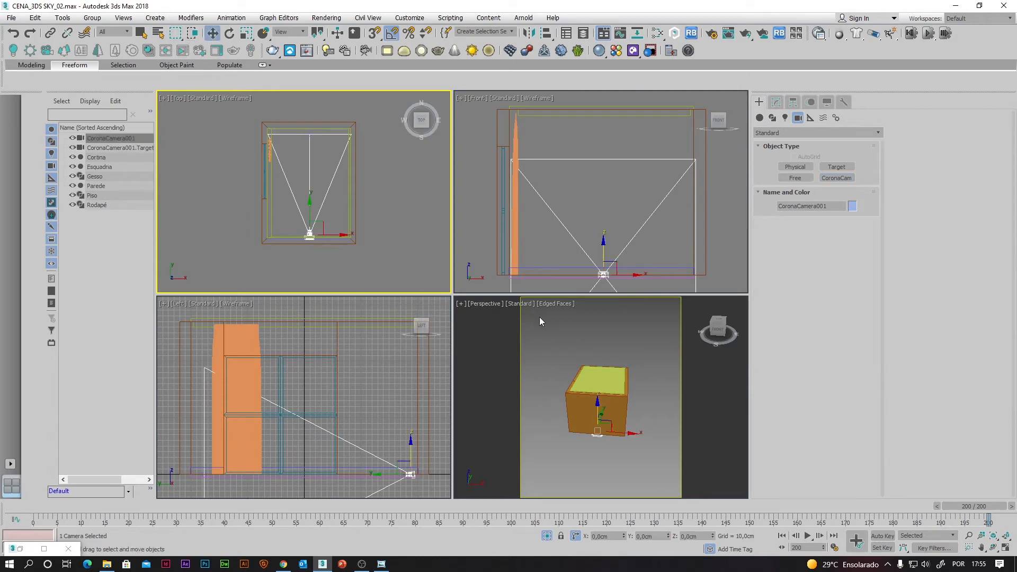
click(483, 304)
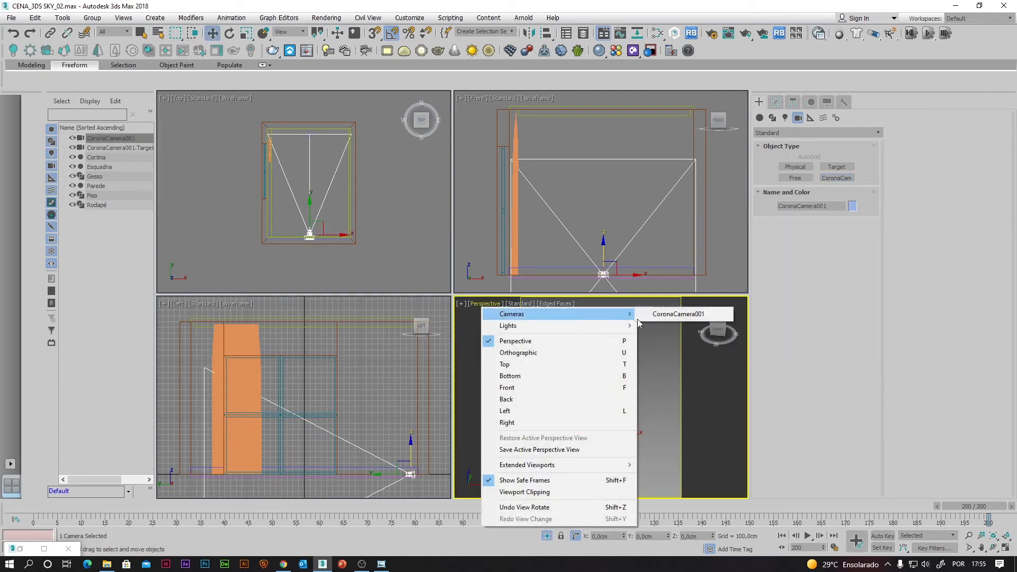
click(657, 314)
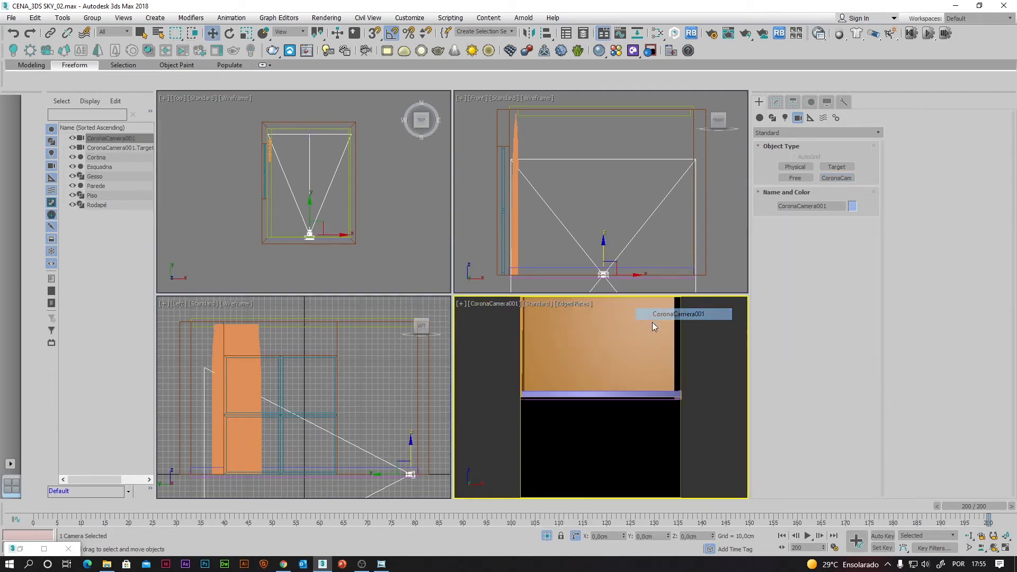
Truck the camera up from floor level to about the room's mid-height, maximize its viewport and return to the Move tool.
click(983, 549)
drag(632, 369, 634, 425)
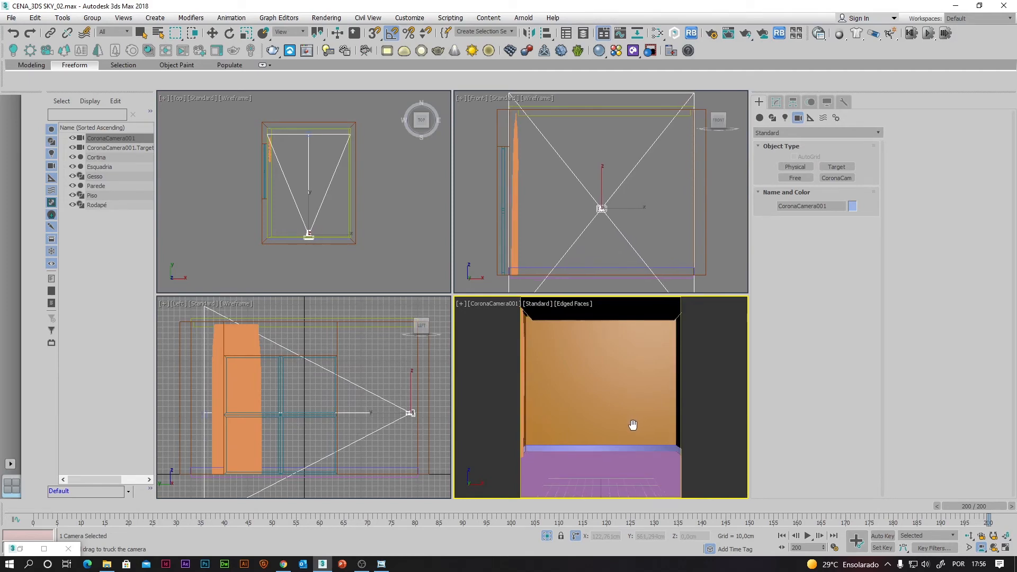
click(1005, 548)
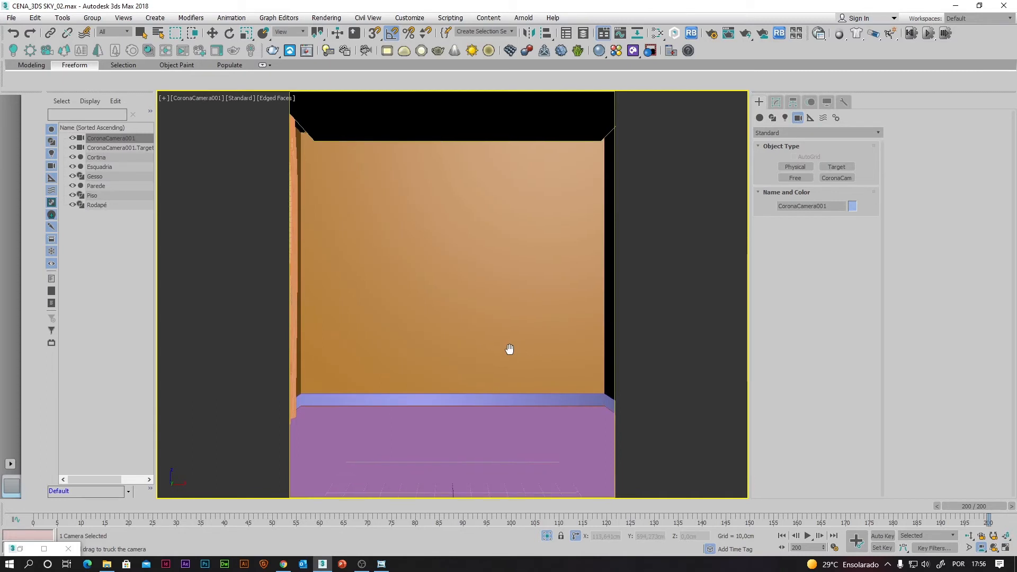
click(212, 32)
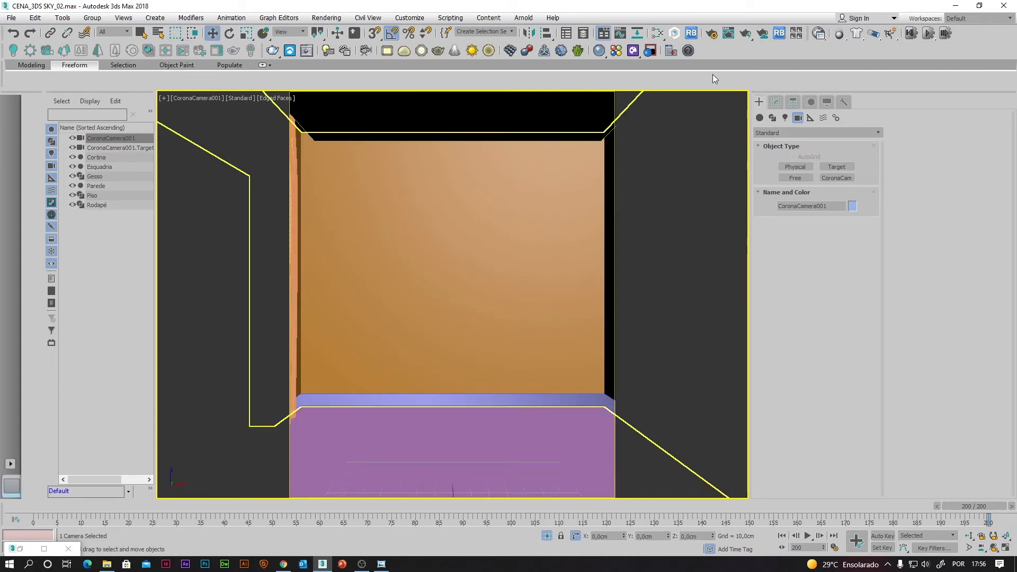
Check the output size in the Common render settings and minimize the Render Setup window.
click(713, 34)
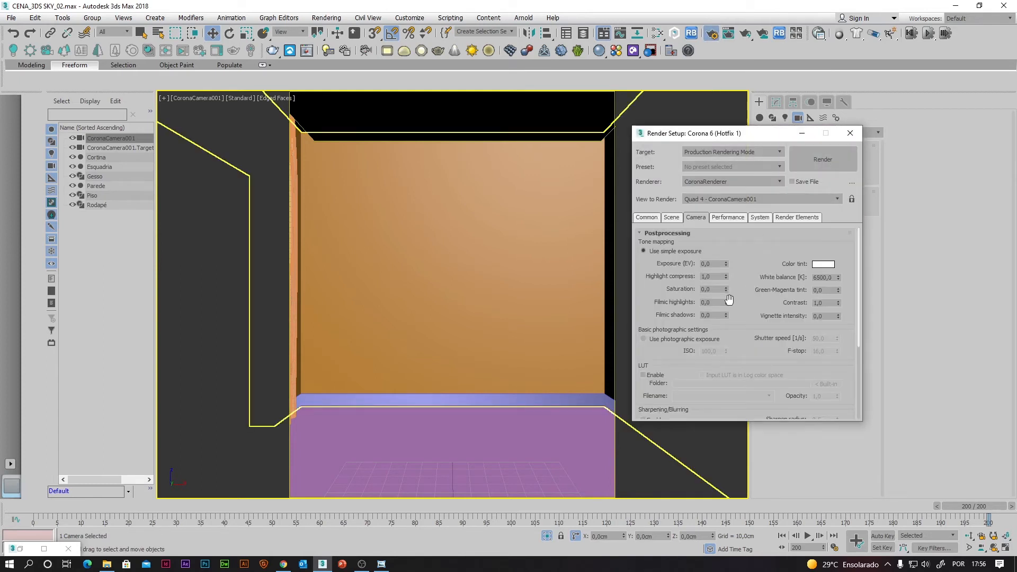
click(647, 218)
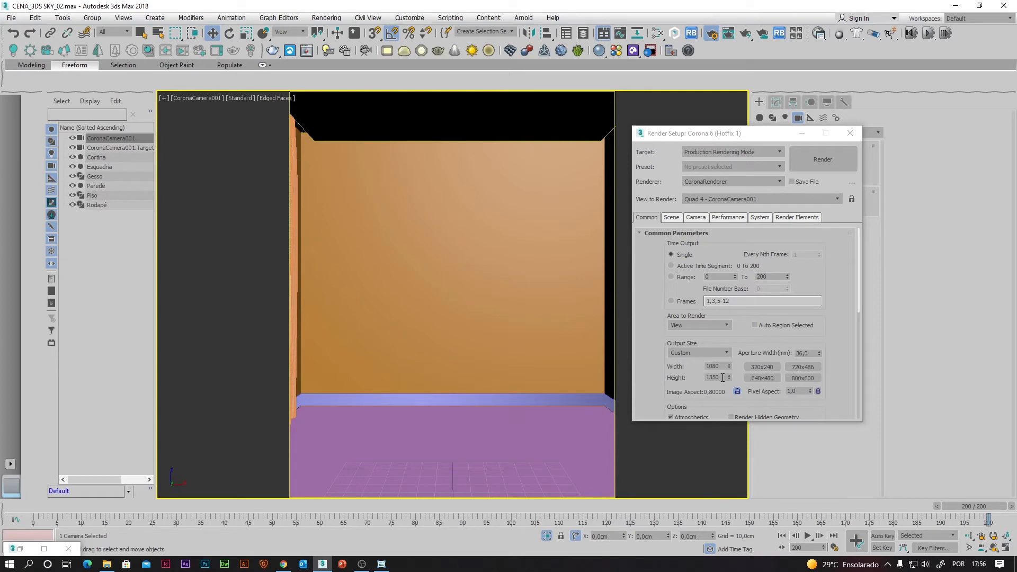
click(753, 133)
drag(752, 132, 762, 134)
click(813, 136)
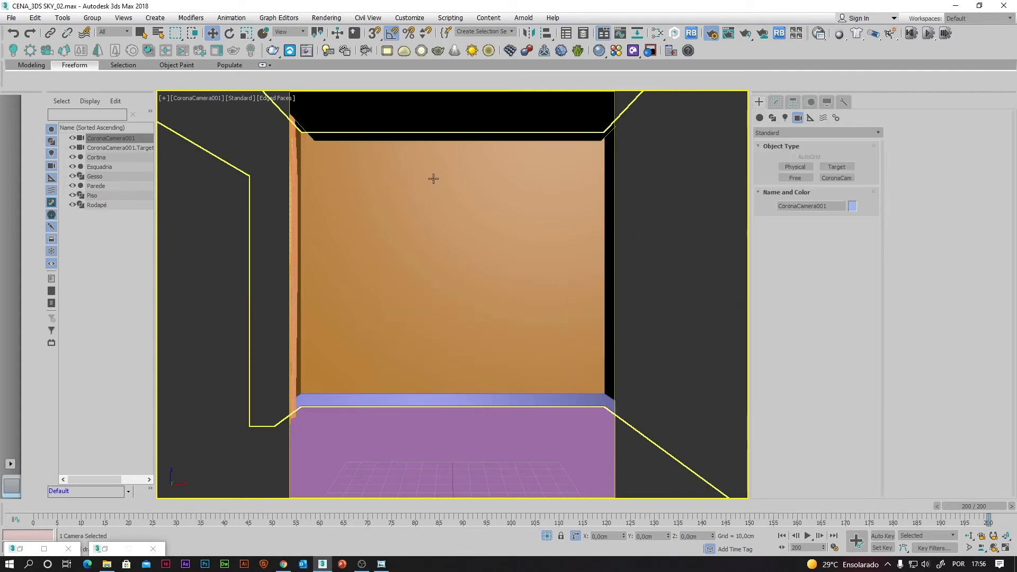
Set the Corona camera's field of view to 36 and truck it until the curtain and more floor enter the frame.
click(778, 103)
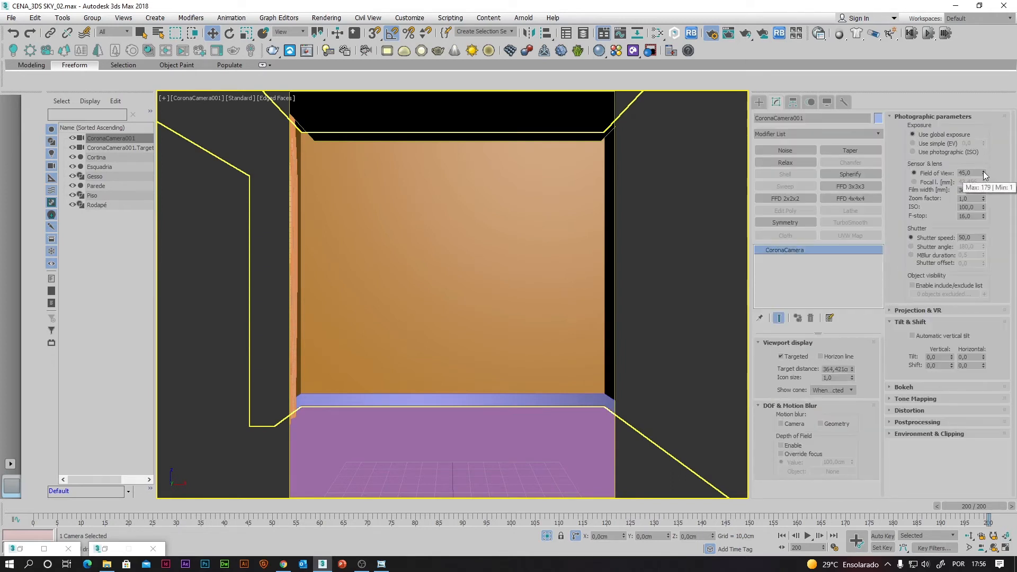
drag(983, 173, 983, 185)
click(982, 548)
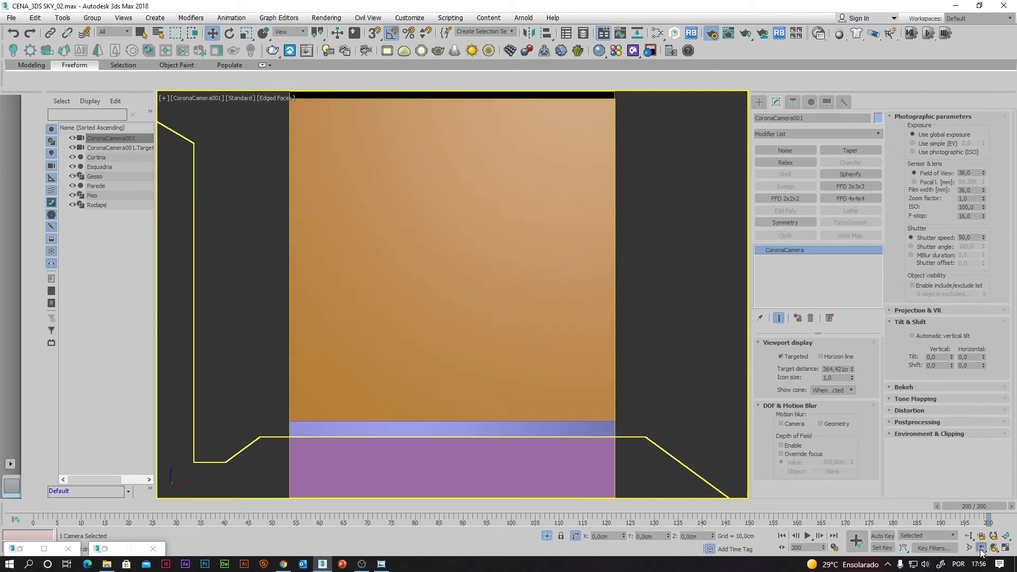
drag(482, 427, 541, 408)
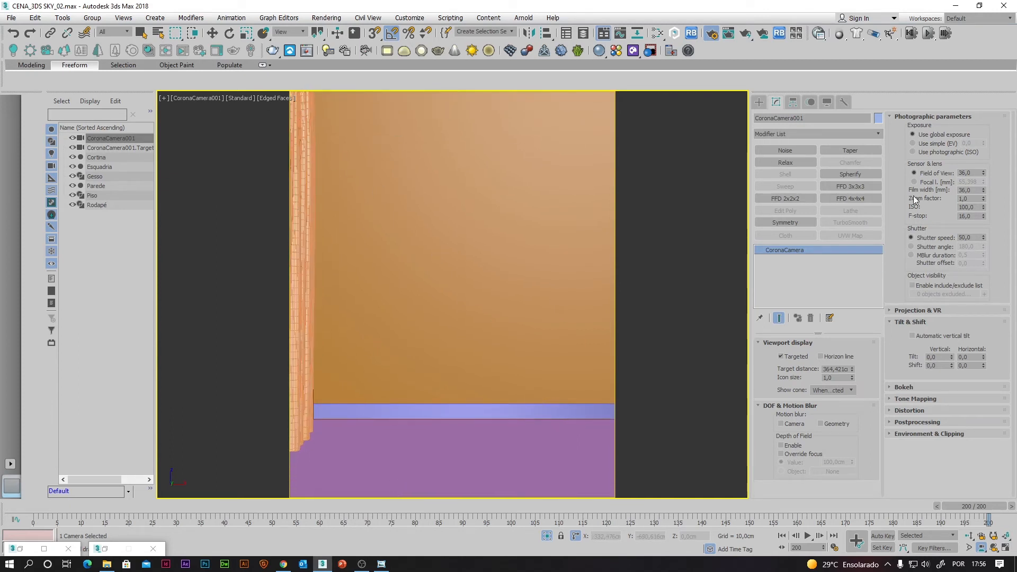
click(213, 32)
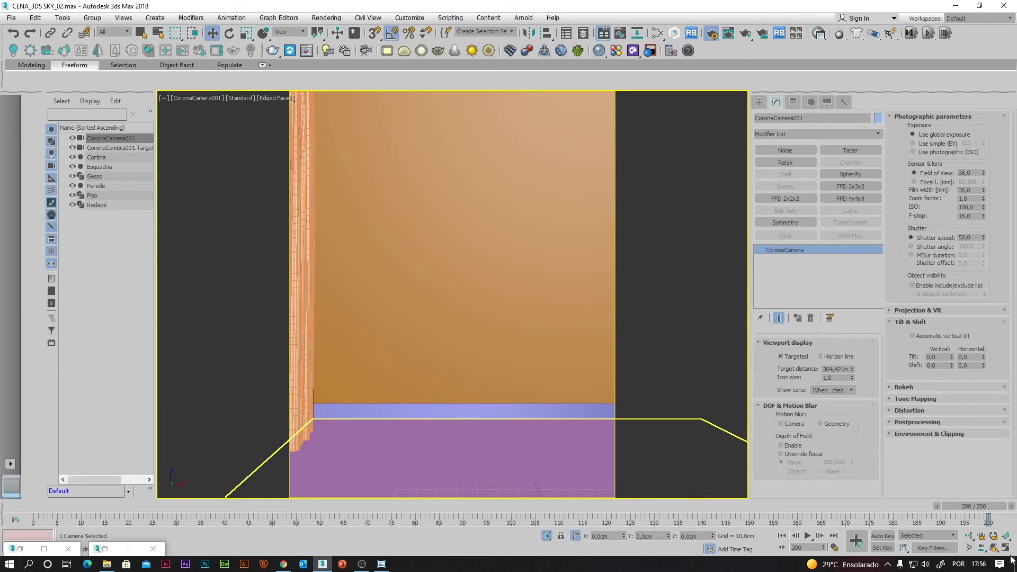
In the Top view of the four-view layout, create a ChamferBox inside the room, about 144 cm long, 238 cm wide and 6 cm high.
key(alt+w)
click(421, 212)
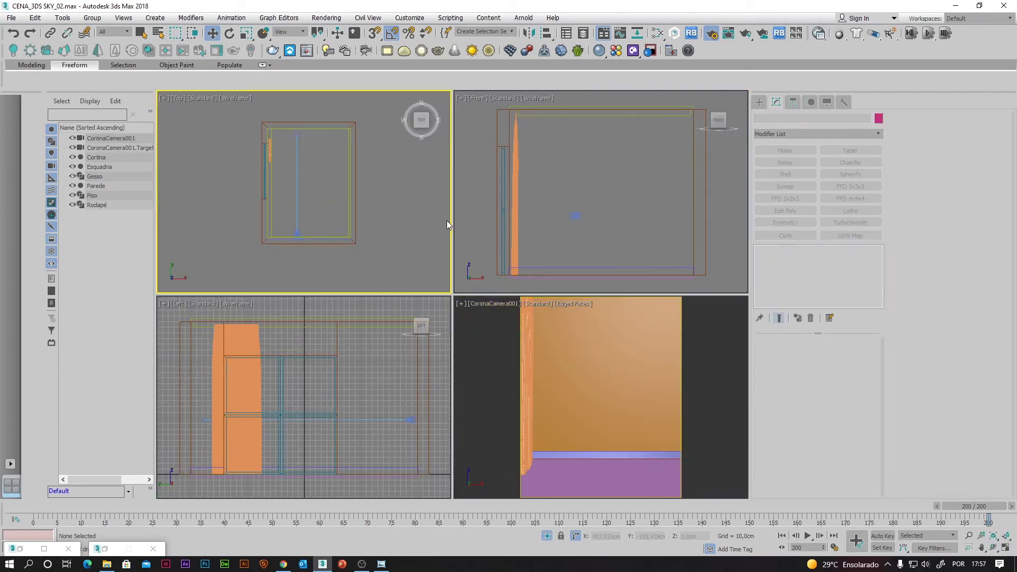
click(759, 103)
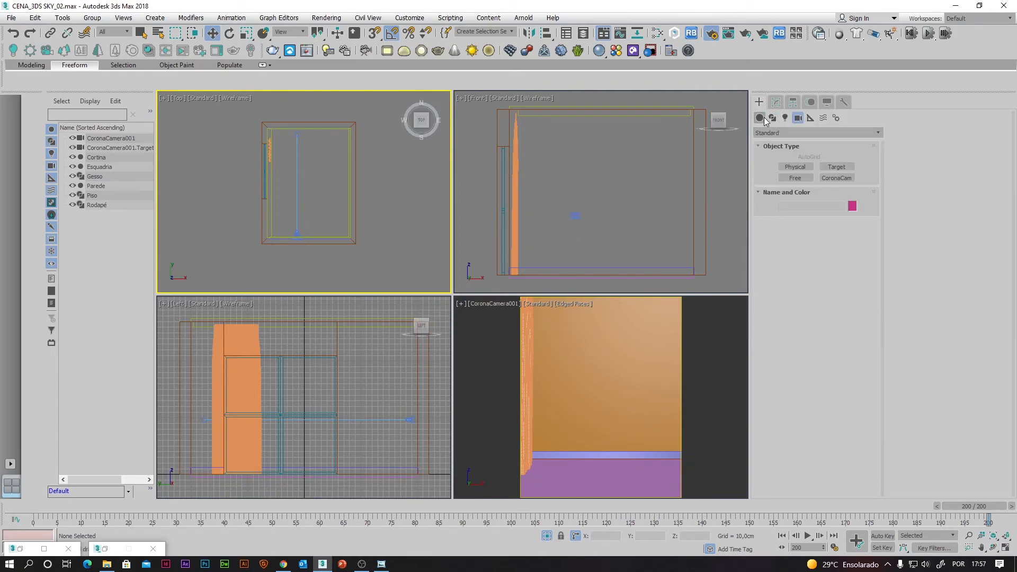
click(763, 117)
click(772, 135)
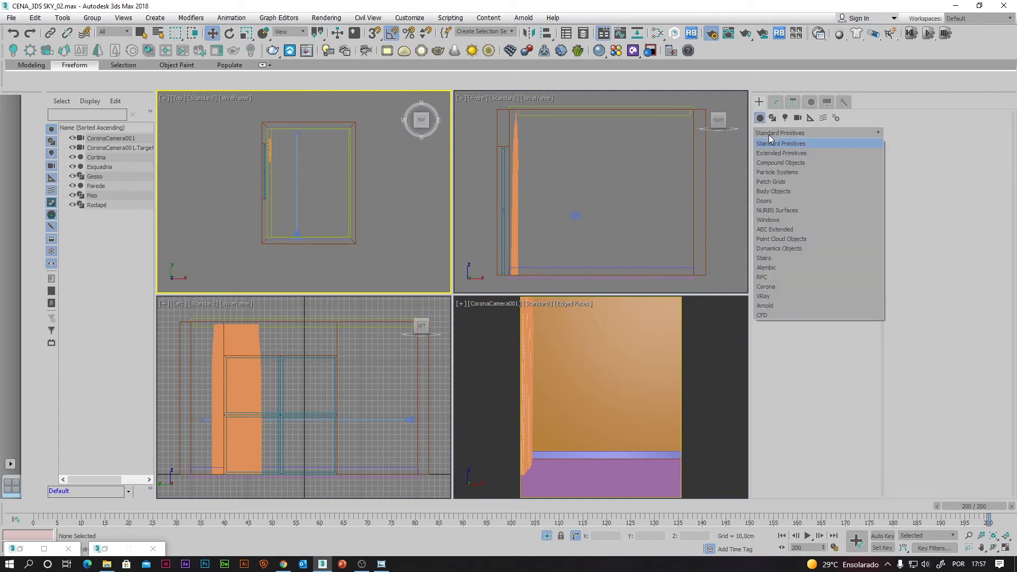
click(768, 135)
click(768, 134)
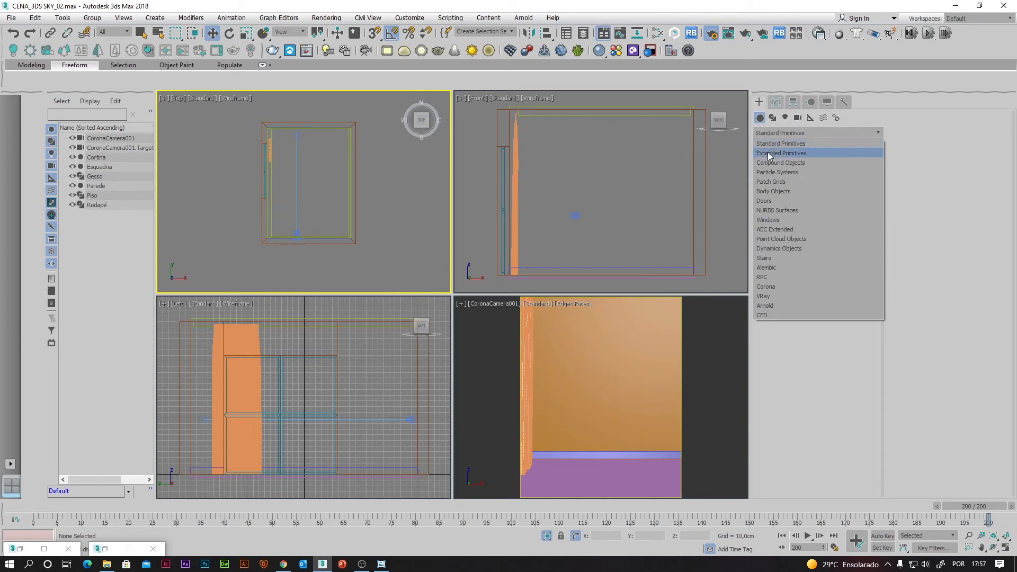
click(769, 153)
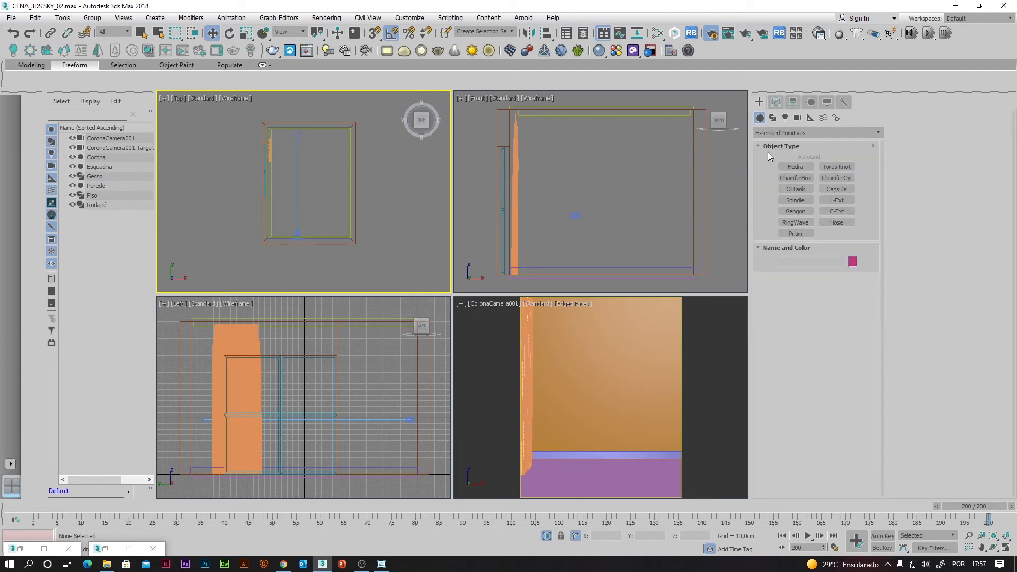
click(796, 177)
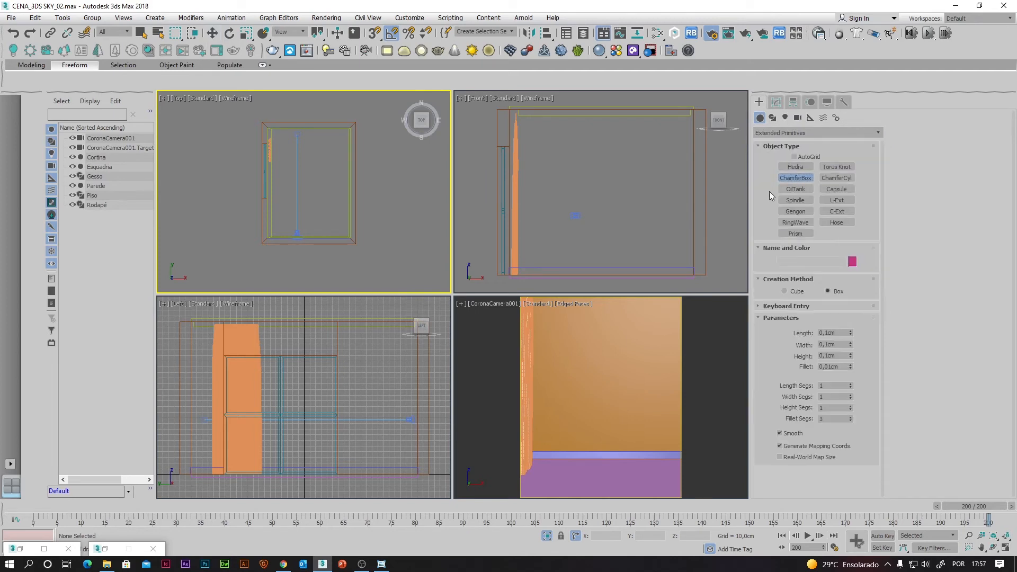
drag(279, 144, 346, 184)
click(346, 182)
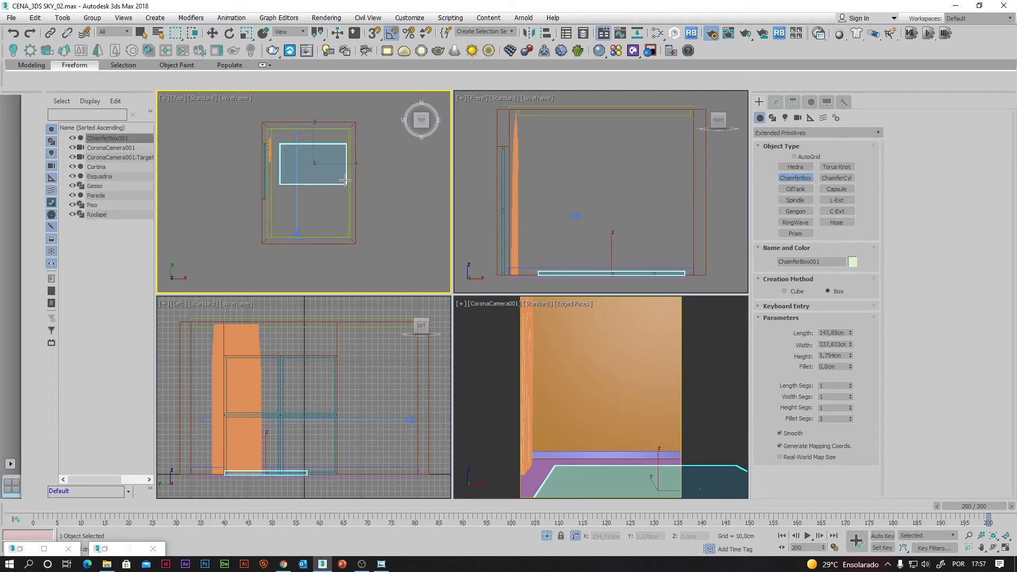
click(344, 177)
click(212, 33)
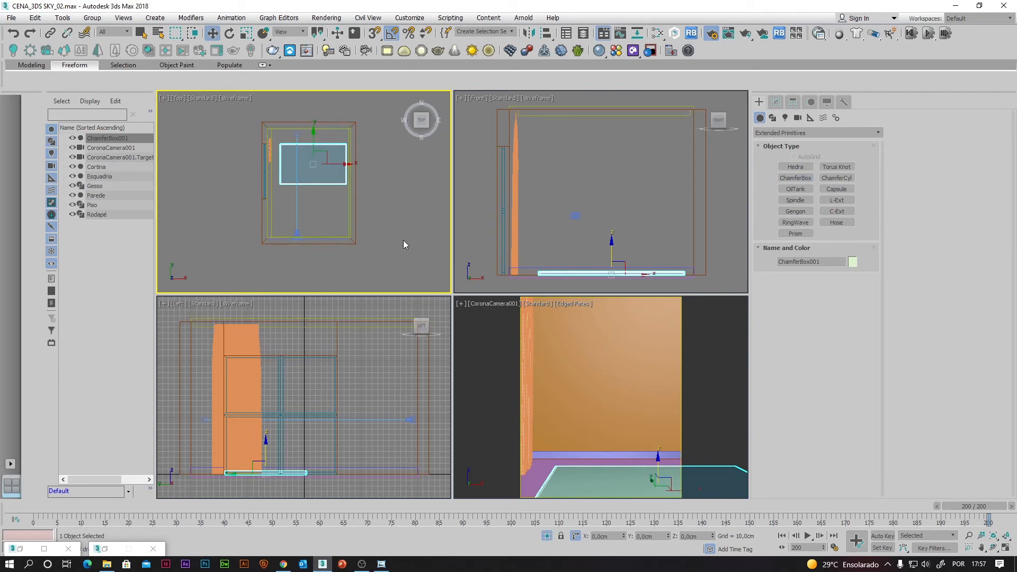
Isolate the chamfer box and switch the camera viewport to a Perspective view showing it at an angle.
key(alt+q)
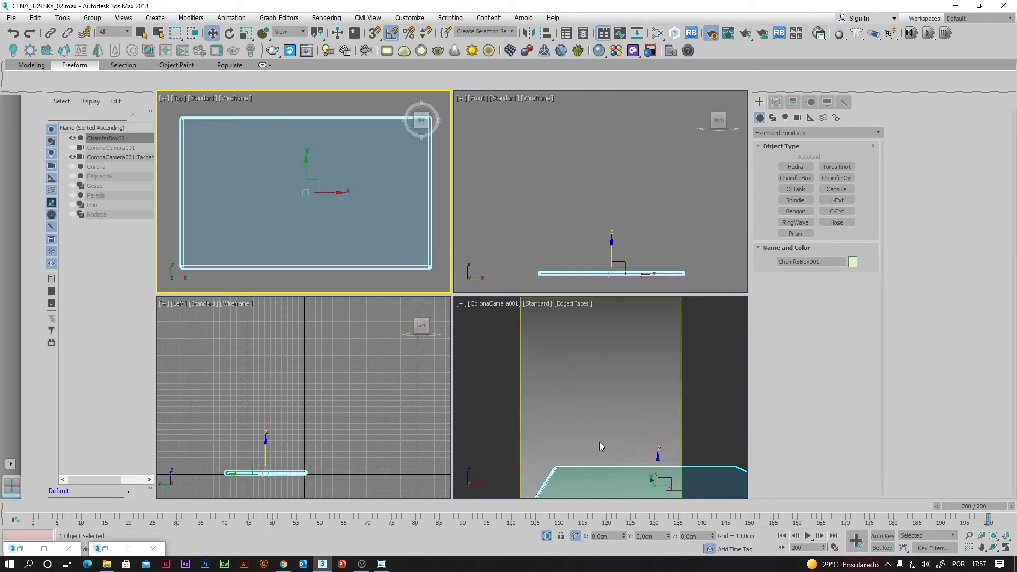
right_click(616, 389)
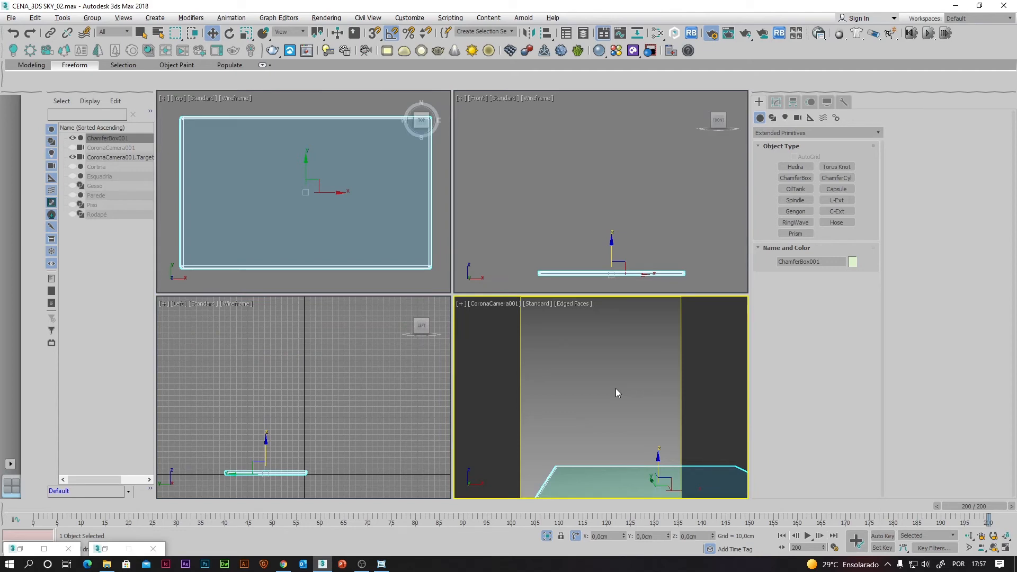
key(p)
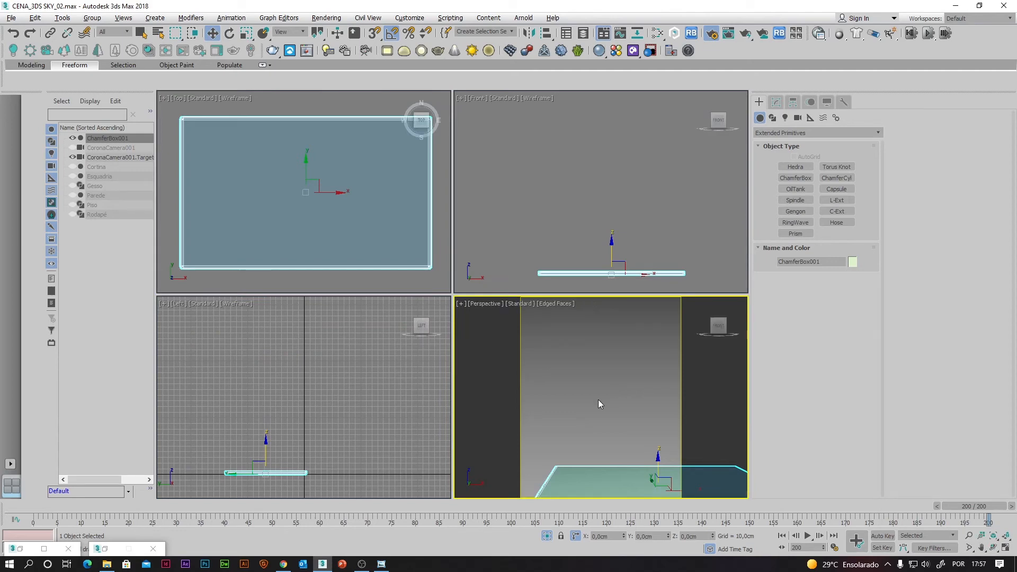
mouse_move(599, 400)
alt+middle_down()
mouse_move(625, 404)
mouse_move(588, 399)
mouse_move(641, 406)
mouse_move(608, 416)
mouse_move(617, 413)
mouse_move(593, 387)
alt+middle_up()
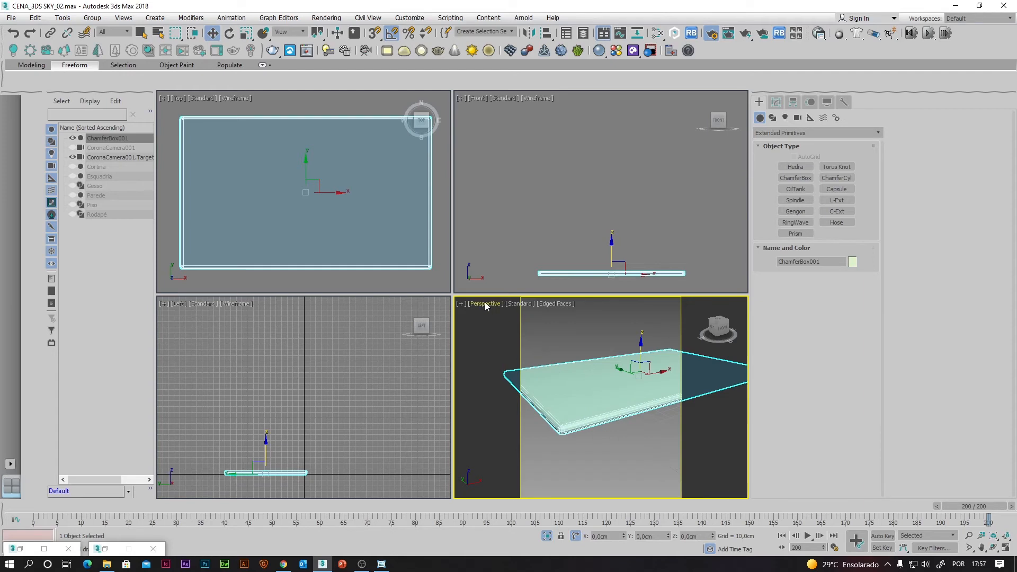
scroll(583, 412, up, 3)
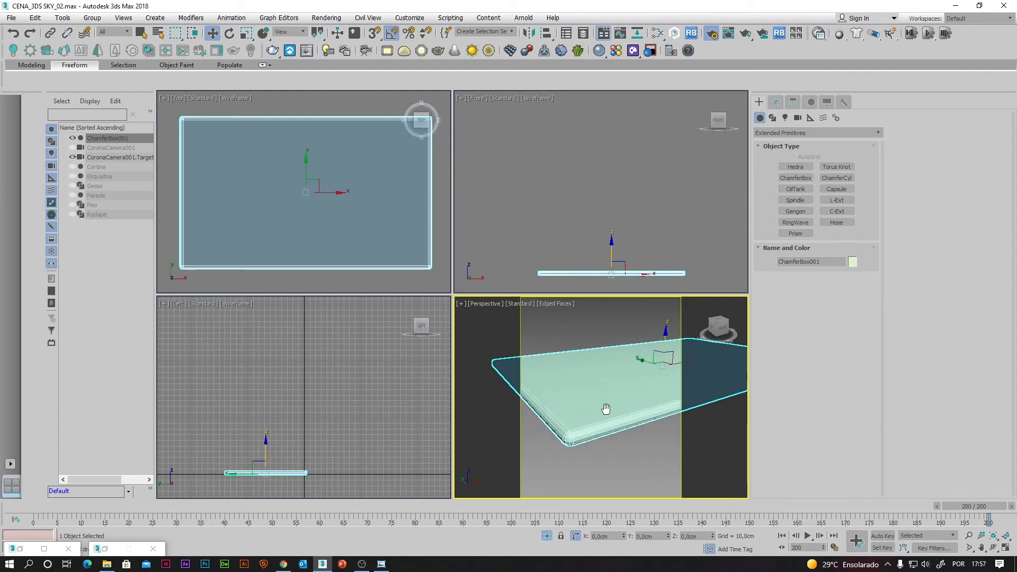
Set the chamfer box's length to 150 cm, width to 200 cm and height to 0,5 cm.
click(776, 104)
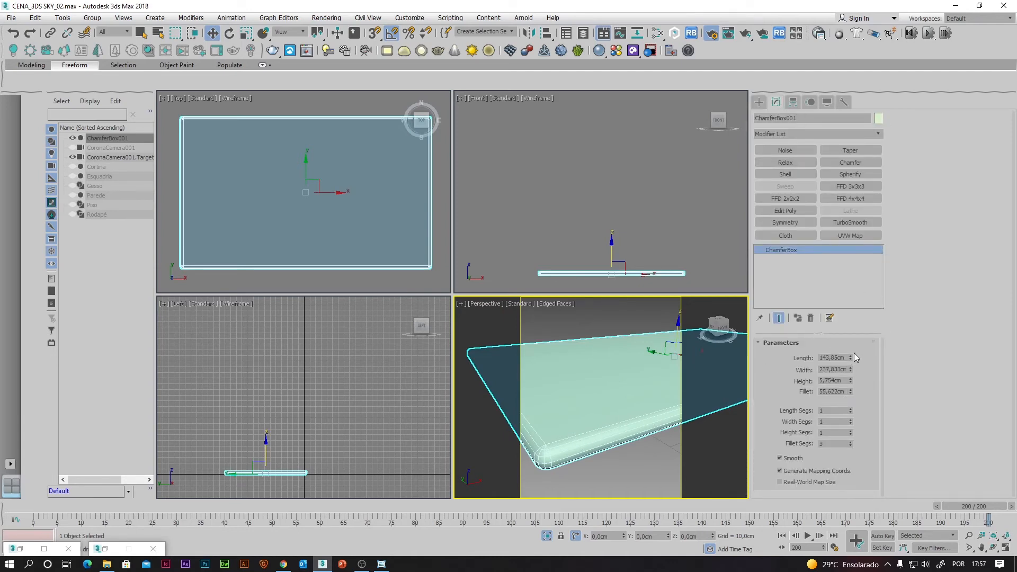
drag(851, 360, 850, 346)
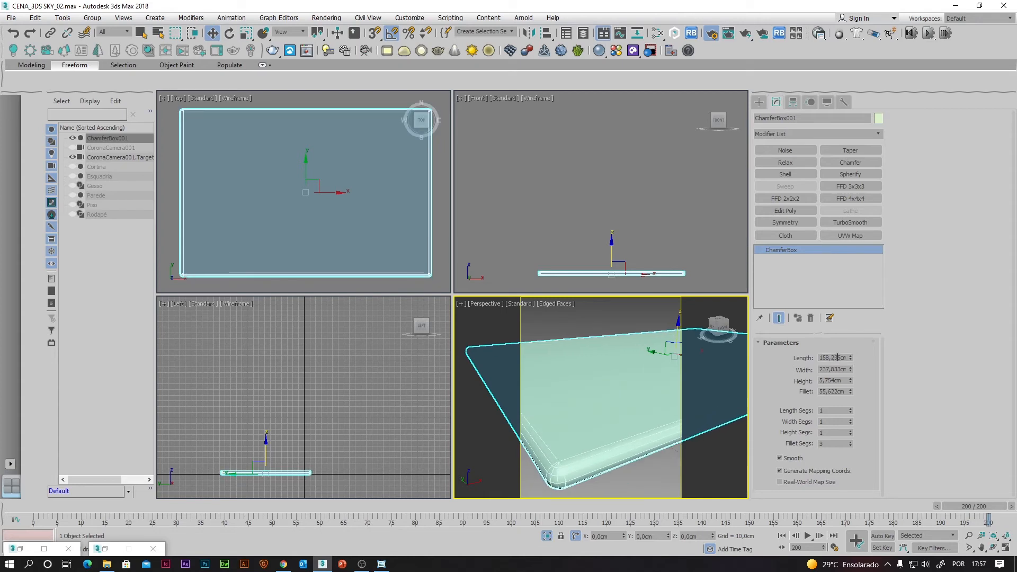
double_click(833, 358)
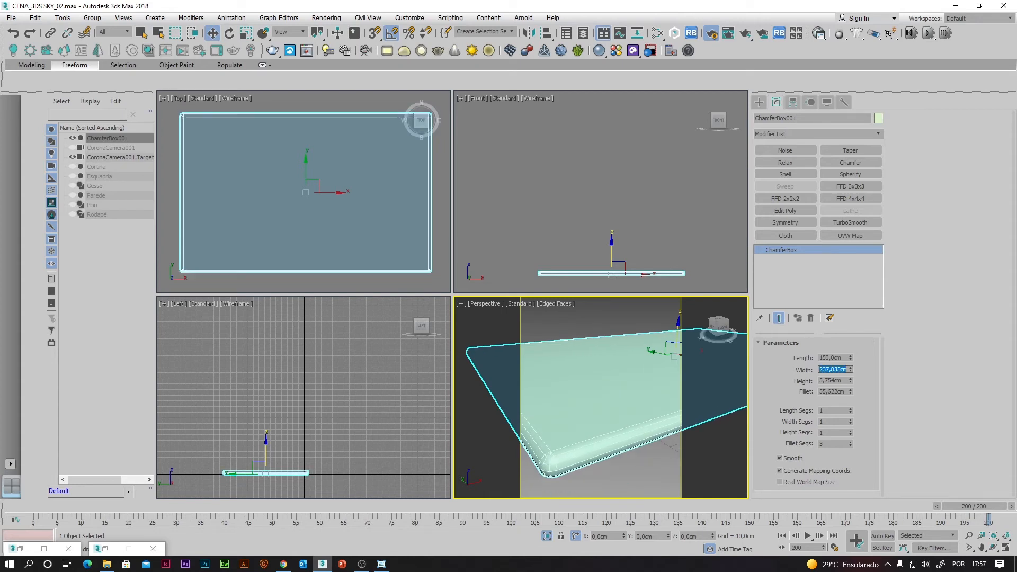
text(200)
key(Return)
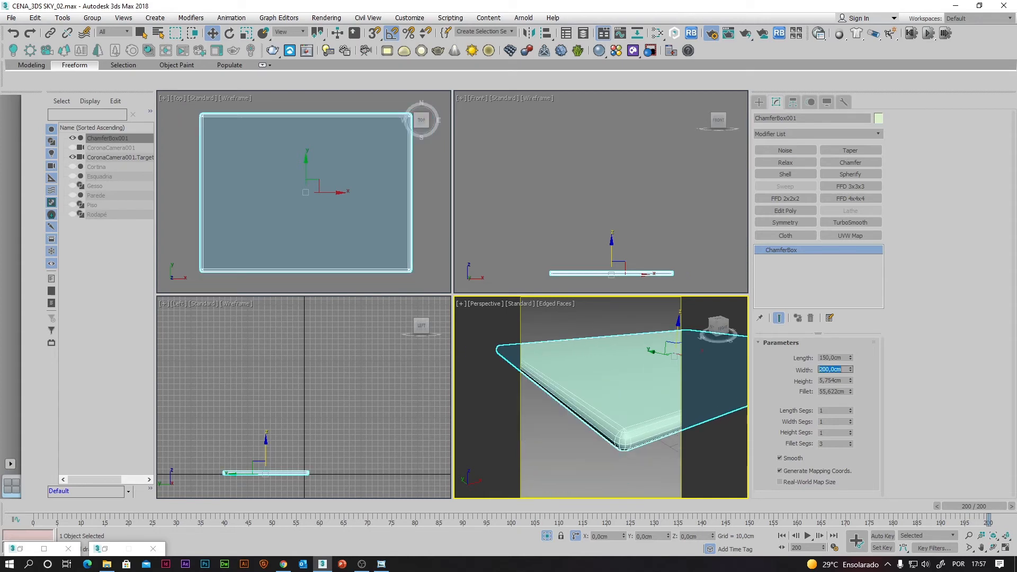
click(825, 380)
text(0,)
key(Return)
In the maximized Perspective view, round the chamfer box's edges with 5 fillet segments and a 0,2 cm fillet.
scroll(633, 473, up, 3)
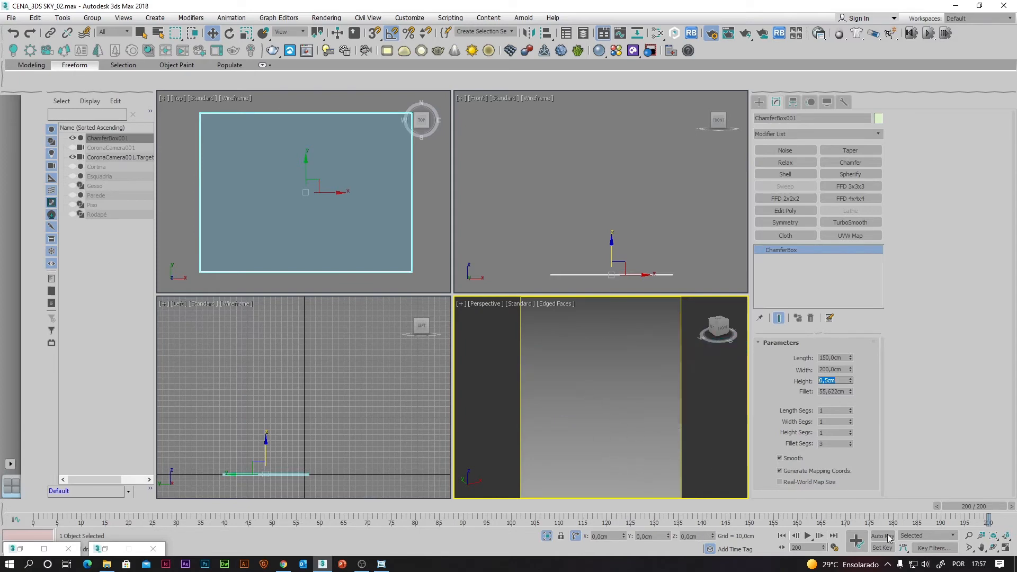
click(1006, 548)
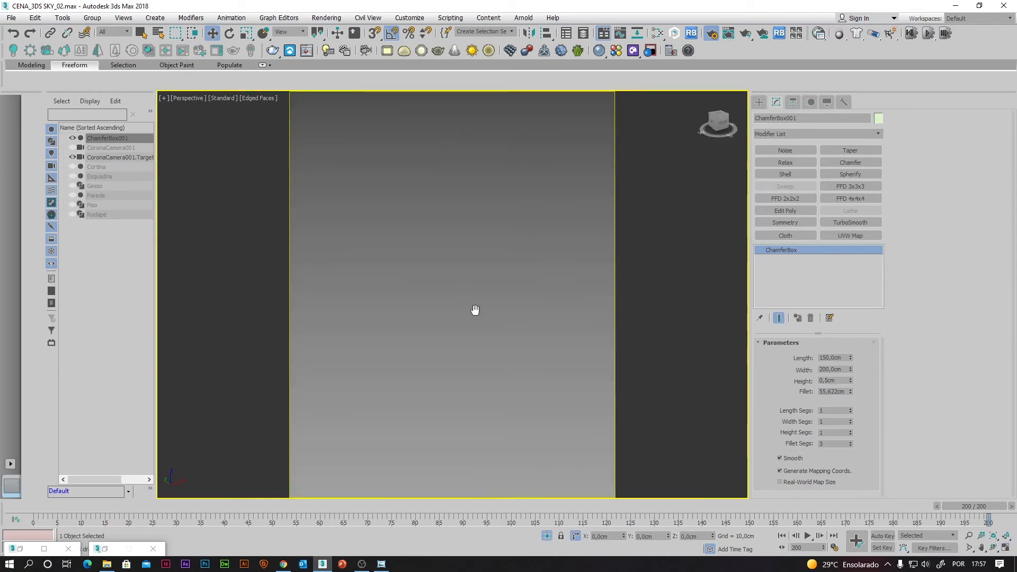
middle_drag(476, 310, 482, 332)
key(z)
scroll(419, 323, up, 5)
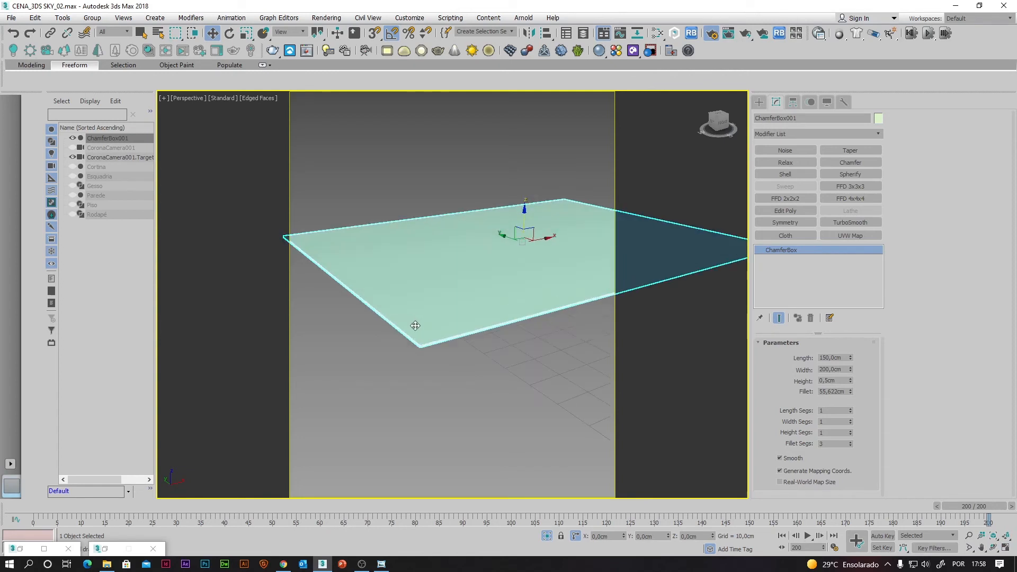
scroll(414, 325, up, 6)
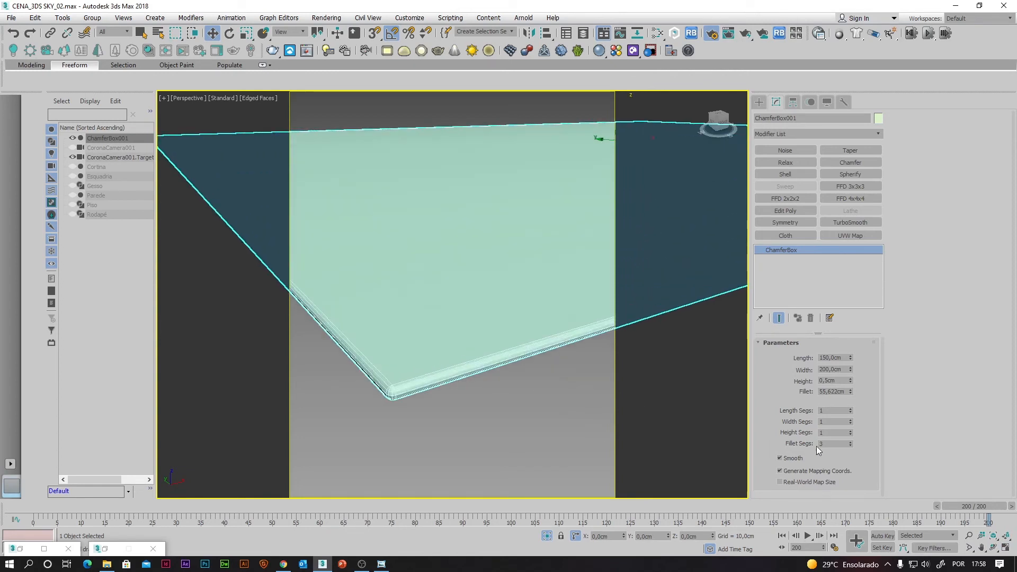
drag(826, 443, 811, 443)
text(5)
key(Return)
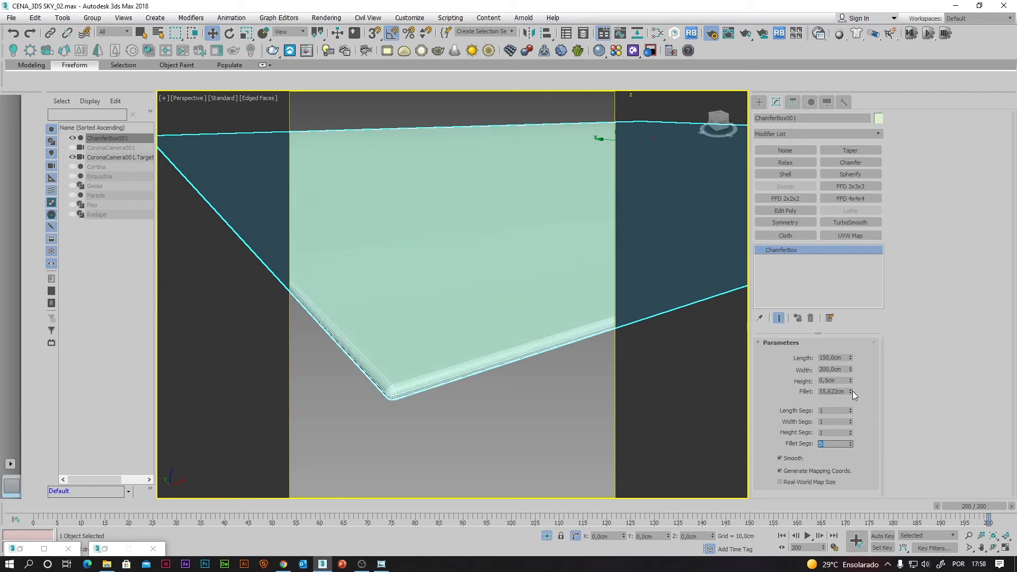
drag(851, 391, 862, 430)
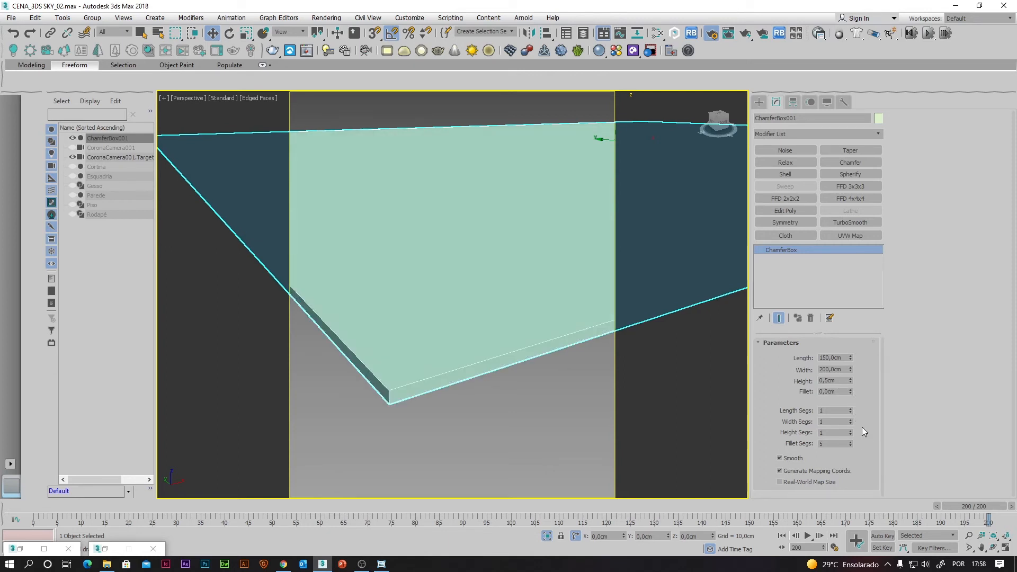
drag(851, 393, 852, 381)
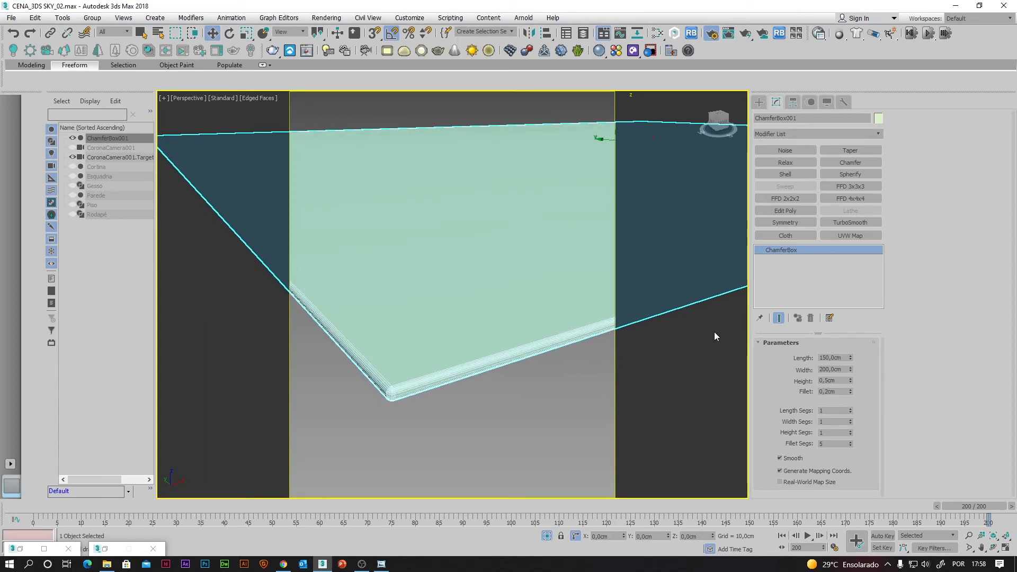
Subdivide the box into 12 length segments and 20 width segments, and convert it to an Editable Poly.
alt+middle_drag(619, 329, 484, 364)
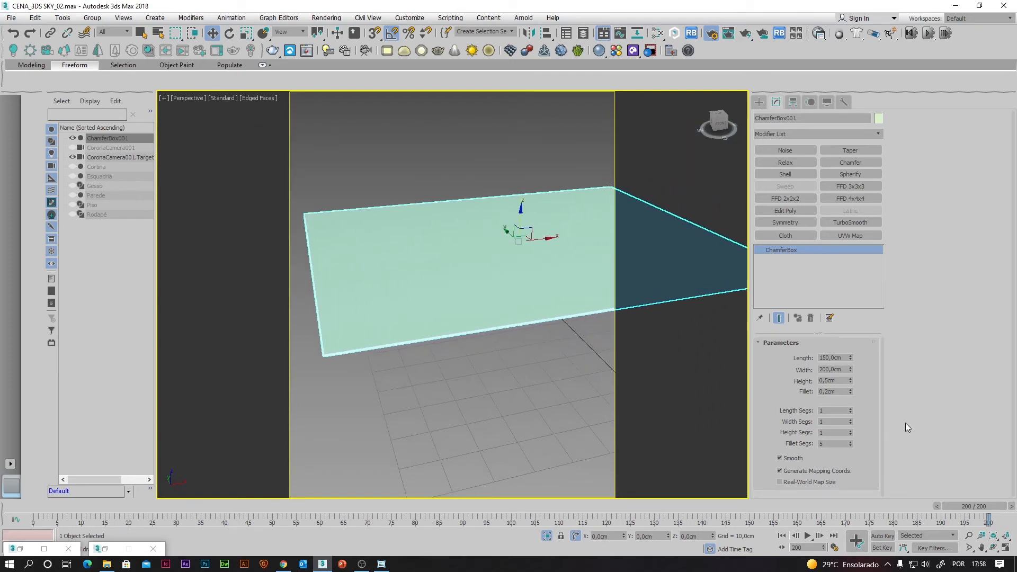
drag(850, 409, 850, 409)
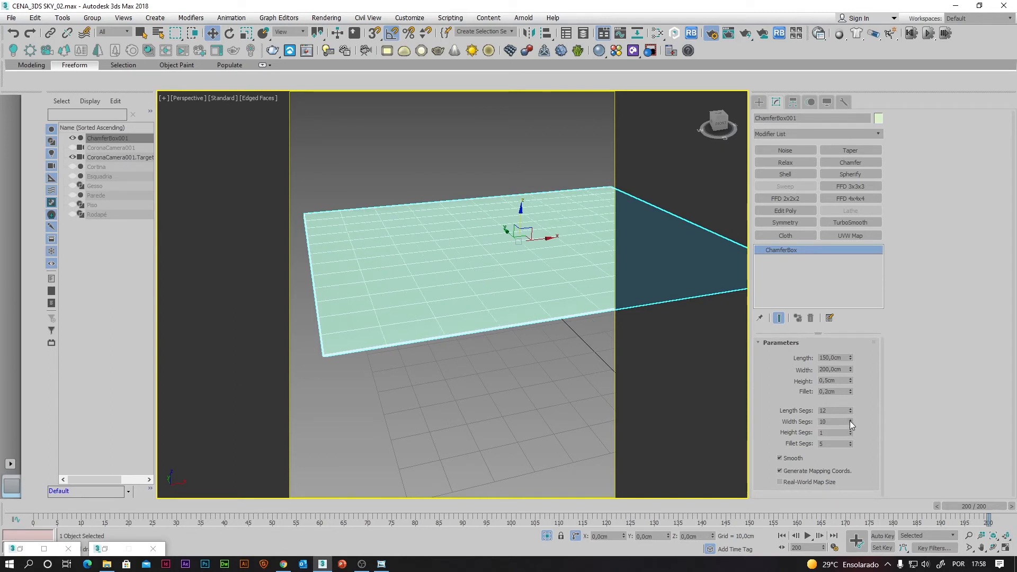
drag(850, 421, 850, 420)
right_click(444, 271)
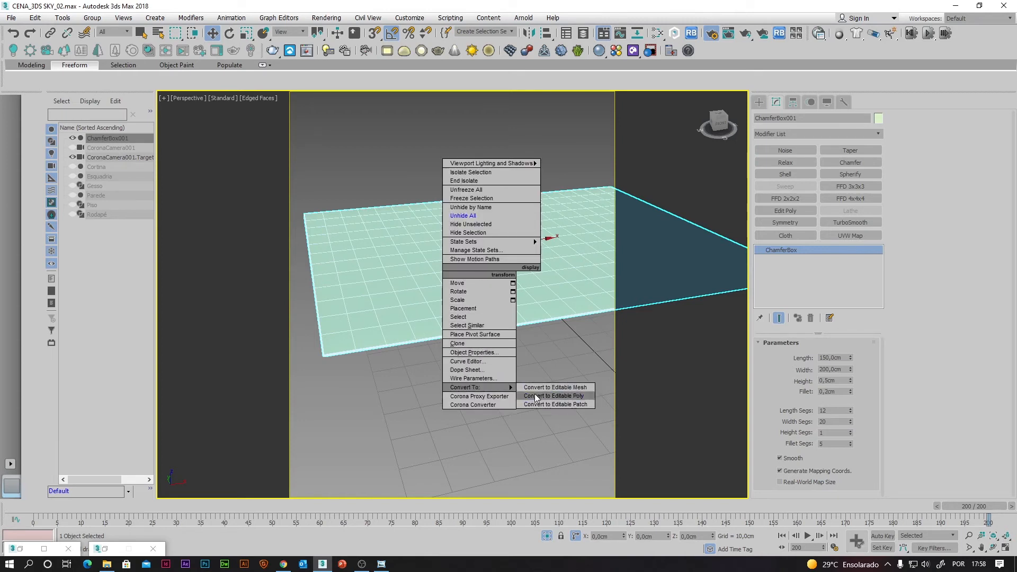
click(535, 393)
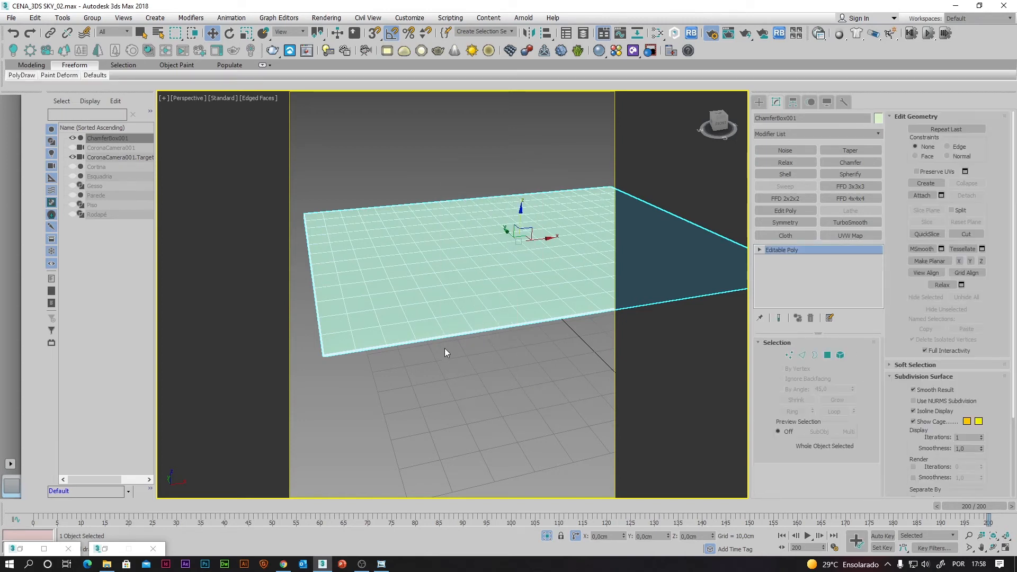
In the Front view, select the slab's polygons on the lower half of its left end.
mouse_move(444, 348)
middle_down()
mouse_move(565, 381)
mouse_move(491, 367)
mouse_move(461, 322)
mouse_move(442, 352)
middle_up()
scroll(565, 382, up, 2)
scroll(497, 370, up, 4)
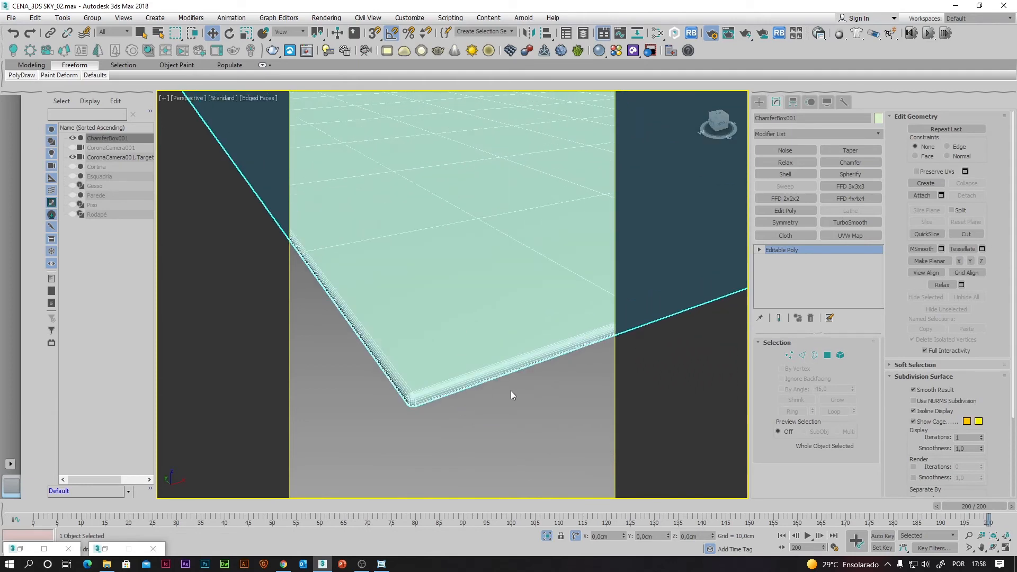
click(1005, 548)
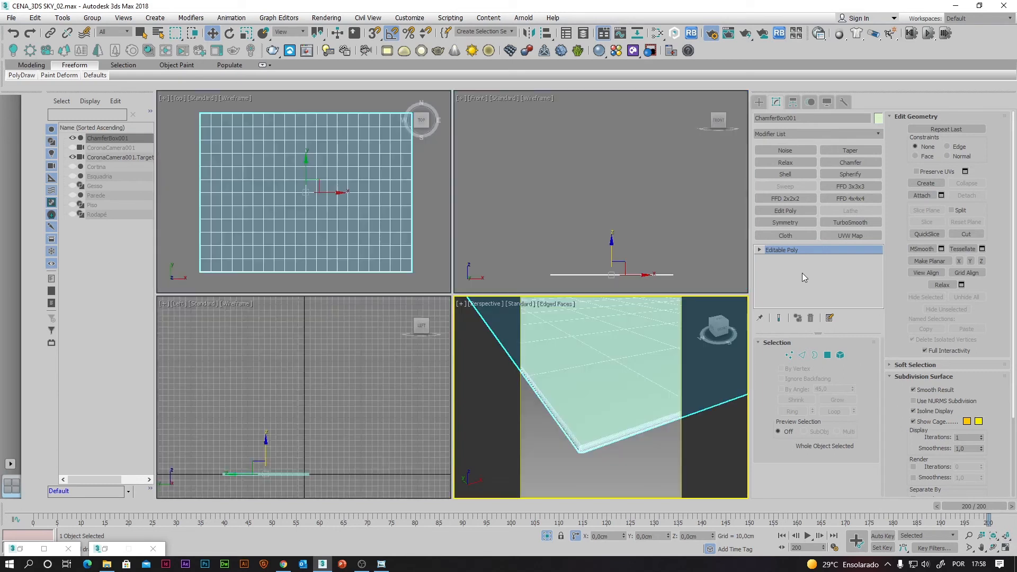
scroll(563, 198, up, 3)
middle_drag(587, 264, 511, 196)
scroll(502, 202, up, 5)
scroll(555, 208, up, 2)
scroll(587, 194, up, 5)
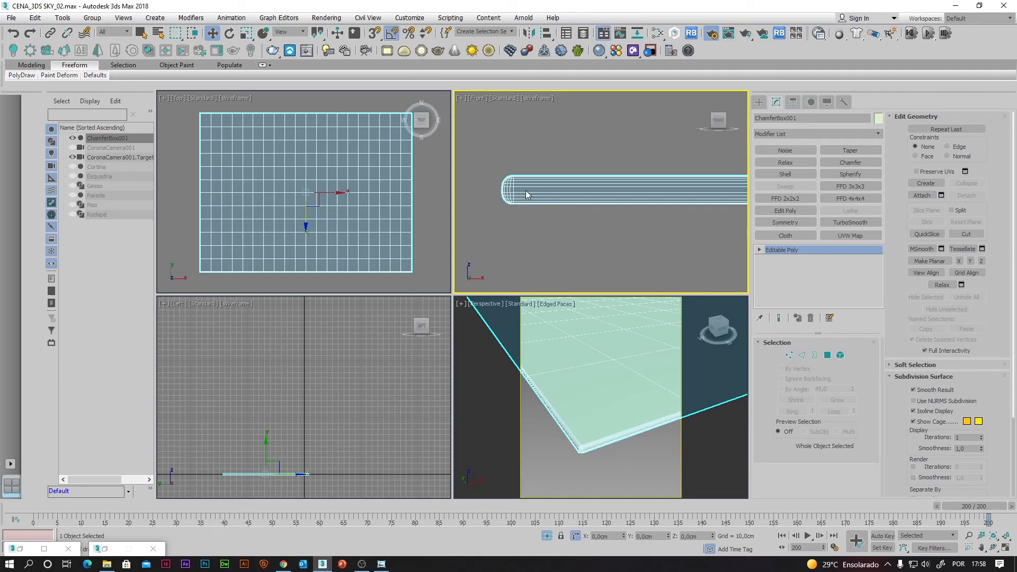
click(827, 355)
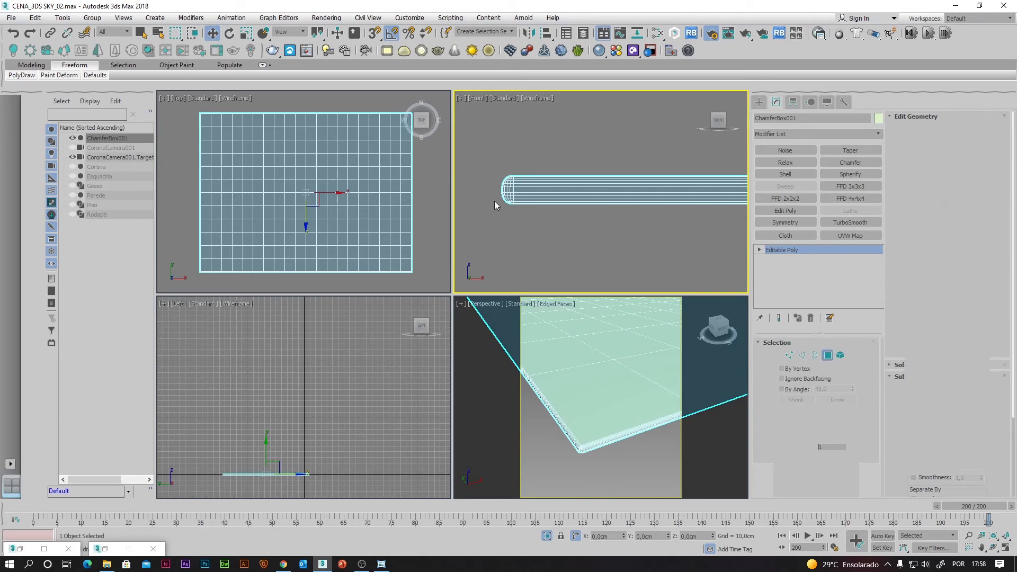
drag(493, 189, 555, 203)
drag(665, 220, 691, 225)
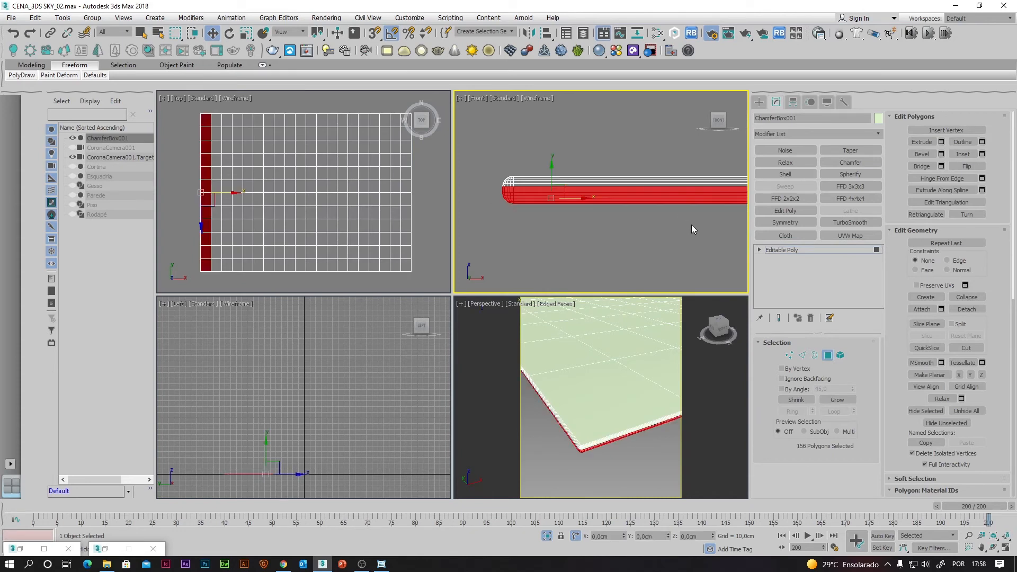
Extend the polygon selection along the slab's underside toward the middle, working in the maximized Front view.
scroll(691, 227, down, 4)
middle_drag(694, 234, 534, 247)
middle_drag(655, 256, 561, 259)
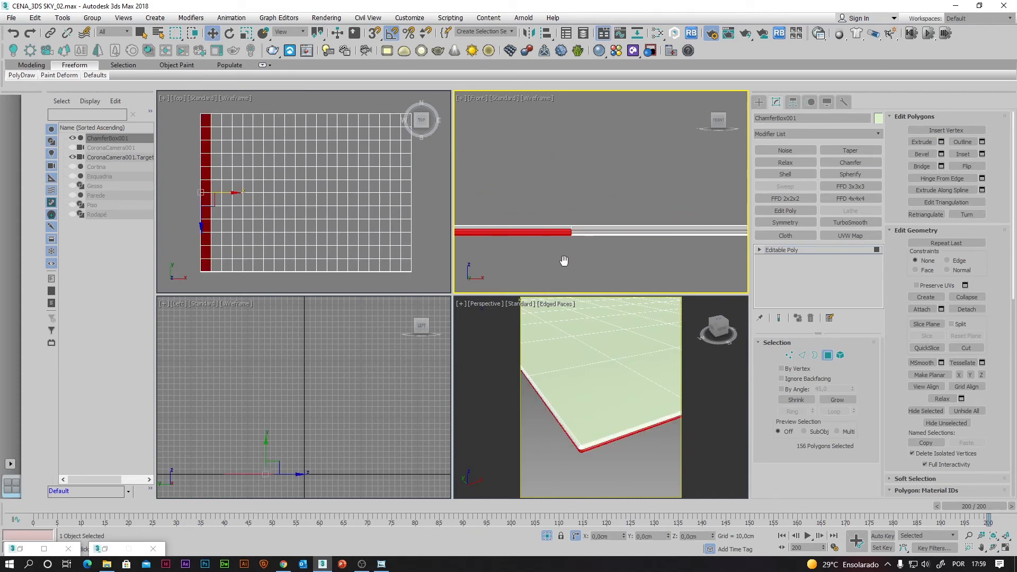
scroll(602, 269, up, 2)
drag(575, 228, 565, 217)
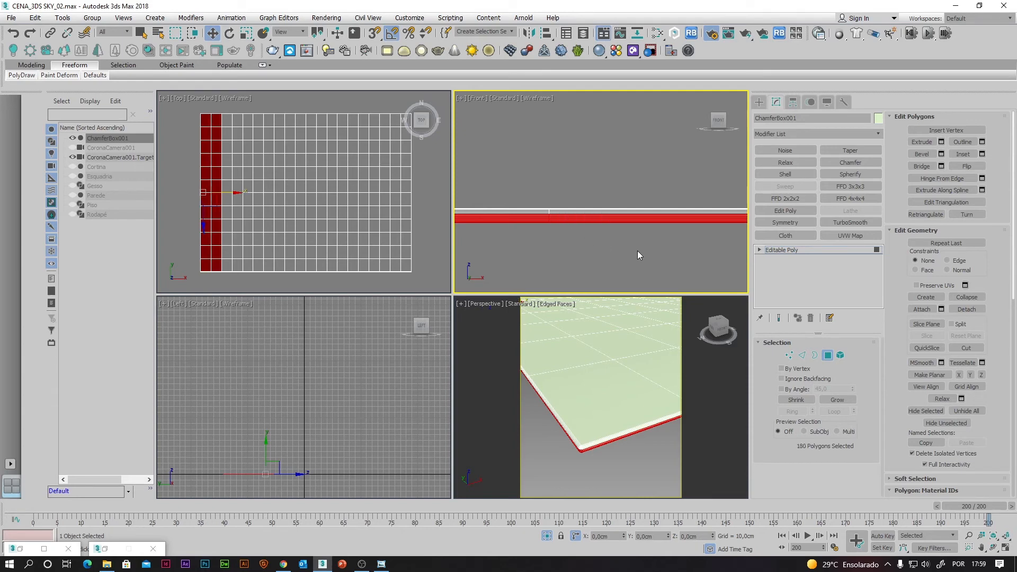
scroll(711, 271, down, 3)
middle_drag(711, 273, 570, 265)
scroll(570, 265, down, 2)
middle_drag(651, 276, 556, 258)
scroll(556, 258, down, 2)
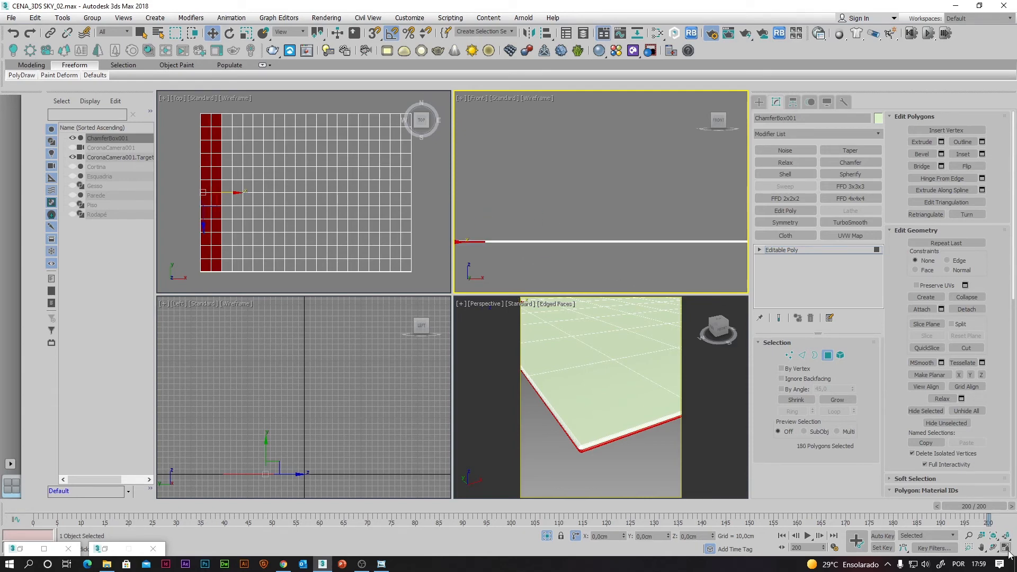
key(alt+w)
scroll(588, 389, up, 5)
scroll(620, 363, up, 3)
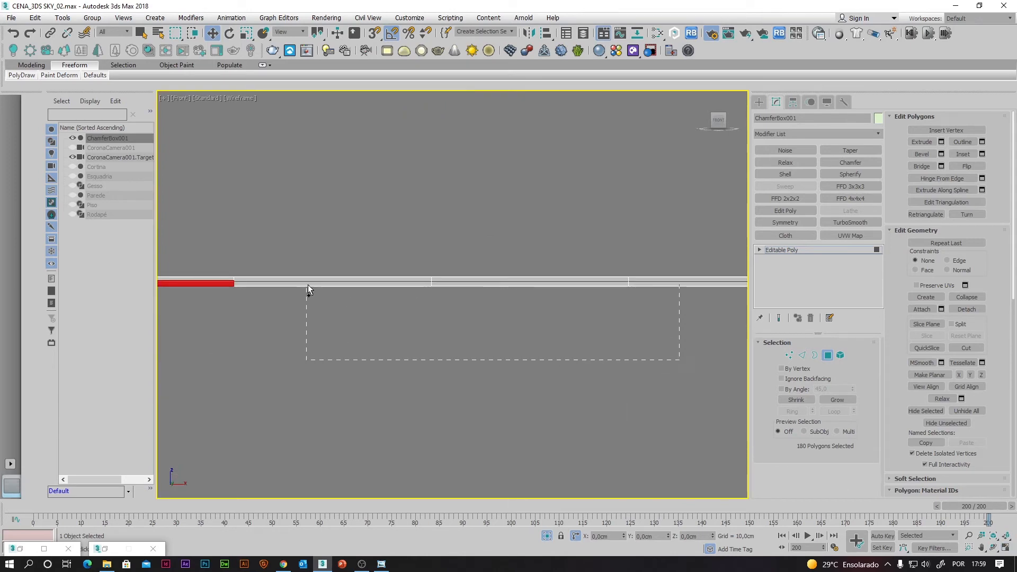
ctrl+drag(307, 285, 308, 283)
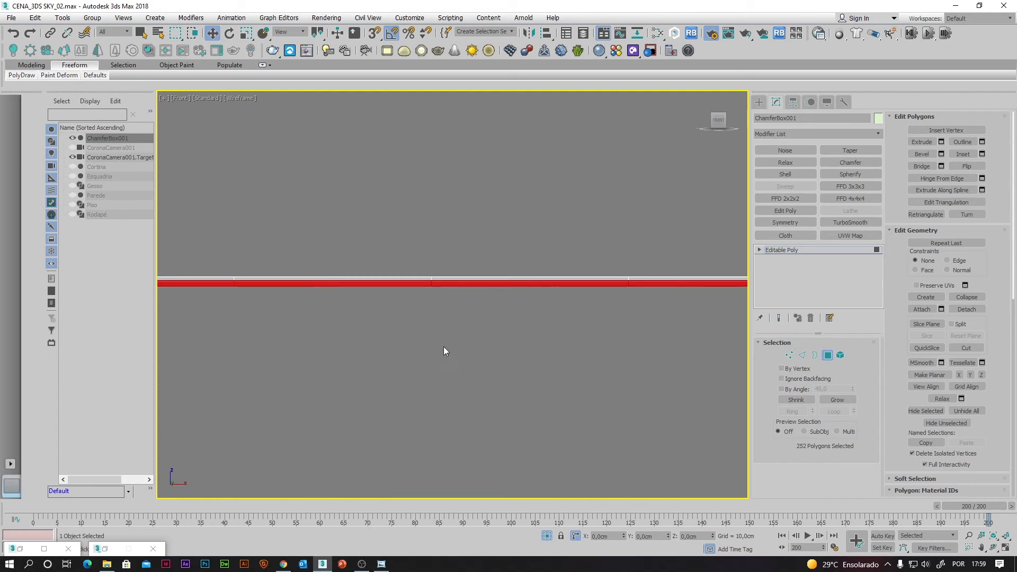
Add the underside polygons across the slab's middle stretch to the selection, undoing any stray pick.
middle_drag(651, 362, 458, 371)
middle_drag(647, 380, 347, 382)
middle_drag(609, 382, 454, 382)
ctrl+drag(682, 378, 654, 375)
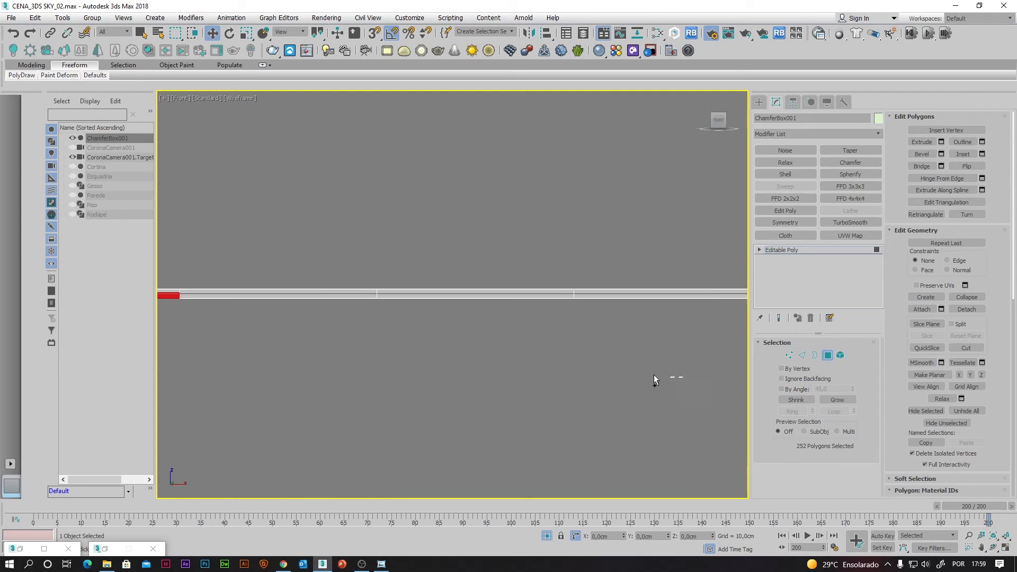
ctrl+drag(290, 306, 289, 295)
key(ctrl+z)
drag(448, 298, 443, 295)
ctrl+drag(358, 300, 355, 300)
scroll(454, 359, down, 5)
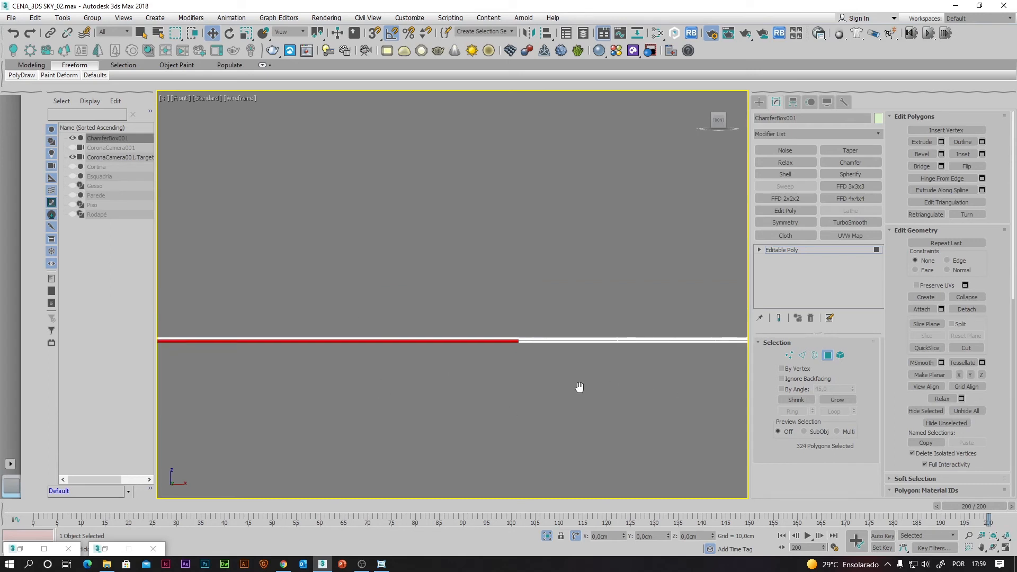
scroll(512, 395, up, 3)
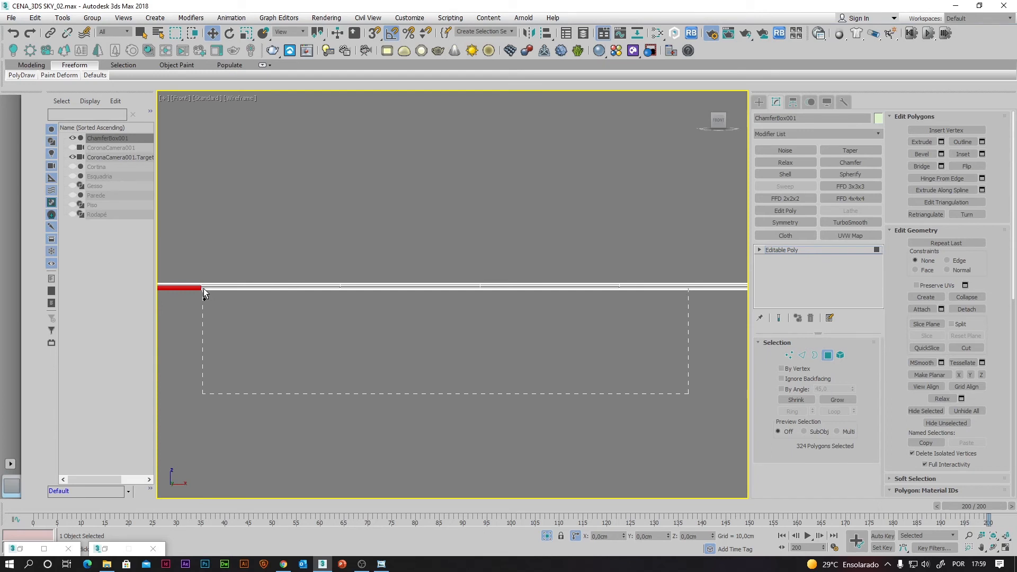
ctrl+drag(203, 289, 201, 290)
scroll(607, 403, down, 1)
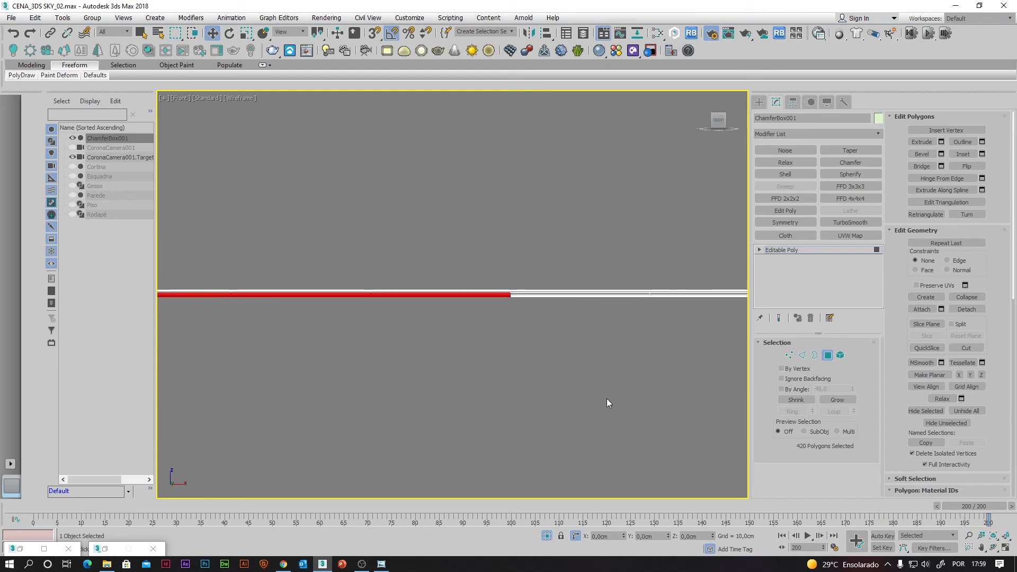
Add the remaining underside polygons up to the slab's right end and delete the entire lower half.
middle_drag(606, 399, 347, 403)
drag(467, 351, 245, 300)
middle_drag(610, 394, 469, 422)
middle_drag(543, 414, 550, 415)
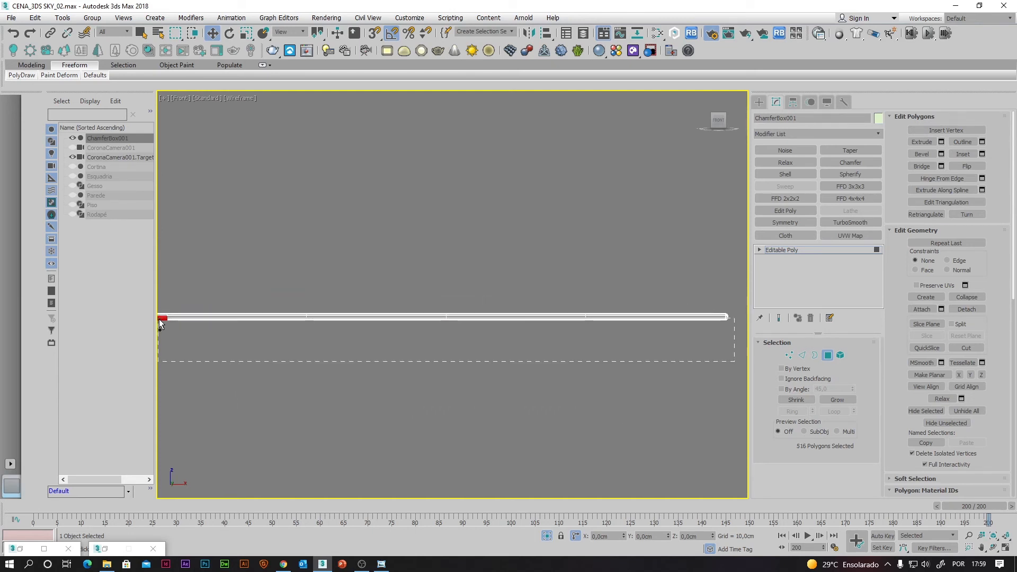
ctrl+drag(161, 323, 163, 325)
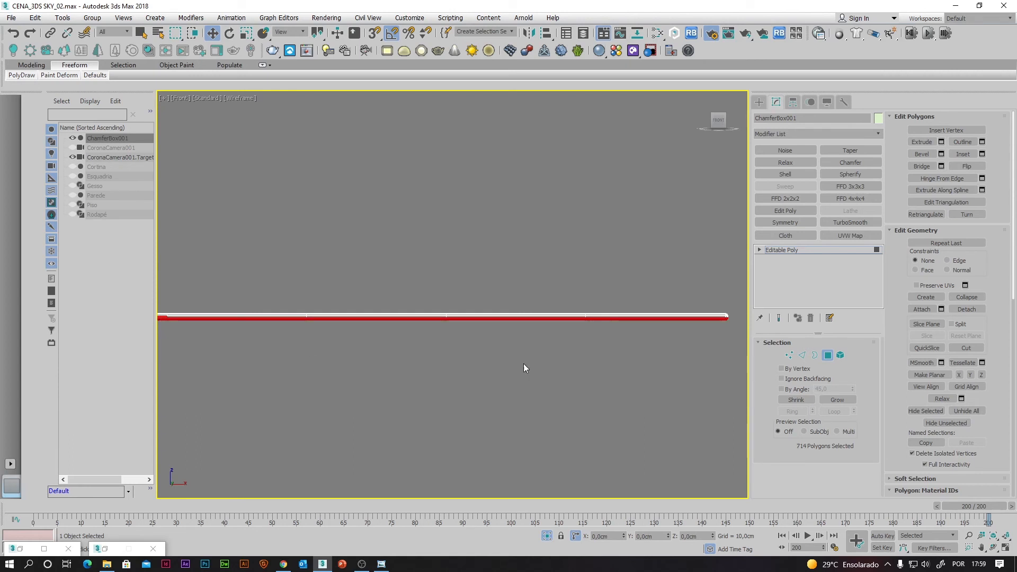
ctrl+drag(730, 337, 241, 329)
ctrl+drag(159, 319, 157, 317)
key(Delete)
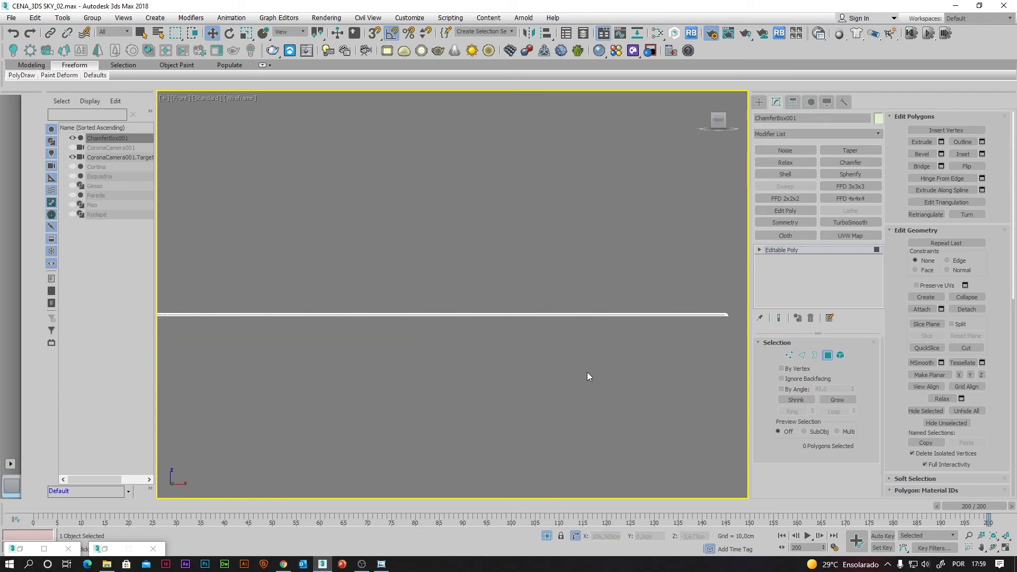
Return to the maximized Perspective view and apply a TurboSmooth modifier with 2 iterations to the slab.
scroll(587, 372, down, 2)
middle_drag(505, 370, 735, 371)
middle_drag(384, 319, 742, 276)
key(alt+w)
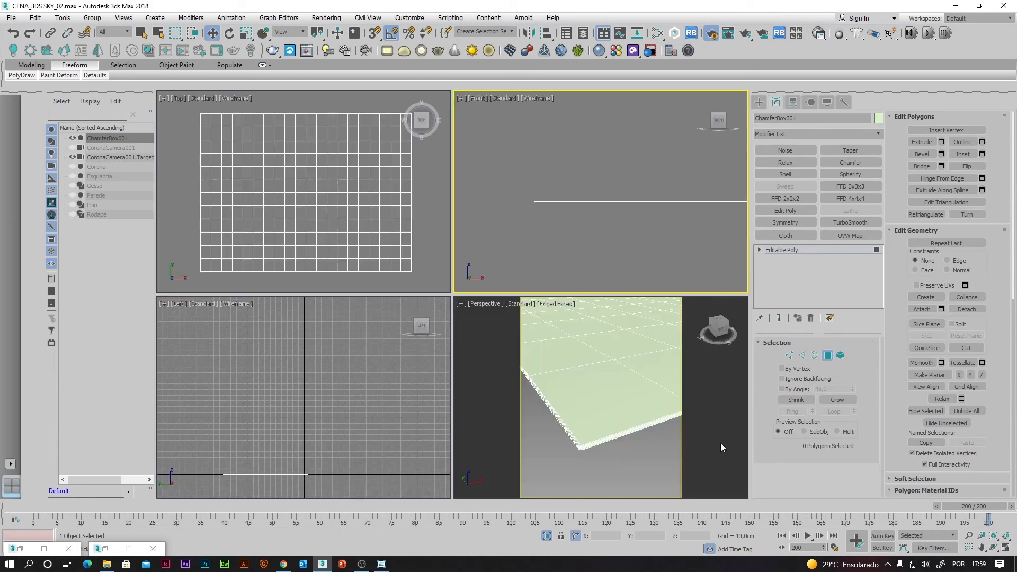
click(640, 444)
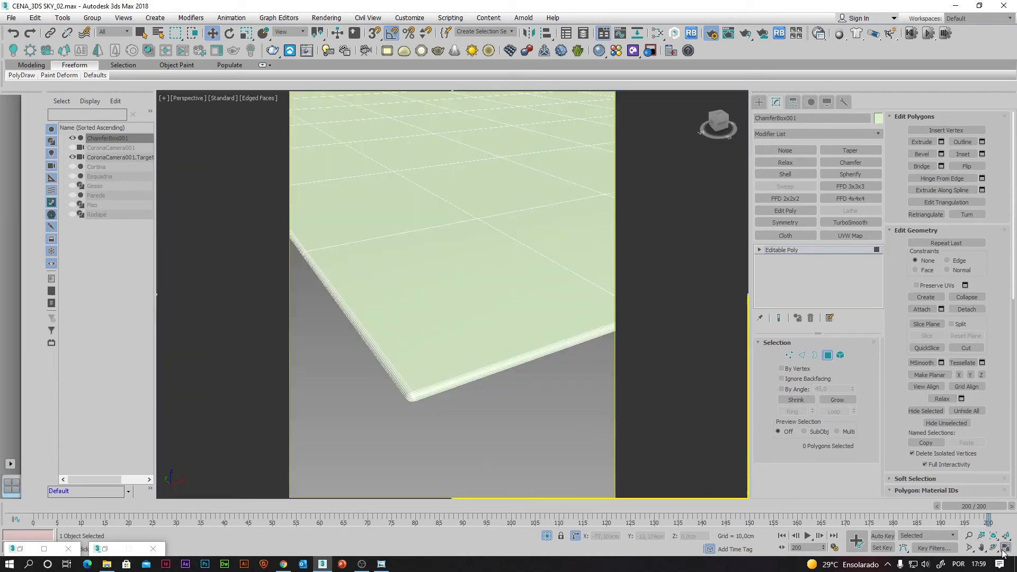
key(alt+w)
scroll(536, 386, down, 10)
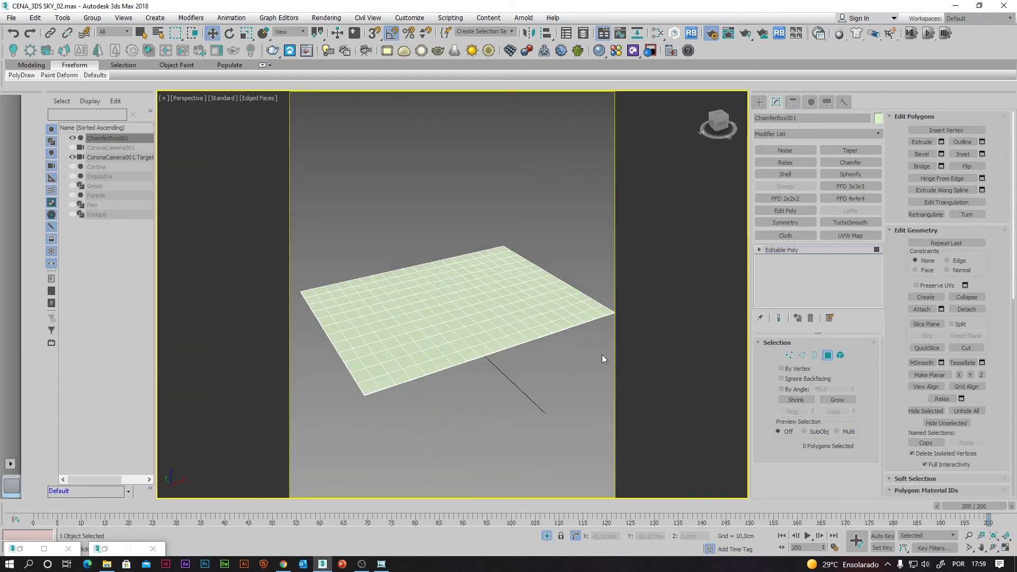
click(857, 223)
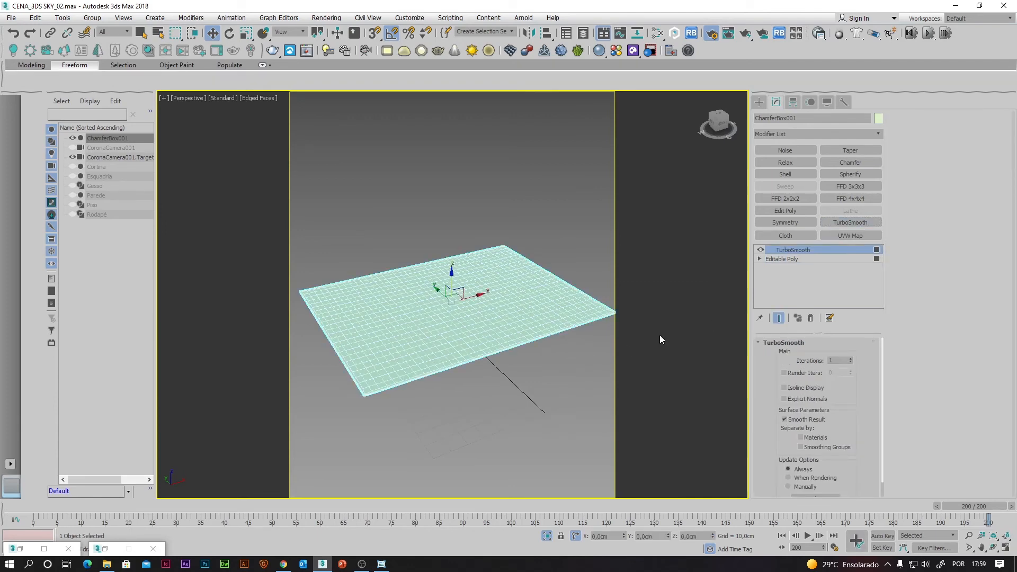
click(850, 359)
Convert the smoothed slab to an Editable Poly.
scroll(477, 377, up, 4)
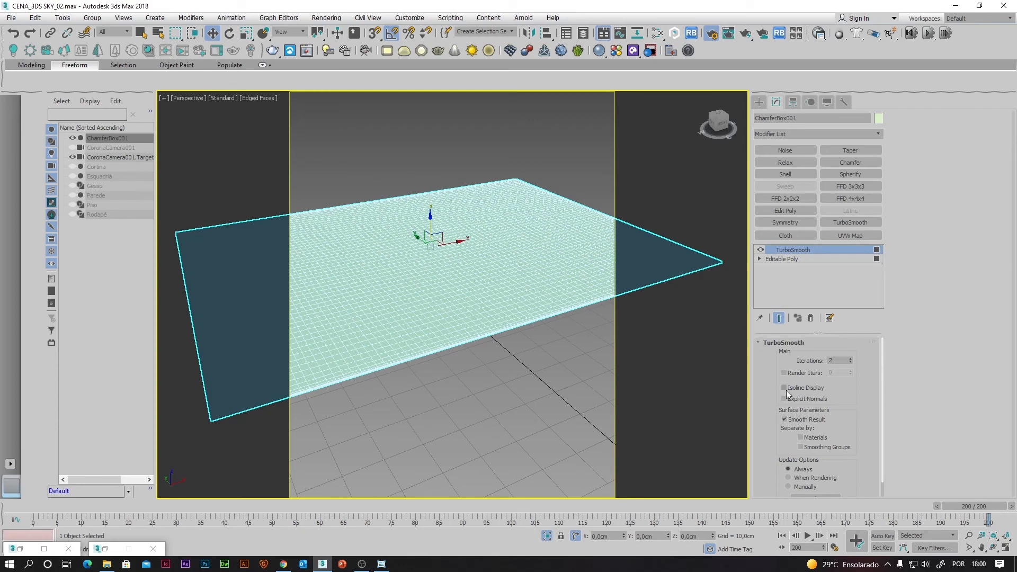
middle_drag(459, 392, 526, 393)
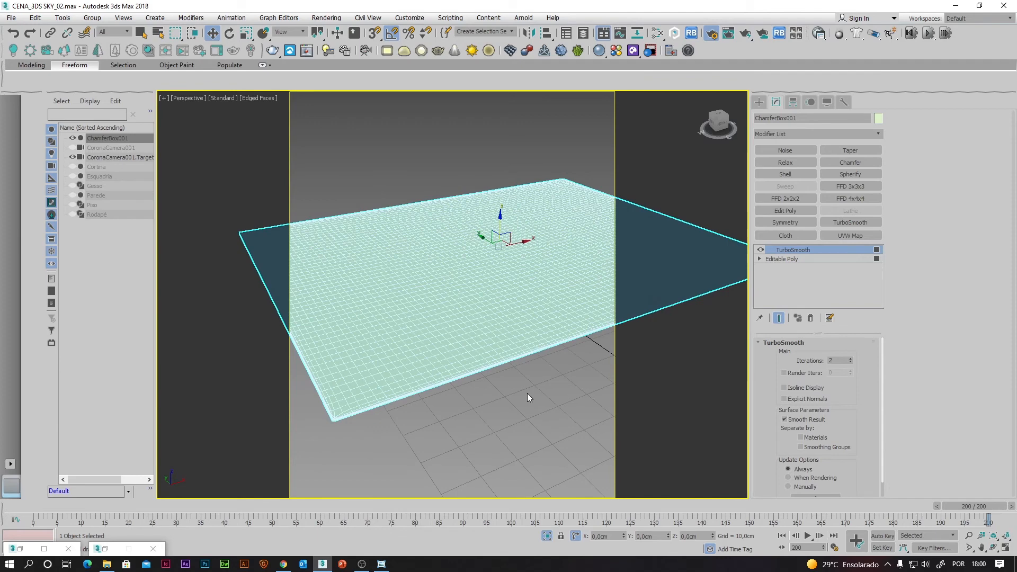
click(527, 393)
click(500, 327)
alt+middle_drag(567, 390, 574, 393)
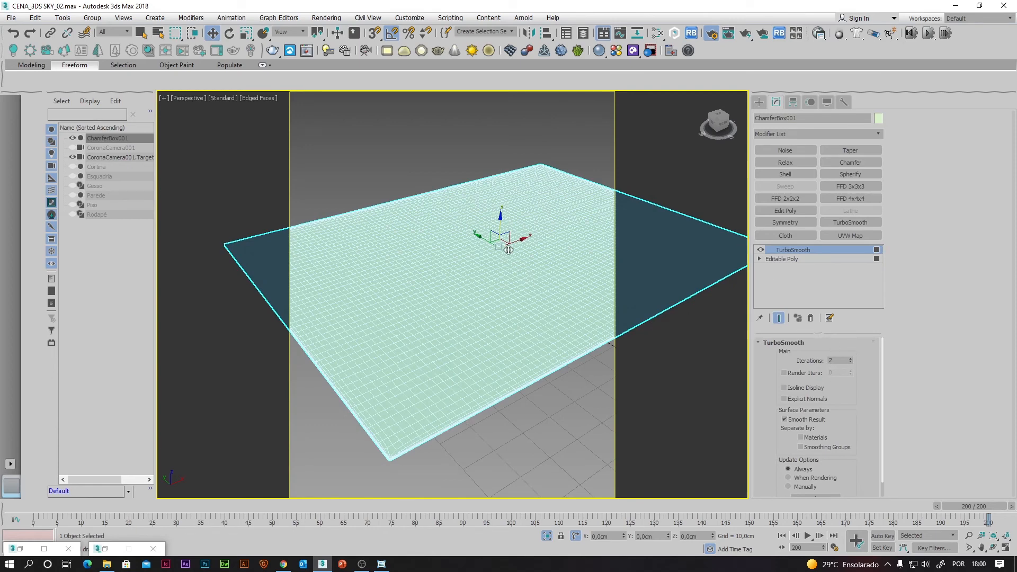
right_click(494, 241)
mouse_move(534, 359)
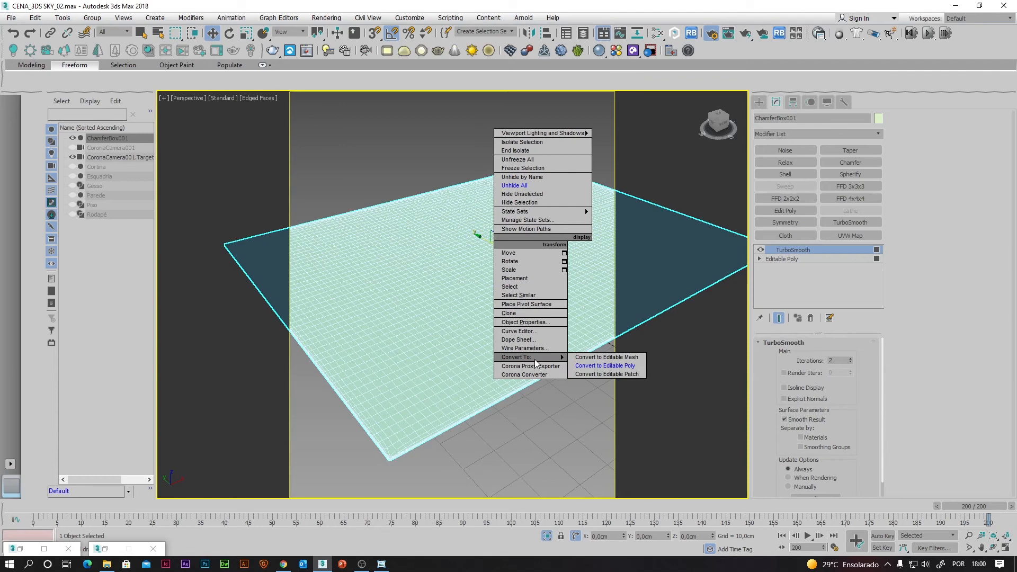
click(590, 365)
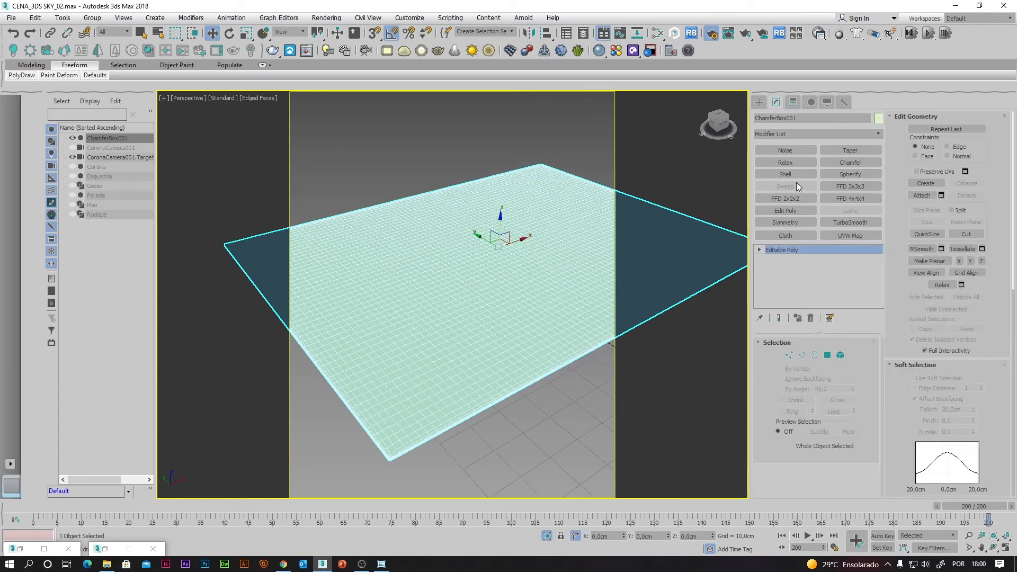
Add a Noise modifier to the slab with scale 14,0 and Z strength 0,35 cm, and hide the edged faces.
click(881, 133)
key(n)
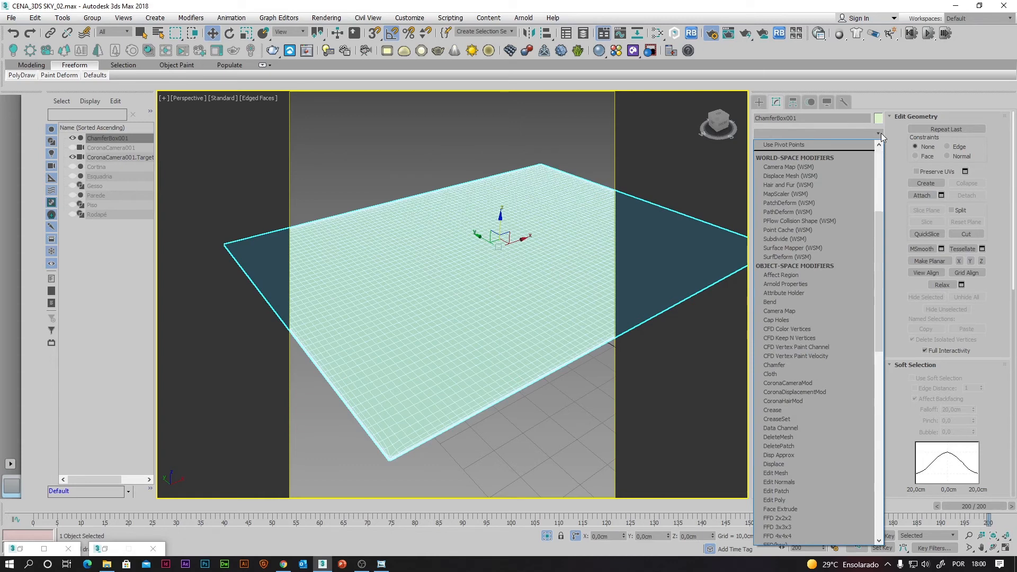
click(790, 144)
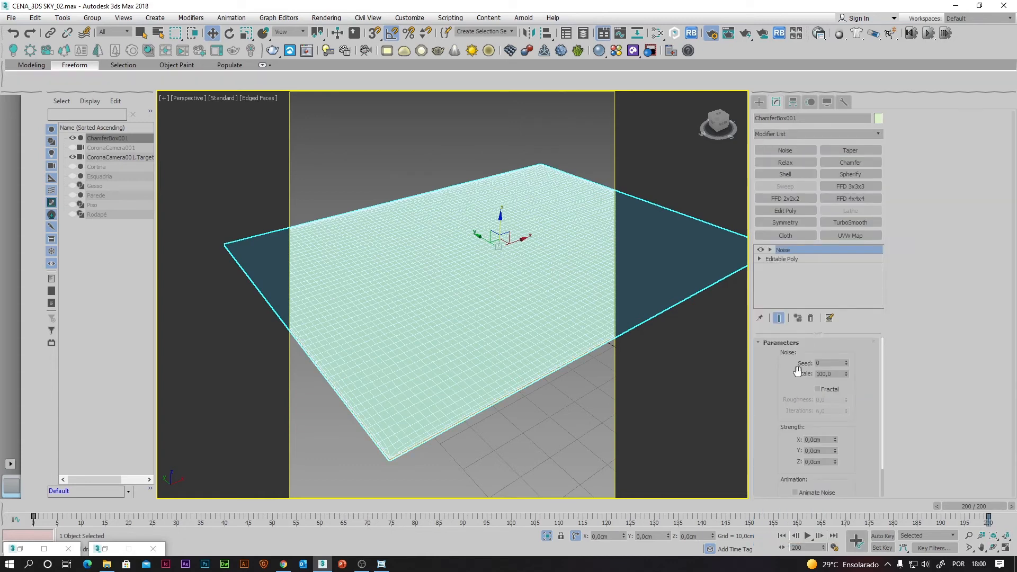
drag(846, 373, 849, 421)
drag(835, 462, 841, 443)
key(F4)
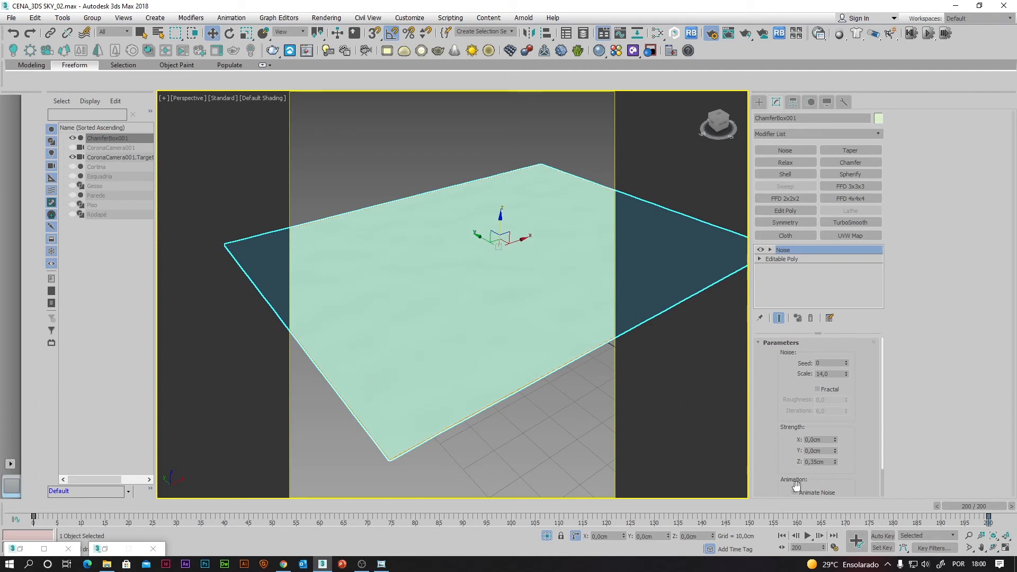
Enable Fractal on the Noise modifier and set its scale to 11,588 and its Z strength to 0,77 cm.
drag(847, 376, 847, 379)
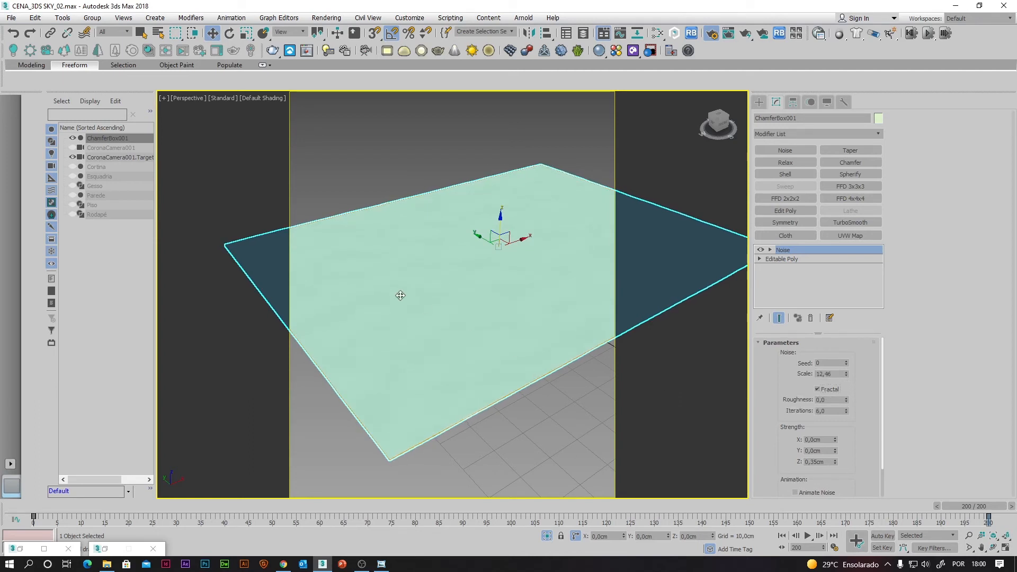
scroll(399, 288, up, 2)
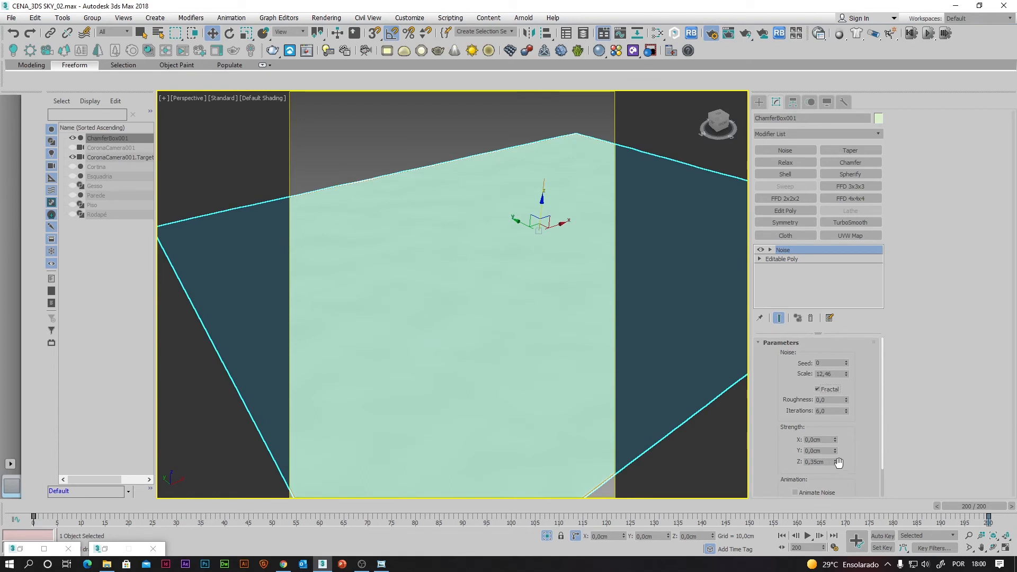
drag(835, 462, 839, 439)
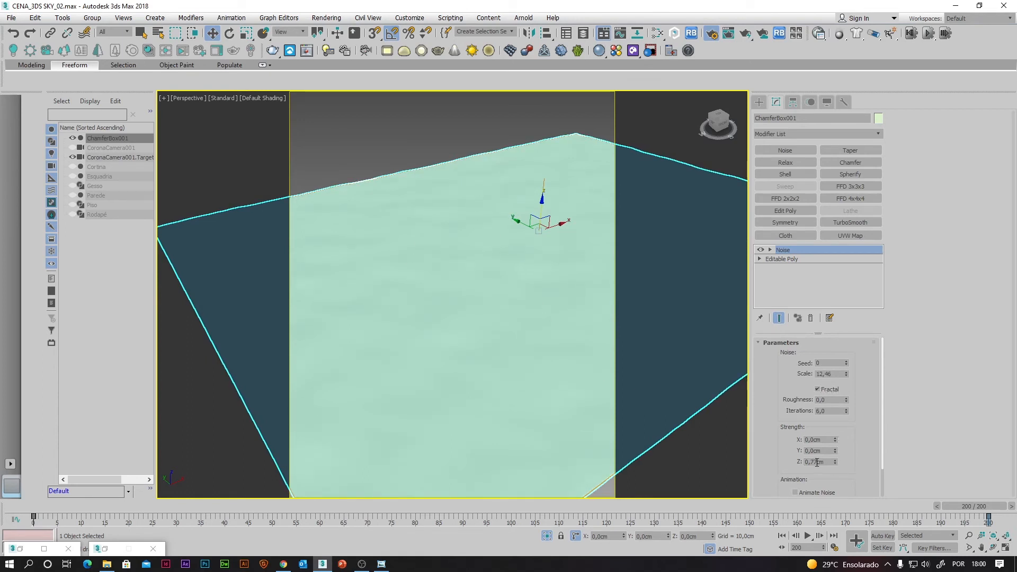
alt+middle_drag(532, 390, 519, 386)
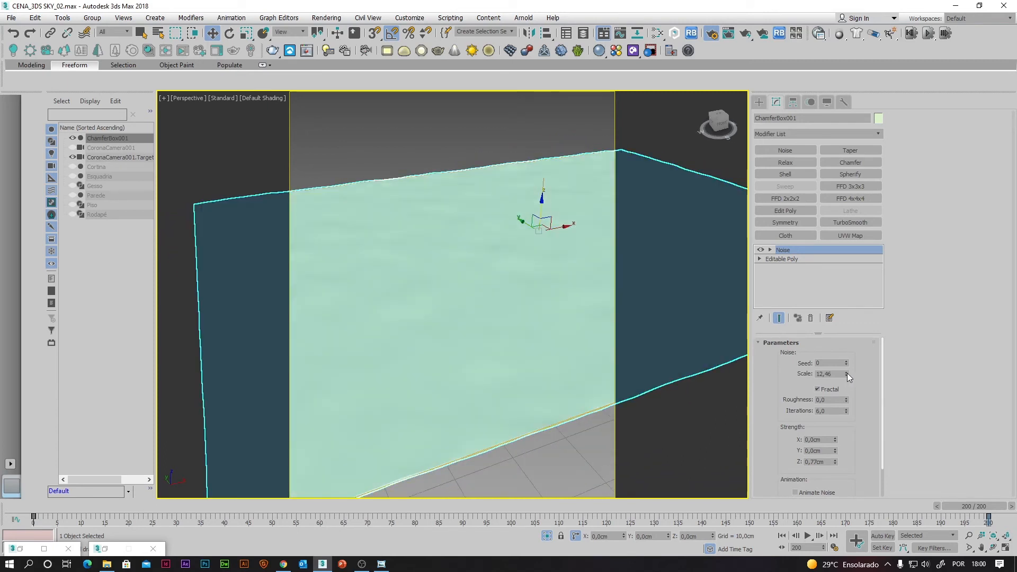
drag(847, 373, 847, 376)
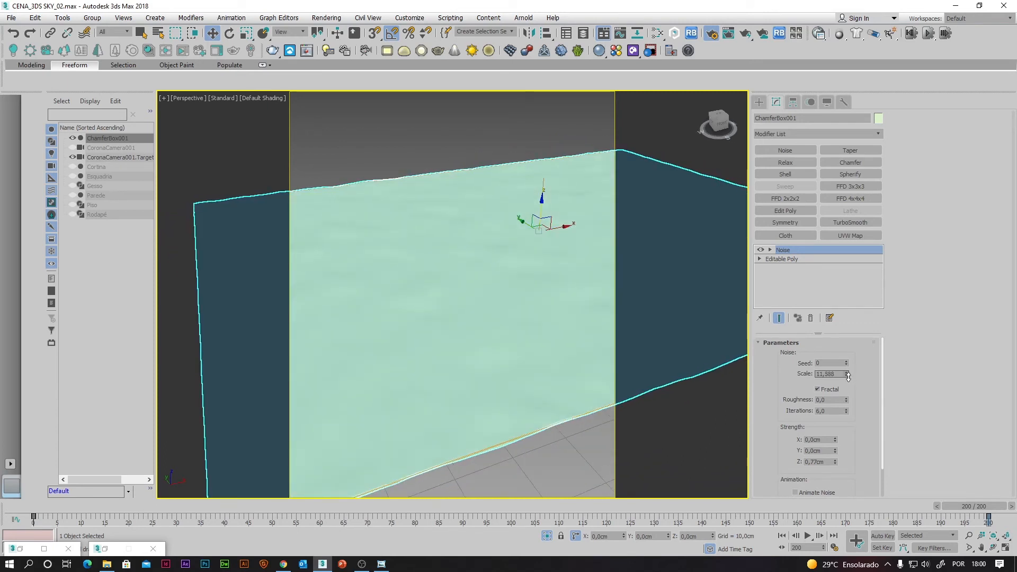
alt+middle_drag(416, 390, 439, 383)
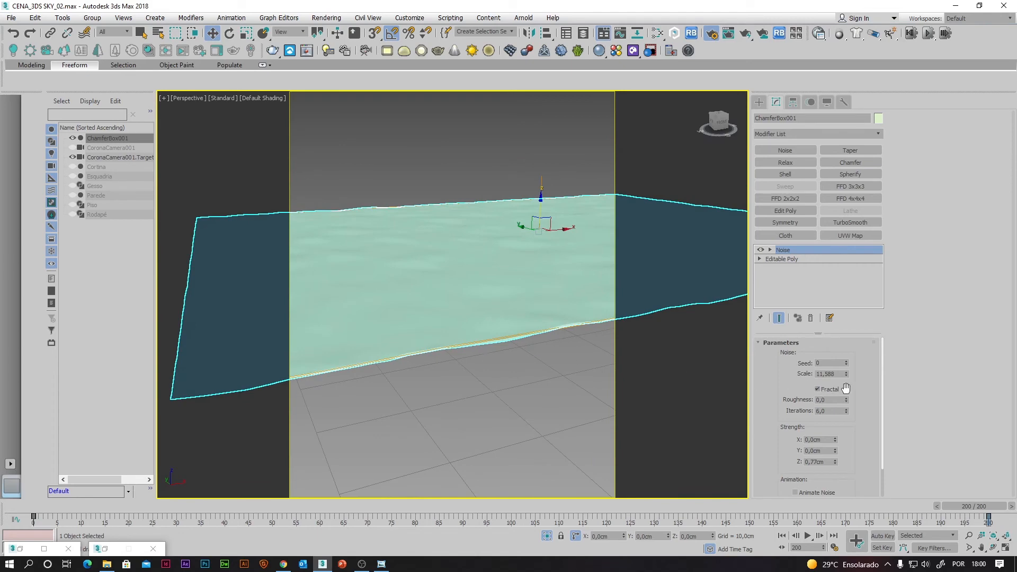
Set the Noise modifier's scale to 13,442 and end the slab's isolation so the whole room is shown.
drag(847, 373, 848, 363)
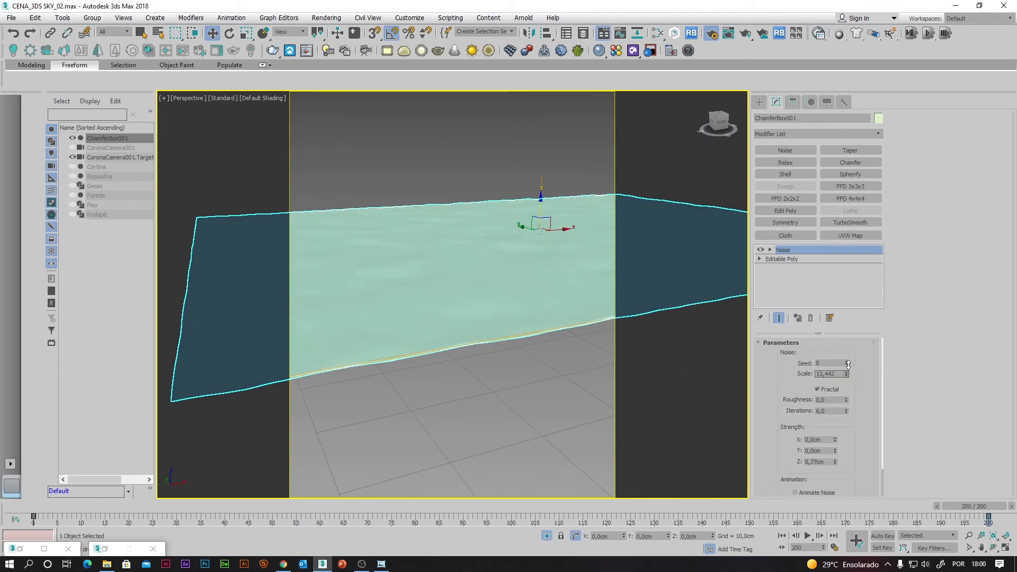
mouse_move(453, 427)
alt+middle_down()
mouse_move(444, 440)
mouse_move(481, 437)
mouse_move(380, 444)
mouse_move(329, 432)
mouse_move(476, 427)
mouse_move(434, 424)
alt+middle_up()
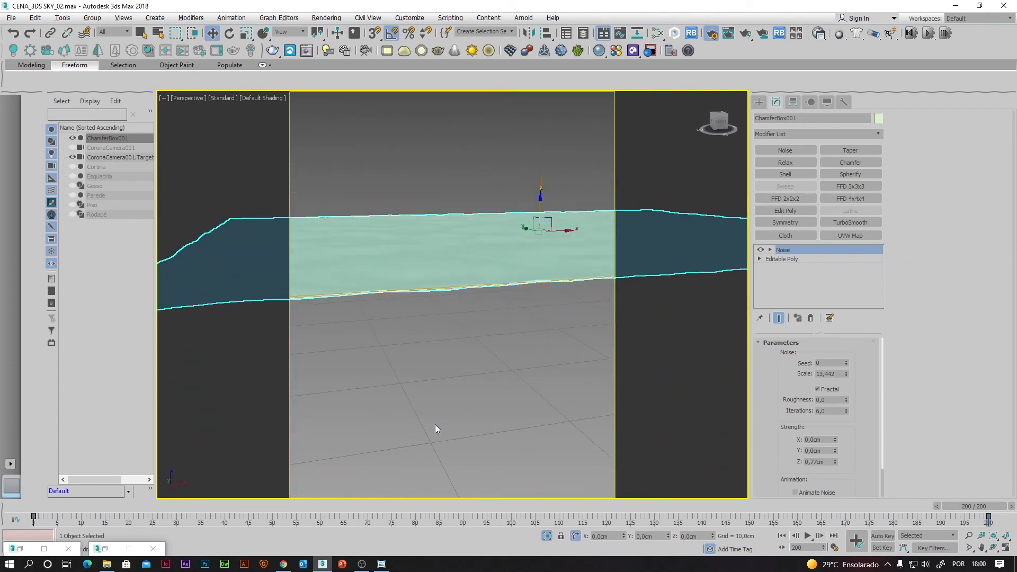
click(477, 359)
right_click(493, 336)
click(512, 252)
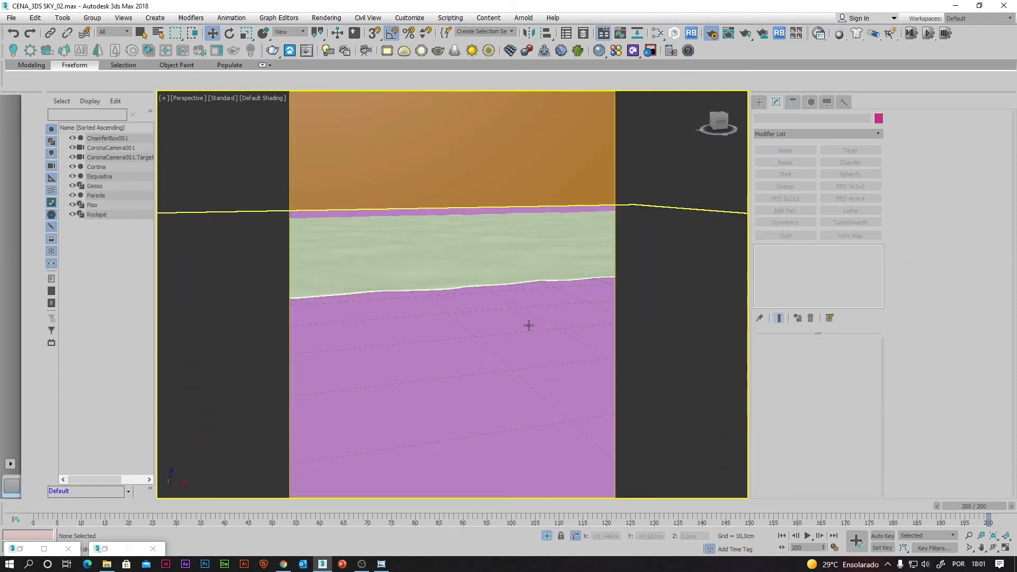
Return to the Corona camera view and move the slab across the floor toward the curtain and the back wall.
alt+middle_drag(491, 295, 504, 320)
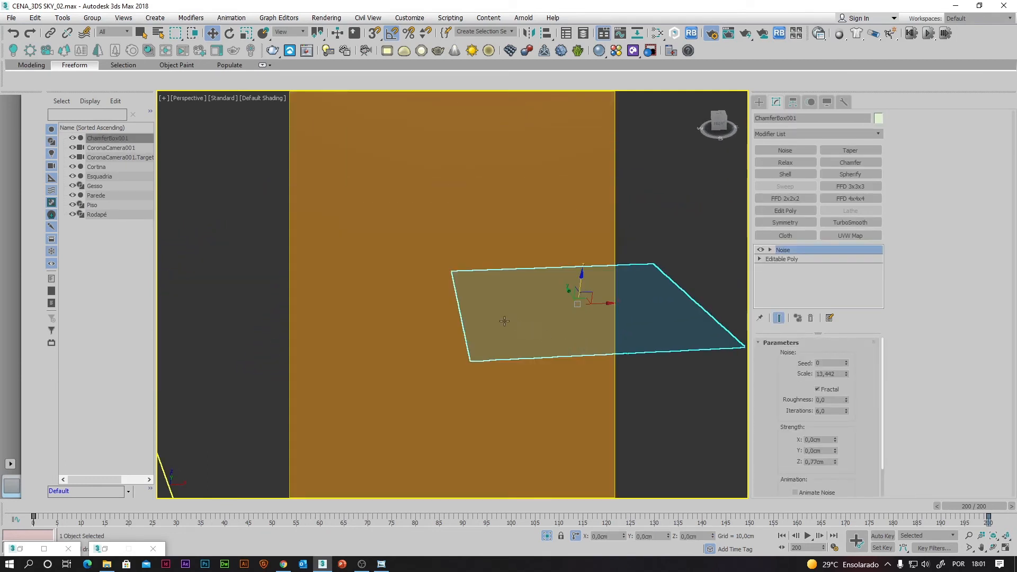
key(c)
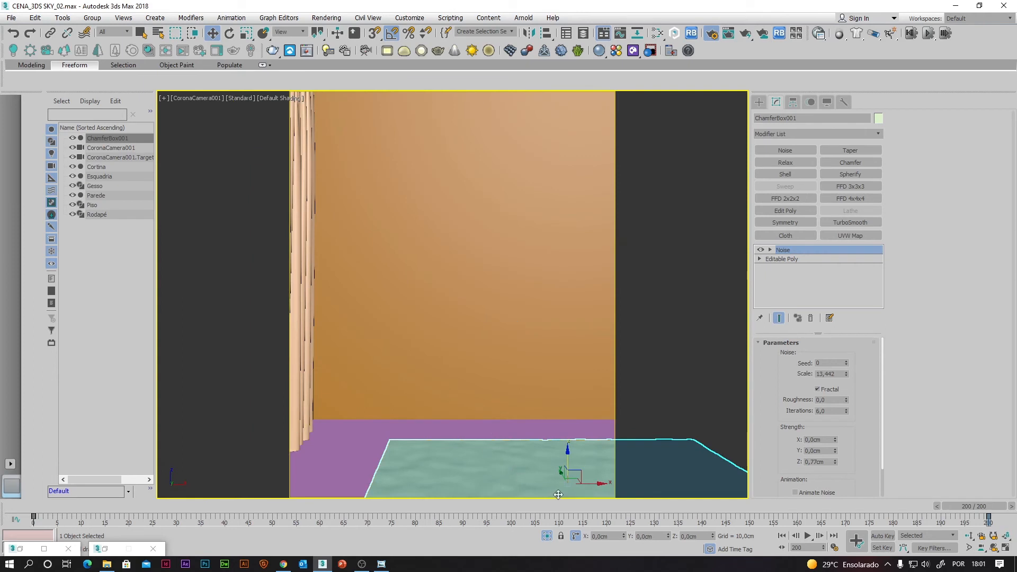
drag(565, 480, 516, 458)
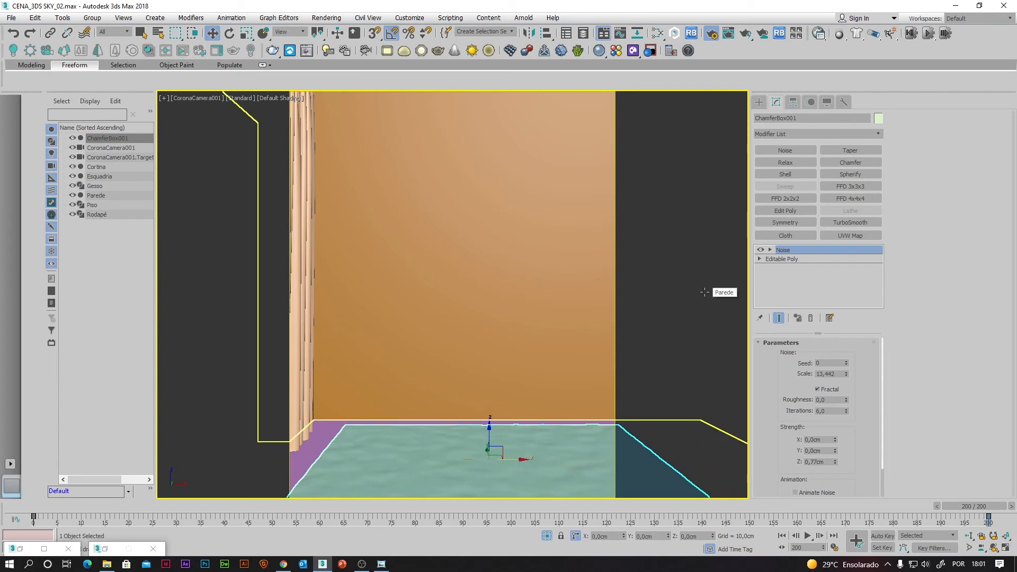
Rename the slab as Tapete and save the scene.
drag(801, 120, 713, 127)
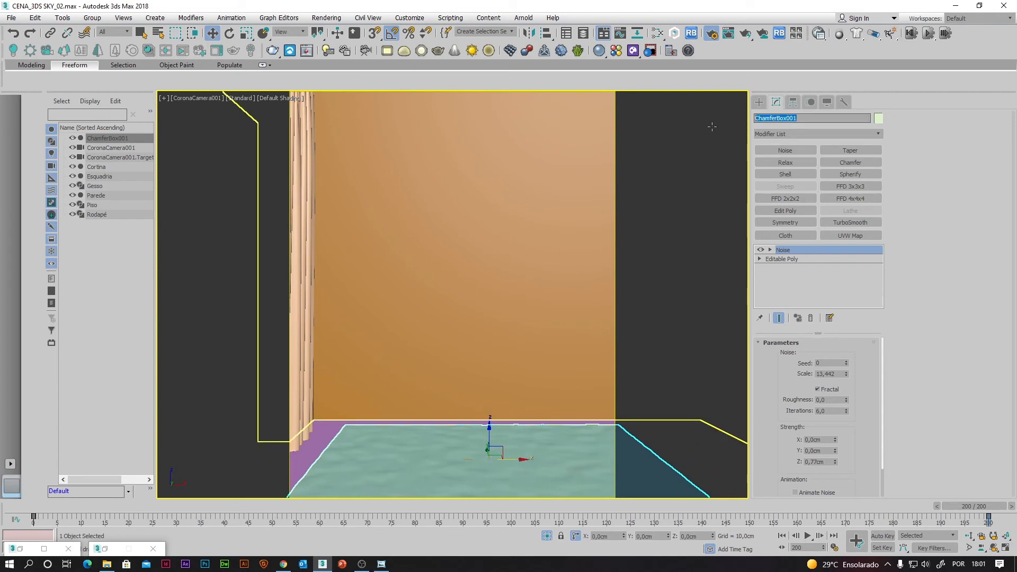
text(Tapete)
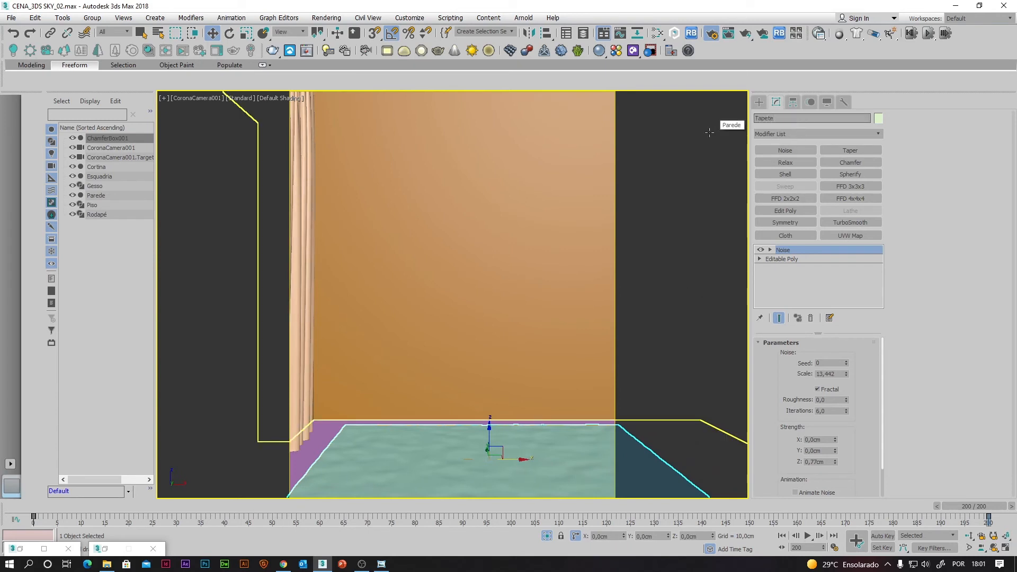
click(10, 17)
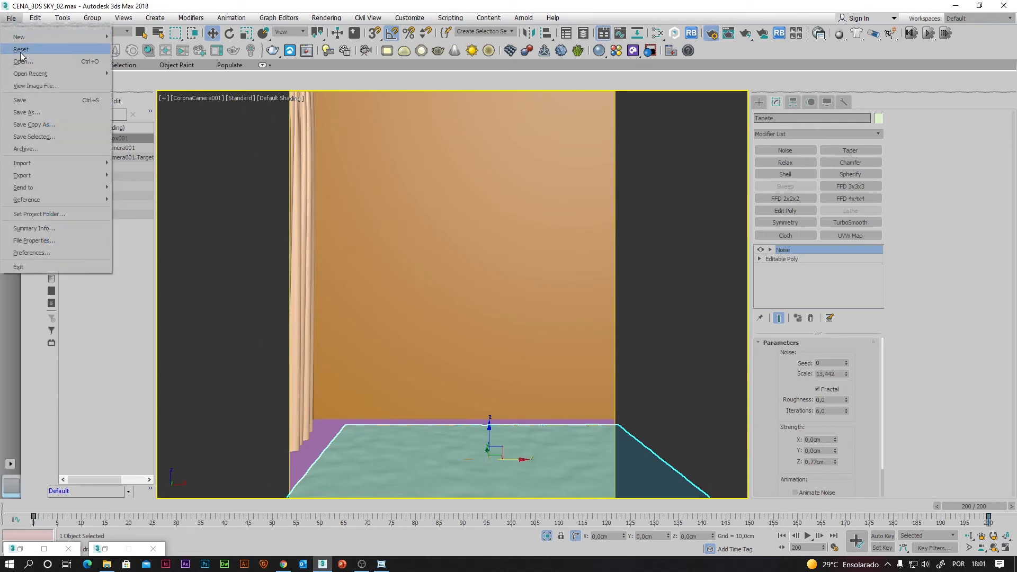
click(30, 100)
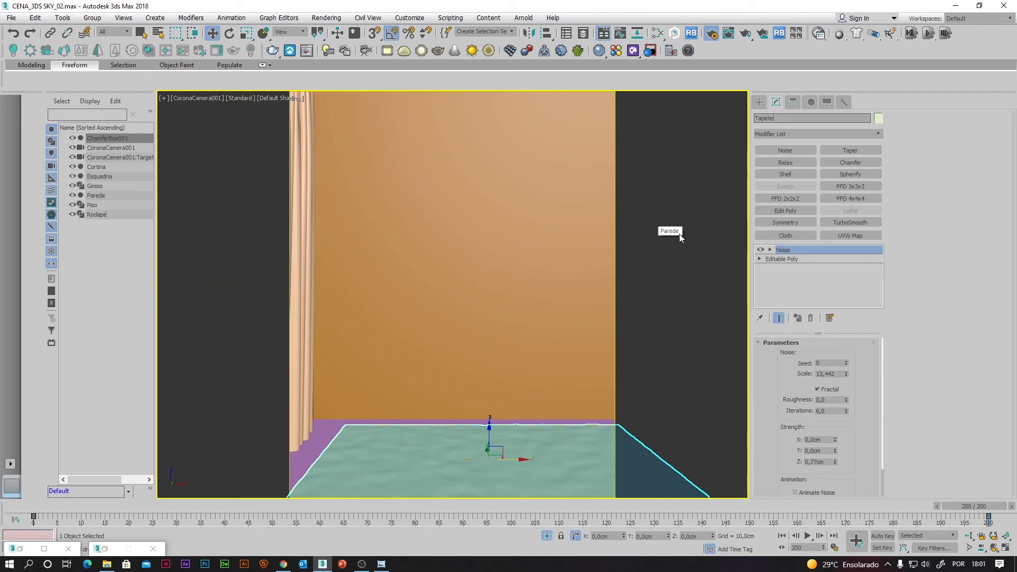
Start a Corona interactive render of the camera view, then stop it and minimize the frame buffer.
click(182, 51)
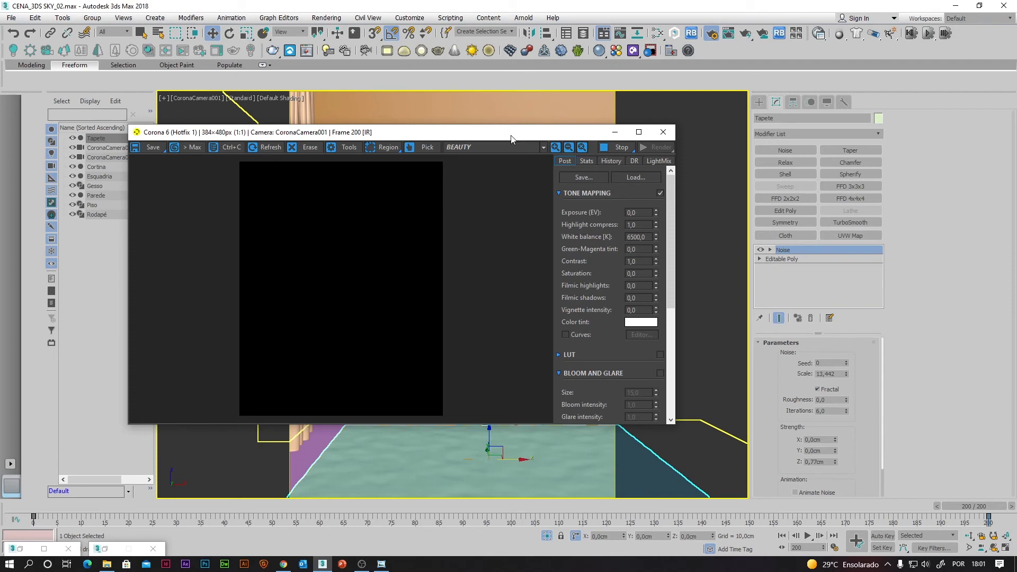
drag(510, 135, 523, 133)
click(631, 144)
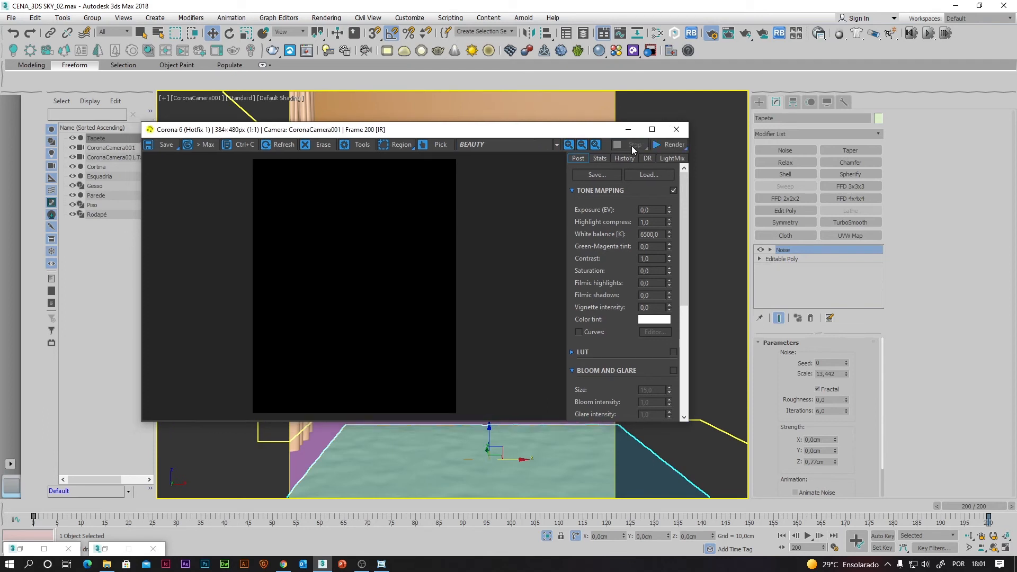
click(628, 129)
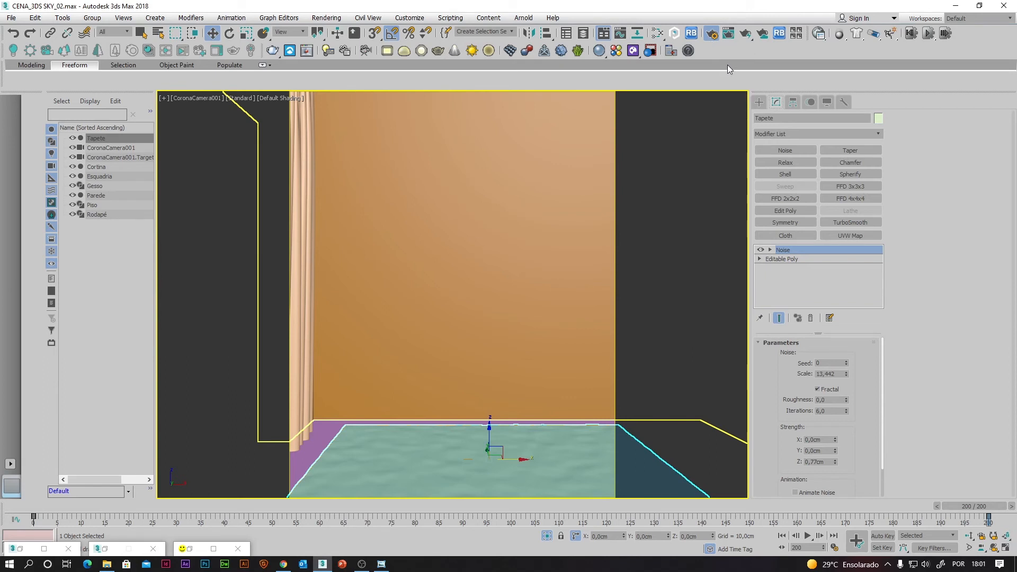
Open the Scene Environment settings in the Corona render setup.
click(713, 34)
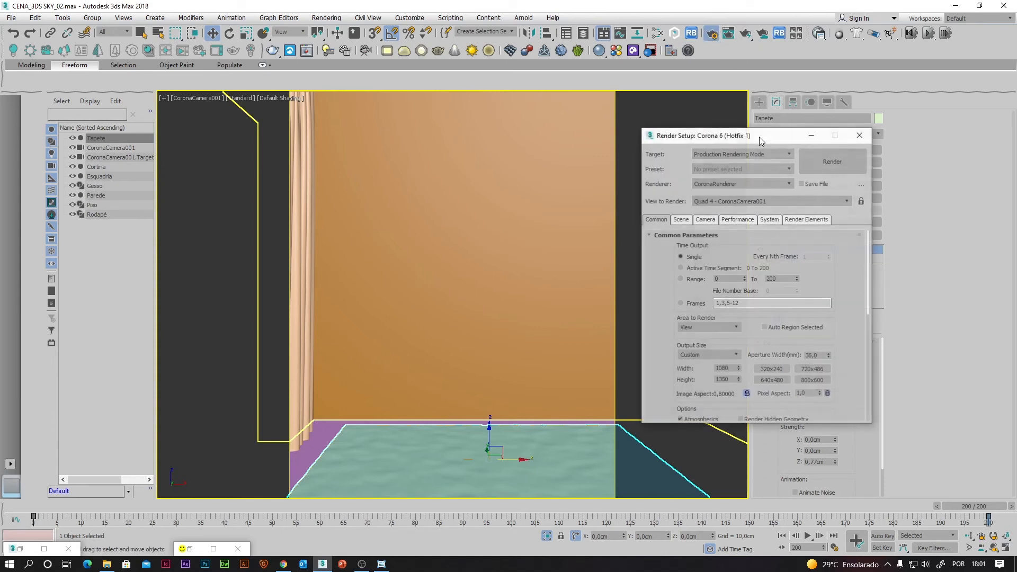
click(682, 222)
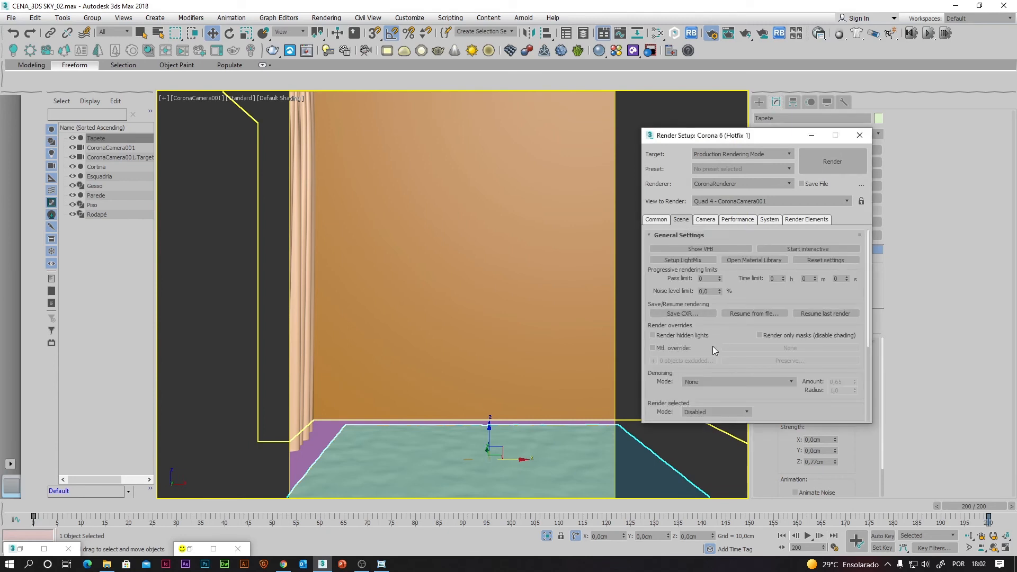
scroll(722, 363, down, 5)
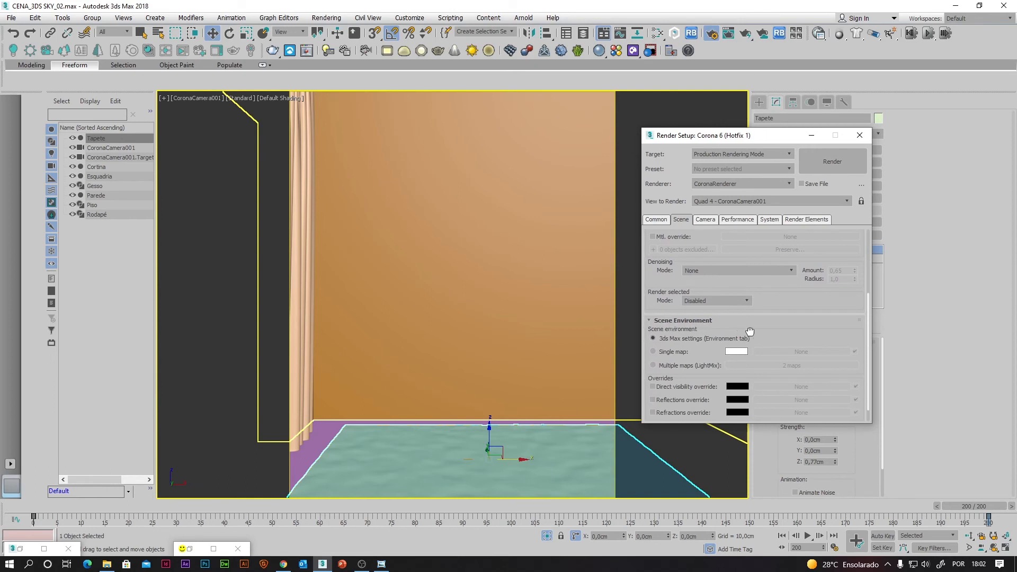
scroll(742, 342, down, 1)
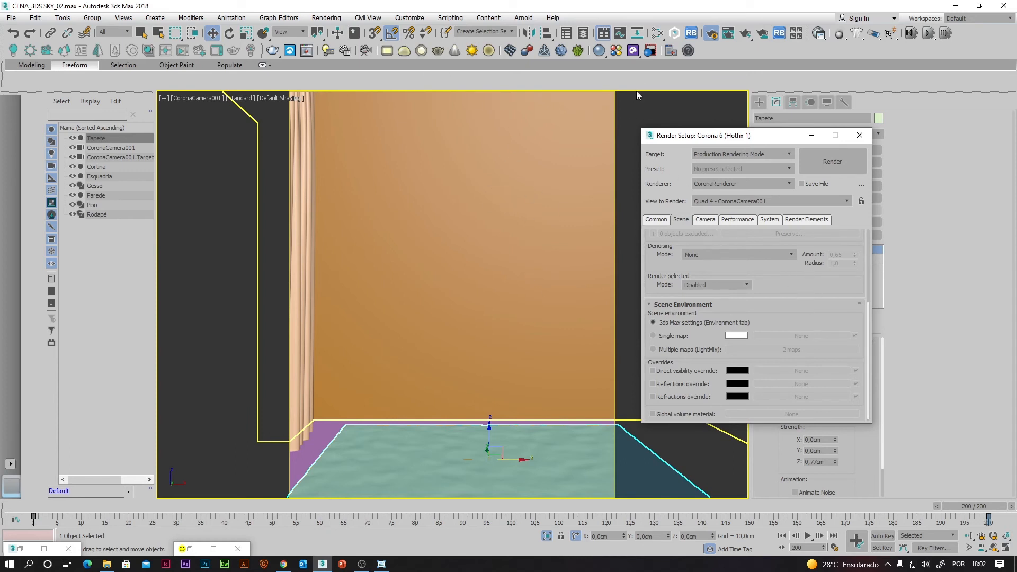
Open the Slate Material Editor and delete the existing CoronaSky and CoronaColorCorrect maps from the node view.
click(657, 33)
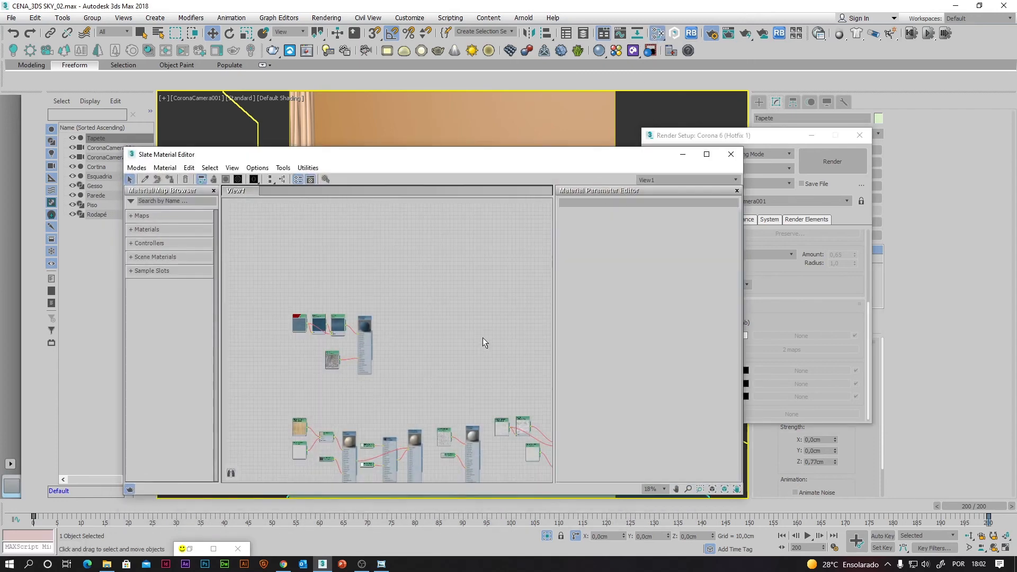
middle_drag(506, 342, 306, 266)
scroll(307, 266, down, 1)
middle_drag(476, 406, 387, 306)
scroll(392, 311, up, 2)
scroll(341, 269, up, 8)
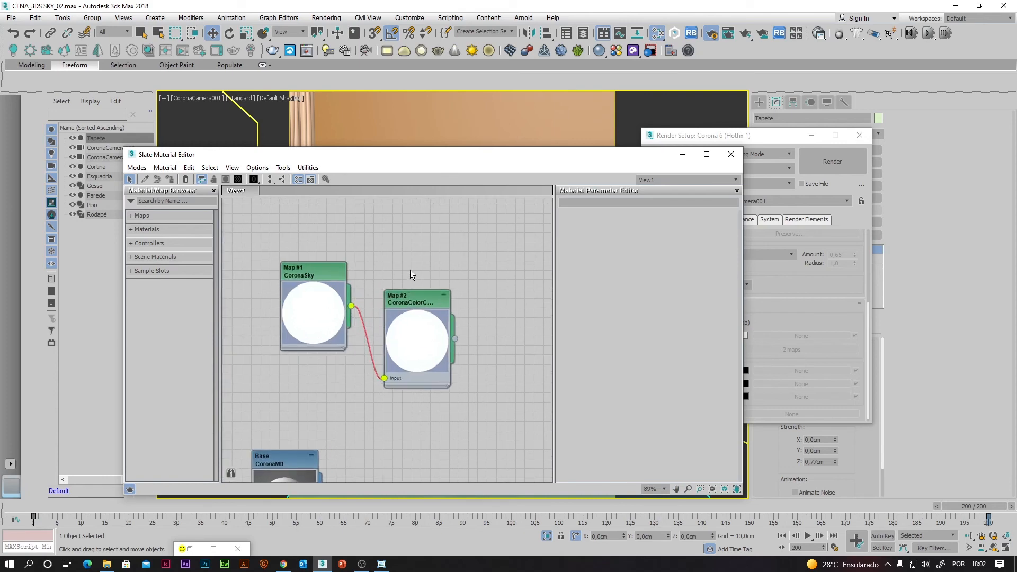
drag(376, 259, 443, 332)
key(Delete)
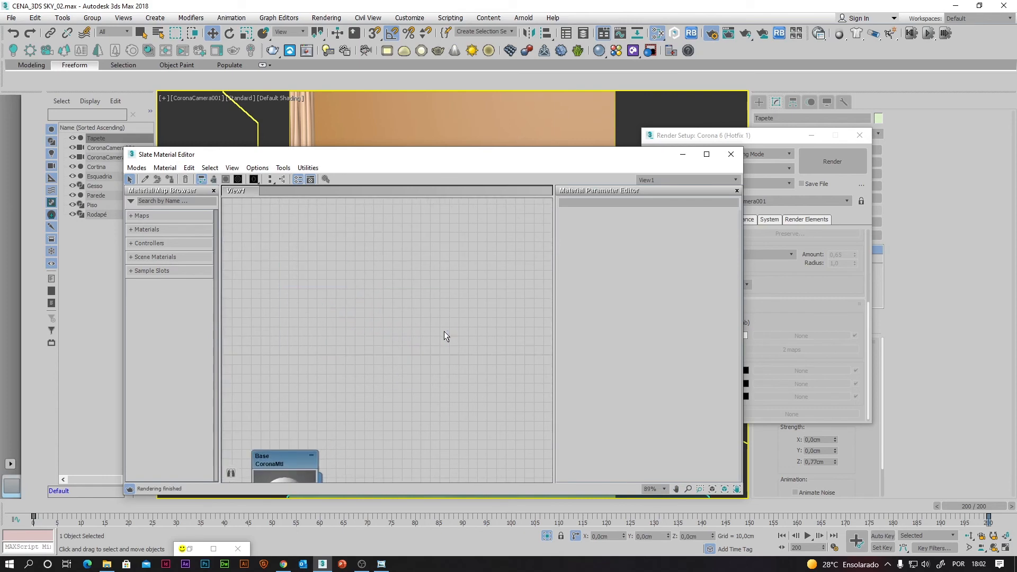
Add a CoronaSky map to the node view and move the material editor clear of the render setup's environment settings.
middle_drag(444, 331, 457, 344)
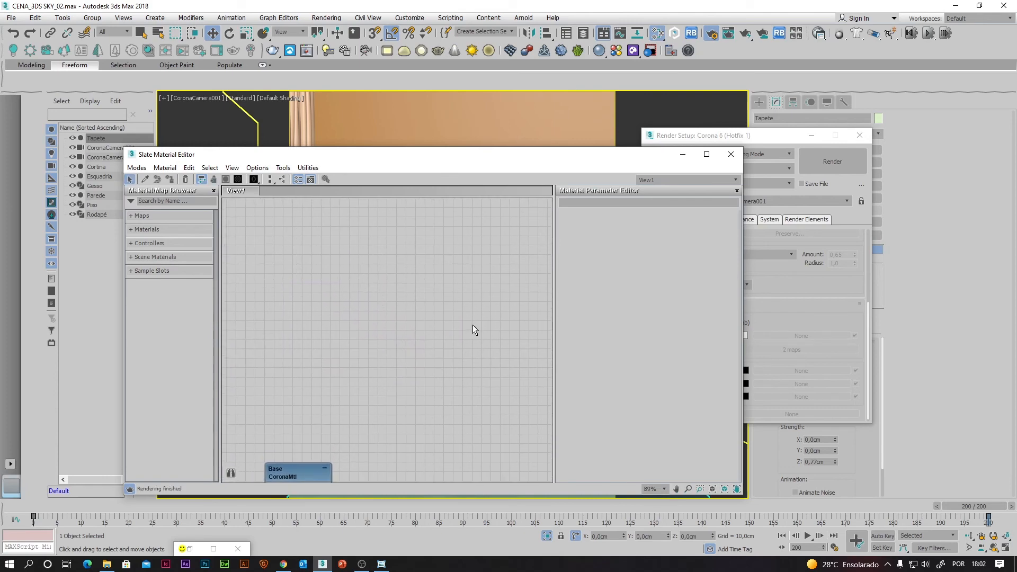
right_click(381, 259)
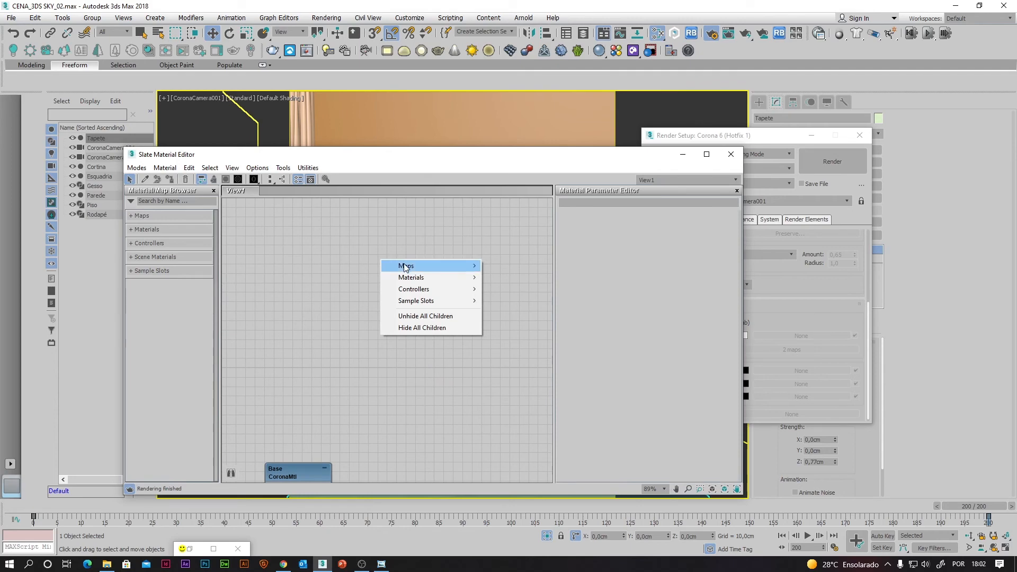
mouse_move(406, 266)
mouse_move(508, 289)
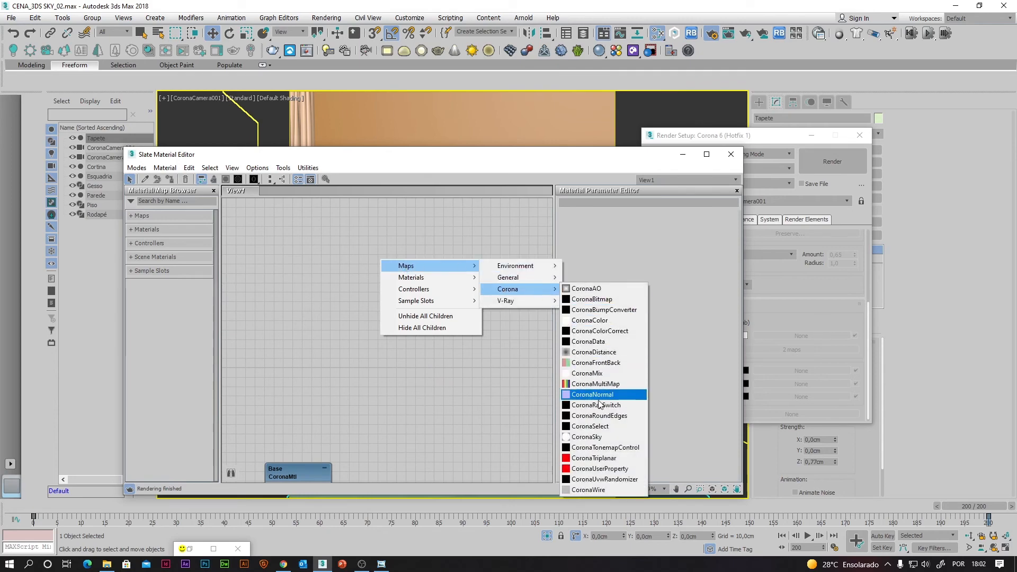
click(587, 437)
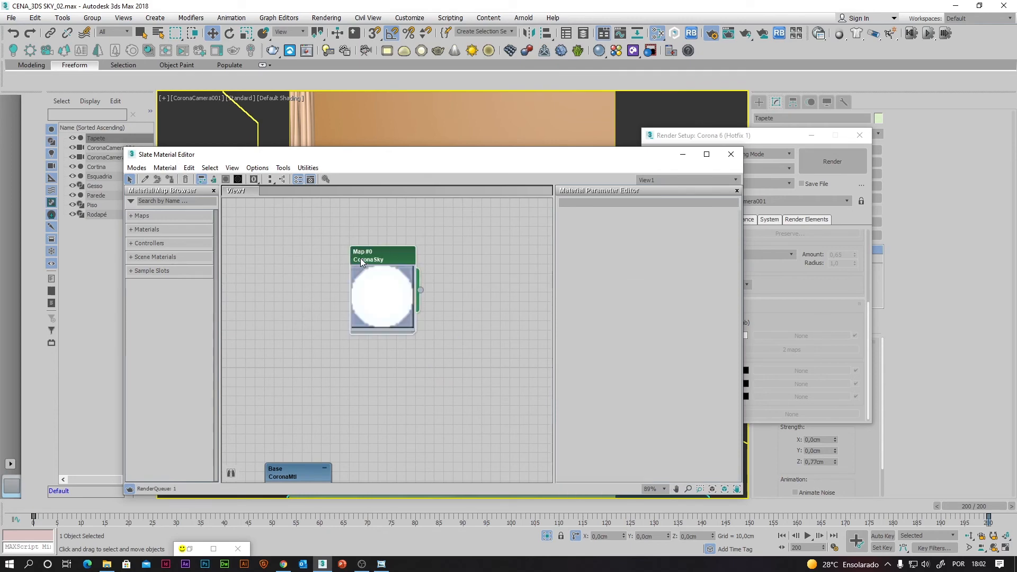
drag(385, 257, 318, 257)
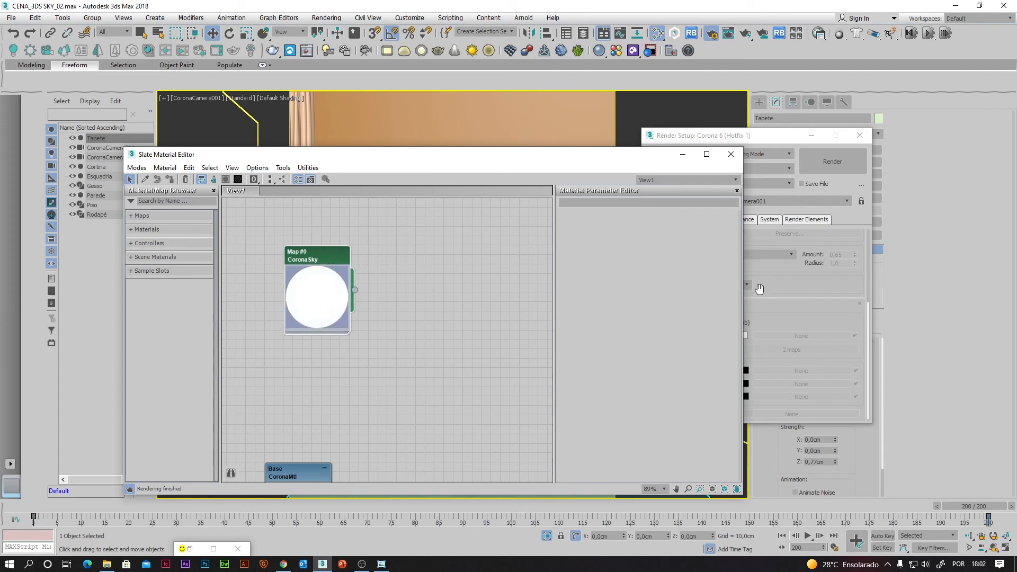
drag(572, 168, 416, 162)
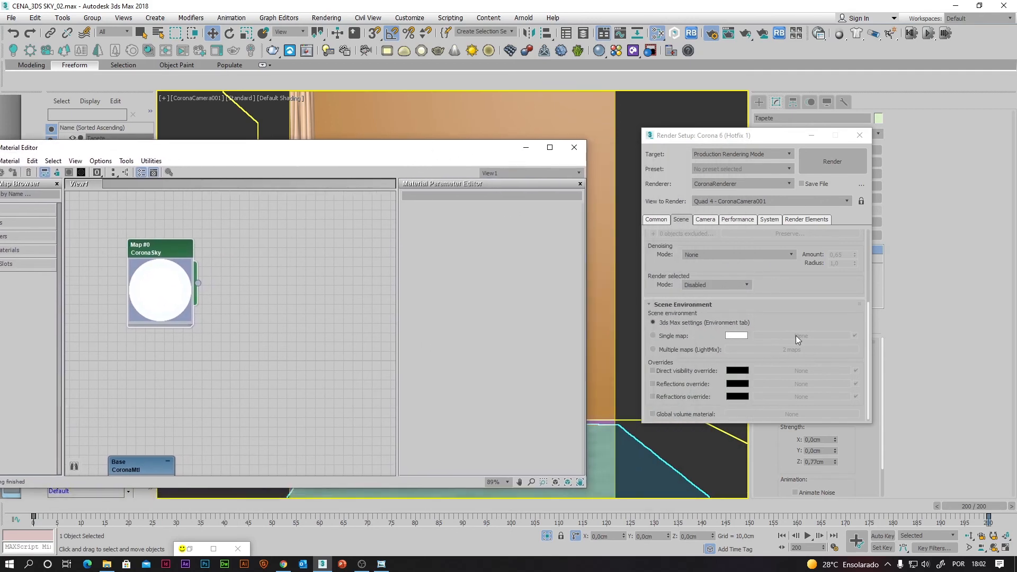
Add a CoronaColorCorrect map beside the CoronaSky map, enlarge its preview, and connect the sky to its input.
right_click(249, 272)
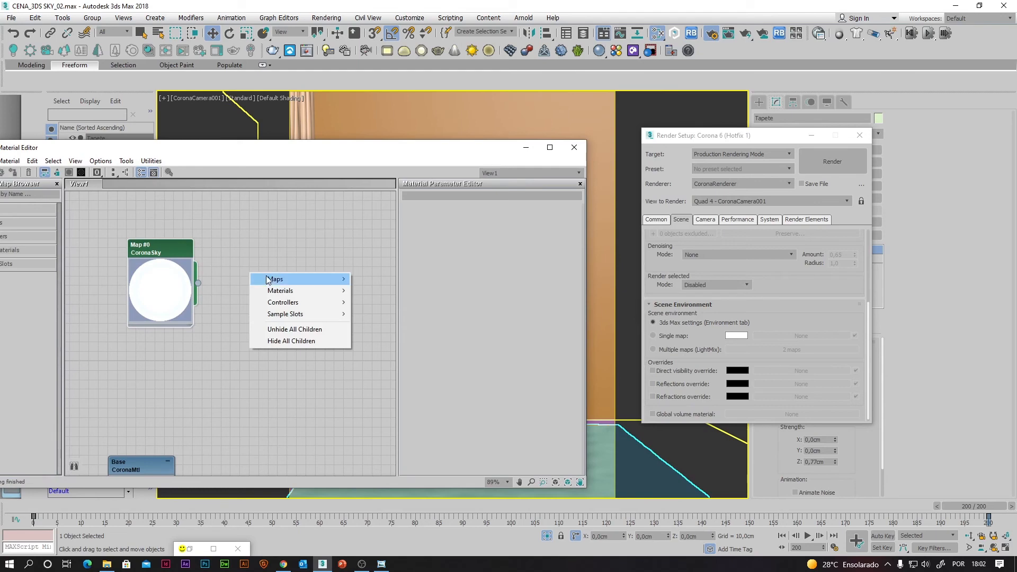
mouse_move(273, 281)
mouse_move(401, 305)
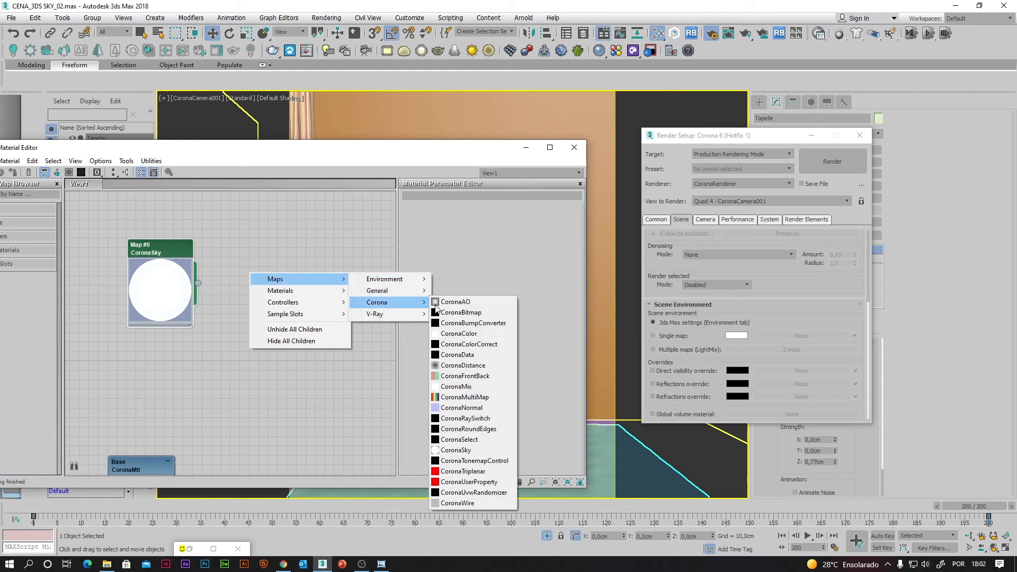
click(460, 344)
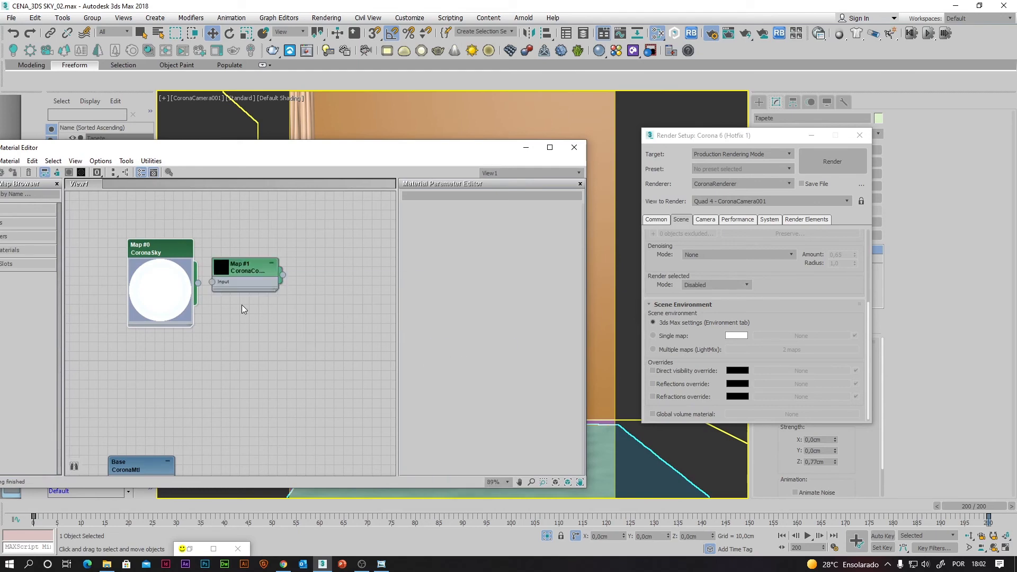
double_click(222, 270)
drag(241, 263, 257, 241)
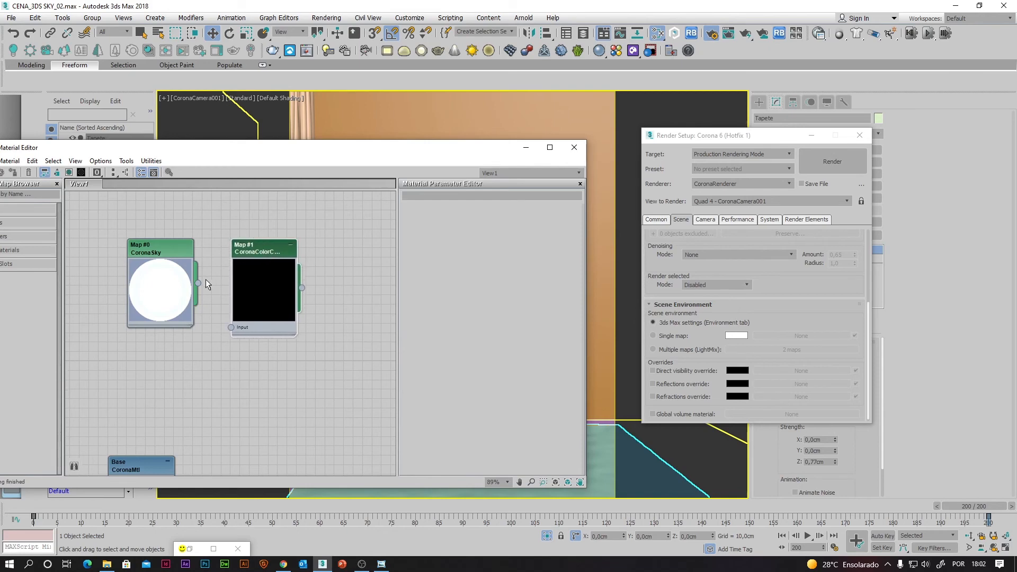
drag(223, 318, 231, 327)
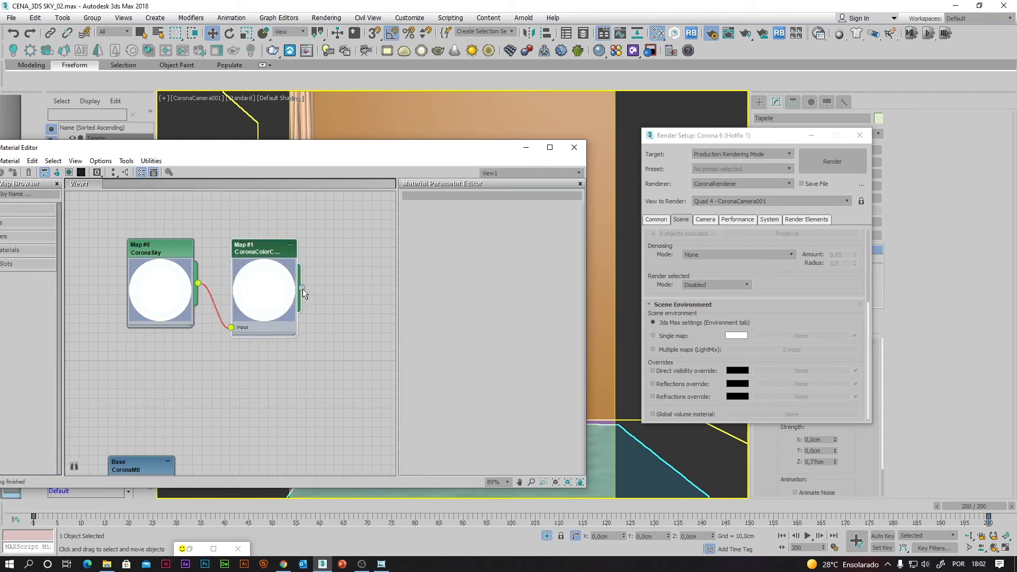
Switch the scene environment to a single map and assign the CoronaColorCorrect map to it as an instance.
drag(303, 288, 319, 311)
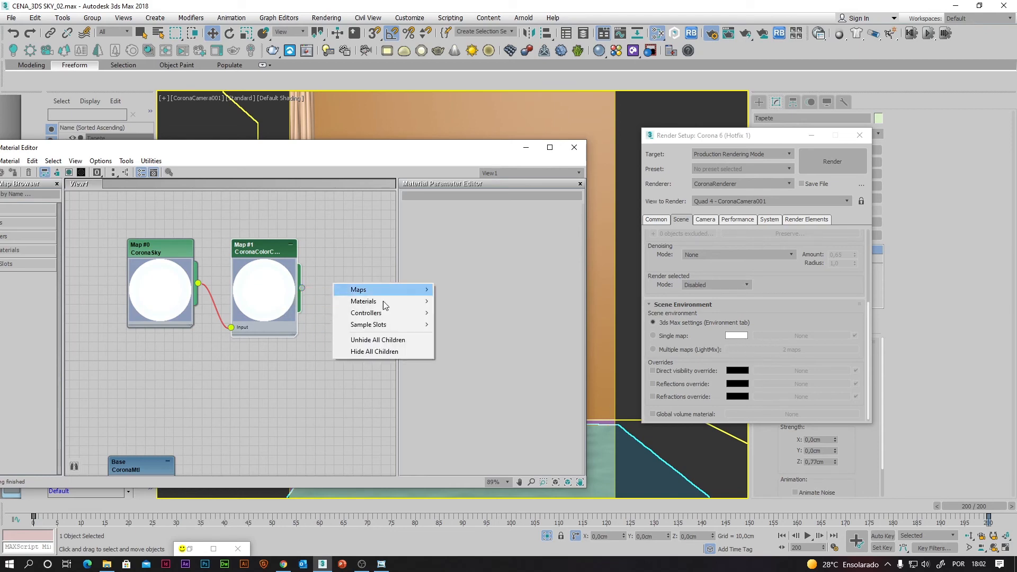
click(322, 230)
click(657, 336)
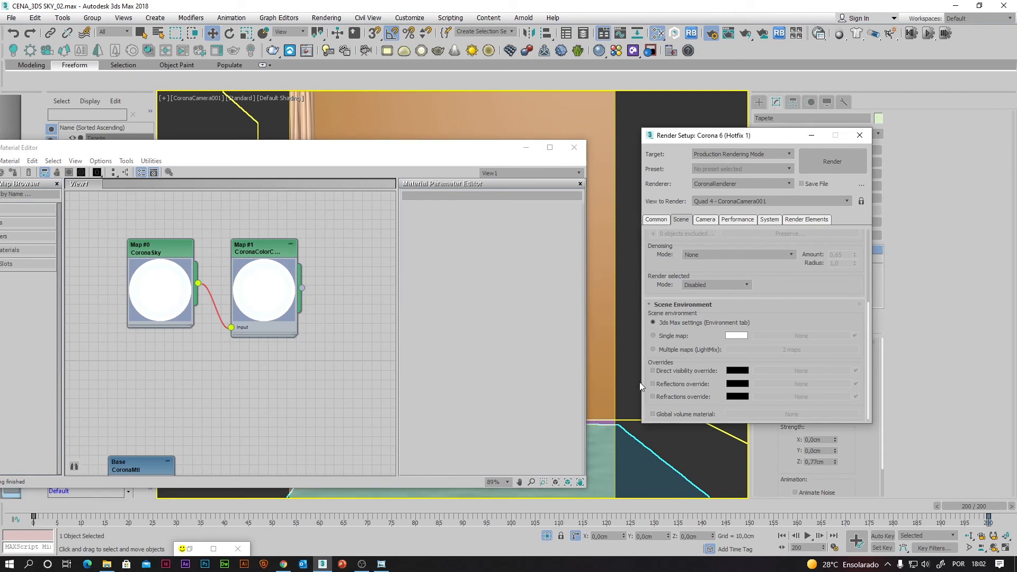
click(656, 337)
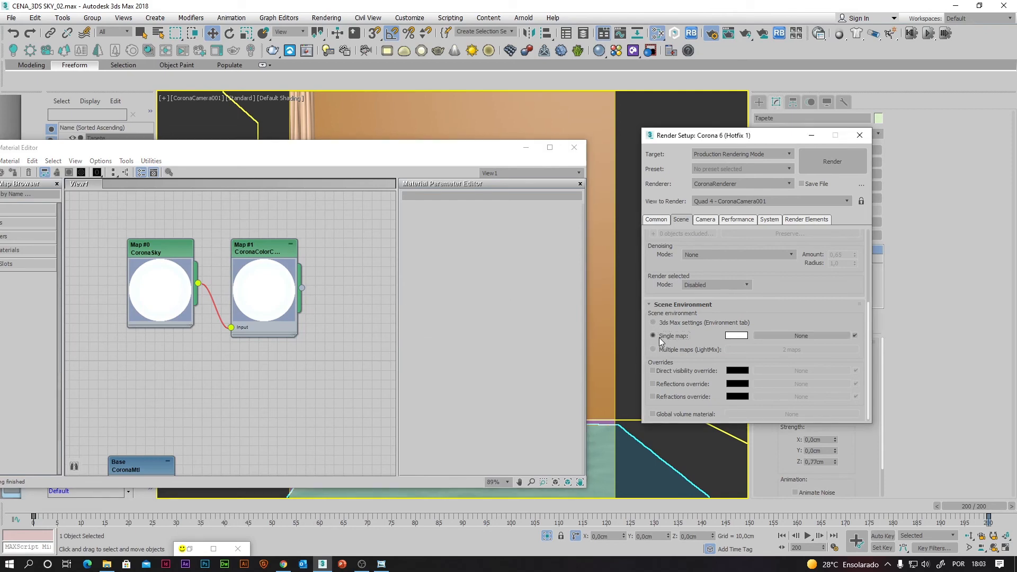
click(304, 287)
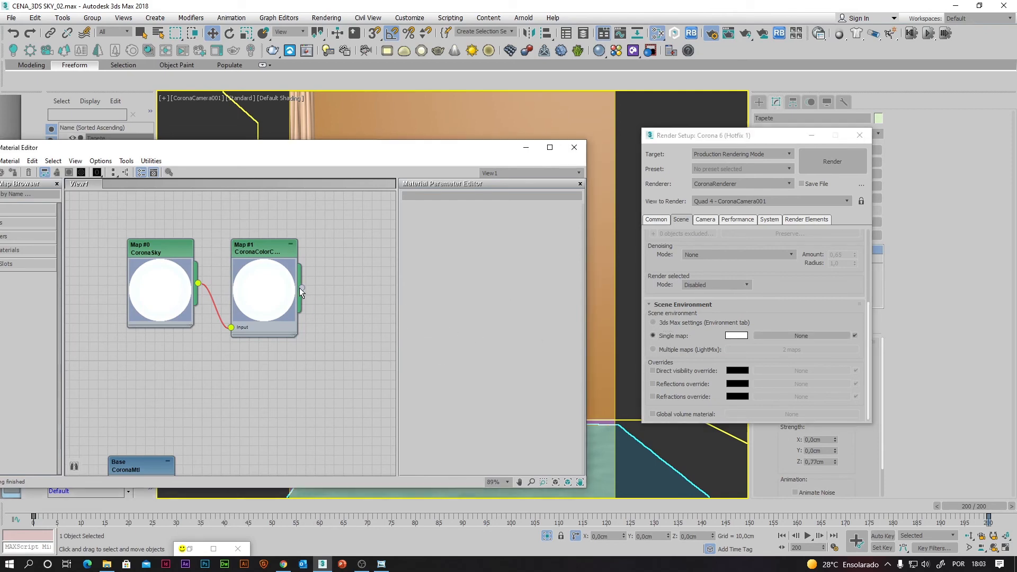
drag(301, 288, 773, 336)
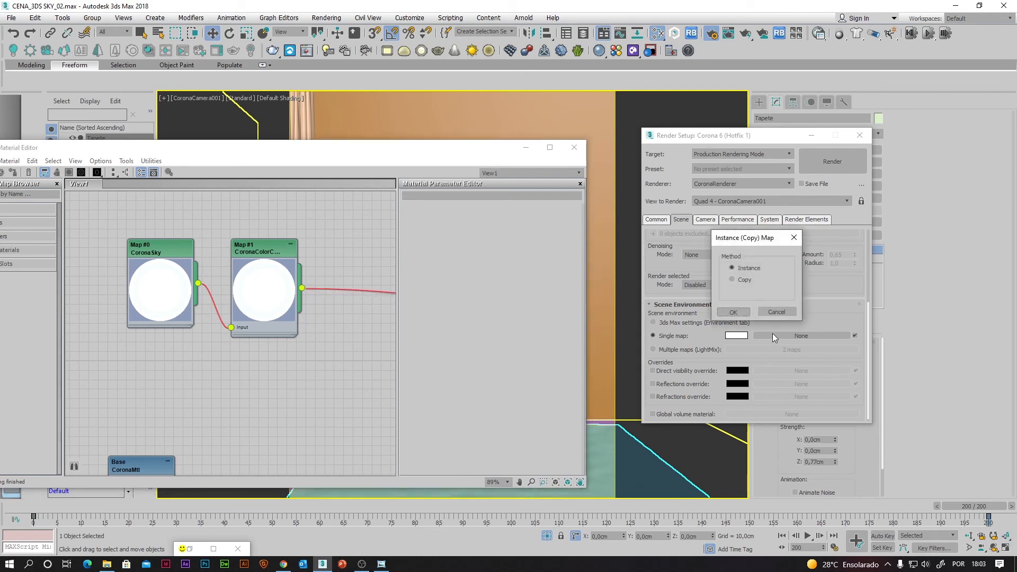
click(732, 312)
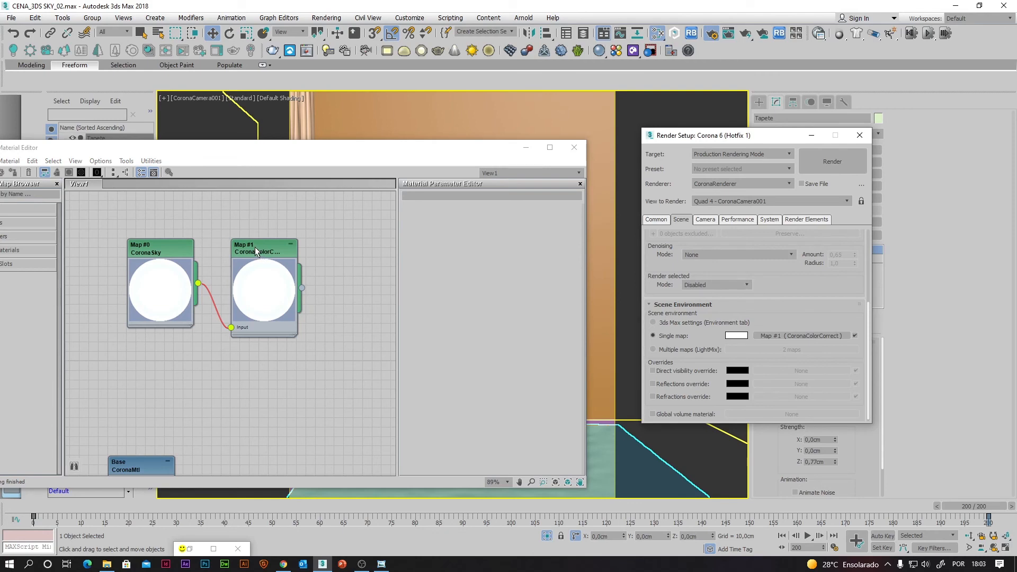
Shift the sky and color correction nodes slightly in the node view and minimize the material editor.
drag(256, 247, 275, 248)
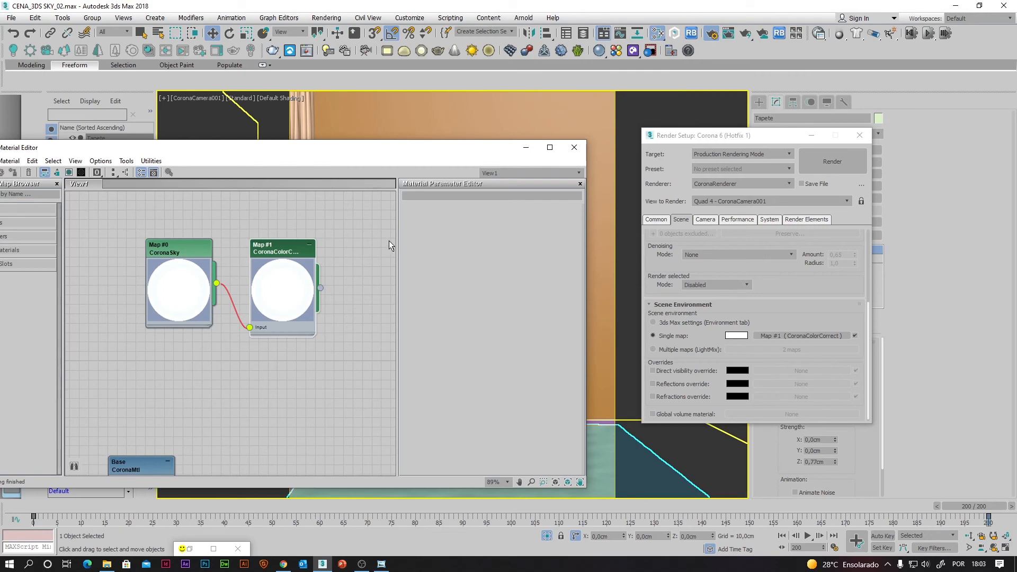
drag(317, 154, 342, 155)
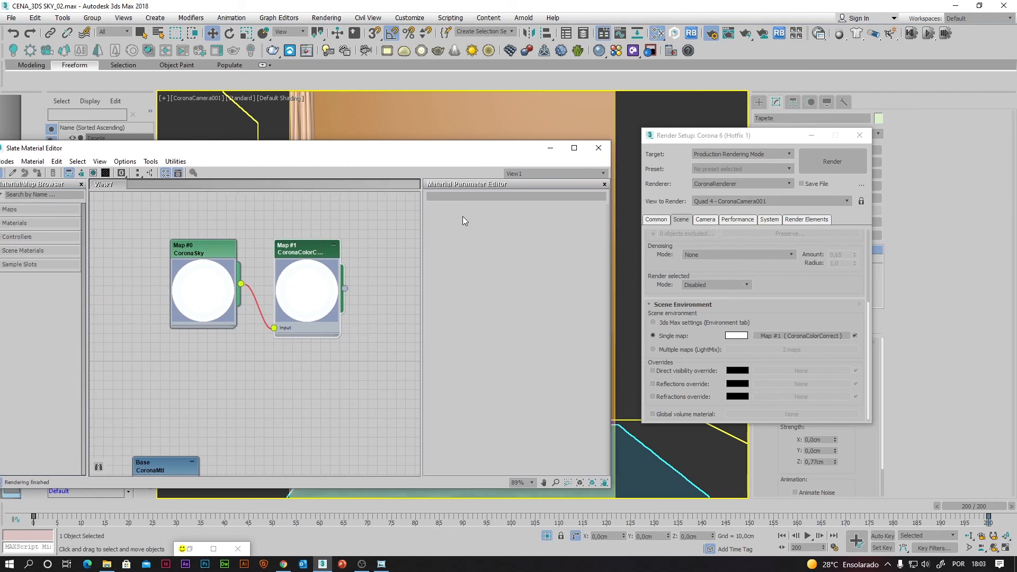
click(551, 153)
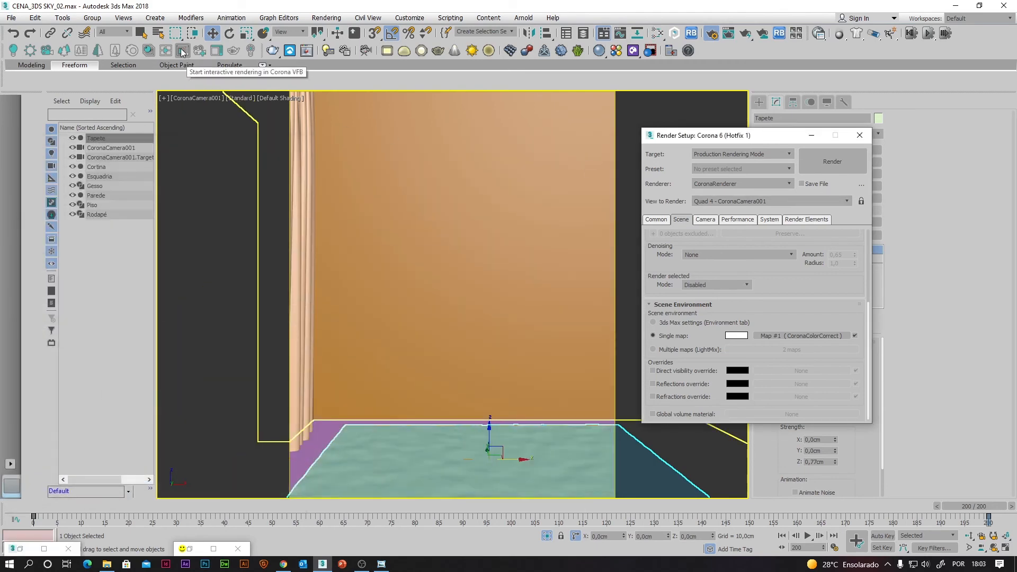
Run an interactive Corona render of the camera view to inspect the sky lighting, then minimize the frame buffer and render setup.
click(182, 52)
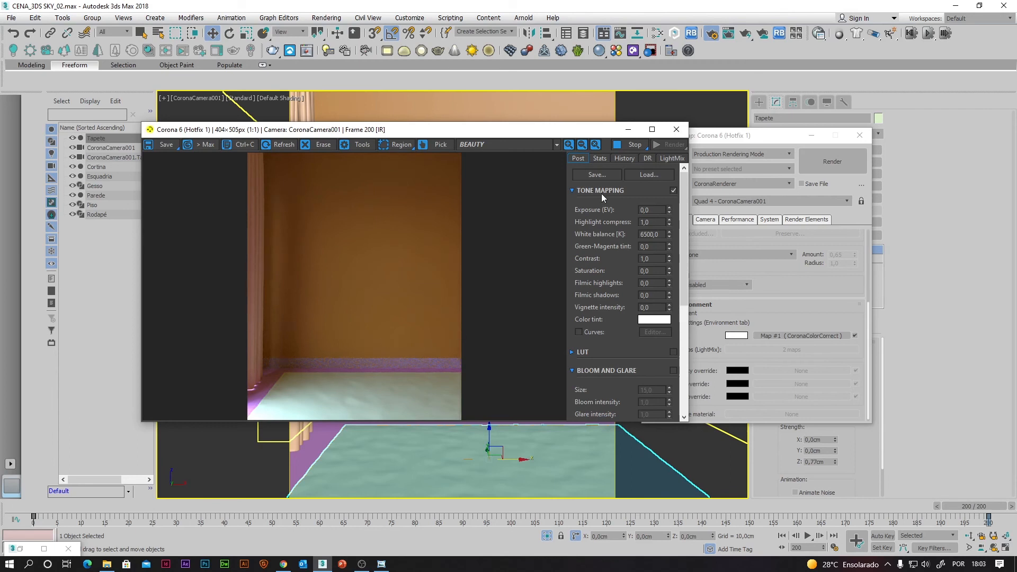
click(570, 147)
mouse_move(560, 285)
mouse_down()
mouse_move(562, 369)
mouse_move(566, 304)
mouse_up()
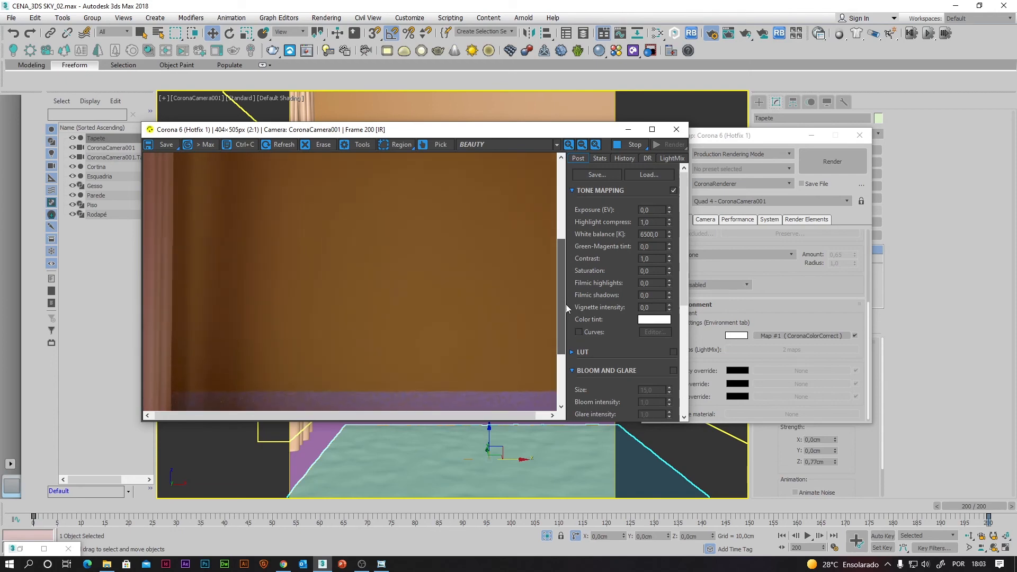
click(582, 145)
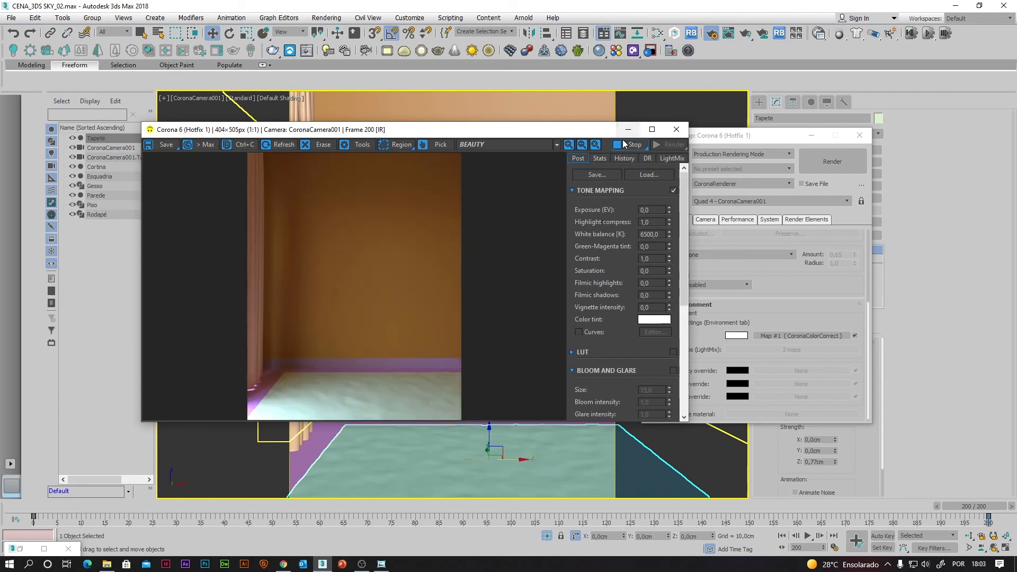
click(597, 146)
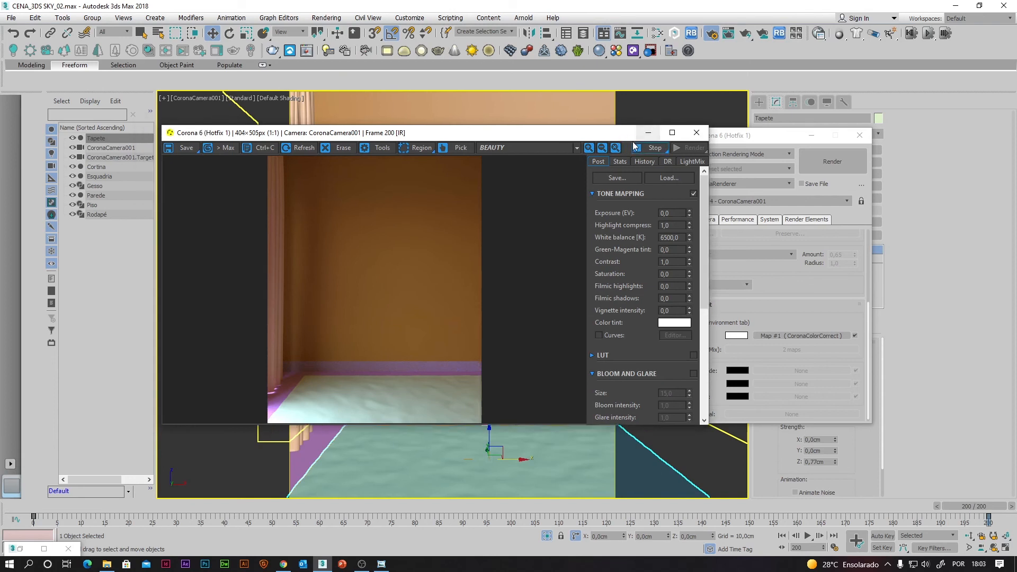
drag(598, 138, 618, 134)
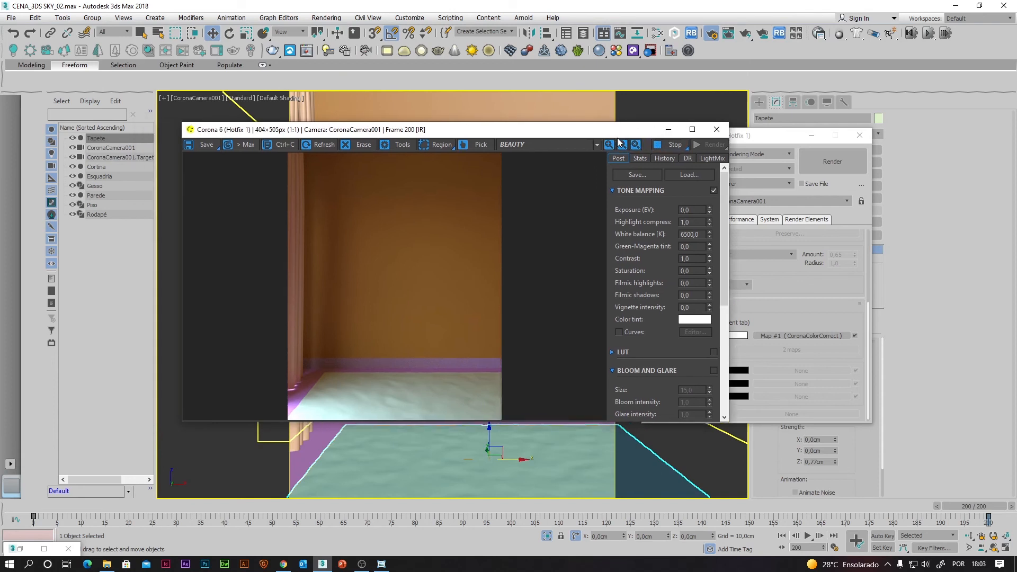
click(667, 131)
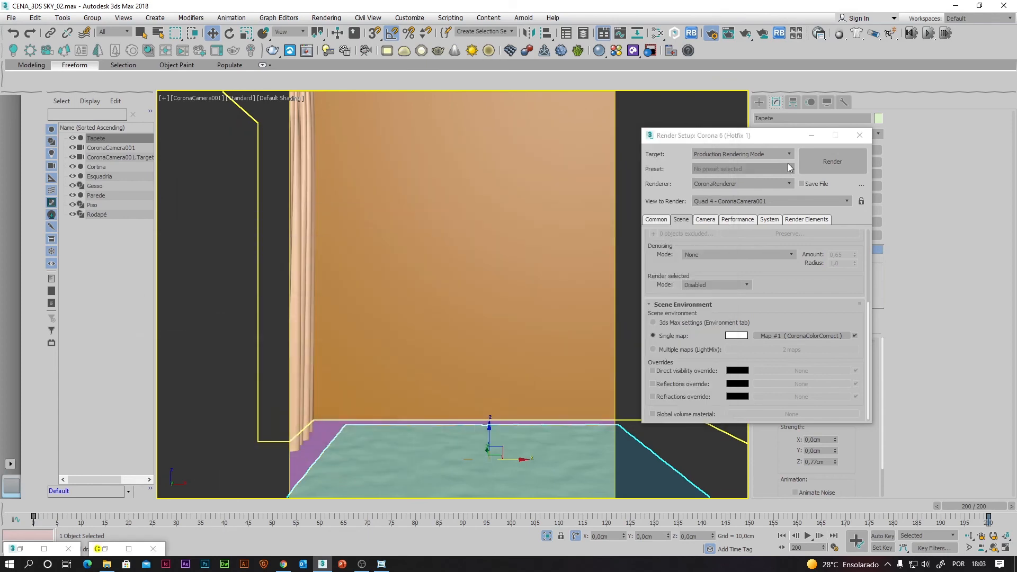
click(811, 135)
Restore the four-viewport layout and place a targeted CoronaSun outside the room in the Top view, aimed at the rug.
click(975, 535)
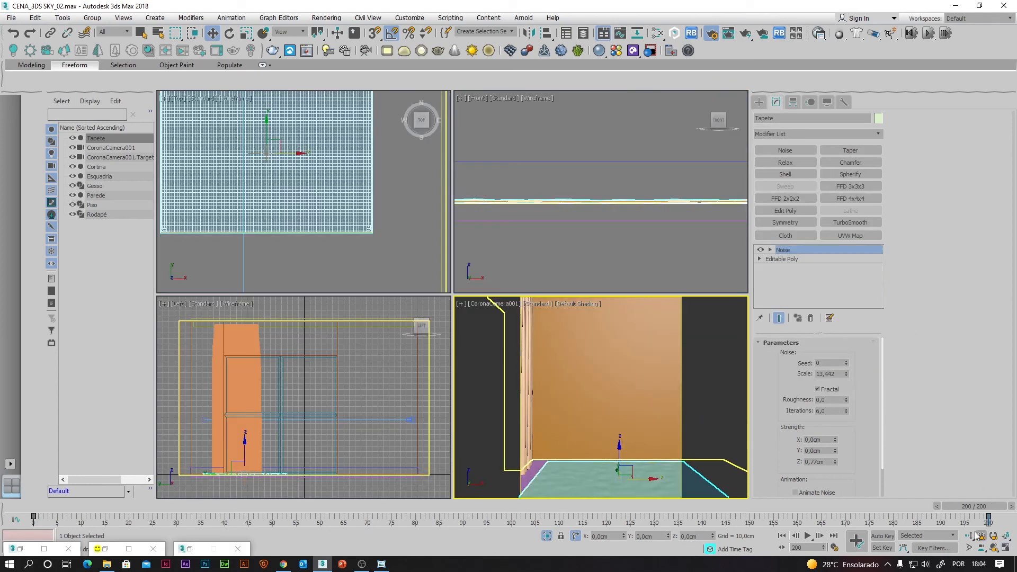
scroll(323, 212, down, 8)
click(388, 224)
middle_drag(408, 239, 406, 209)
click(758, 104)
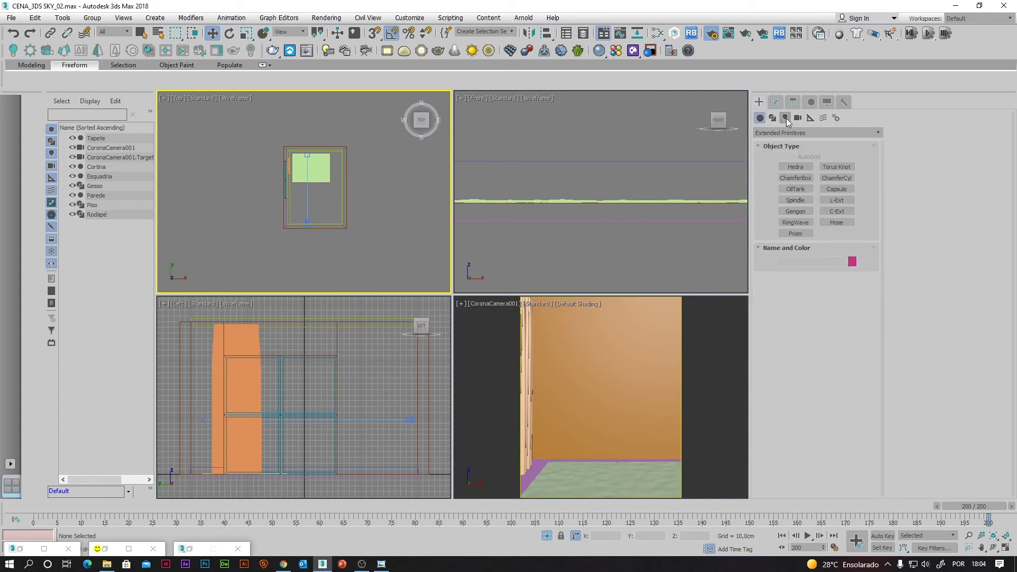
click(785, 118)
click(774, 133)
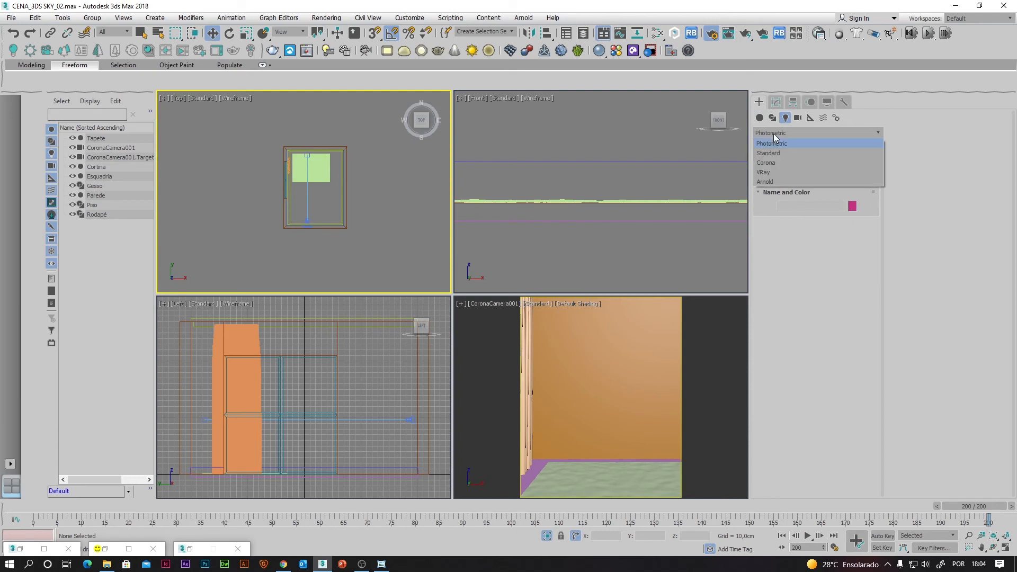
click(776, 163)
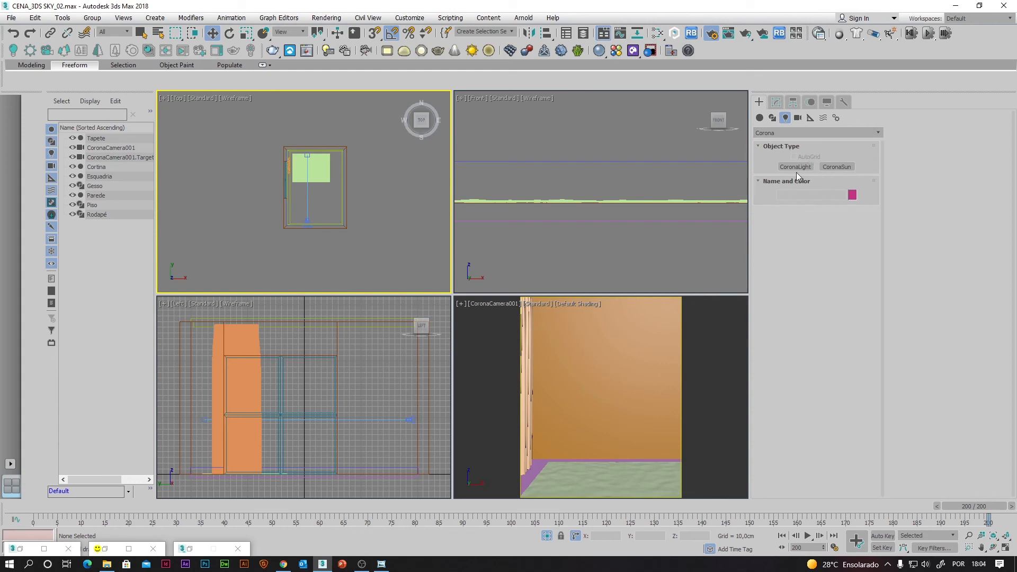
click(836, 167)
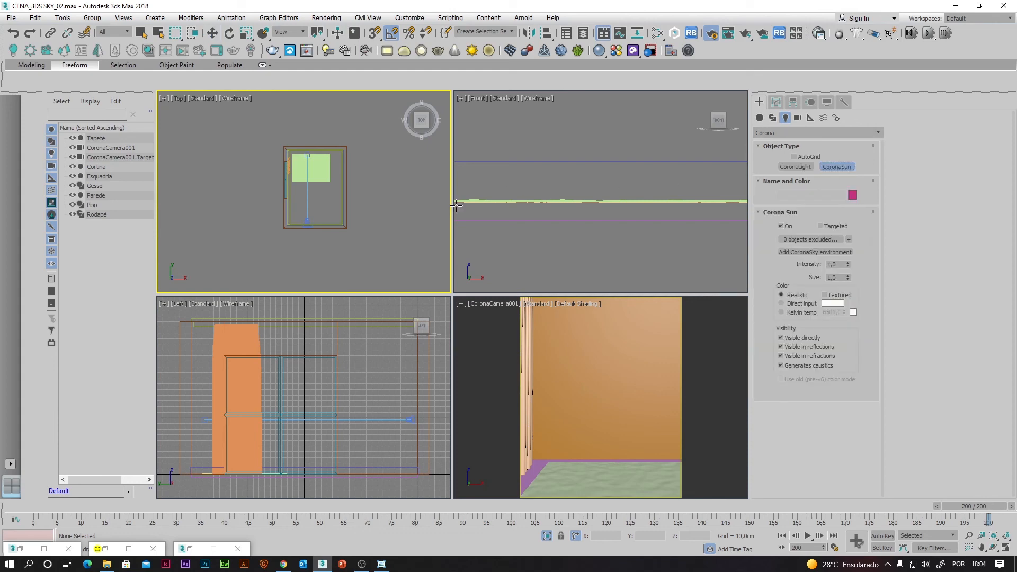
drag(232, 258, 317, 157)
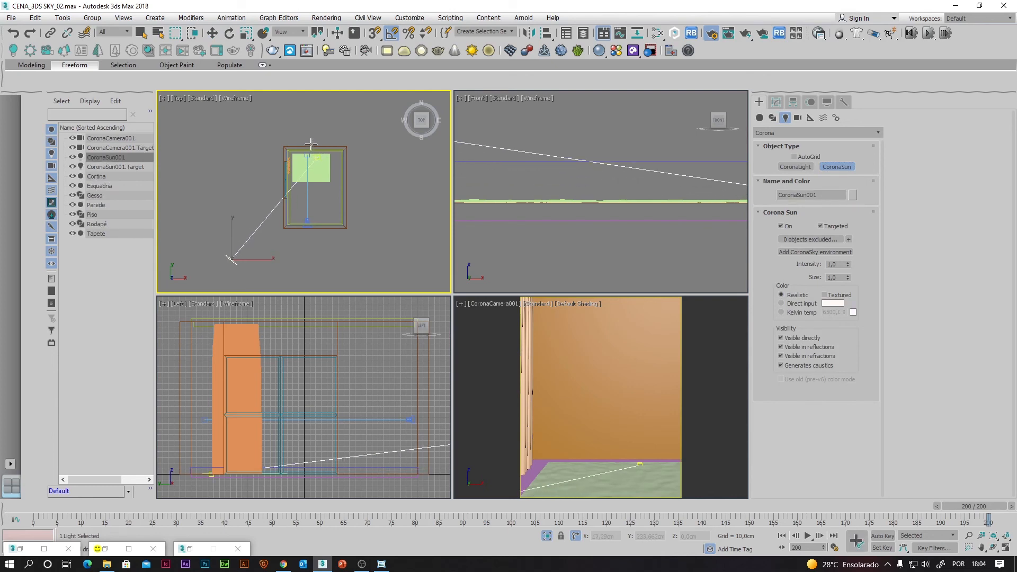
Raise the CoronaSun vertically in the Left view to about the height of the window's top edge.
click(212, 33)
scroll(380, 371, down, 3)
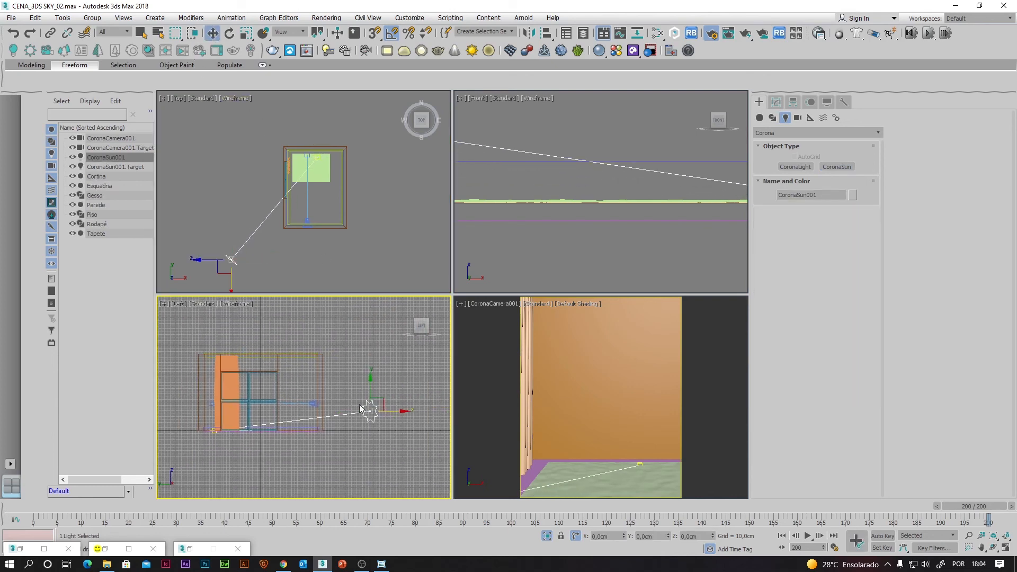
drag(370, 392, 371, 357)
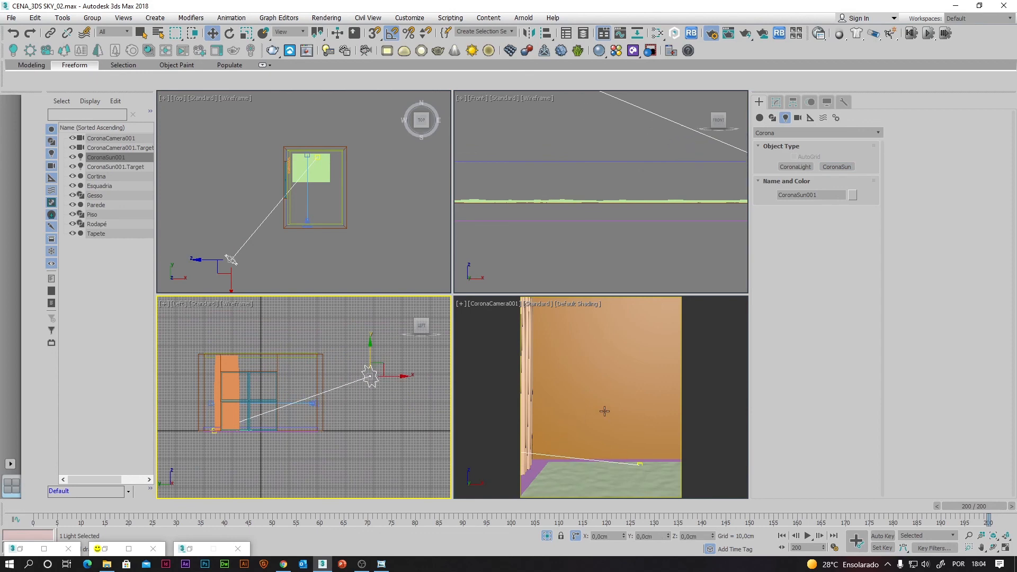
Set the CoronaSun's intensity to 0.3 and its size to 7, and make the camera view active.
click(776, 102)
click(836, 394)
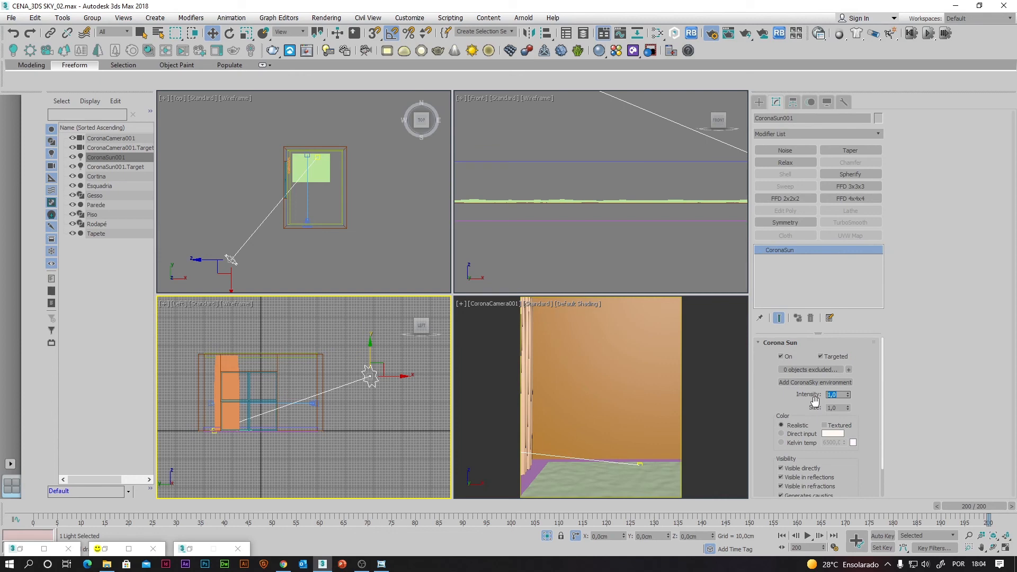
text(0,30)
key(Tab)
text(7)
key(Return)
right_click(635, 390)
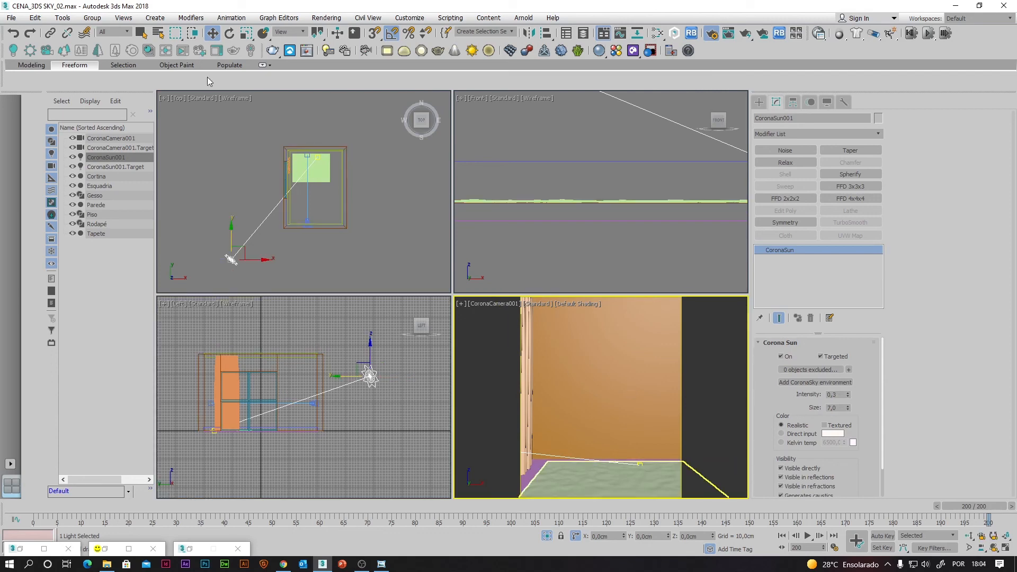
Start interactive rendering of the camera view and set the tone mapping highlight compression to 500.
click(183, 51)
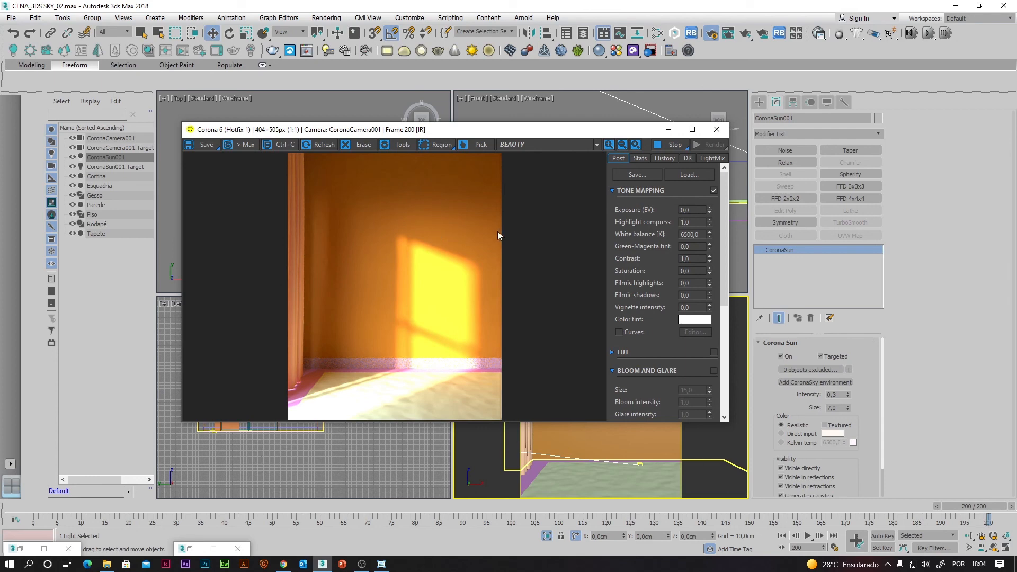
drag(536, 133, 550, 130)
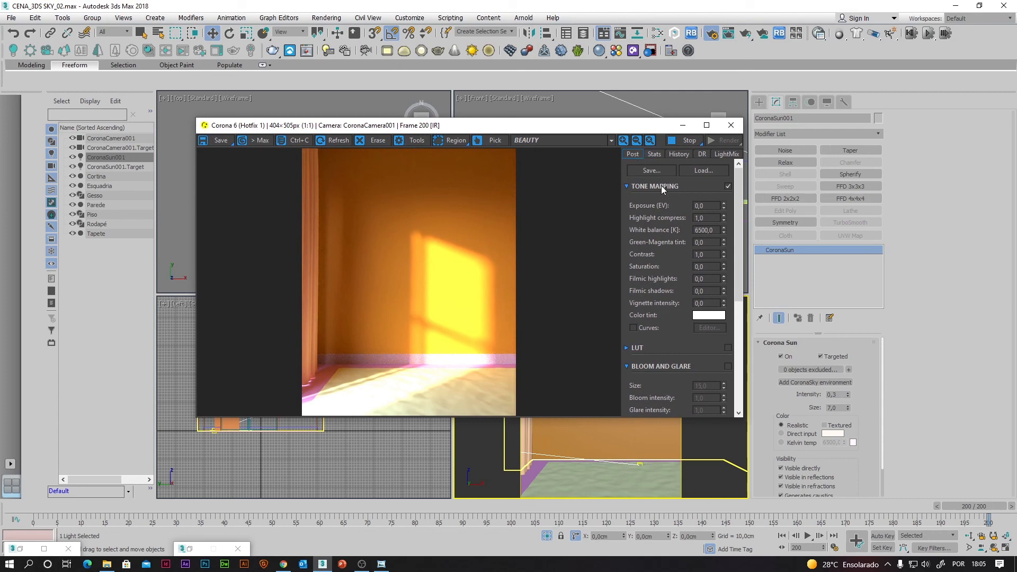
drag(708, 218, 686, 218)
text(500)
key(Return)
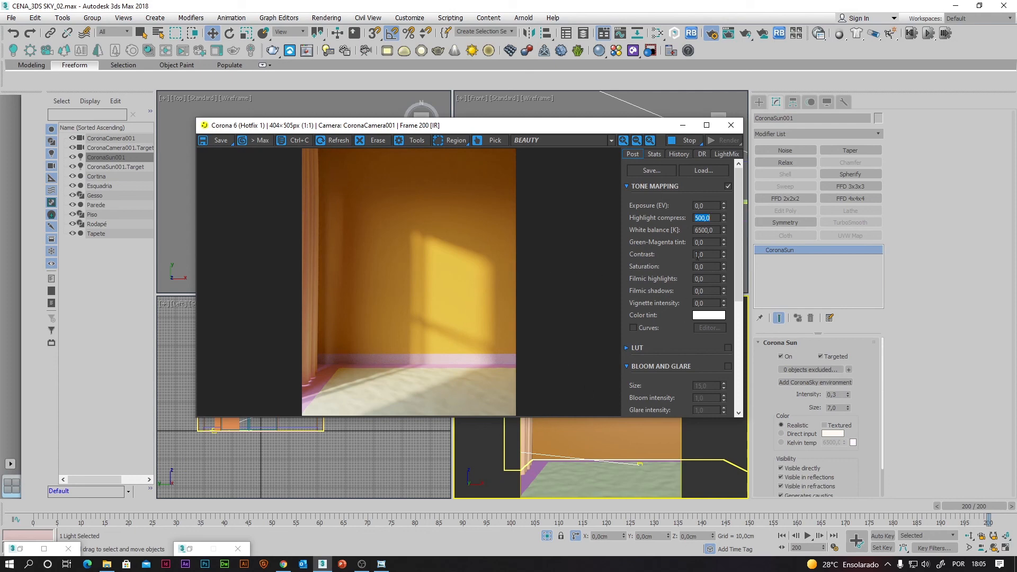
Enable the LUT in the frame buffer's post-processing settings.
click(700, 206)
double_click(700, 206)
click(728, 348)
Stop the interactive rendering and minimize the frame buffer to return to the four viewports.
drag(619, 129, 631, 118)
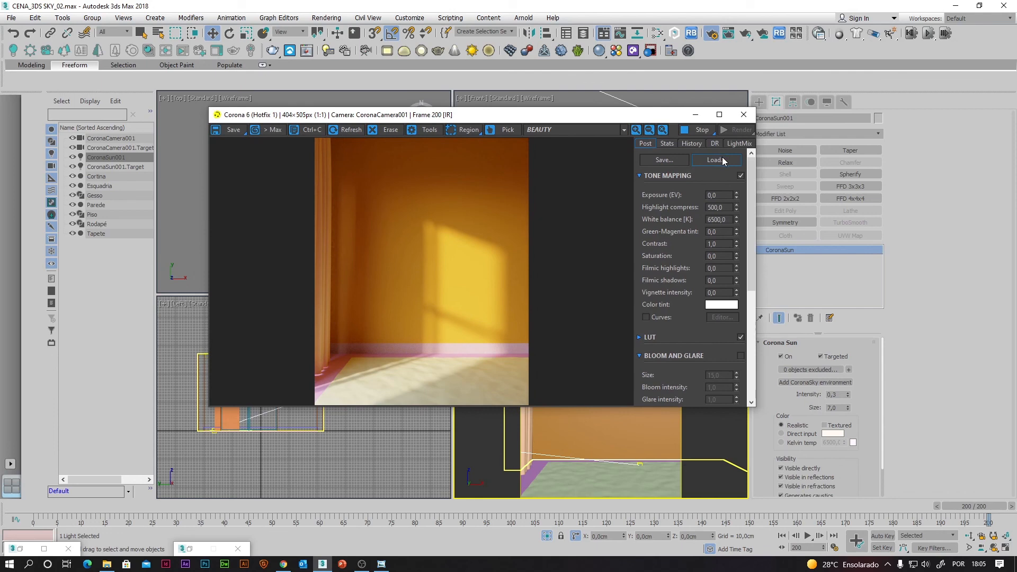
drag(663, 118, 670, 108)
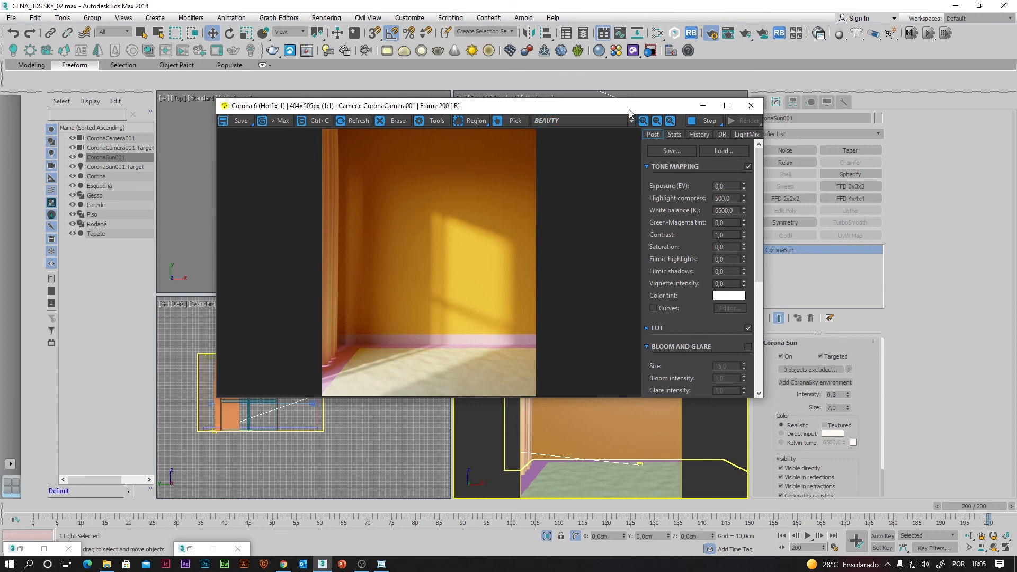
drag(628, 108, 635, 122)
click(704, 132)
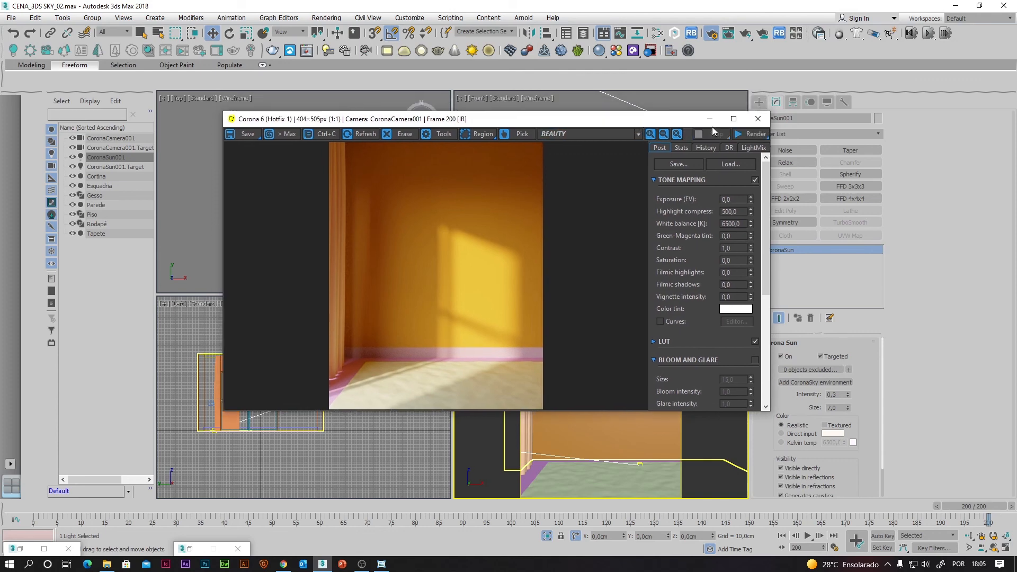
click(710, 118)
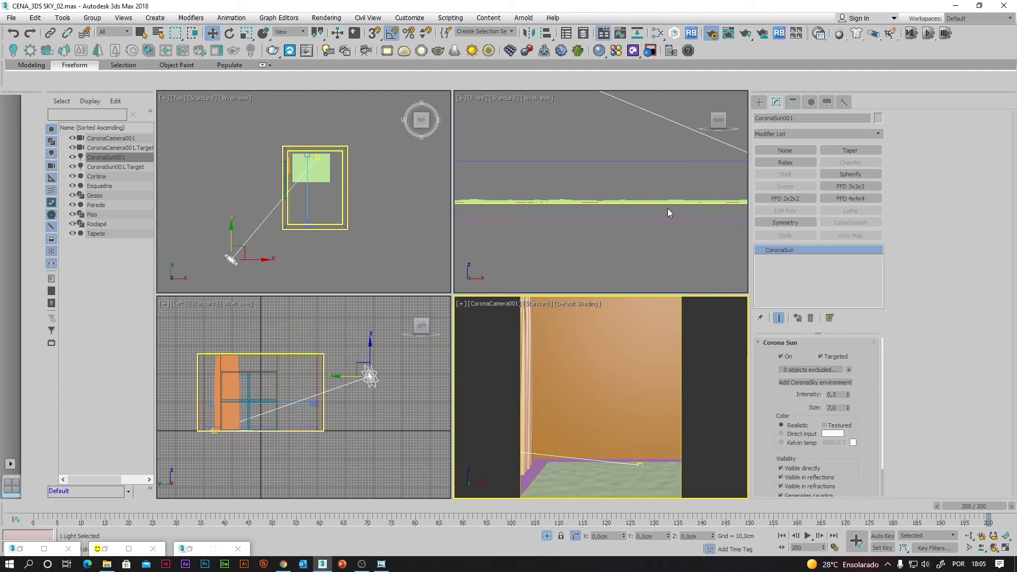